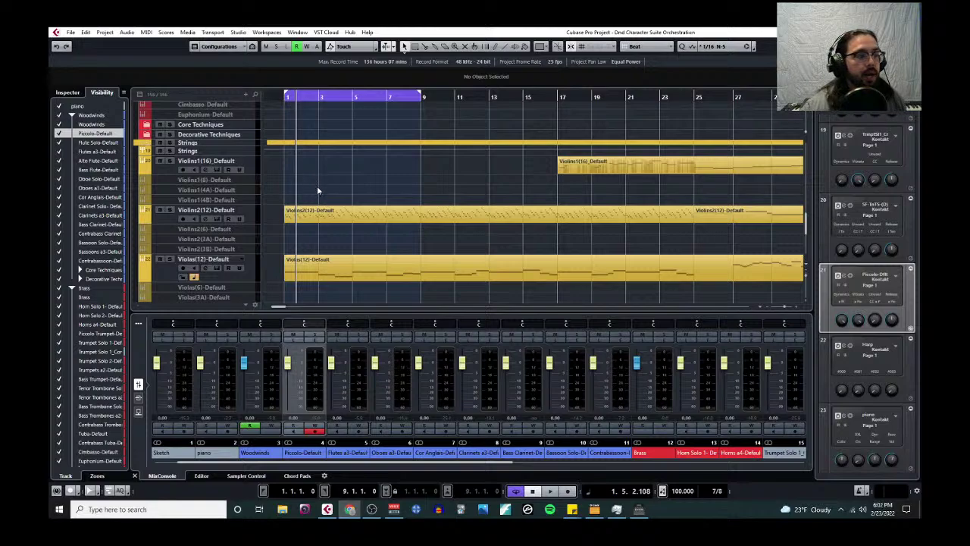
# Step: Return the playhead to the start of bar 1 and show the floating transport panel
pyautogui.click(290, 100)
pyautogui.press('F2')
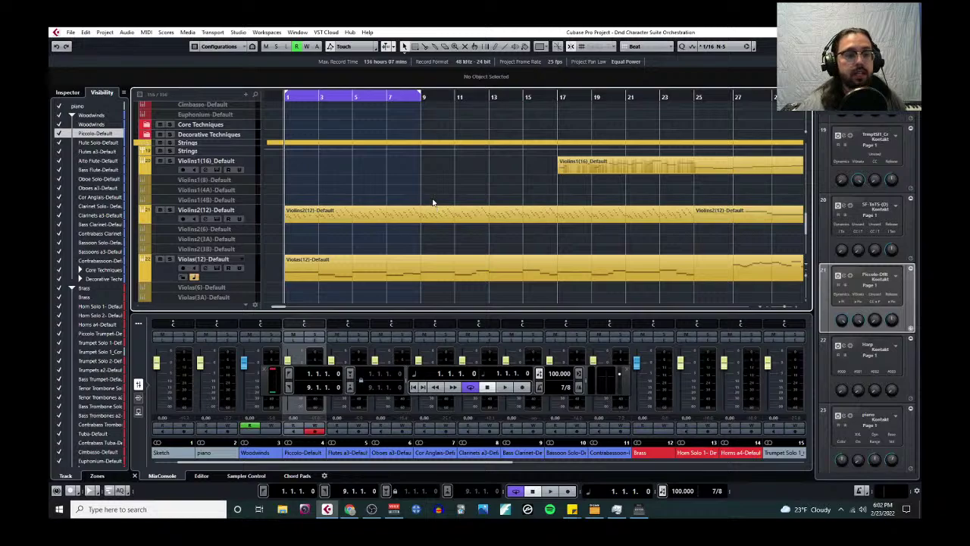
# Step: Examine the layout of the whole arrangement across the woodwind, brass, string, harp and percussion tracks
pyautogui.press('g')
pyautogui.press('g')
pyautogui.press('g')
pyautogui.press('g')
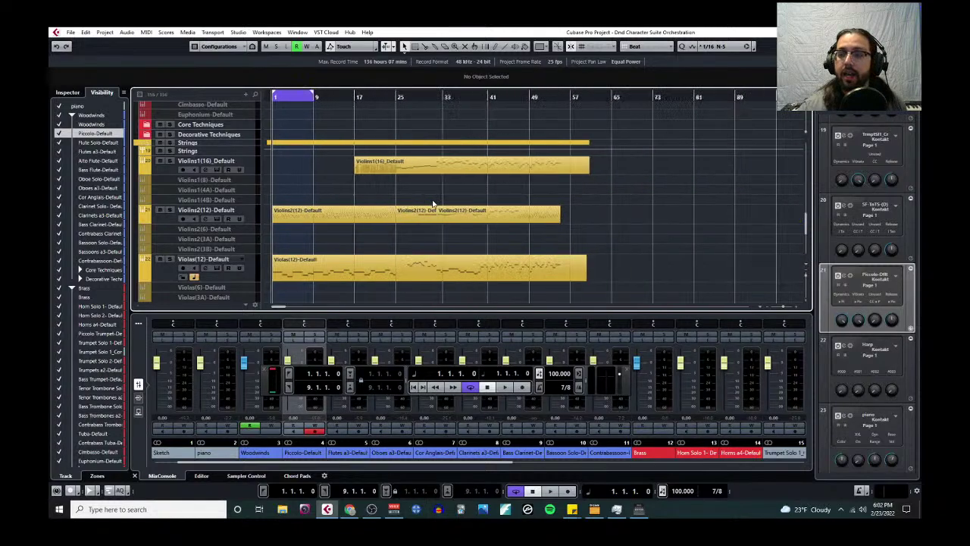
pyautogui.scroll(10, 401, 206)
pyautogui.scroll(5, 400, 201)
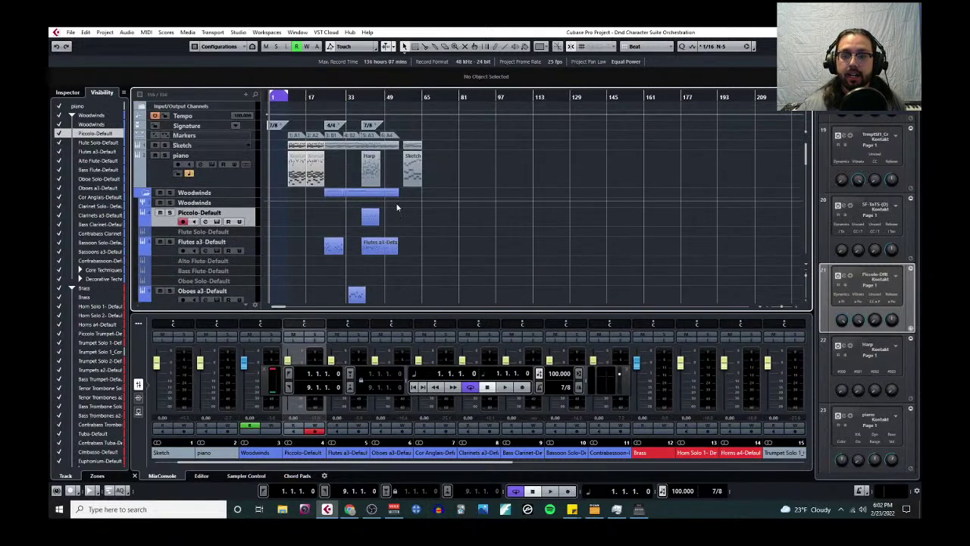
pyautogui.scroll(-1, 371, 211)
pyautogui.scroll(-15, 363, 213)
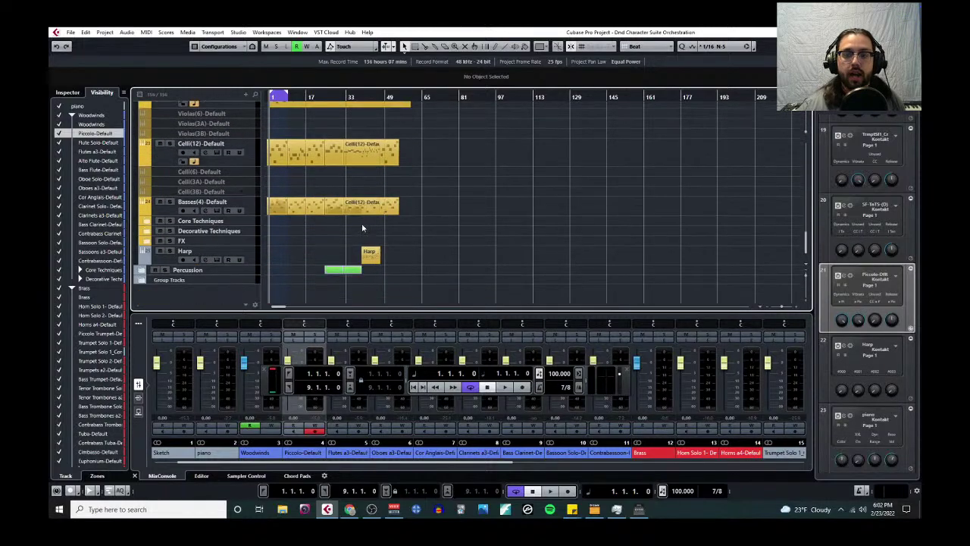
pyautogui.press('h')
pyautogui.press('h')
pyautogui.press('h')
pyautogui.scroll(5, 327, 239)
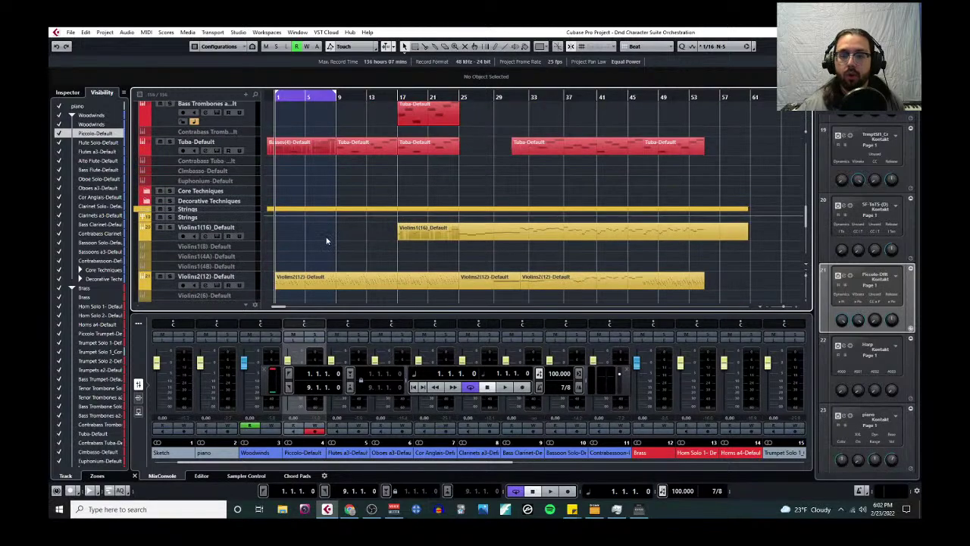
pyautogui.scroll(10, 327, 240)
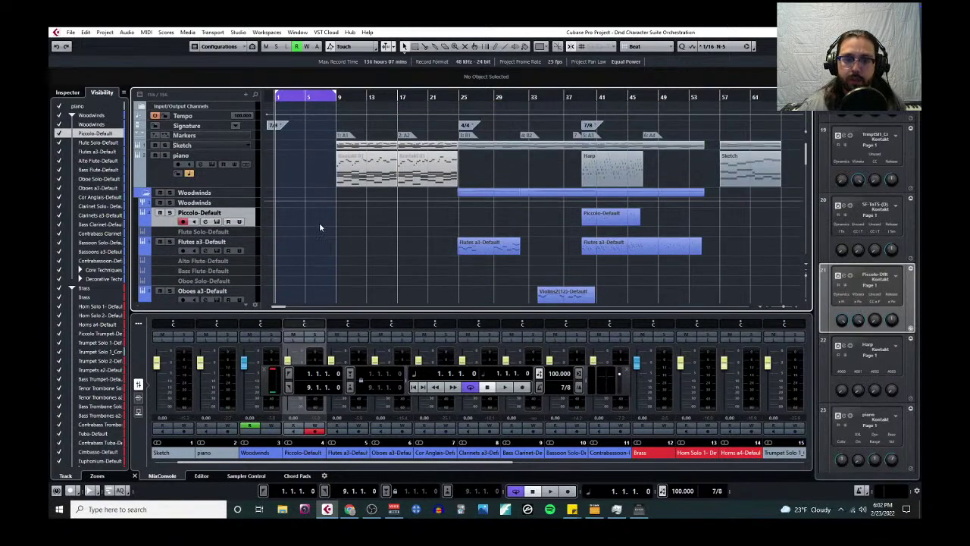
pyautogui.scroll(-6, 319, 221)
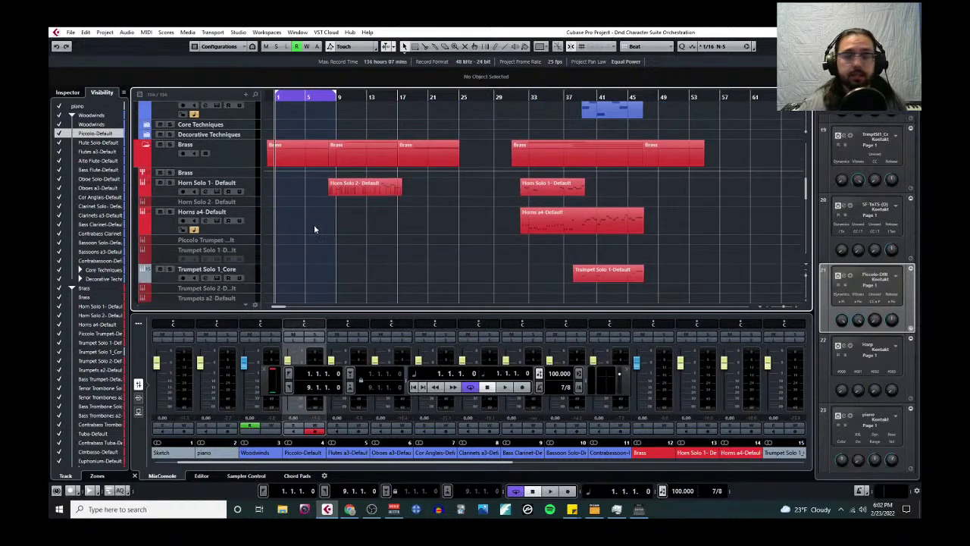
pyautogui.scroll(6, 314, 224)
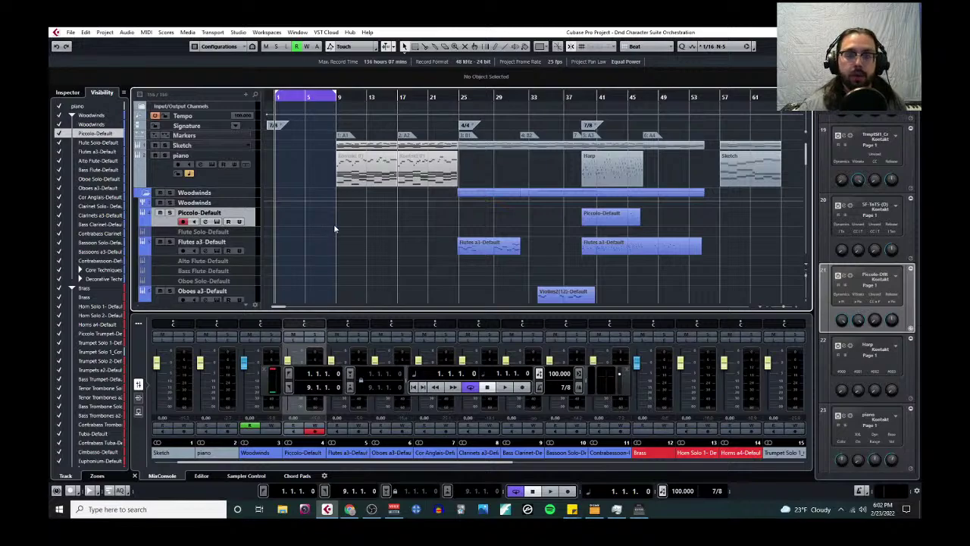
# Step: Examine which woodwind and brass tracks contain parts in the opening eight bars
pyautogui.press('h')
pyautogui.press('h')
pyautogui.press('h')
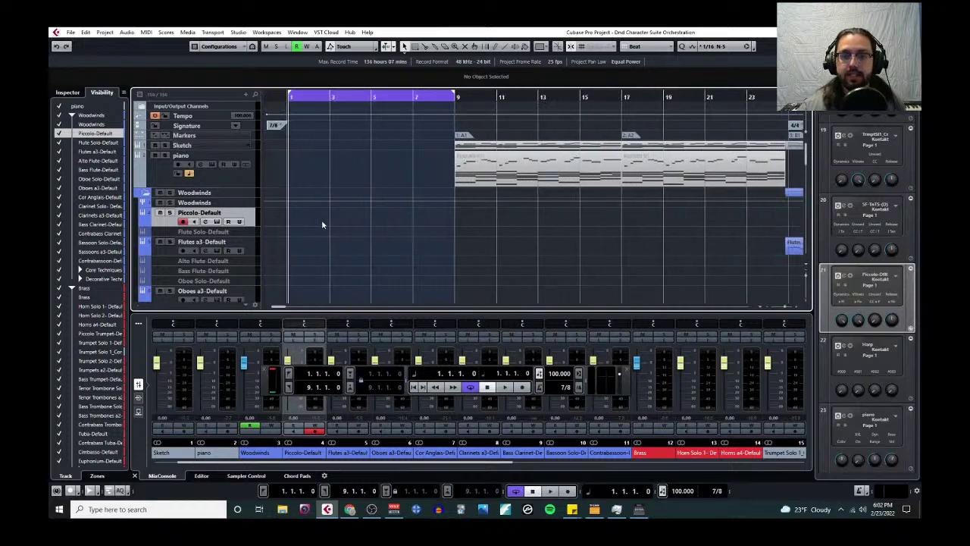
pyautogui.scroll(-2, 322, 224)
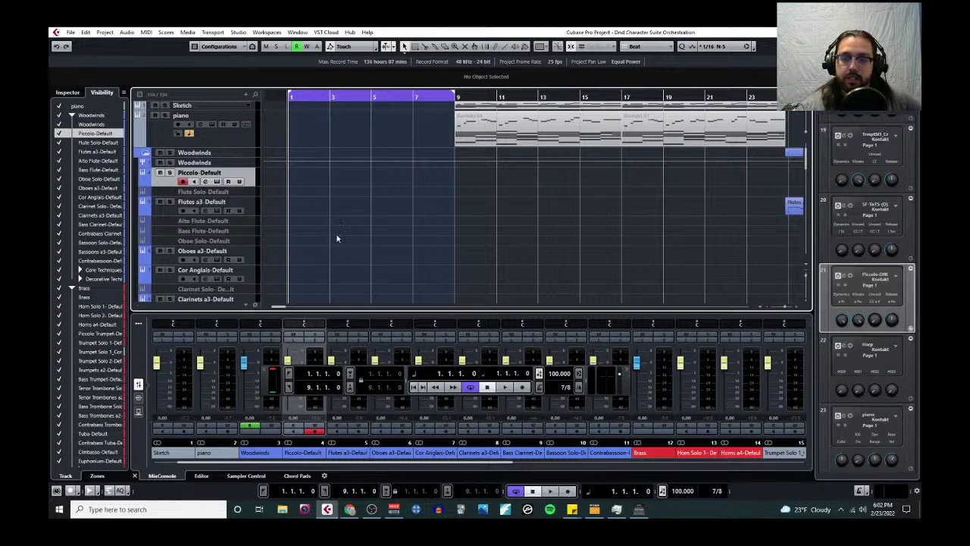
pyautogui.scroll(-3, 335, 226)
pyautogui.scroll(-3, 333, 226)
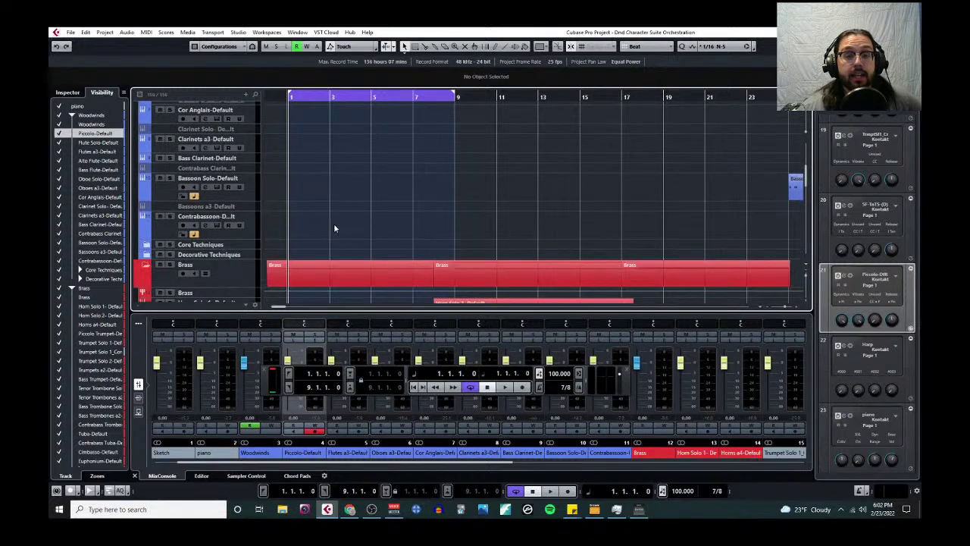
pyautogui.scroll(-3, 333, 226)
pyautogui.scroll(-3, 334, 223)
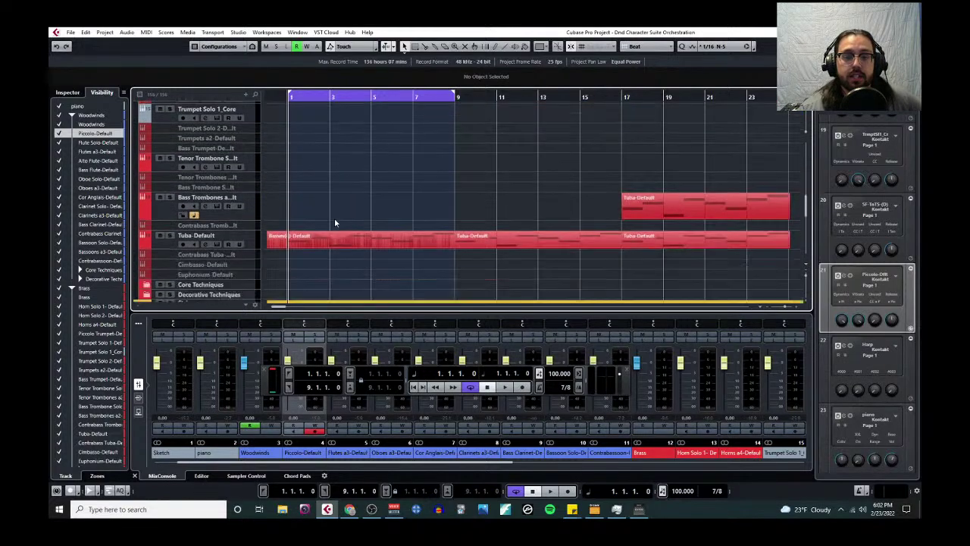
pyautogui.scroll(-3, 335, 222)
pyautogui.scroll(6, 331, 234)
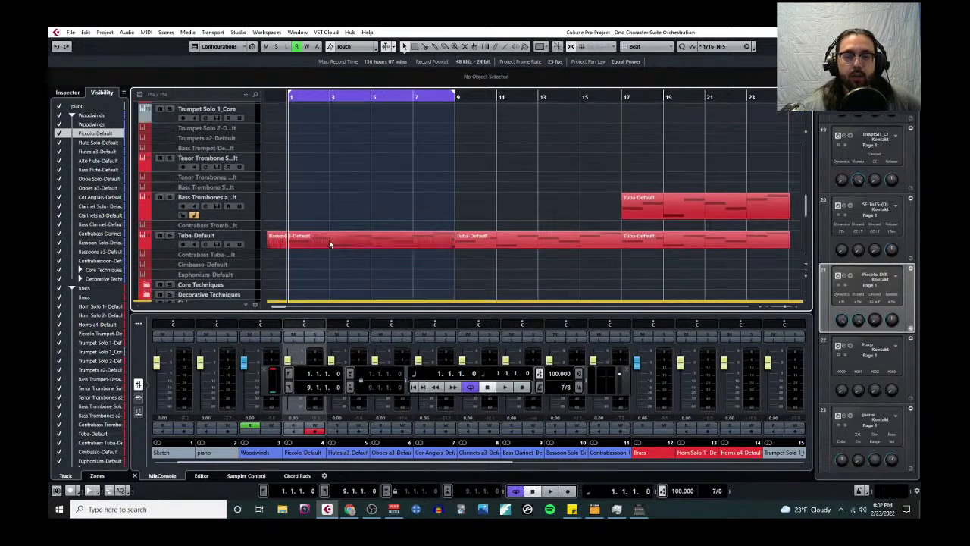
pyautogui.scroll(10, 328, 244)
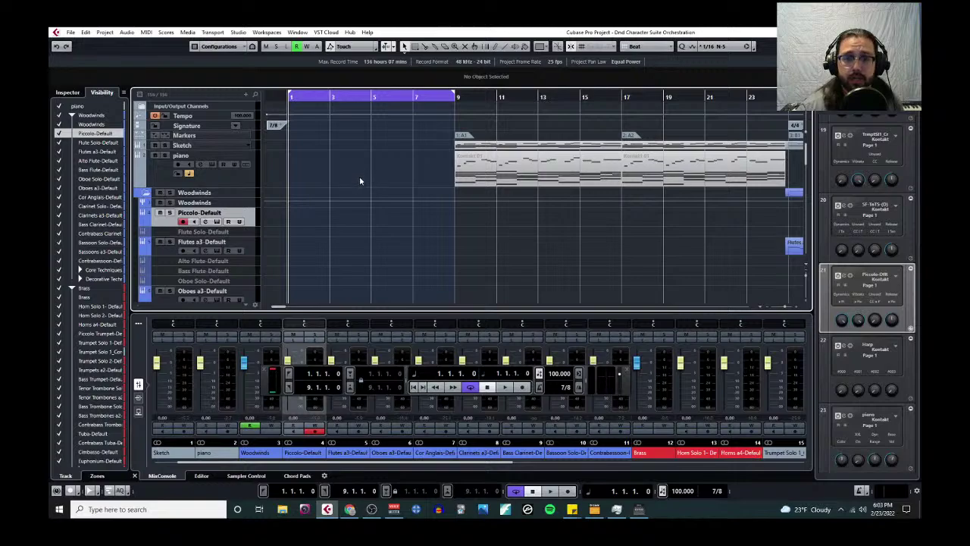
# Step: Play the opening section from bar 1 and collapse the Woodwinds folder in the track list
pyautogui.press('space')
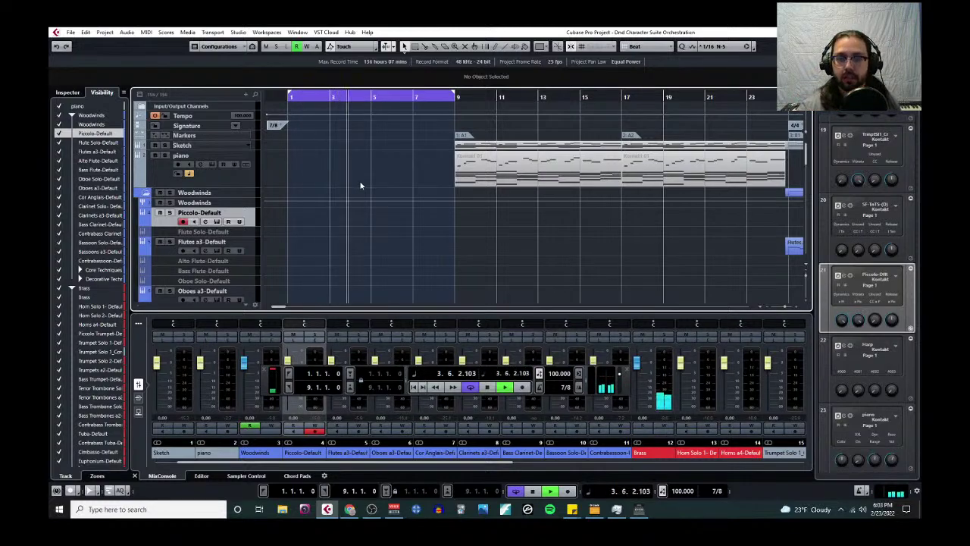
pyautogui.scroll(-5, 188, 204)
pyautogui.scroll(5, 187, 193)
pyautogui.click(147, 195)
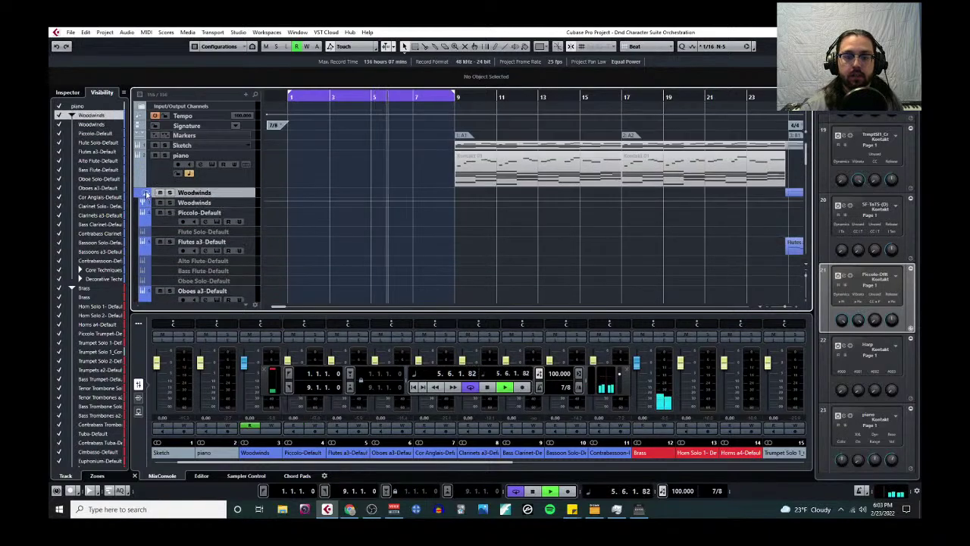
pyautogui.click(147, 195)
pyautogui.scroll(-3, 282, 231)
pyautogui.scroll(-8, 324, 229)
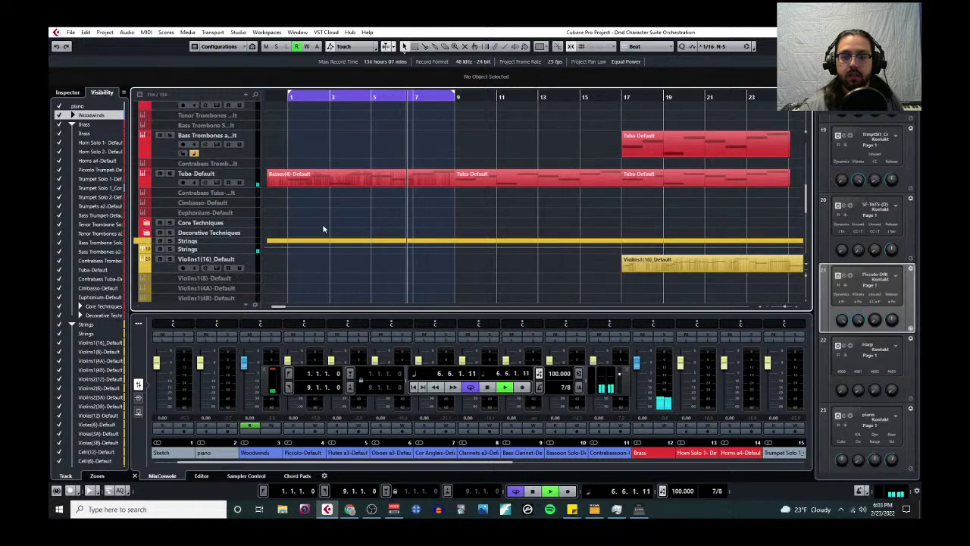
pyautogui.scroll(10, 326, 223)
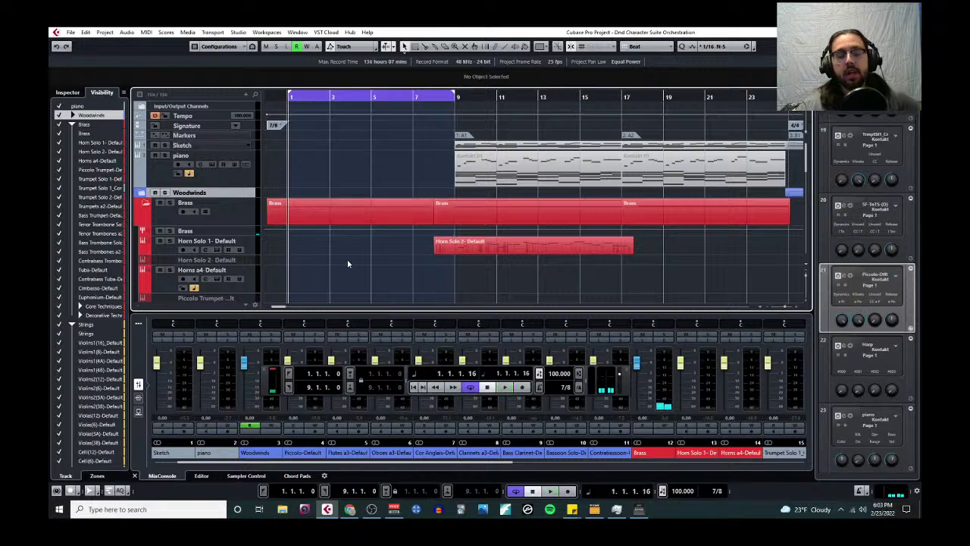
# Step: Examine the brass and string tracks for the parts that play in bars 1 to 8
pyautogui.scroll(-1, 345, 260)
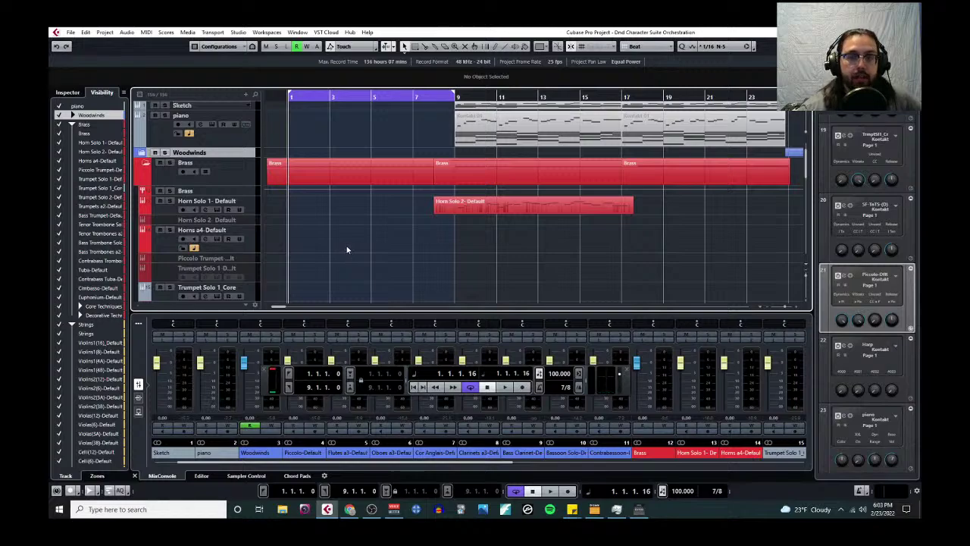
pyautogui.scroll(-1, 347, 249)
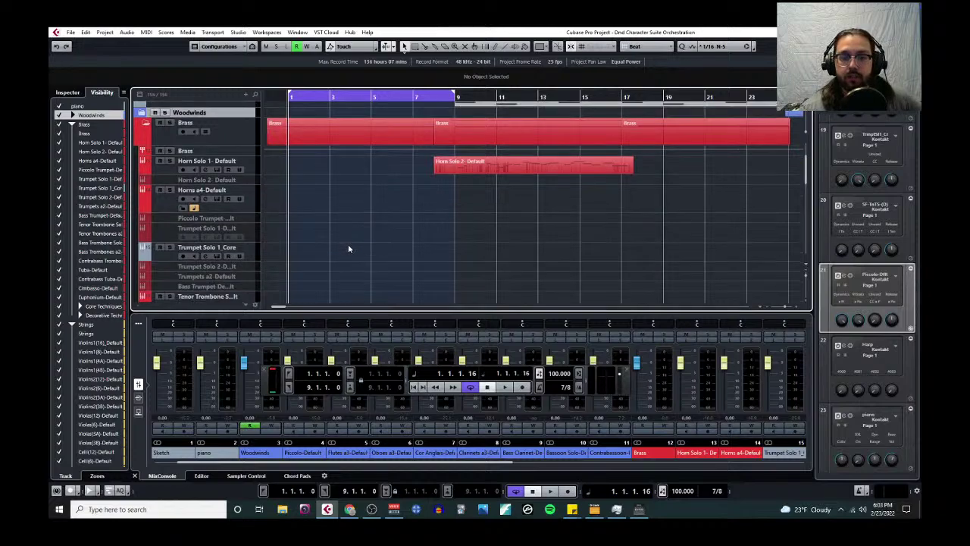
pyautogui.scroll(-1, 349, 248)
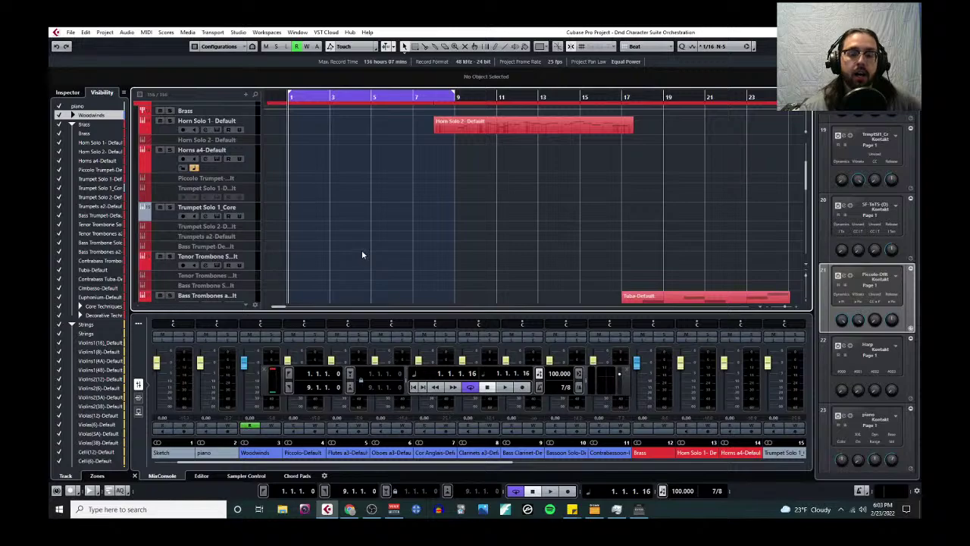
pyautogui.scroll(-1, 363, 253)
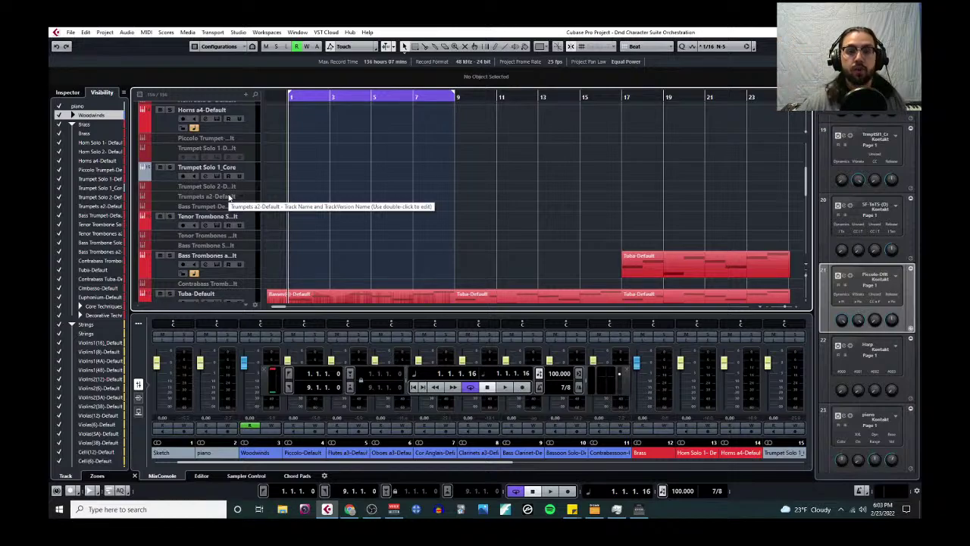
pyautogui.scroll(-5, 307, 199)
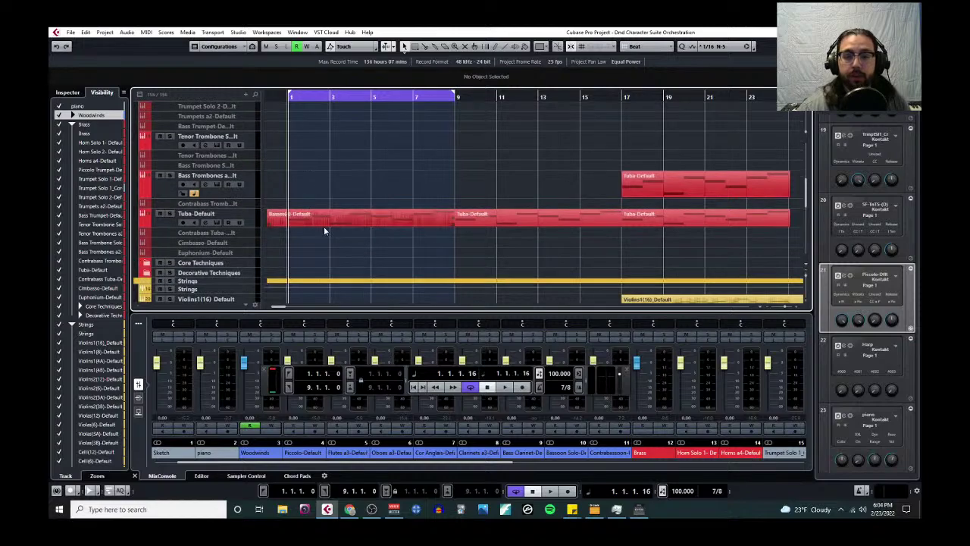
pyautogui.scroll(-6, 326, 225)
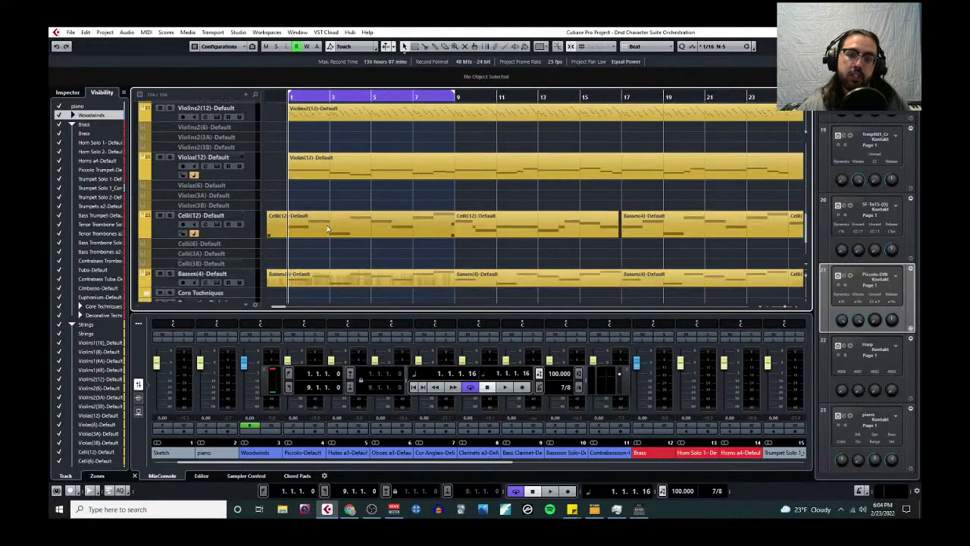
pyautogui.scroll(3, 326, 228)
pyautogui.scroll(-3, 325, 235)
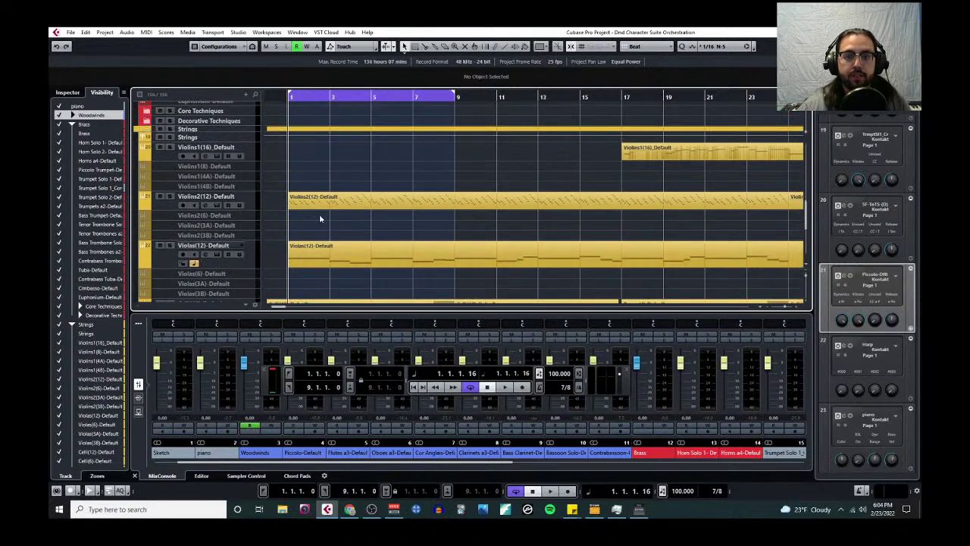
pyautogui.scroll(-1, 320, 216)
pyautogui.scroll(-1, 389, 227)
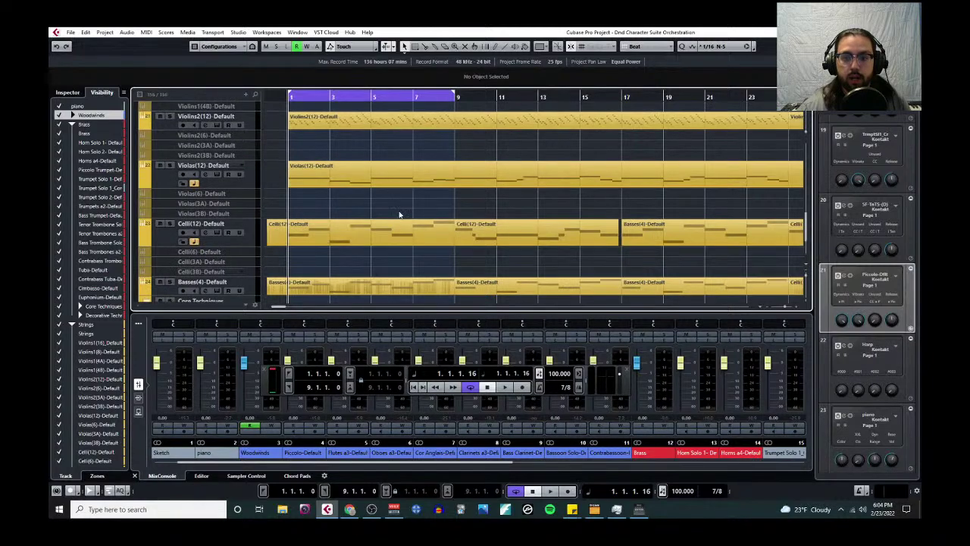
pyautogui.scroll(-1, 379, 222)
pyautogui.scroll(8, 385, 253)
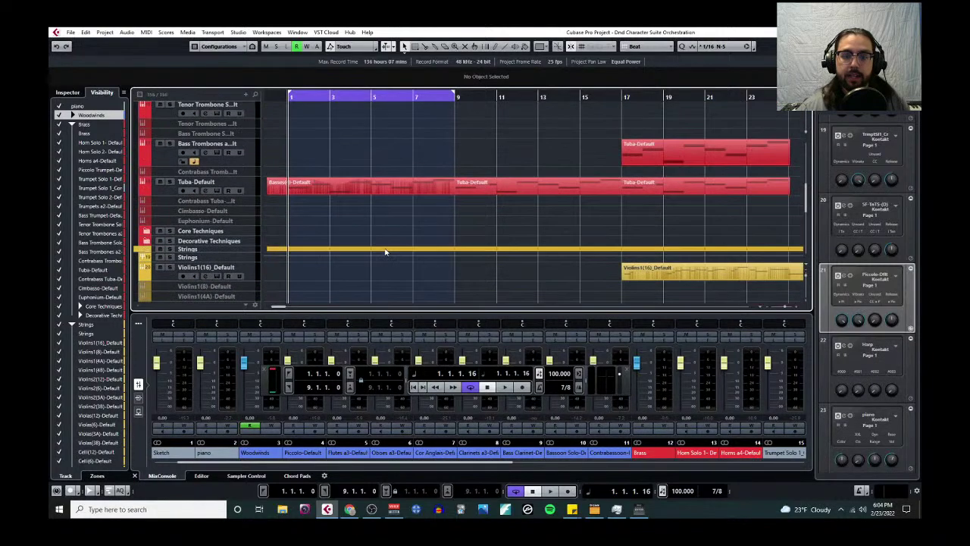
pyautogui.scroll(-9, 384, 248)
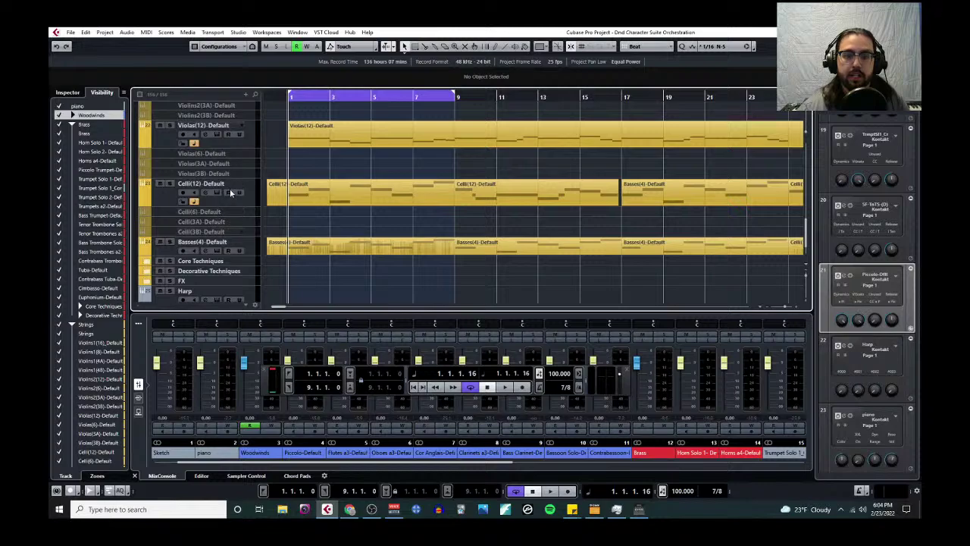
pyautogui.scroll(2, 229, 216)
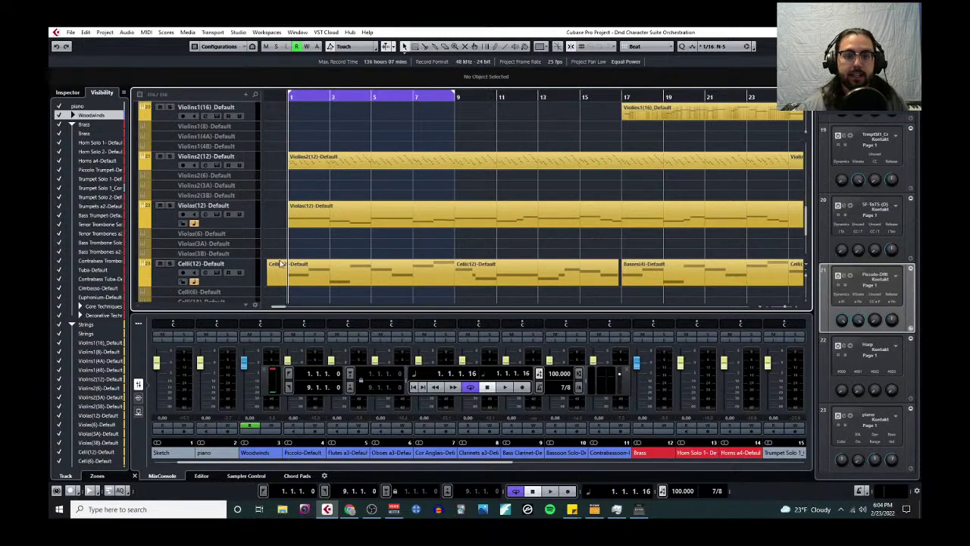
pyautogui.scroll(-2, 292, 232)
pyautogui.scroll(5, 374, 272)
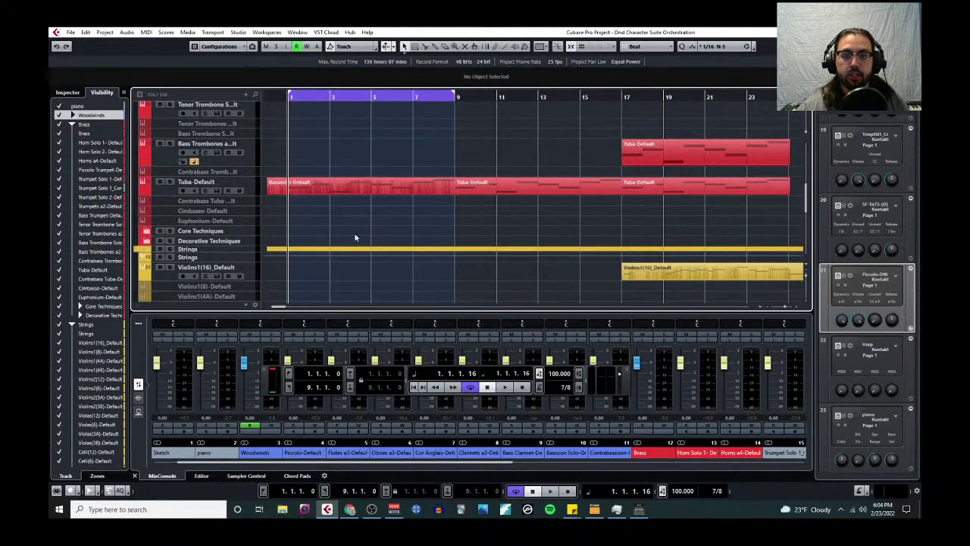
# Step: Open the first part on the Tuba-Default track, covering the opening bars, in the Key Editor
pyautogui.click(254, 187)
pyautogui.click(299, 189)
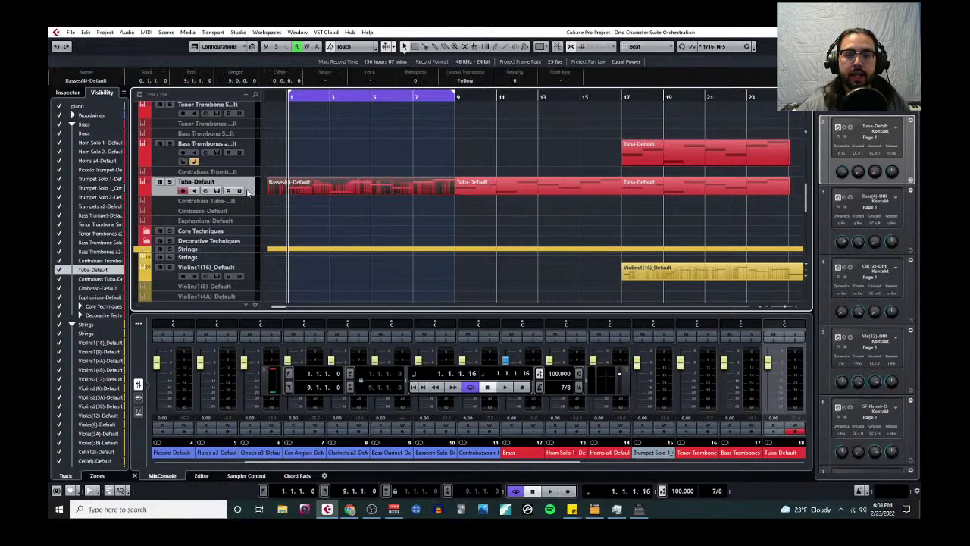
pyautogui.click(146, 32)
pyautogui.click(157, 42)
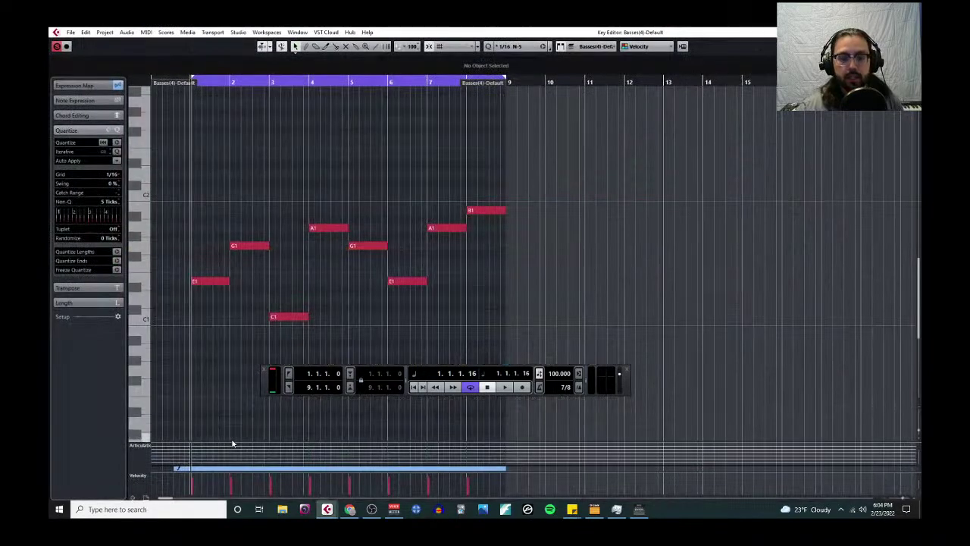
# Step: Enlarge the articulations lane below the notes and hide the floating transport panel
pyautogui.moveTo(233, 444); pyautogui.dragTo(227, 335)
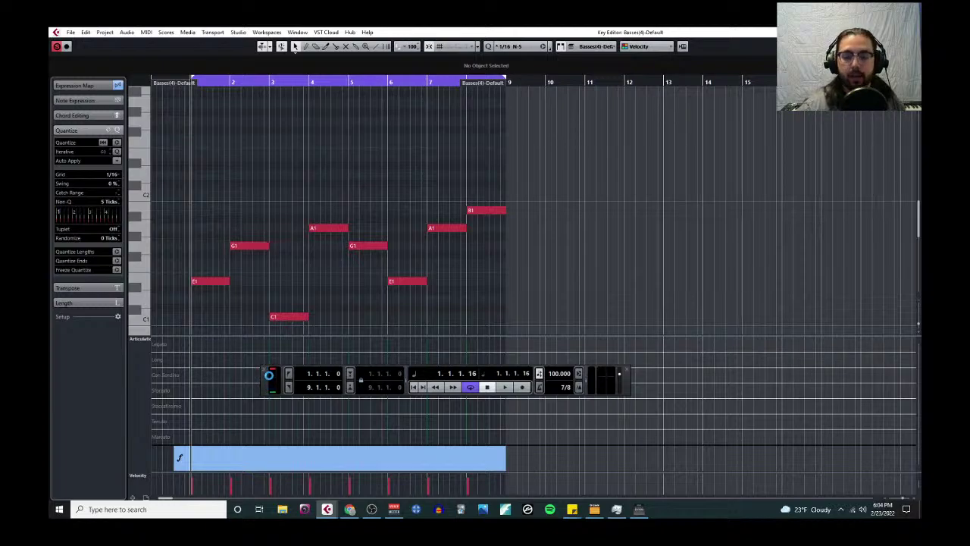
pyautogui.press('F2')
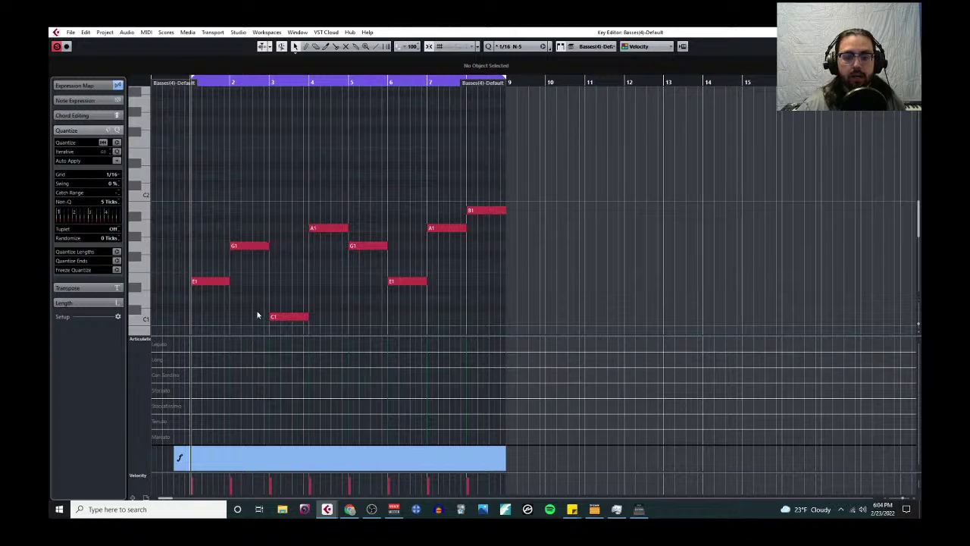
# Step: Create an additional controller lane below the tuba part's articulations and set it to CC 7 (Main Volume)
pyautogui.click(147, 340)
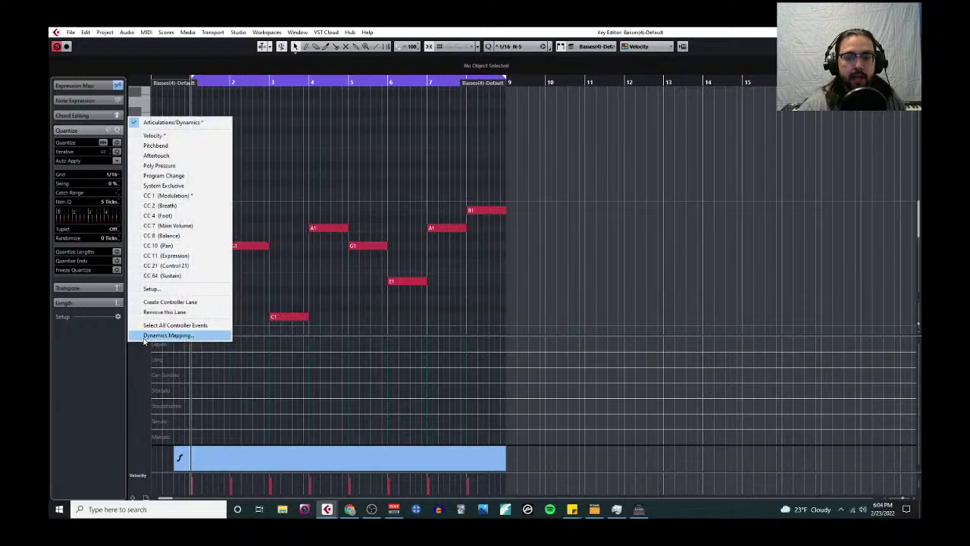
pyautogui.click(195, 303)
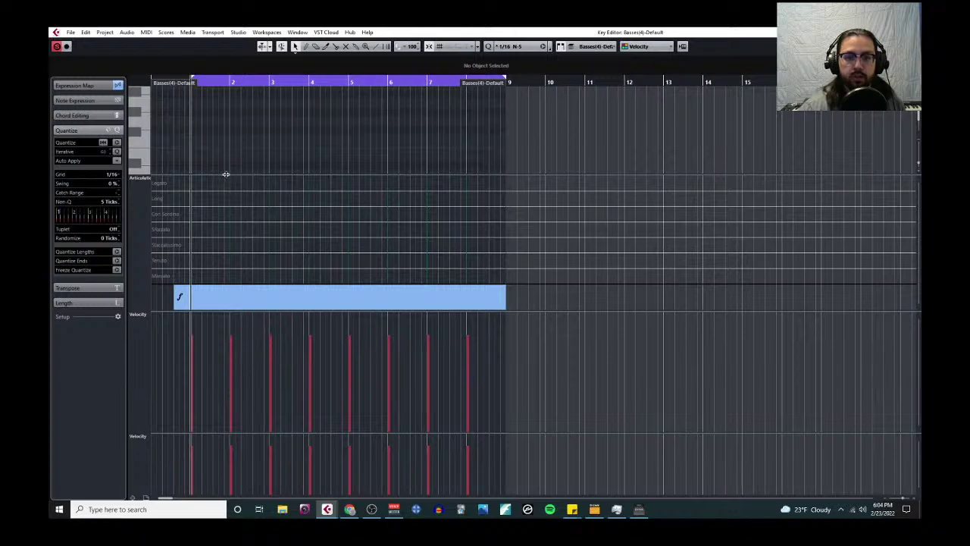
pyautogui.moveTo(224, 175); pyautogui.dragTo(242, 335)
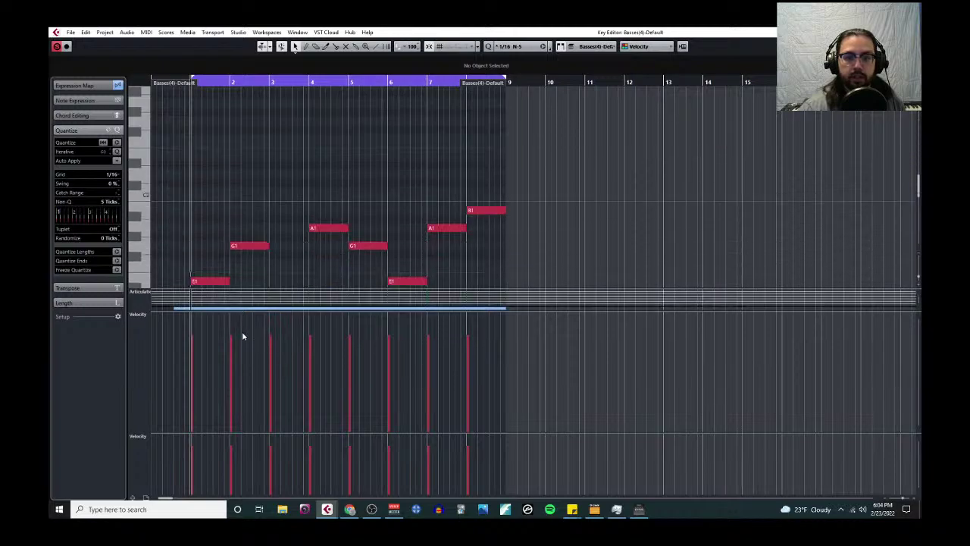
pyautogui.click(143, 315)
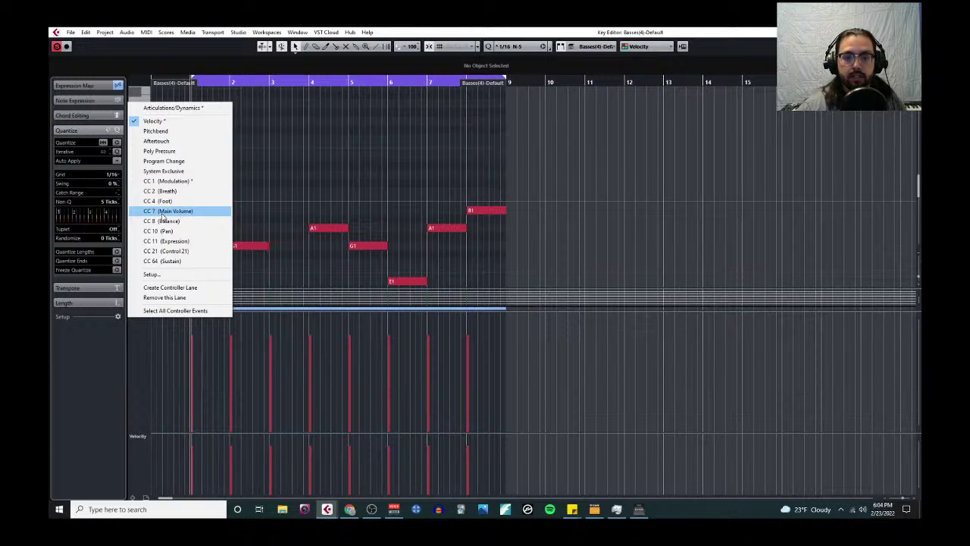
pyautogui.click(168, 214)
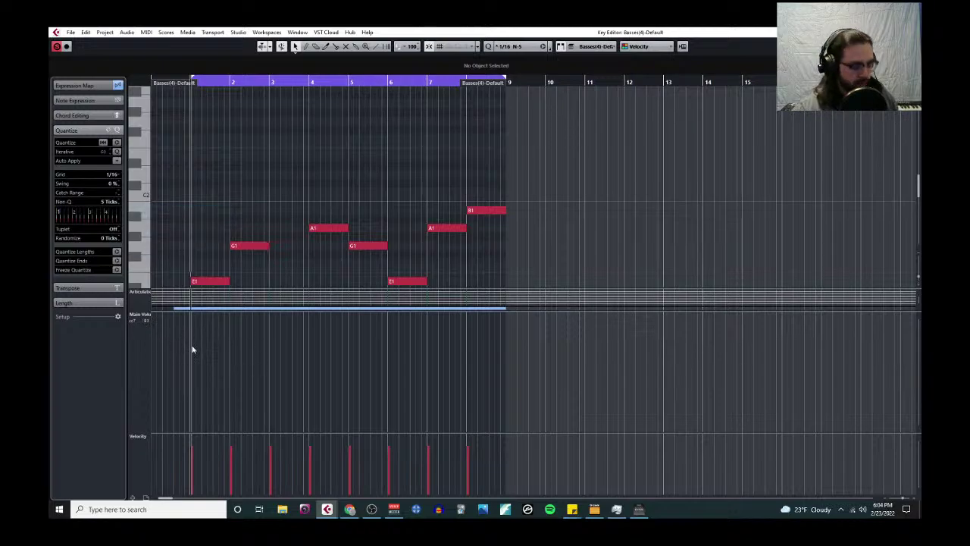
# Step: Draw a main volume event at the start of bar 1 in the CC 7 lane
pyautogui.scroll(3, 189, 337)
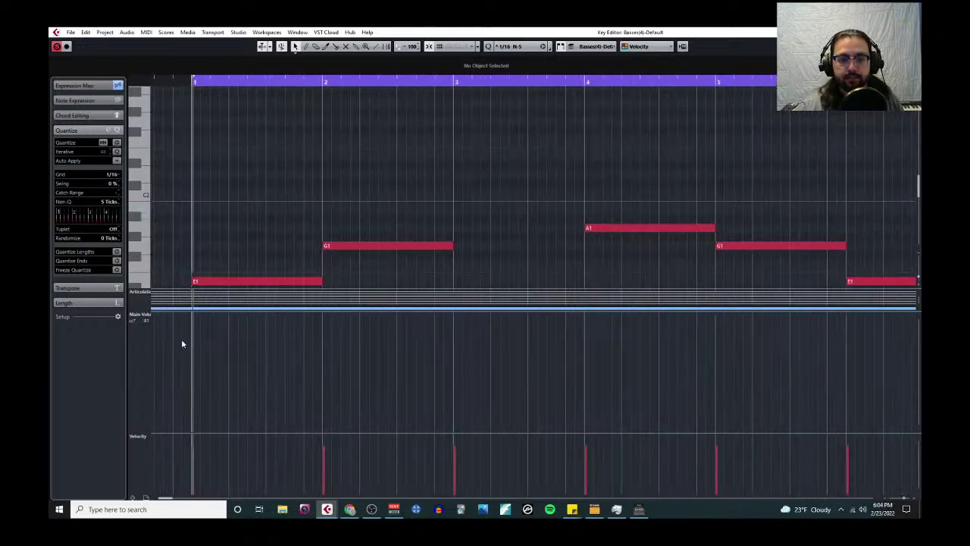
pyautogui.rightClick(181, 338)
pyautogui.click(196, 337)
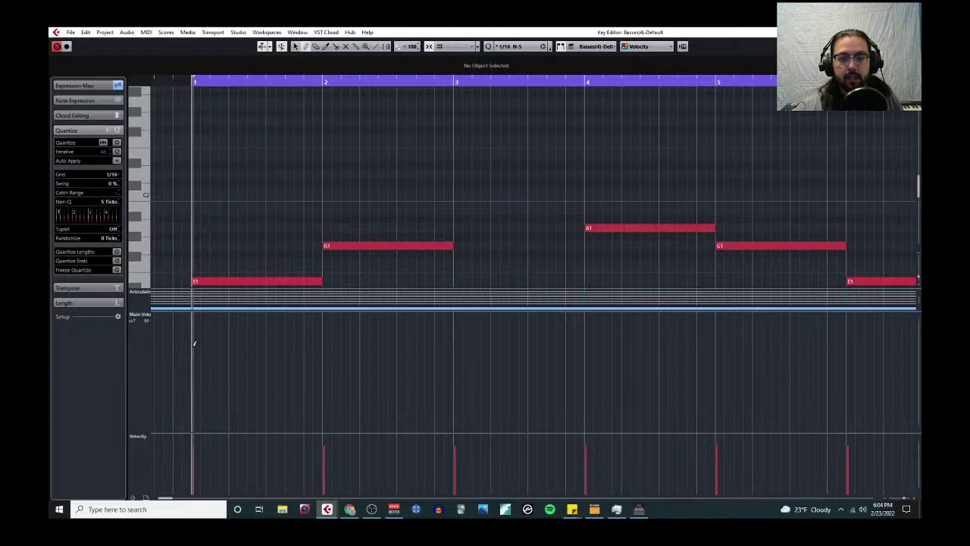
pyautogui.click(191, 351)
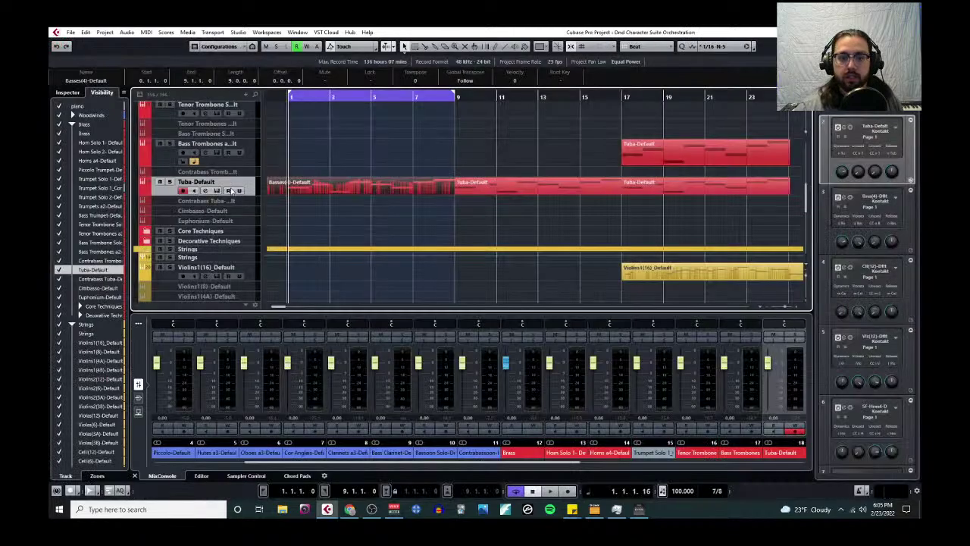
# Step: Open the Tuba-Default track's Kontakt instrument, show its libraries, and examine the tuba's volume slider
pyautogui.click(217, 190)
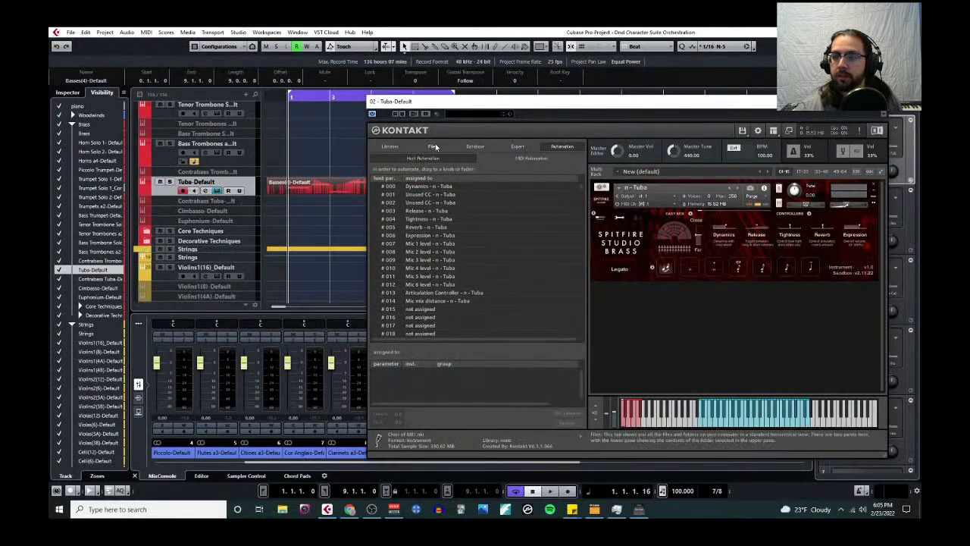
pyautogui.click(399, 146)
pyautogui.moveTo(655, 101); pyautogui.dragTo(450, 72)
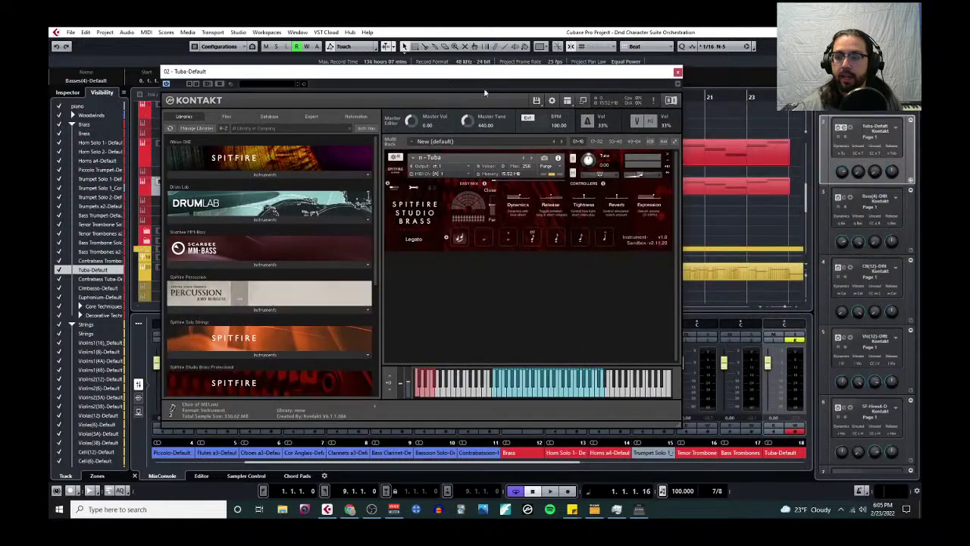
pyautogui.click(643, 177)
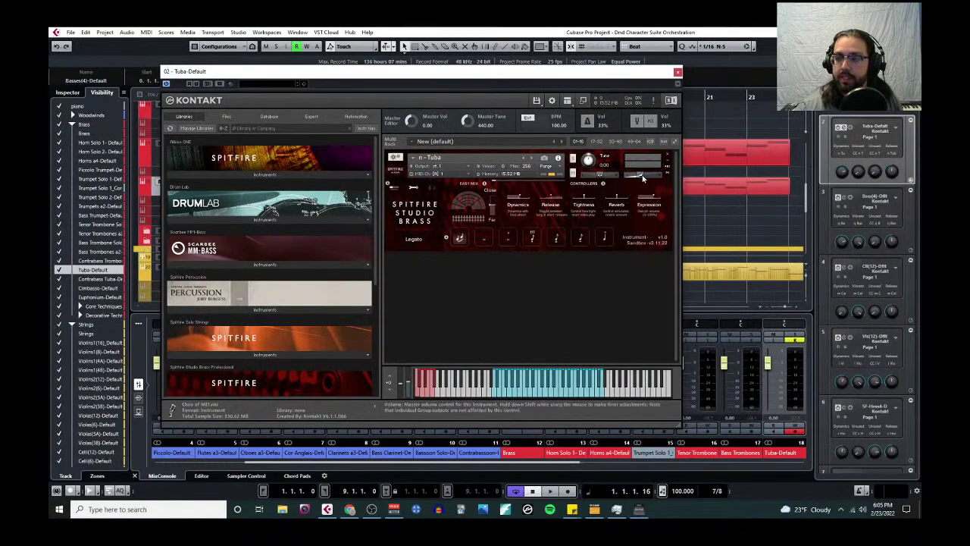
pyautogui.moveTo(643, 177); pyautogui.dragTo(641, 177)
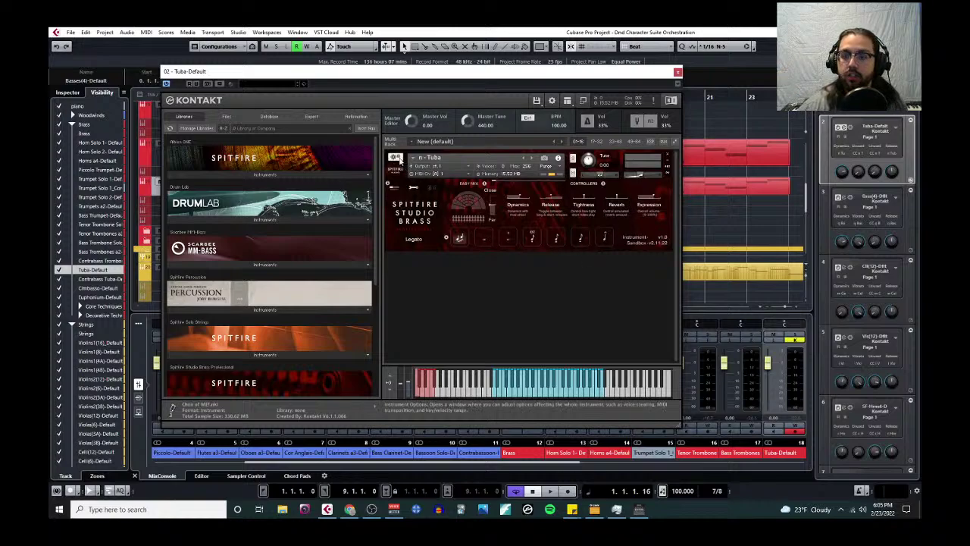
# Step: In the tuba's Kontakt instrument options, set the MIDI Controller #7 (Volume) range to -oo .. 12 dB
pyautogui.click(399, 159)
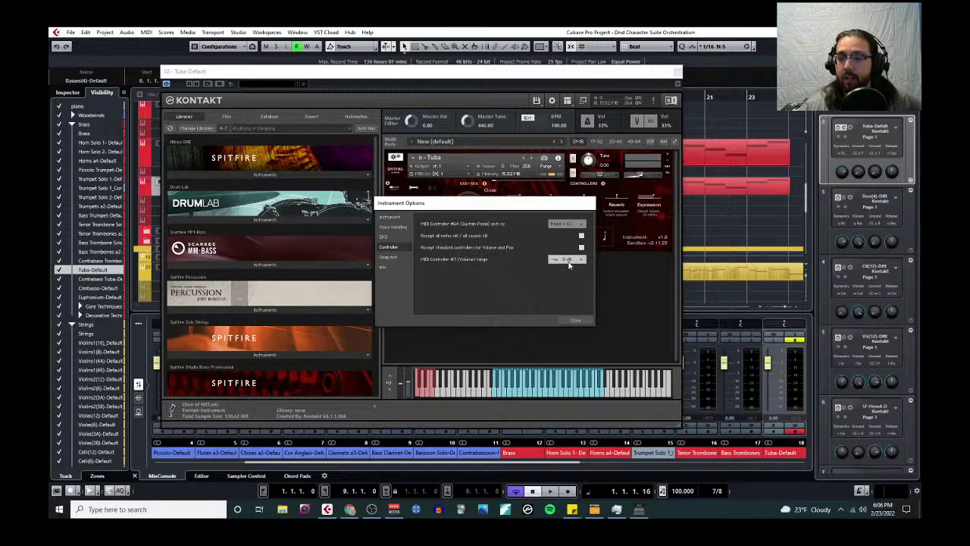
pyautogui.click(569, 260)
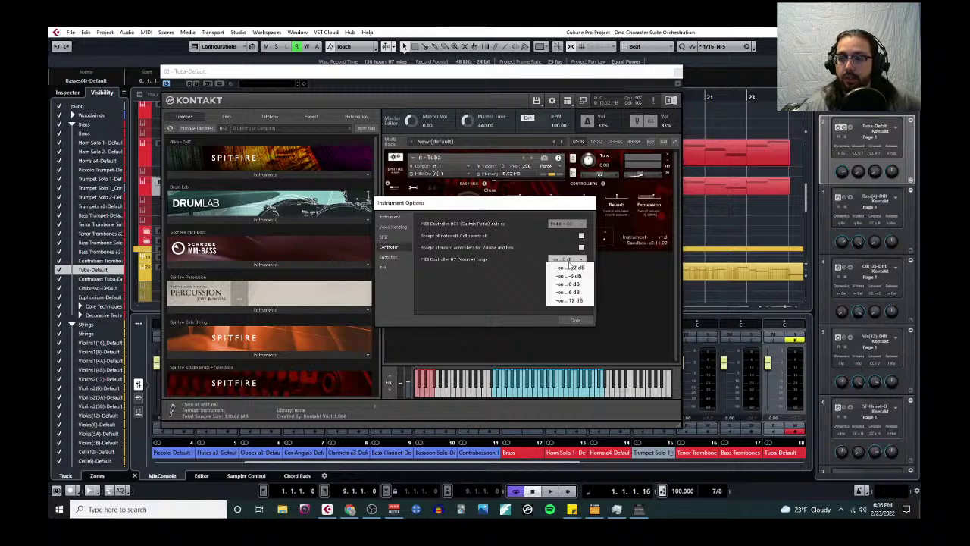
pyautogui.click(582, 300)
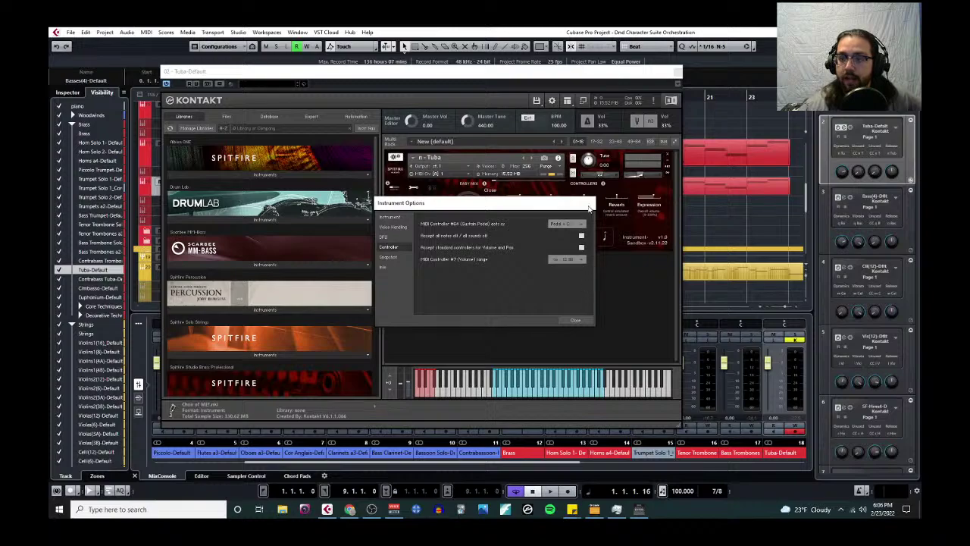
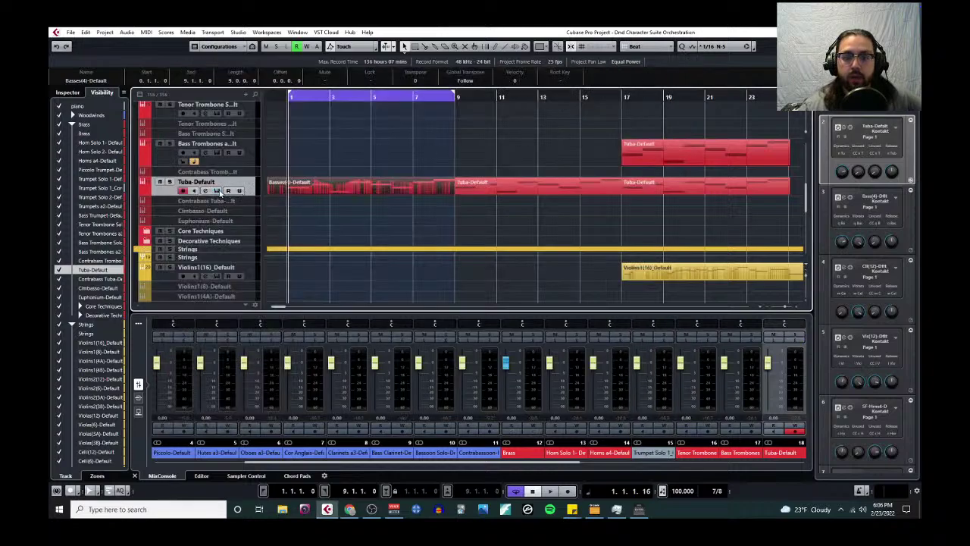
# Step: Reopen the Tuba-Default track's Kontakt instrument, check the tuba's volume slider, and close the instrument
pyautogui.click(218, 190)
pyautogui.moveTo(641, 177); pyautogui.dragTo(646, 176)
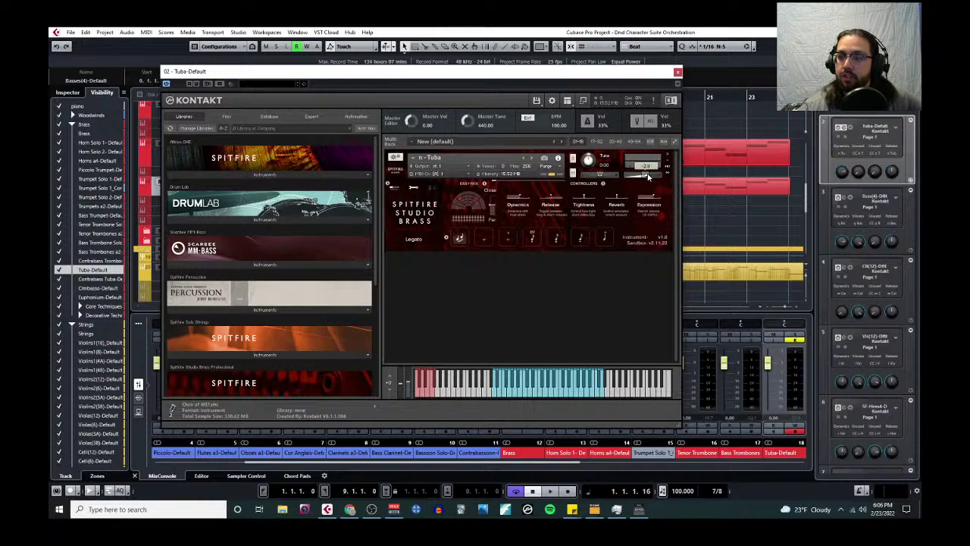
pyautogui.moveTo(647, 176); pyautogui.dragTo(647, 177)
pyautogui.click(677, 73)
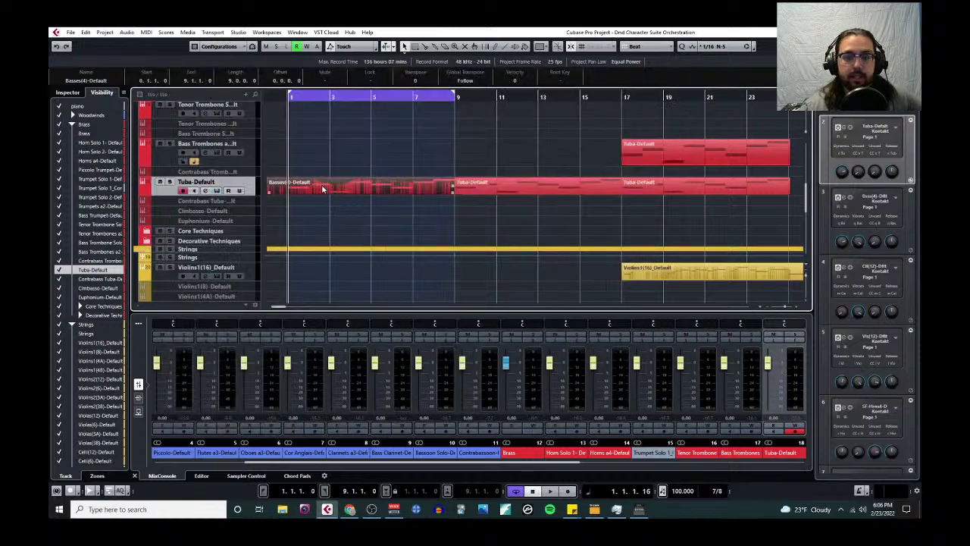
# Step: Open the tuba part in the Key Editor and raise the CC 7 event at bar 1 to 94
pyautogui.click(145, 33)
pyautogui.click(163, 57)
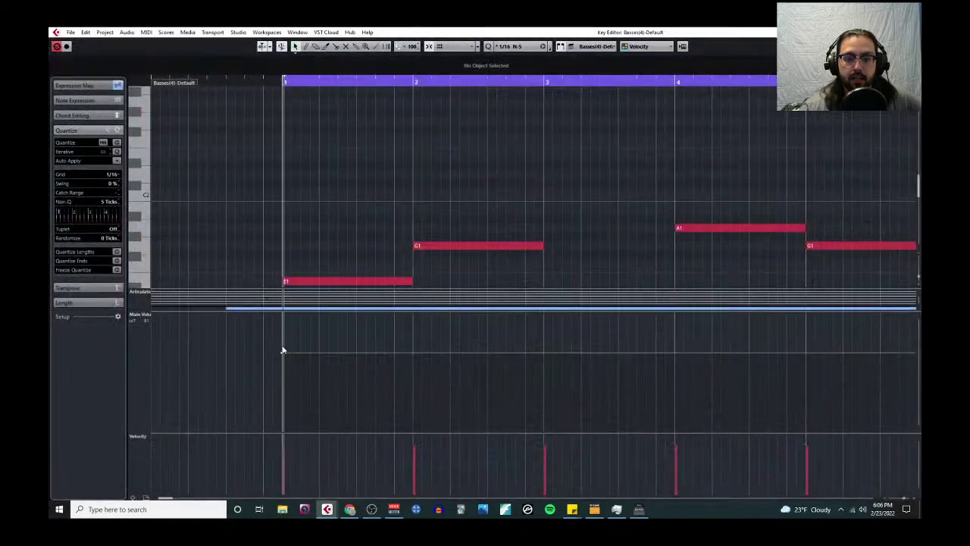
pyautogui.moveTo(281, 356); pyautogui.dragTo(281, 342)
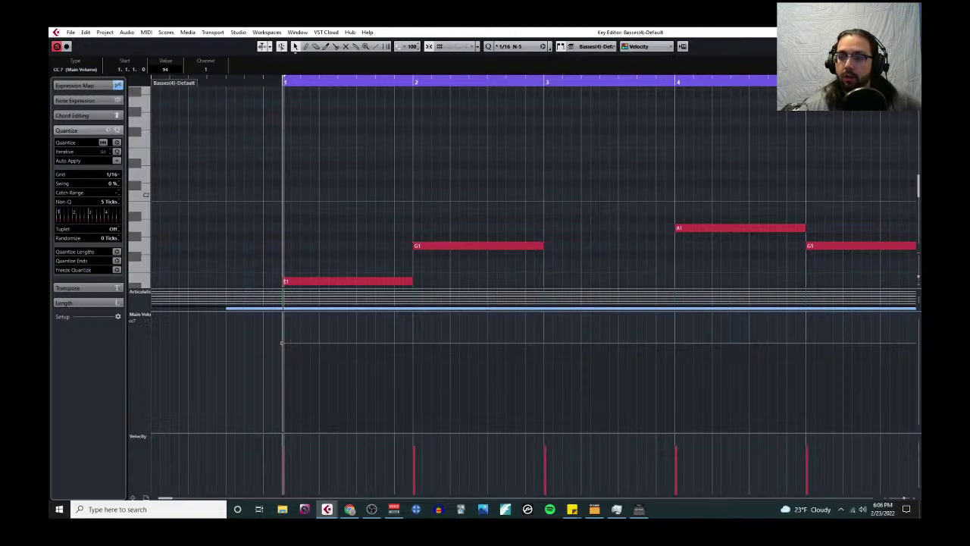
# Step: Leave the Key Editor and check how Kontakt's tuba volume slider responds to the raised CC 7 event
pyautogui.doubleClick(512, 54)
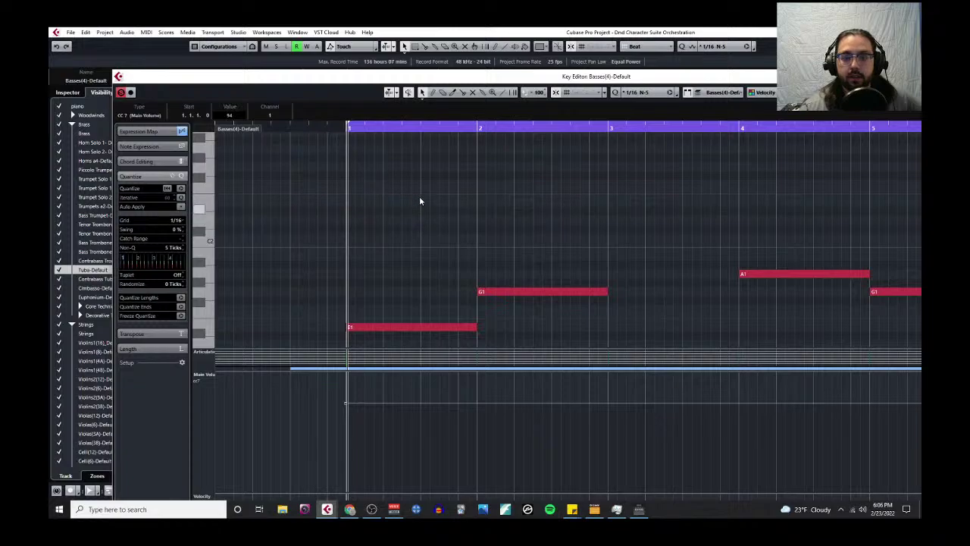
pyautogui.doubleClick(359, 78)
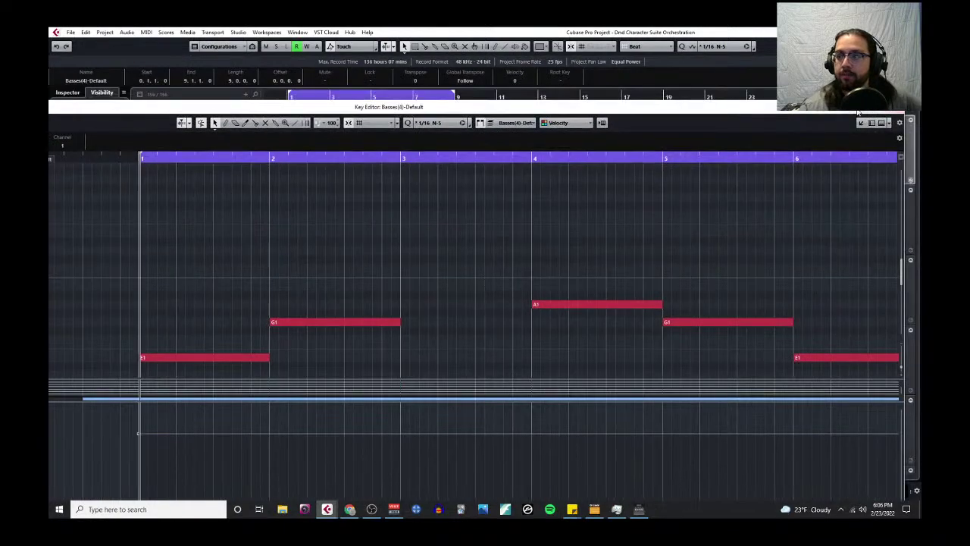
pyautogui.doubleClick(858, 109)
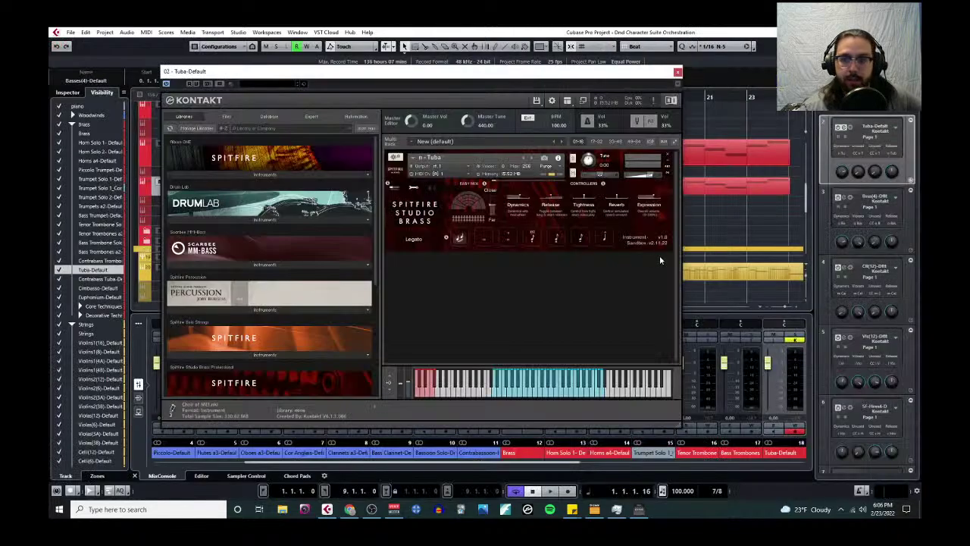
pyautogui.moveTo(649, 176)
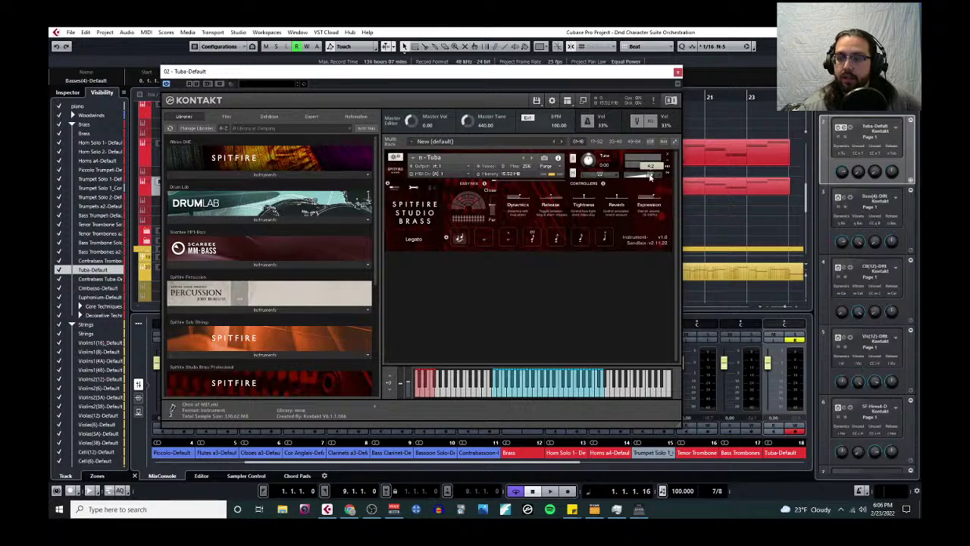
pyautogui.click(677, 71)
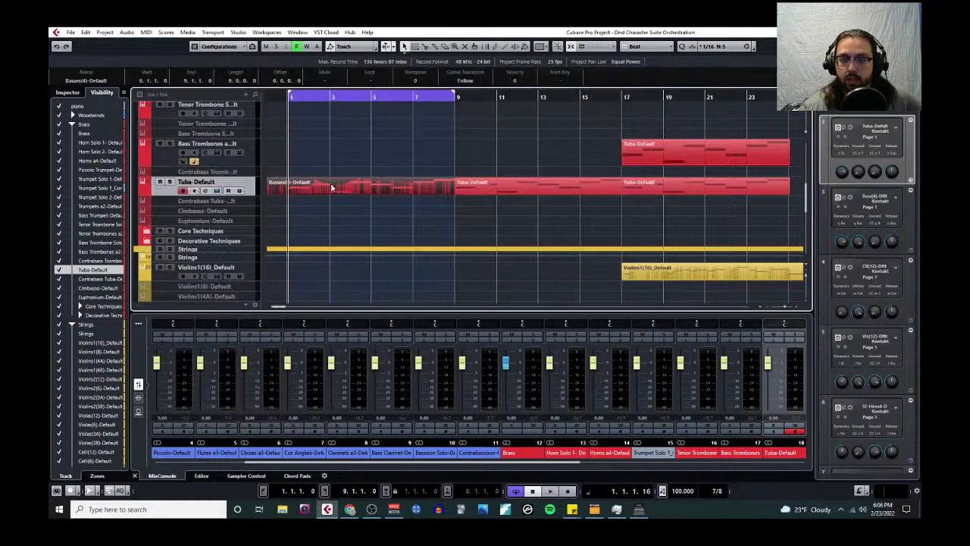
# Step: Reopen the tuba part in the Key Editor and lower the CC 7 event at bar 1 to 75
pyautogui.click(146, 32)
pyautogui.click(163, 47)
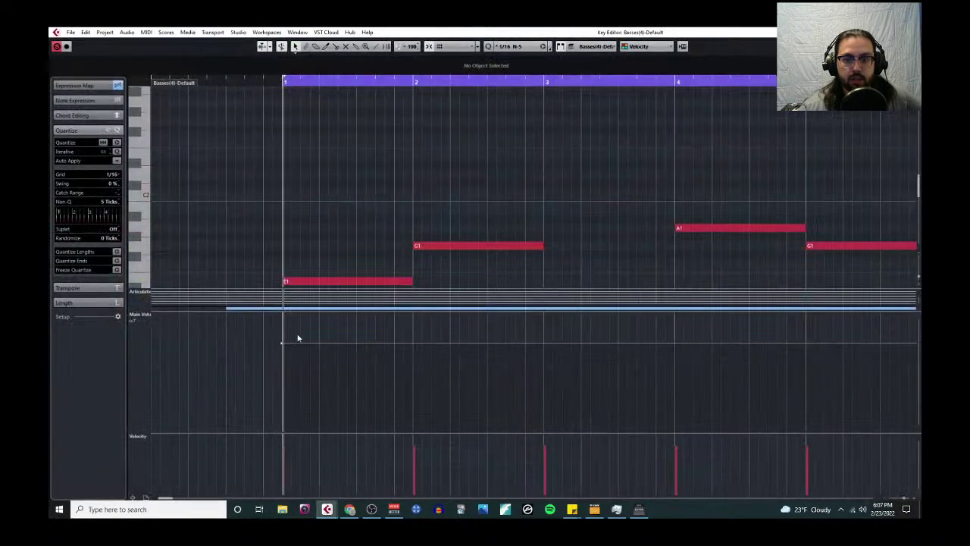
pyautogui.moveTo(284, 347); pyautogui.dragTo(284, 364)
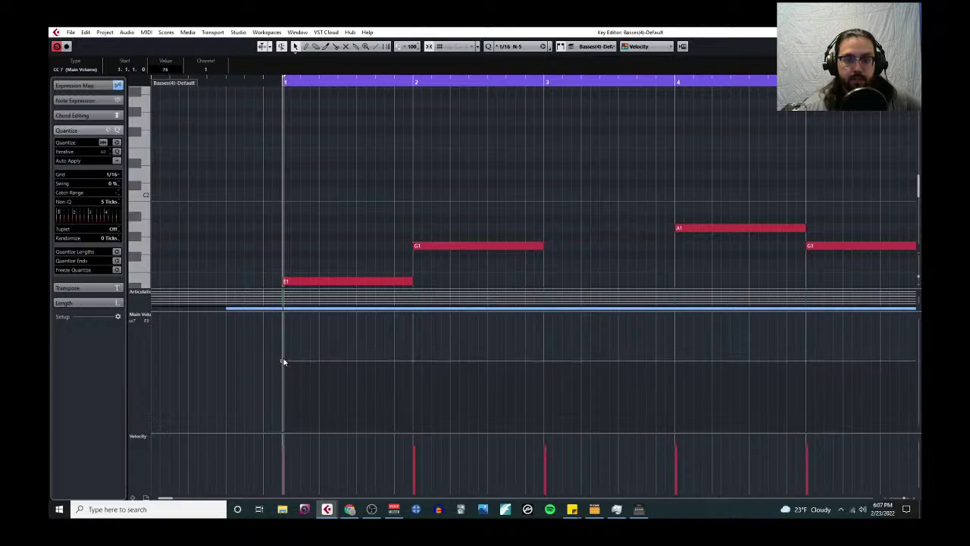
pyautogui.press('Return')
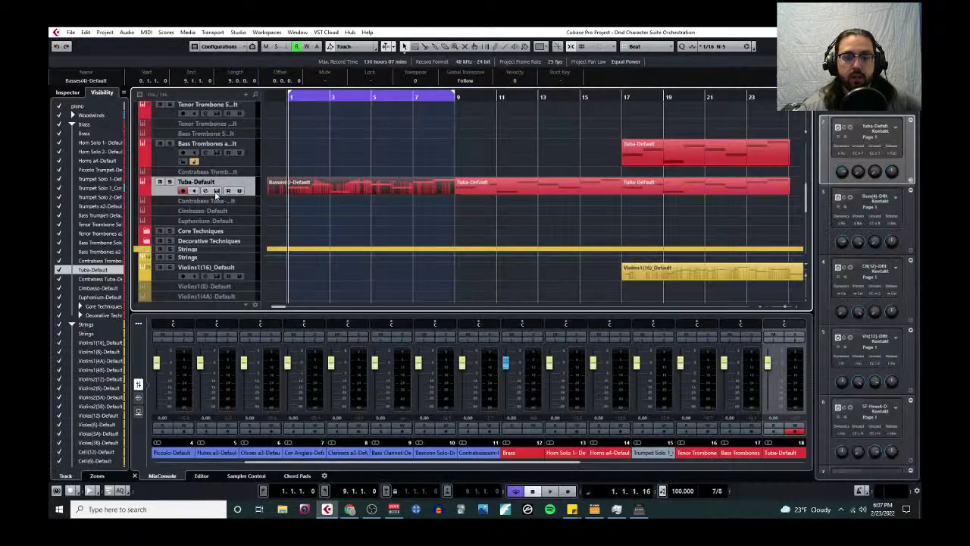
# Step: Check the tuba's volume slider in Kontakt, play the part briefly from bar 1, and check the slider again
pyautogui.click(214, 194)
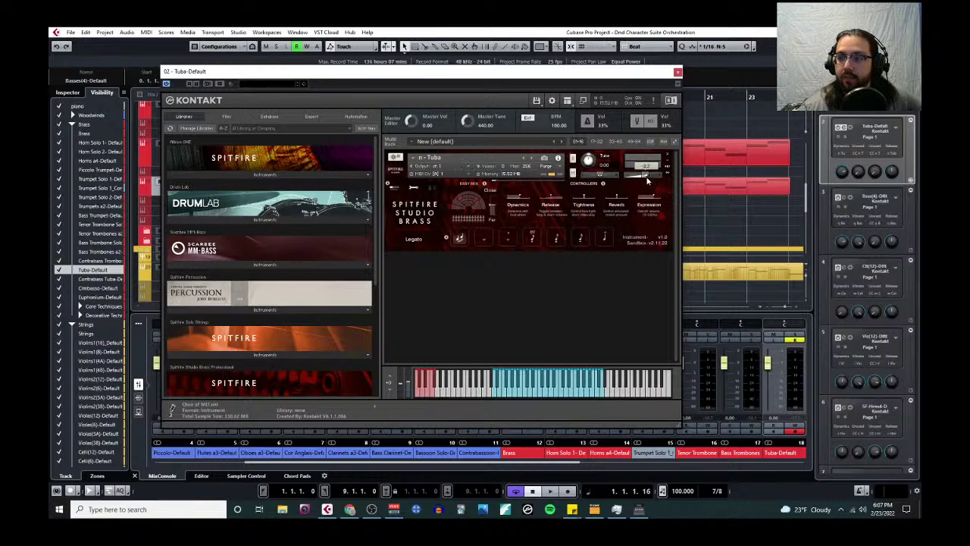
pyautogui.click(678, 73)
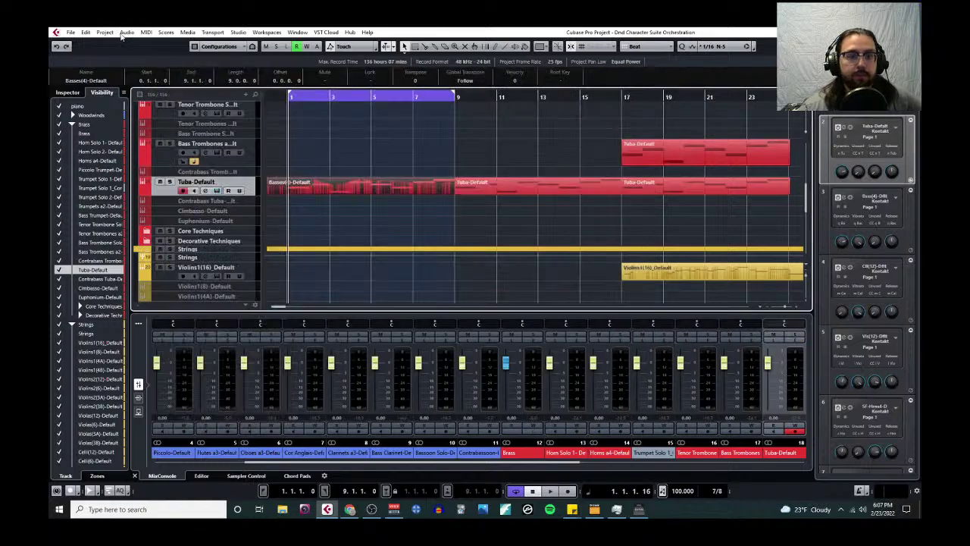
pyautogui.click(146, 32)
pyautogui.click(170, 46)
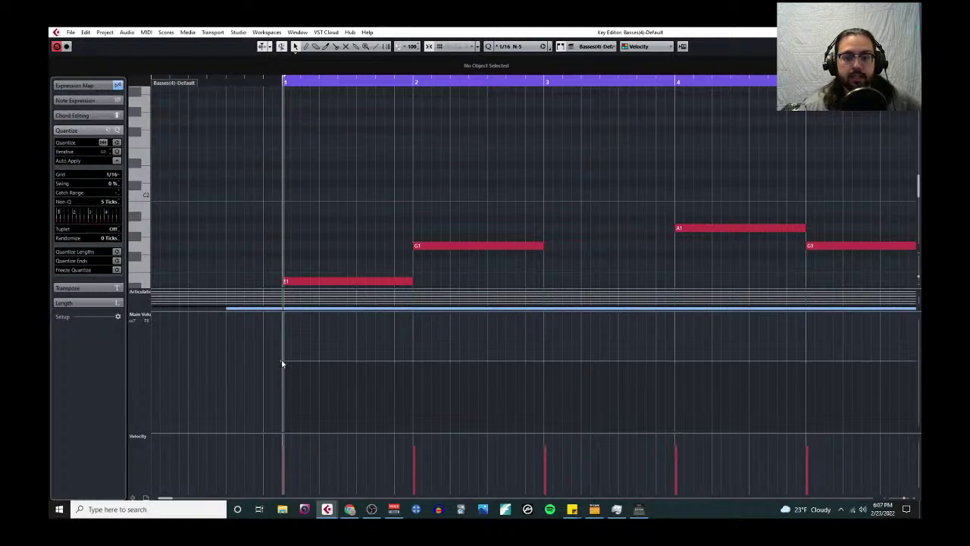
pyautogui.press('space')
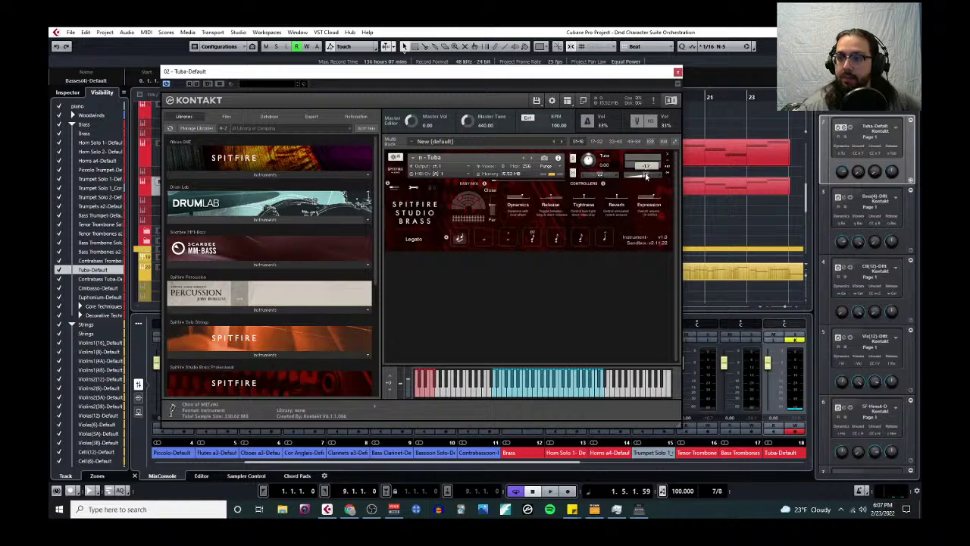
pyautogui.click(676, 73)
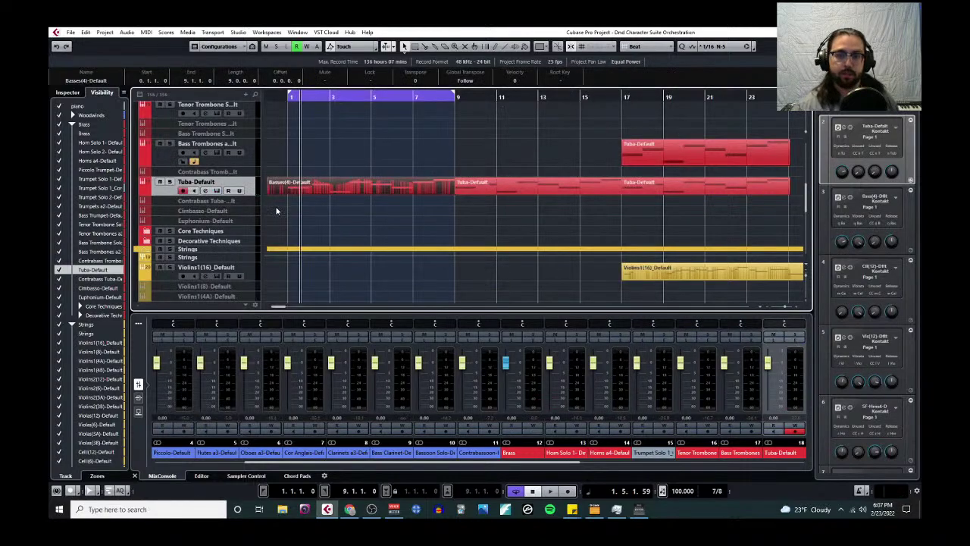
# Step: Reopen the tuba part in the Key Editor and lower the CC 7 event at bar 1 to 73
pyautogui.click(146, 32)
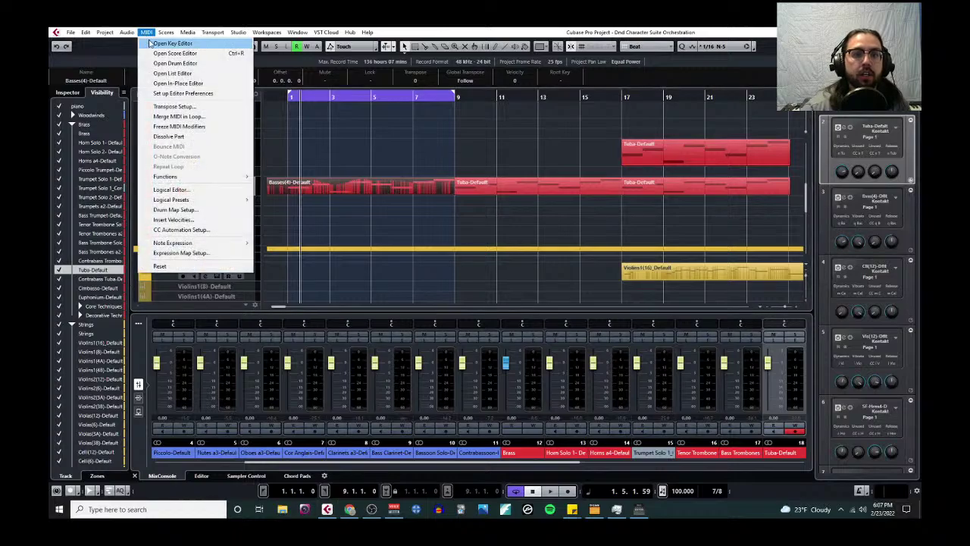
pyautogui.click(153, 43)
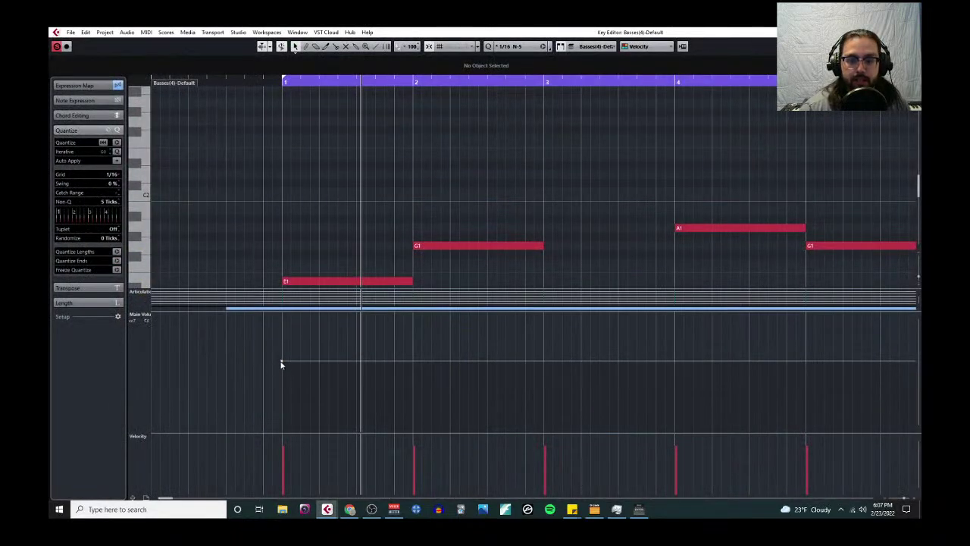
pyautogui.click(281, 362)
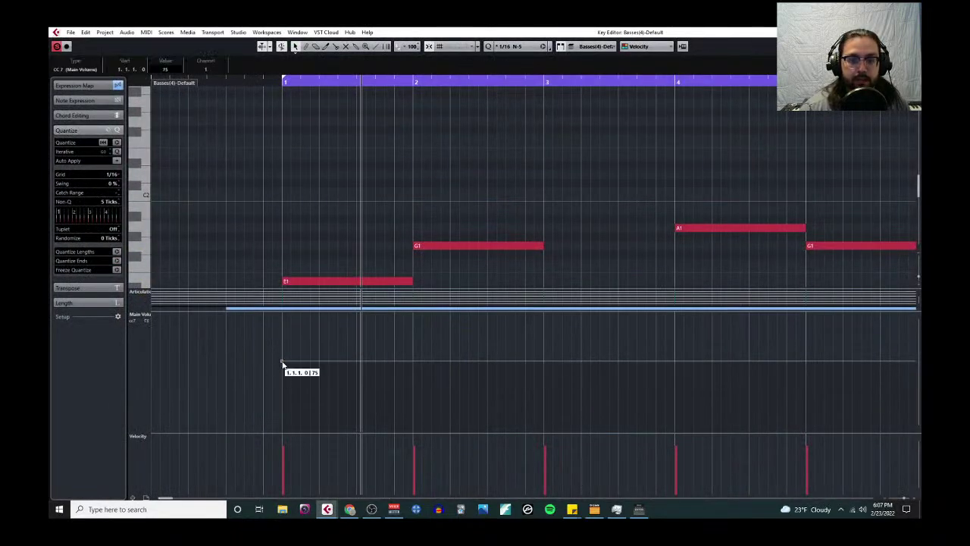
pyautogui.moveTo(282, 364); pyautogui.dragTo(281, 366)
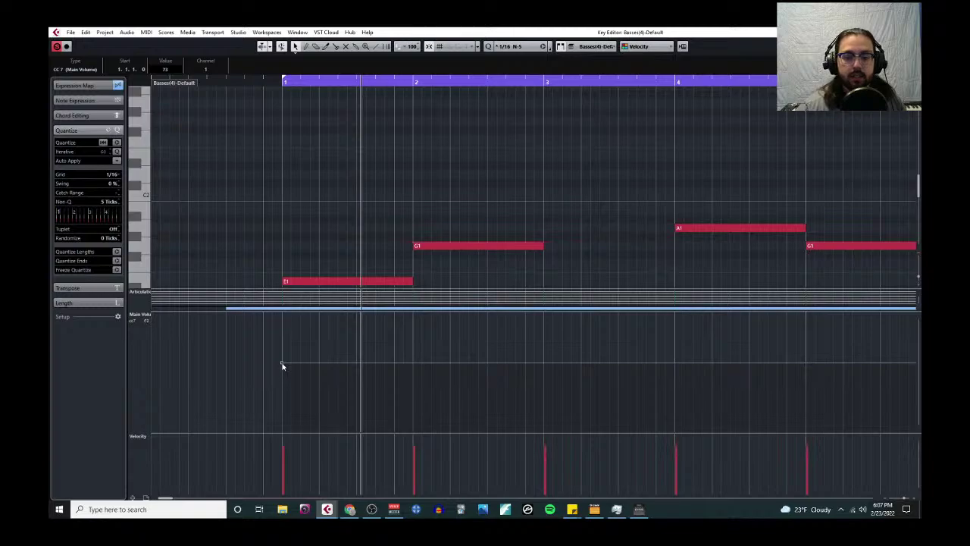
pyautogui.press('Escape')
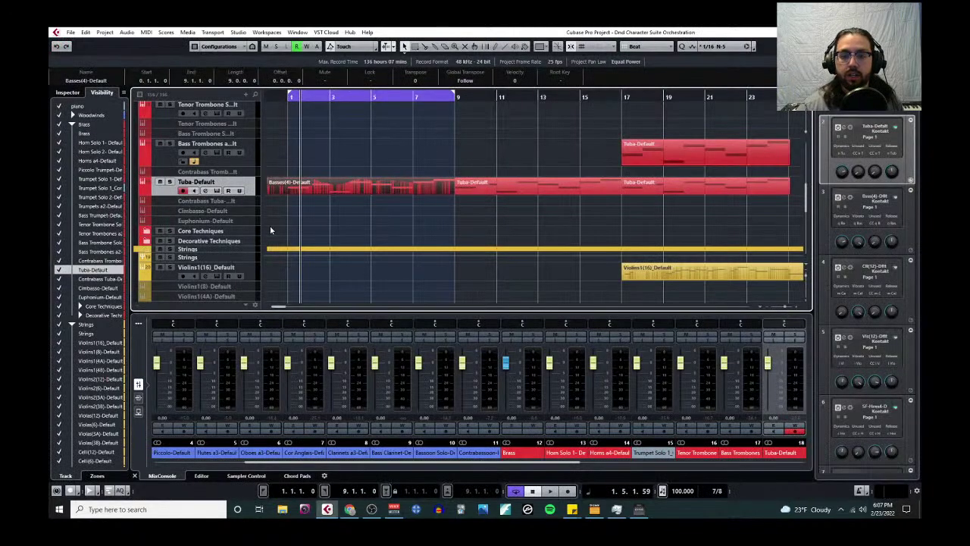
# Step: Solo the tuba track and play it back from bar 1 through the opening bars
pyautogui.click(169, 183)
pyautogui.click(290, 97)
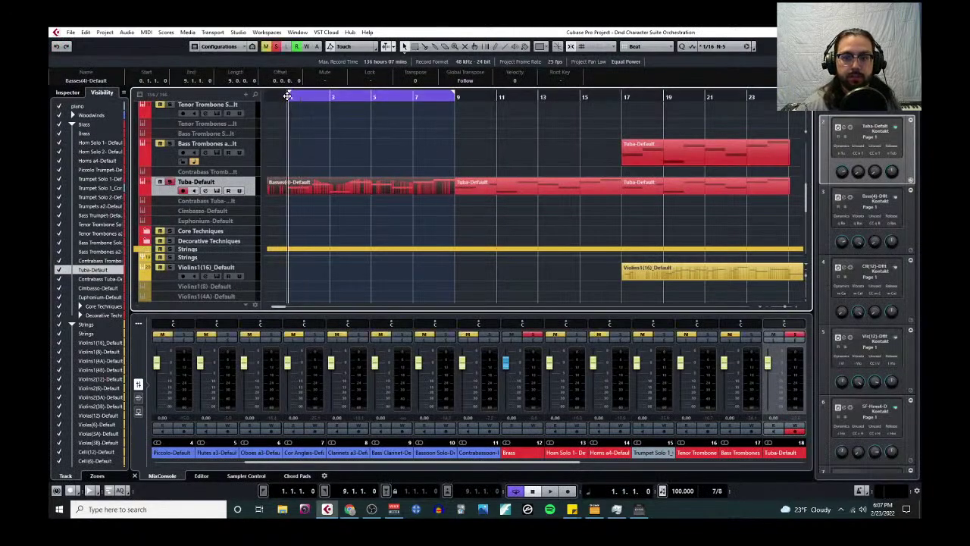
pyautogui.press('space')
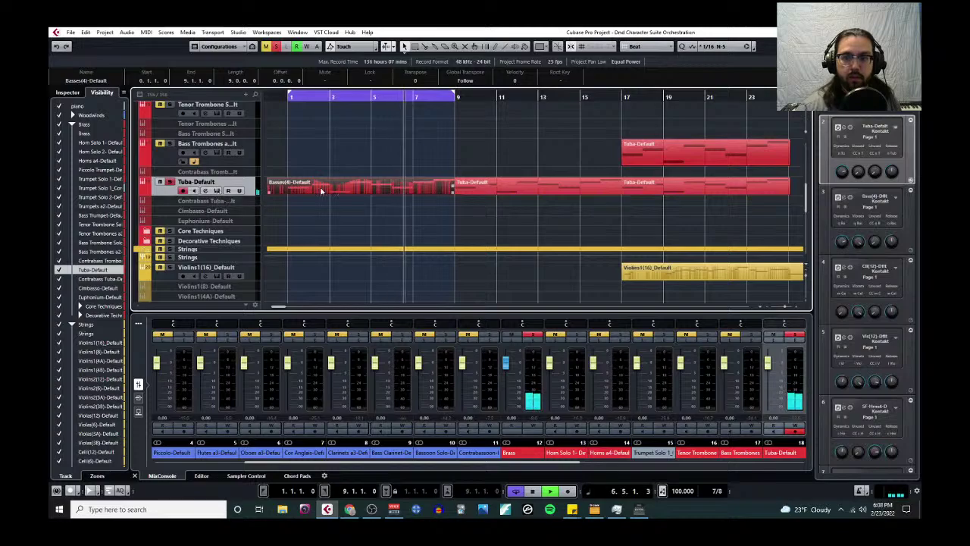
# Step: Reopen the tuba part in the Key Editor and view its CC 1 (Modulation) curve in an enlarged controller lane
pyautogui.click(146, 31)
pyautogui.click(150, 44)
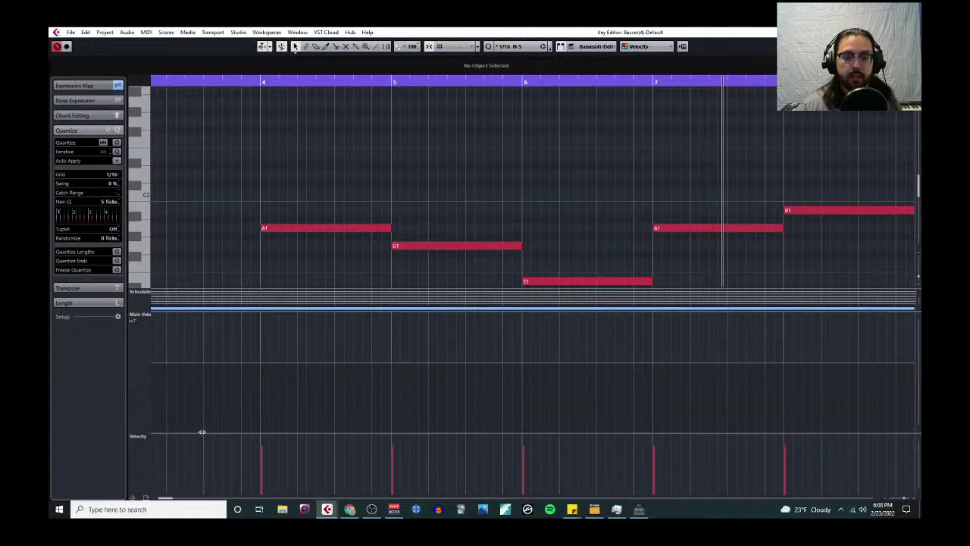
pyautogui.moveTo(201, 432); pyautogui.dragTo(223, 325)
pyautogui.moveTo(222, 195); pyautogui.dragTo(238, 305)
pyautogui.click(144, 305)
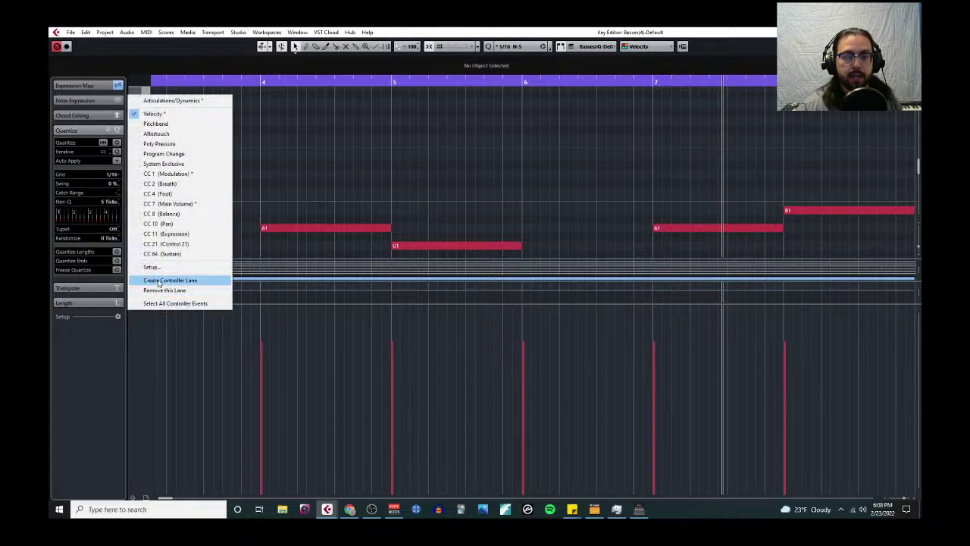
pyautogui.click(166, 233)
pyautogui.scroll(-1, 534, 390)
pyautogui.scroll(-2, 533, 389)
pyautogui.click(148, 309)
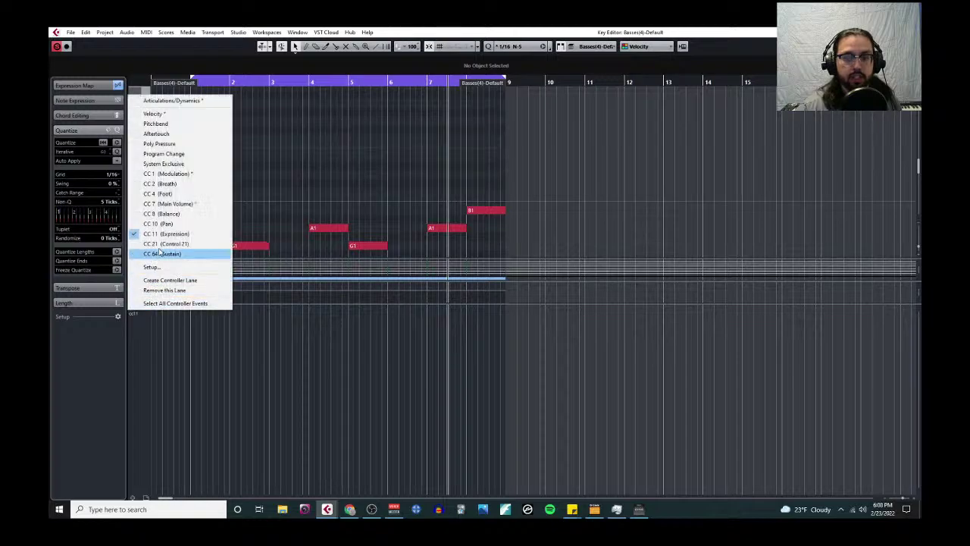
pyautogui.click(186, 176)
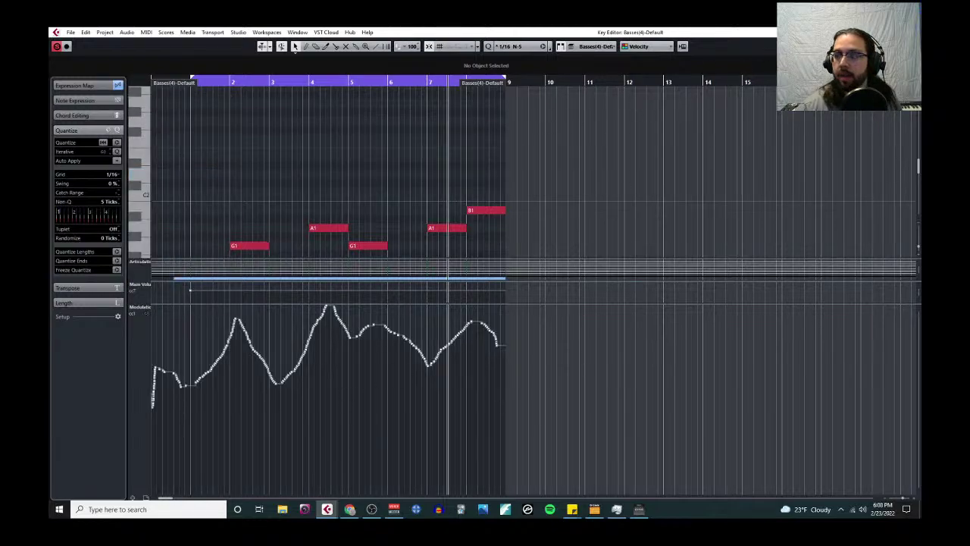
pyautogui.hotkey('ctrl', 'w')
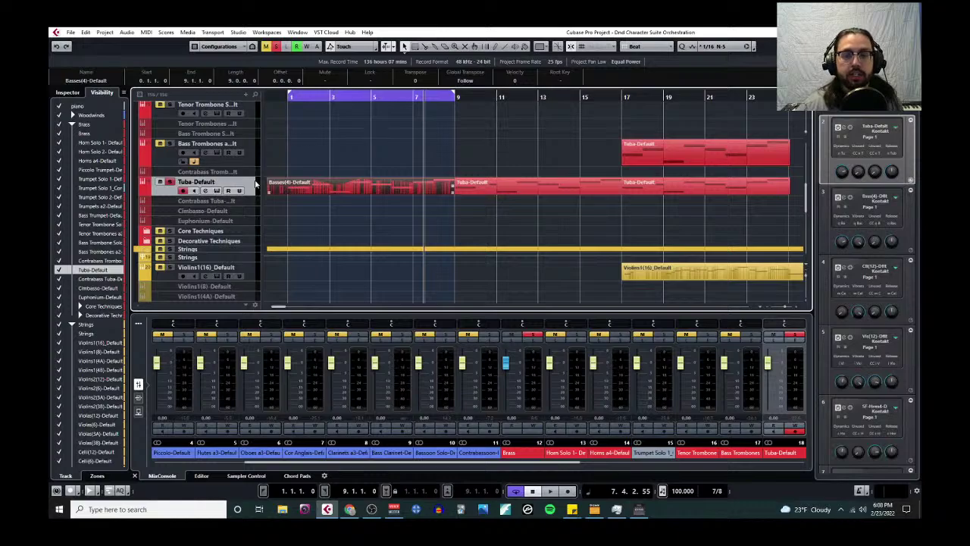
# Step: Open the tuba part again, enlarge the CC 7 (Main Volume) lane and examine its event against the CC 1 curve
pyautogui.click(146, 32)
pyautogui.click(166, 43)
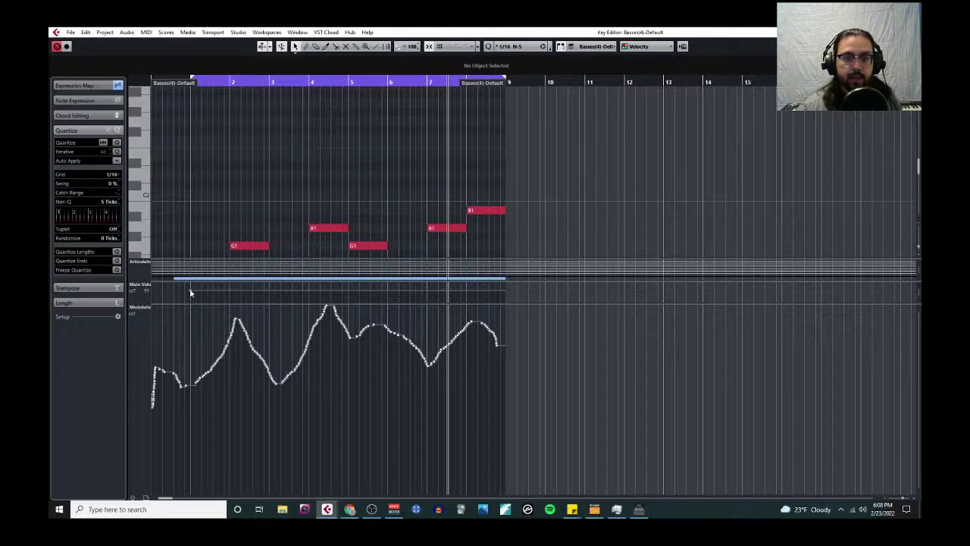
pyautogui.moveTo(199, 304); pyautogui.dragTo(295, 156)
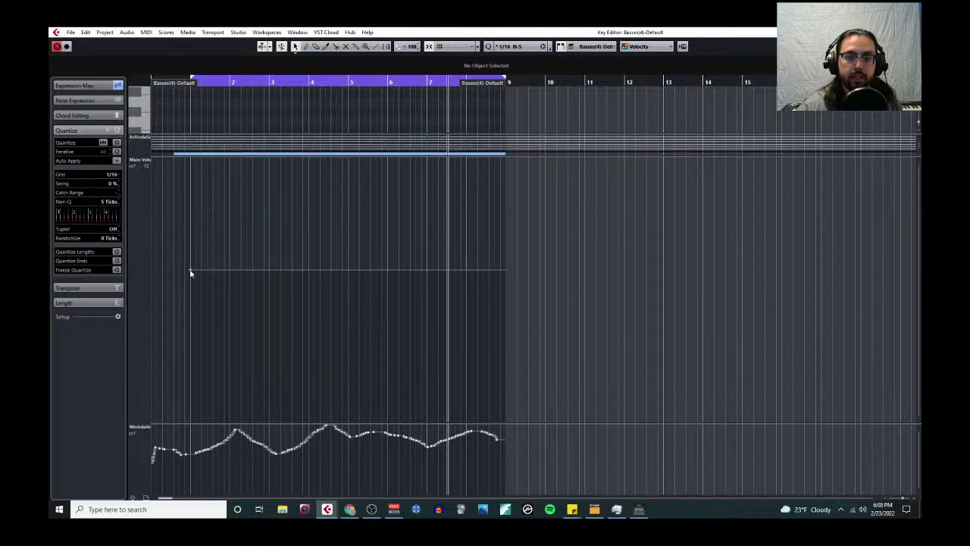
pyautogui.hotkey('ctrl', 'w')
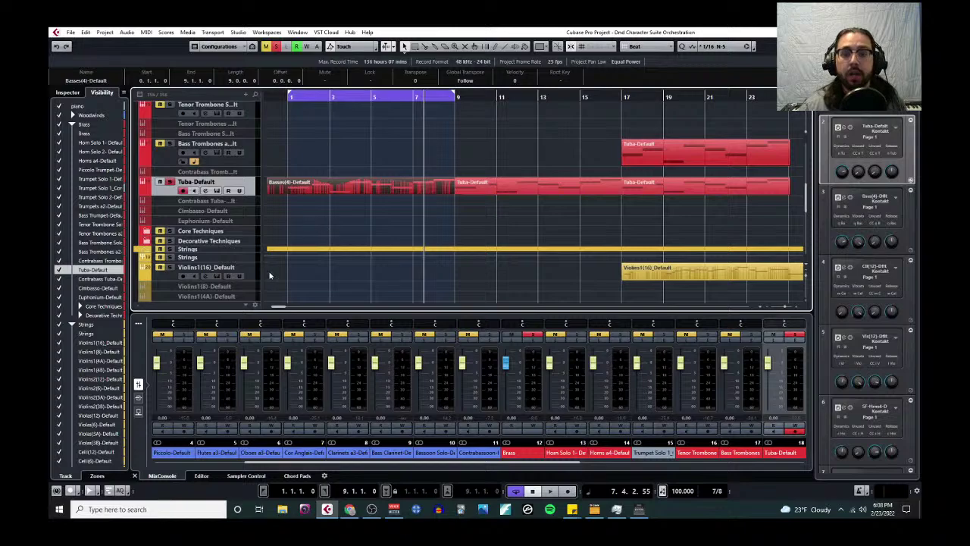
pyautogui.scroll(-1, 318, 182)
pyautogui.click(340, 153)
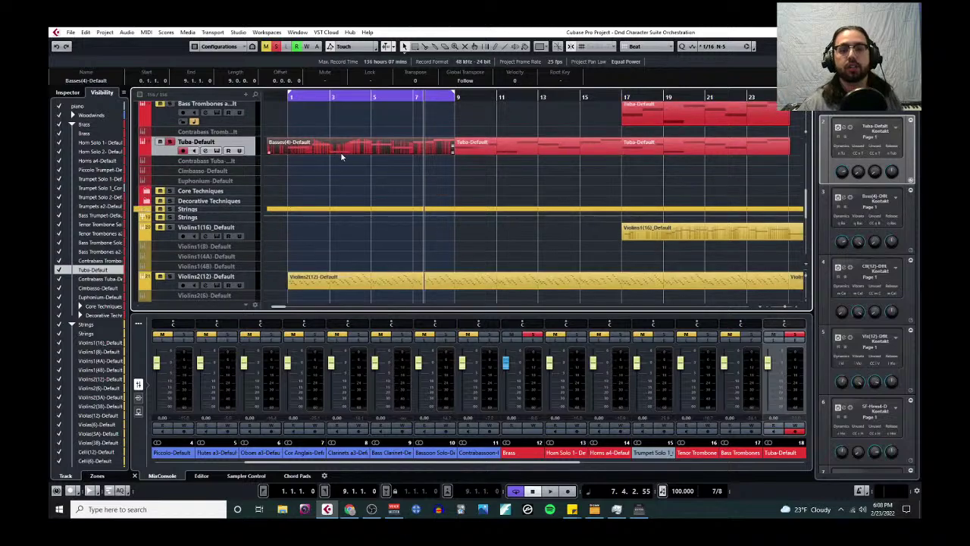
pyautogui.click(301, 200)
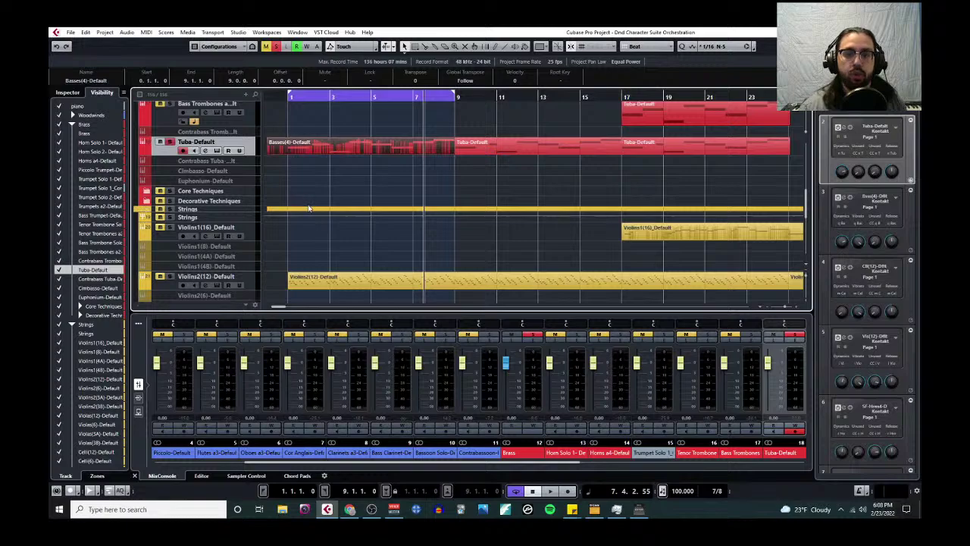
pyautogui.scroll(-1, 314, 216)
pyautogui.scroll(1, 311, 215)
pyautogui.scroll(-1, 311, 215)
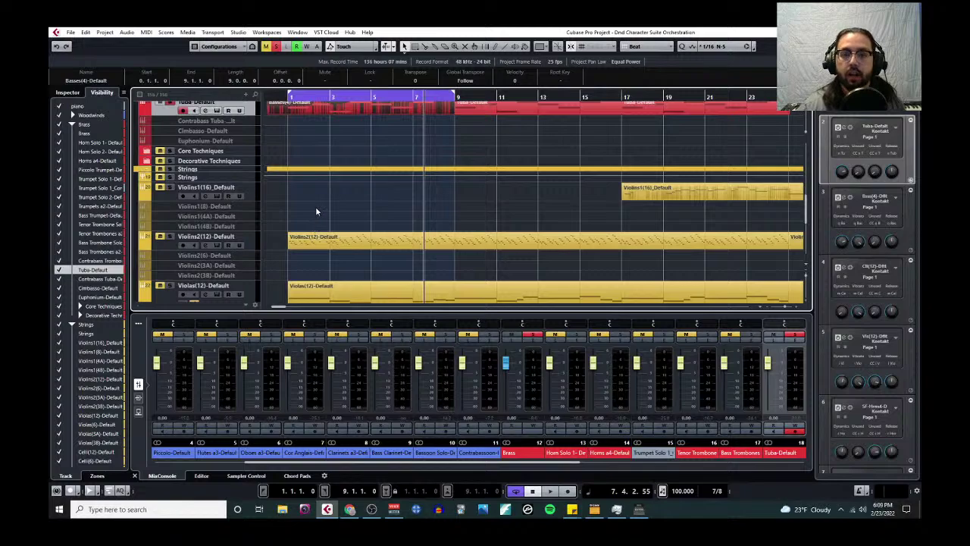
pyautogui.scroll(1, 316, 209)
pyautogui.scroll(-1, 319, 159)
pyautogui.scroll(1, 319, 170)
pyautogui.scroll(-1, 322, 182)
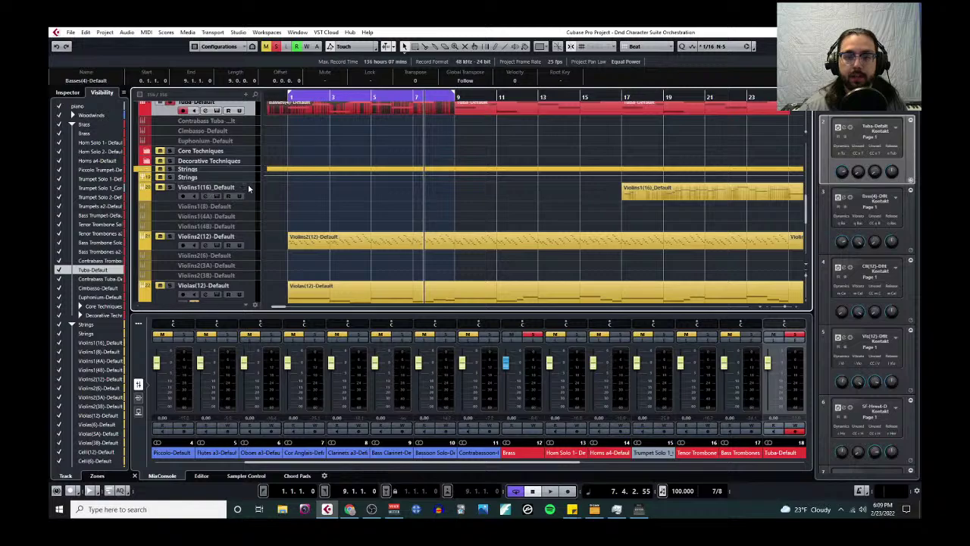
# Step: Solo the Violins2(12) track and open its first part in the Key Editor
pyautogui.click(252, 250)
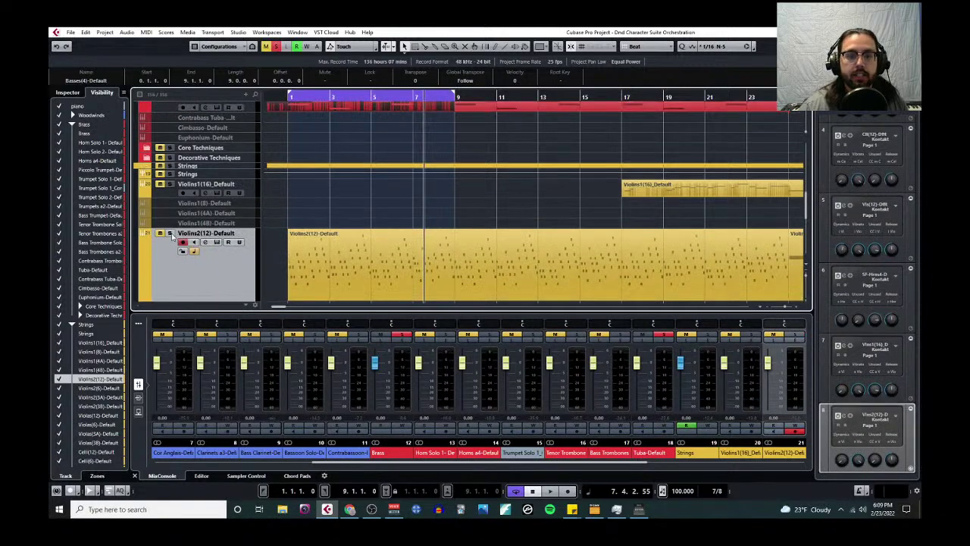
pyautogui.click(194, 249)
pyautogui.click(146, 32)
pyautogui.click(156, 43)
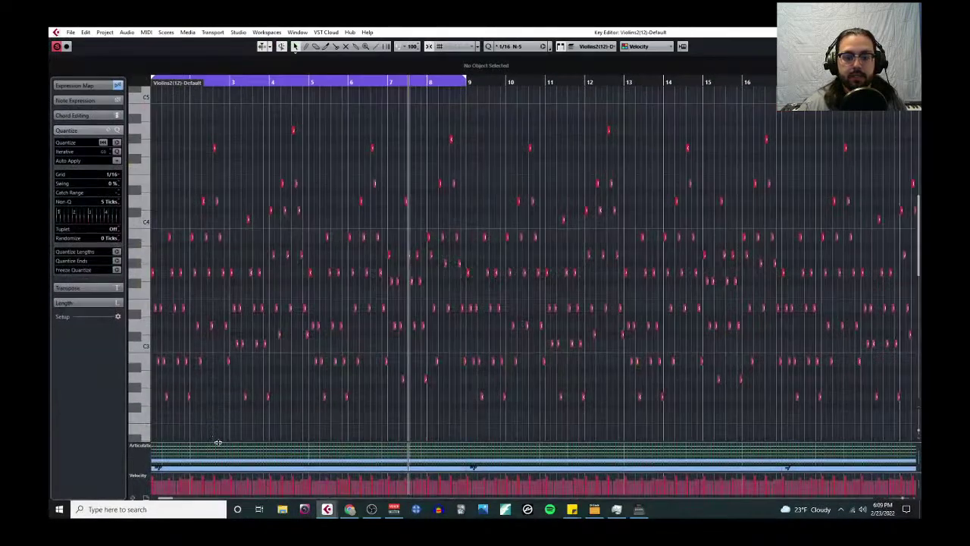
# Step: Enlarge the Violins 2 controller lane and switch it from velocity to CC 7 (Main Volume)
pyautogui.moveTo(236, 472); pyautogui.dragTo(165, 225)
pyautogui.click(147, 225)
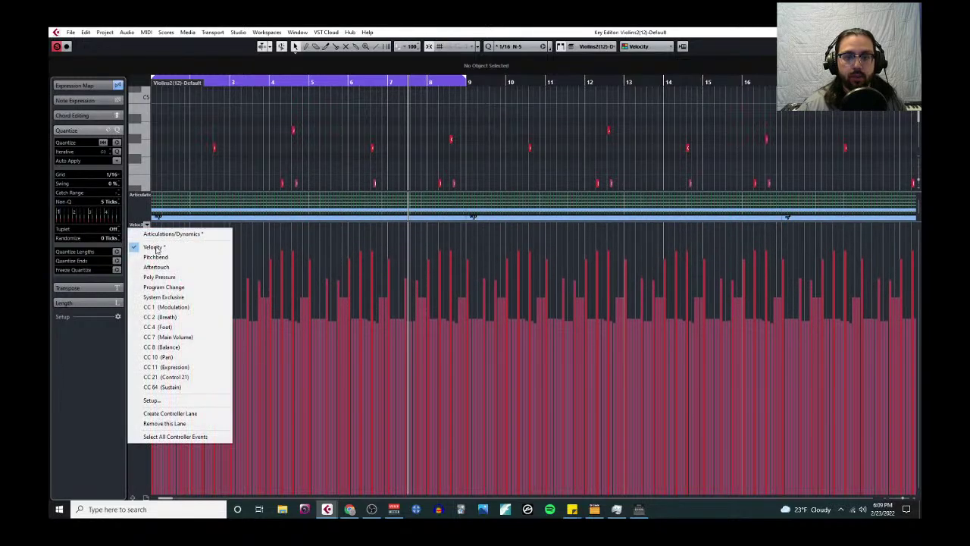
pyautogui.click(182, 340)
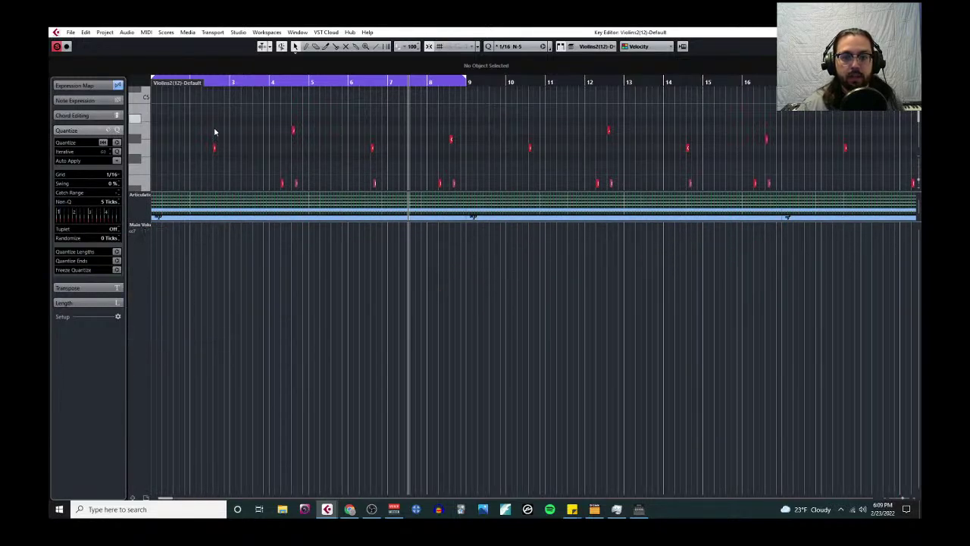
# Step: Draw a CC 7 event slightly above the lane's middle at bar 1 of the Violins 2 part
pyautogui.hscroll(-1, 216, 186)
pyautogui.scroll(3, 204, 170)
pyautogui.rightClick(193, 170)
pyautogui.click(205, 168)
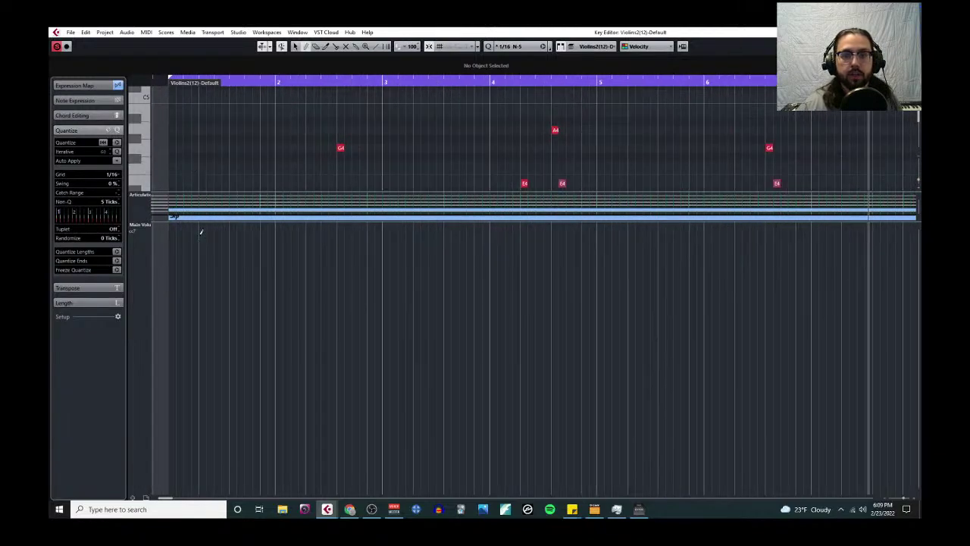
pyautogui.click(169, 339)
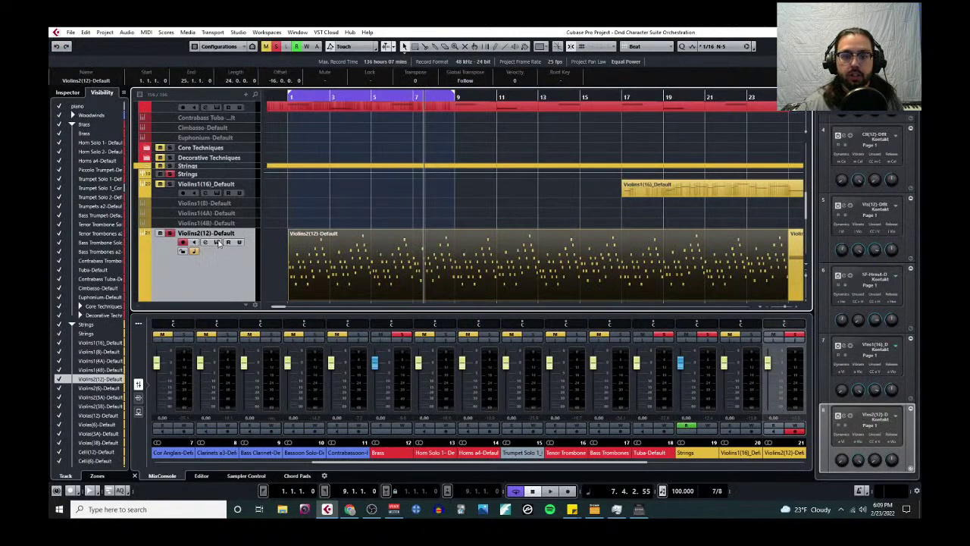
# Step: In Kontakt's instrument options for Violins 2, extend the MIDI controller #7 volume range to 12 dB
pyautogui.click(218, 242)
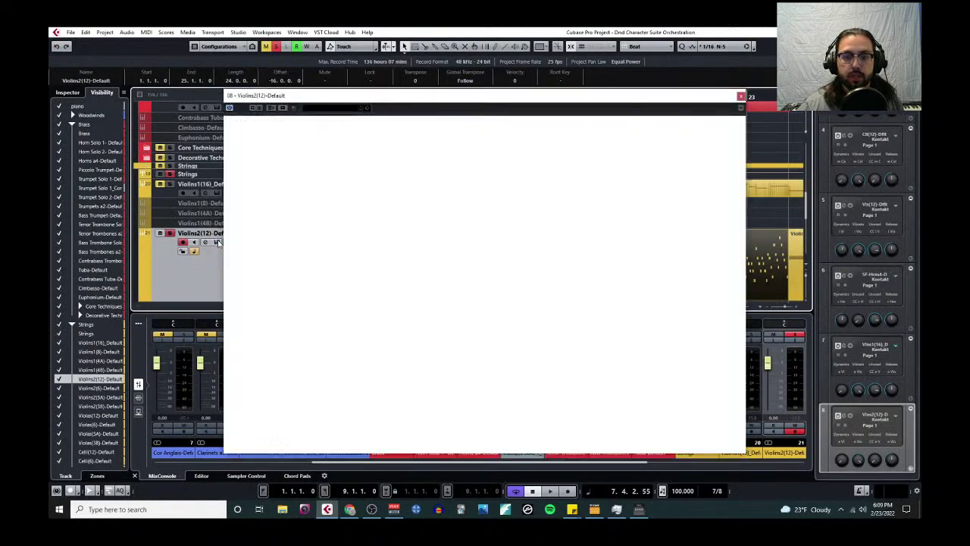
pyautogui.click(475, 194)
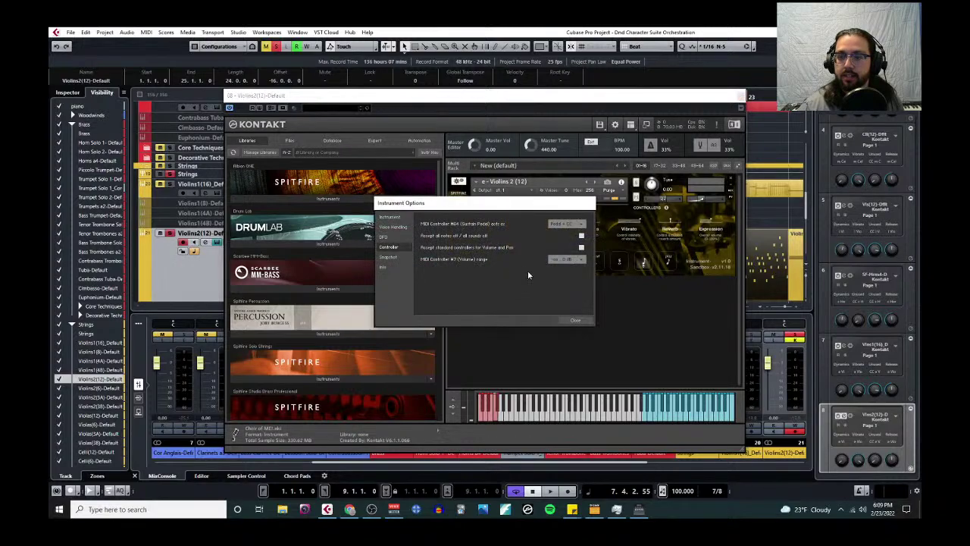
pyautogui.click(567, 259)
pyautogui.click(580, 301)
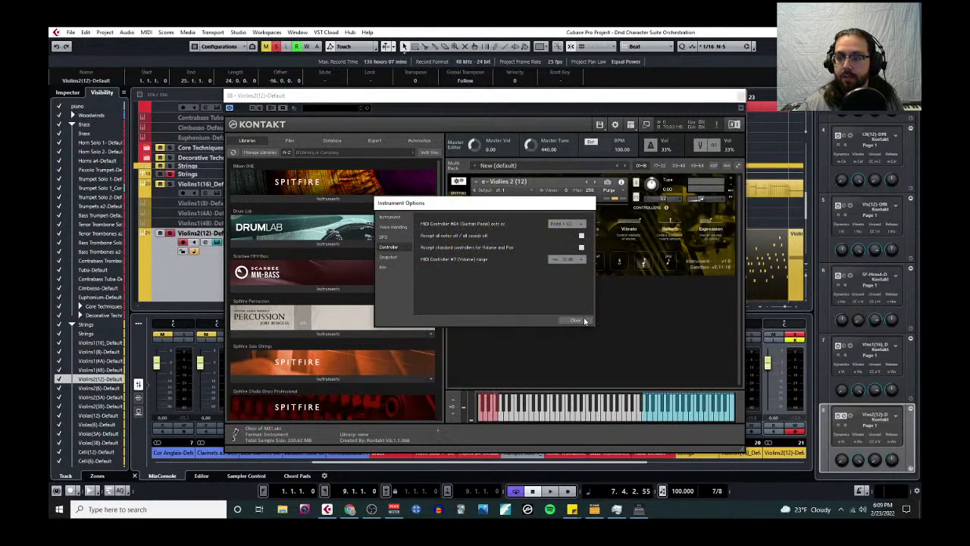
pyautogui.click(575, 320)
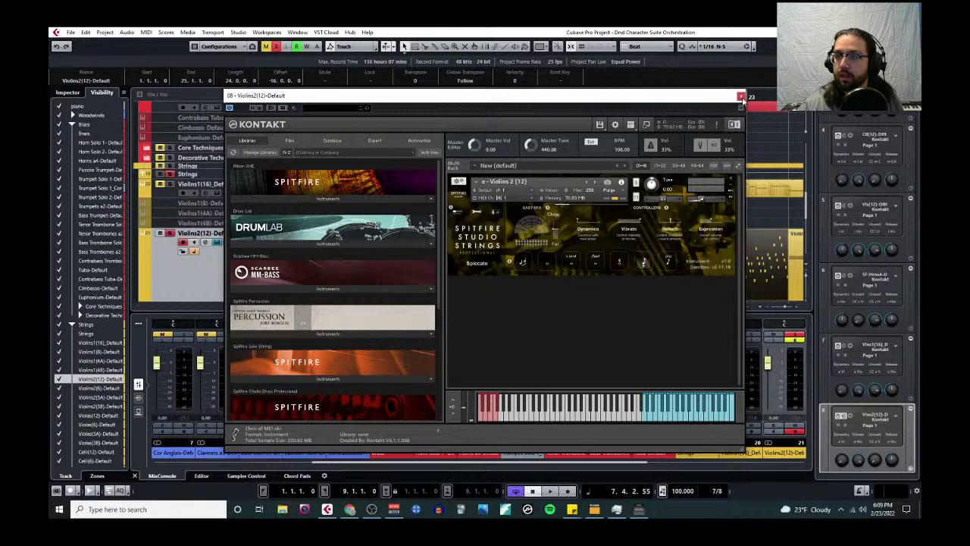
pyautogui.click(740, 96)
# Step: Play the soloed tracks from bar 1 and check how the Violins 2 volume slider in Kontakt responds
pyautogui.click(283, 97)
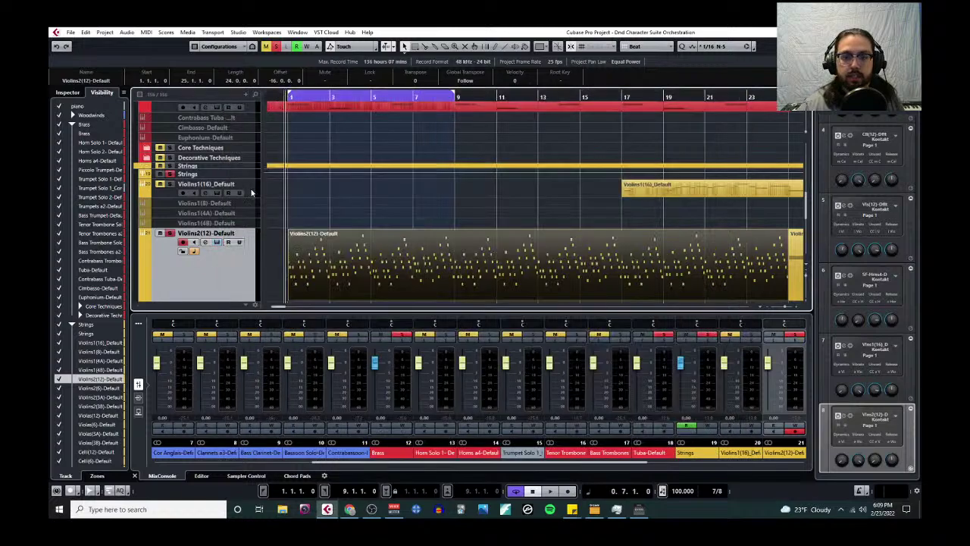
pyautogui.press('space')
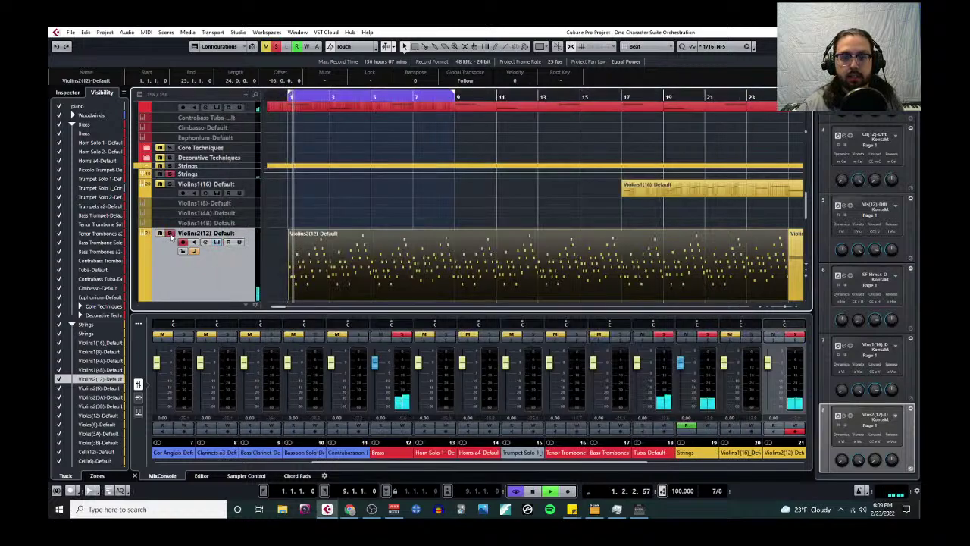
pyautogui.click(217, 243)
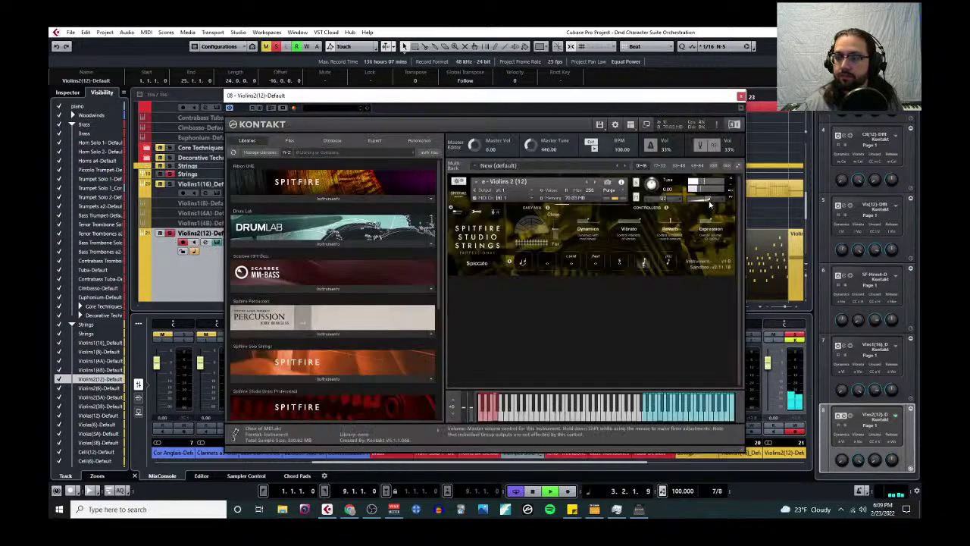
pyautogui.click(740, 96)
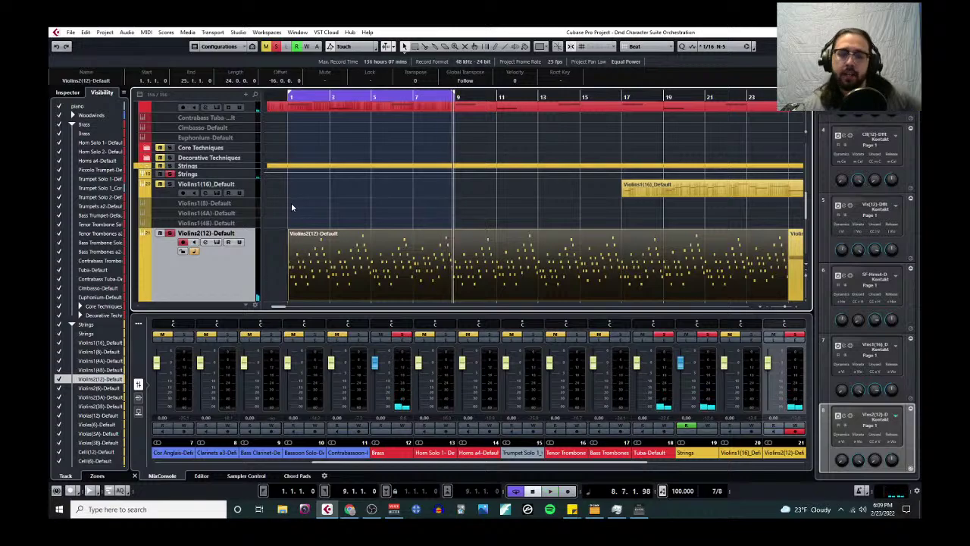
# Step: Add the Violas(12) track to the soloed tracks
pyautogui.scroll(-5, 247, 227)
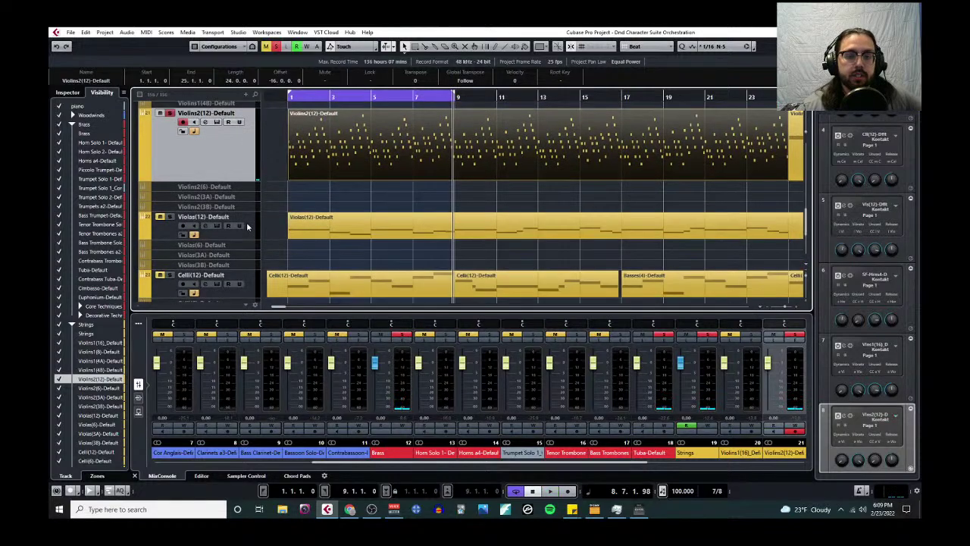
pyautogui.click(169, 178)
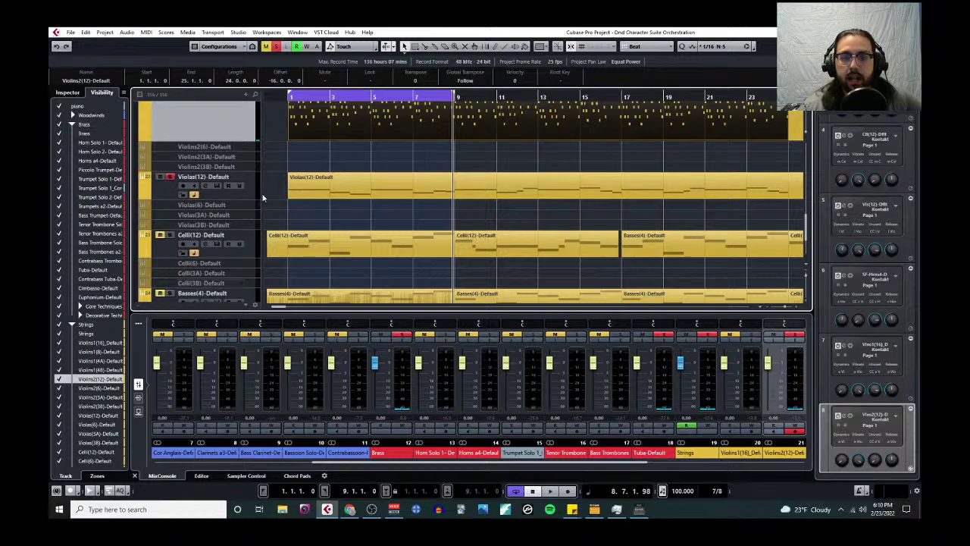
# Step: Open the Violas(12) part in the Key Editor and switch its controller lane to CC 7 (Main Volume)
pyautogui.click(303, 197)
pyautogui.click(146, 32)
pyautogui.click(158, 63)
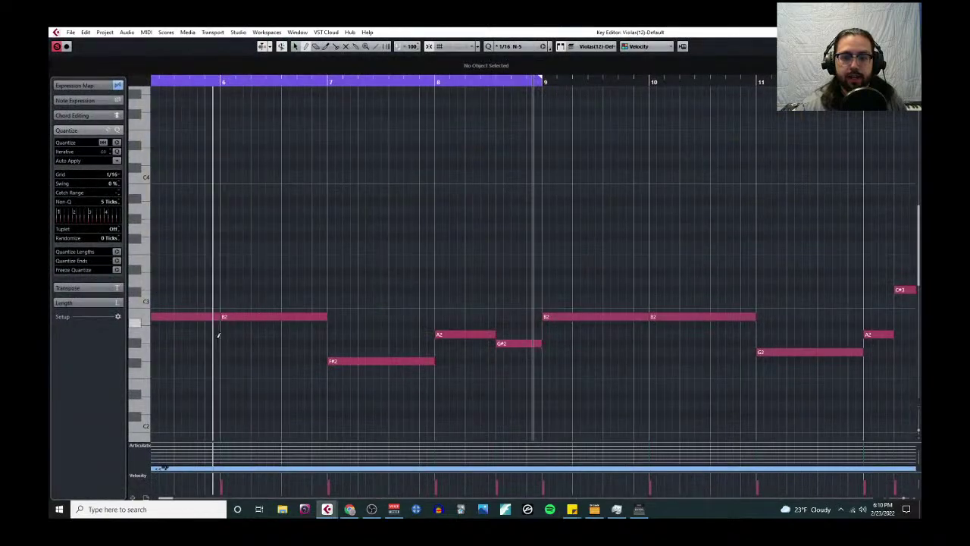
pyautogui.click(147, 478)
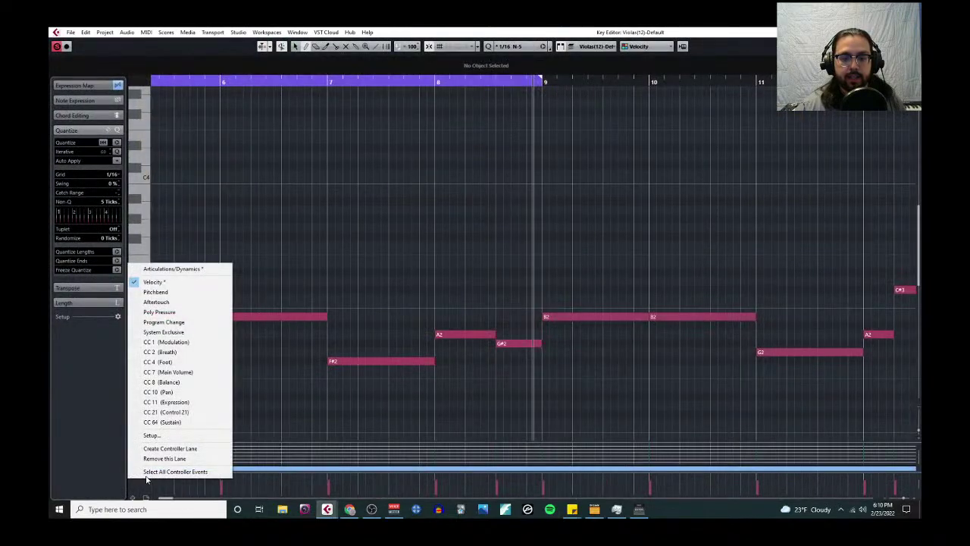
pyautogui.click(185, 371)
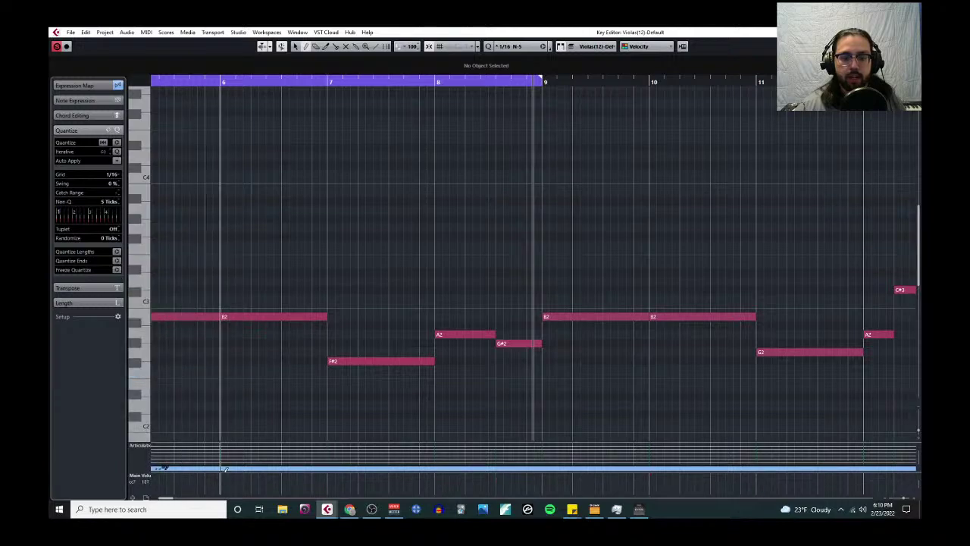
# Step: Enlarge the Violas controller lane and draw a CC 7 event slightly above its middle at bar 1, then close the editor
pyautogui.moveTo(225, 443); pyautogui.dragTo(212, 250)
pyautogui.hscroll(-2, 207, 170)
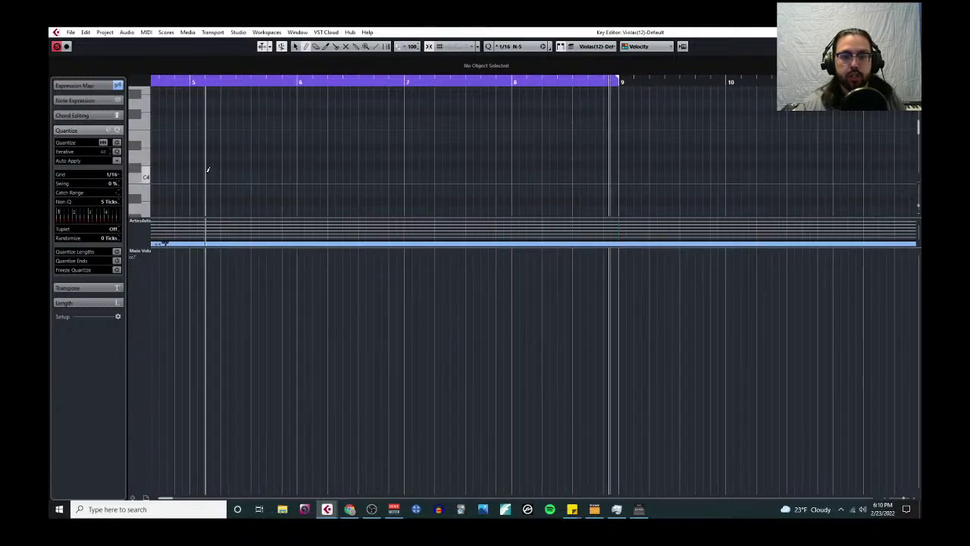
pyautogui.hscroll(-5, 208, 170)
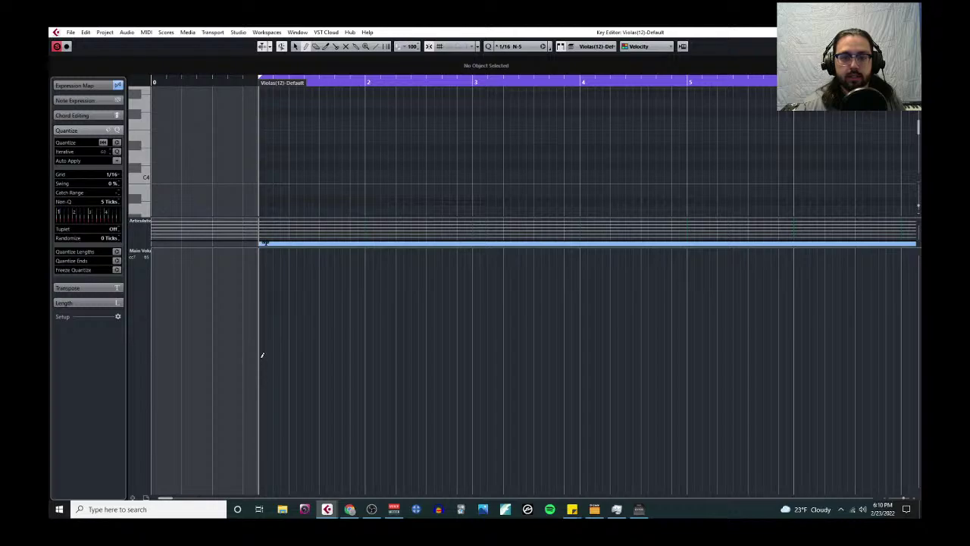
pyautogui.click(263, 349)
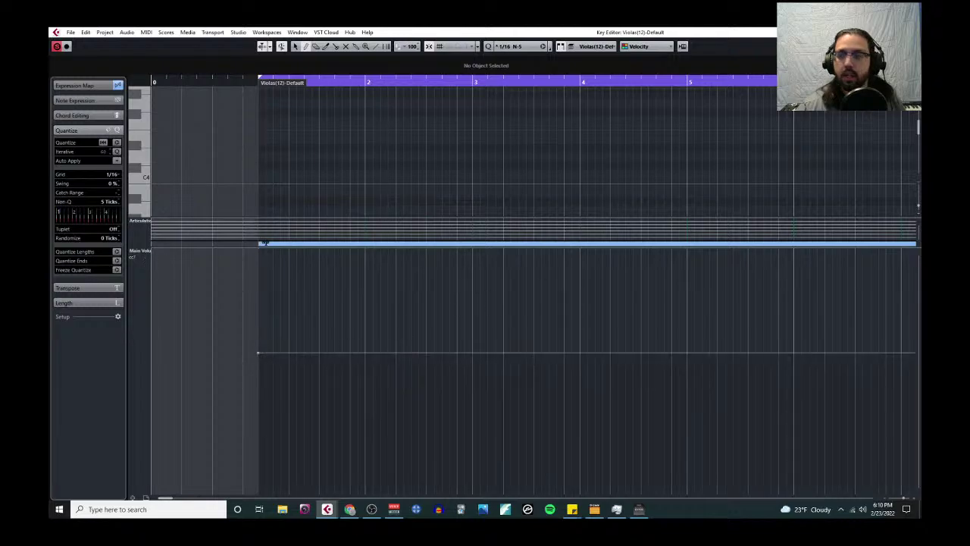
pyautogui.press('Return')
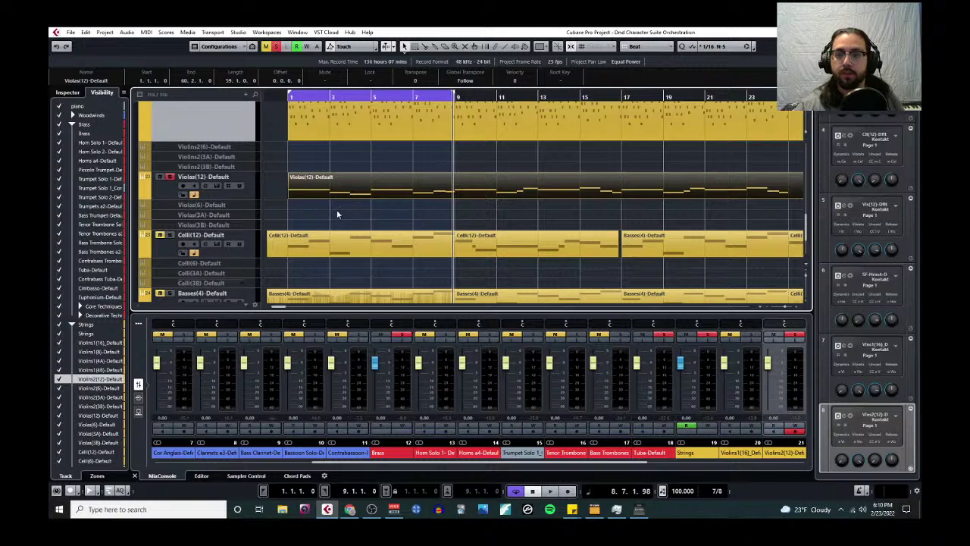
# Step: In Kontakt's instrument options for Violas (12), extend the MIDI controller #7 volume range
pyautogui.scroll(1, 323, 220)
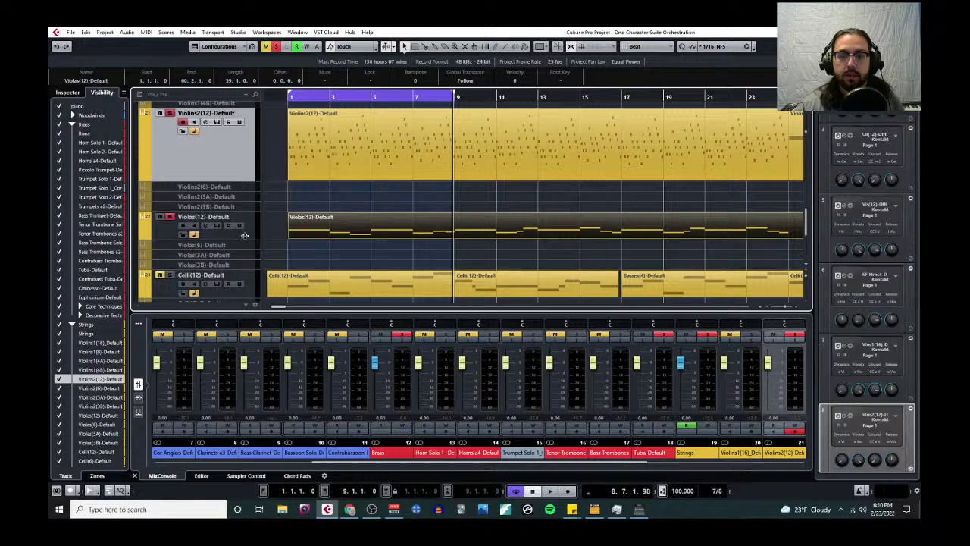
pyautogui.click(218, 226)
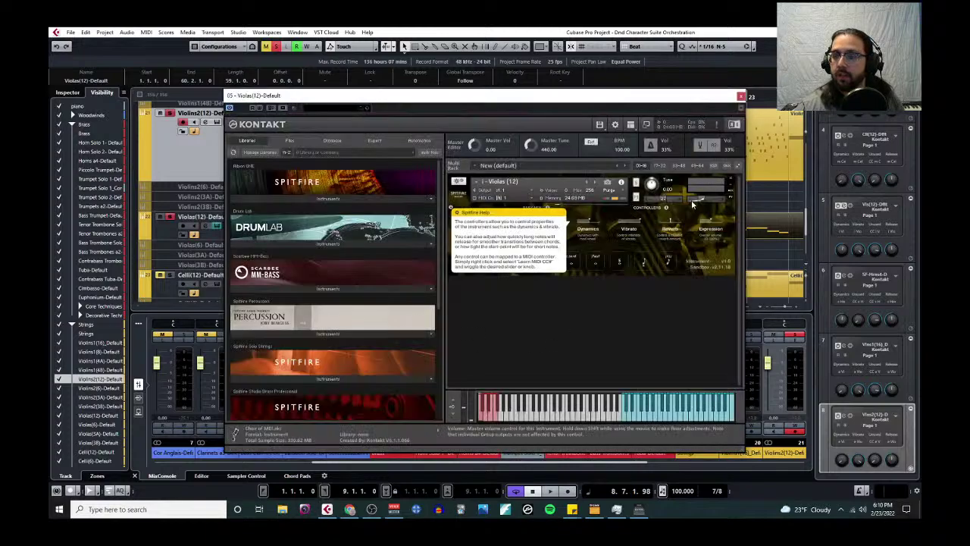
pyautogui.click(468, 219)
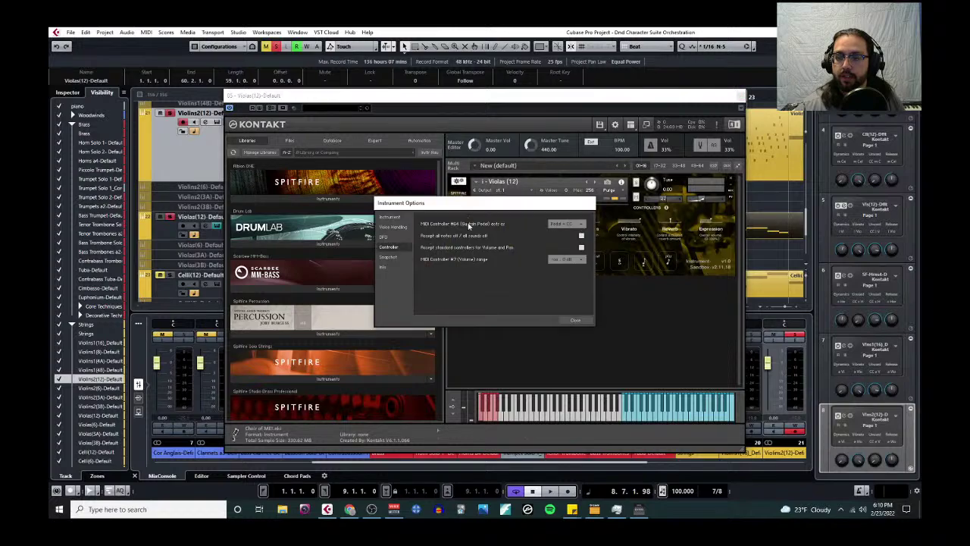
pyautogui.click(567, 259)
pyautogui.click(576, 305)
pyautogui.click(575, 319)
pyautogui.click(740, 96)
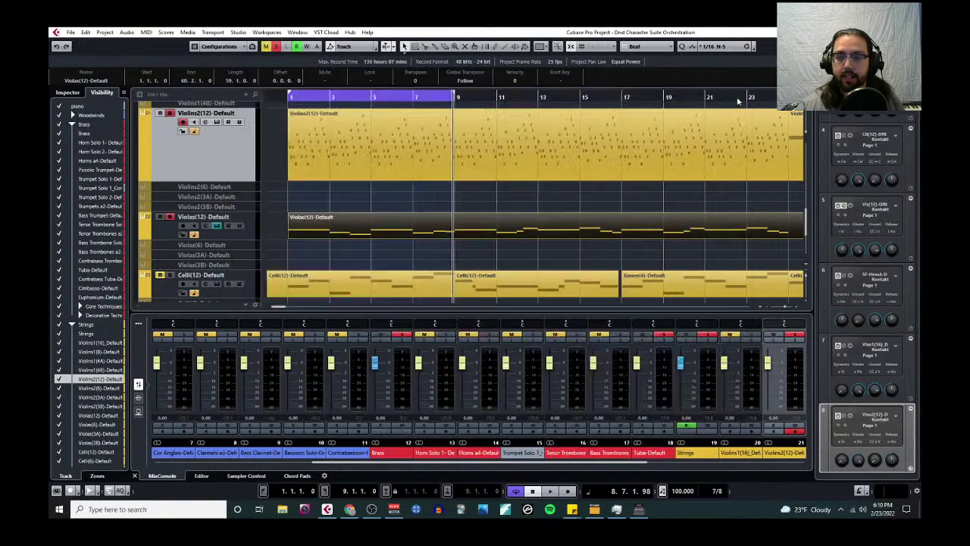
# Step: Add the Celli(12) track to the soloed tracks and open its first part in the Key Editor
pyautogui.scroll(-1, 176, 235)
pyautogui.click(169, 235)
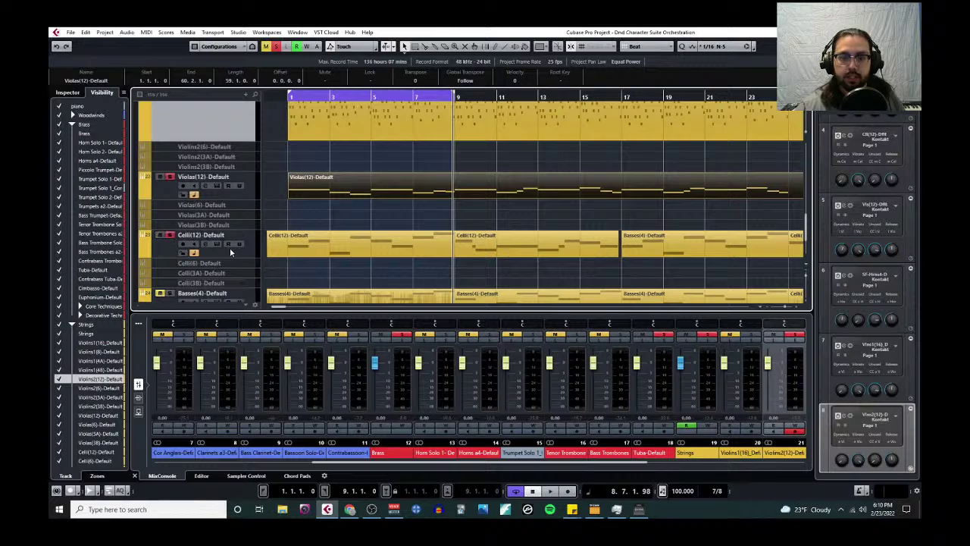
pyautogui.click(281, 241)
pyautogui.click(146, 32)
pyautogui.click(172, 44)
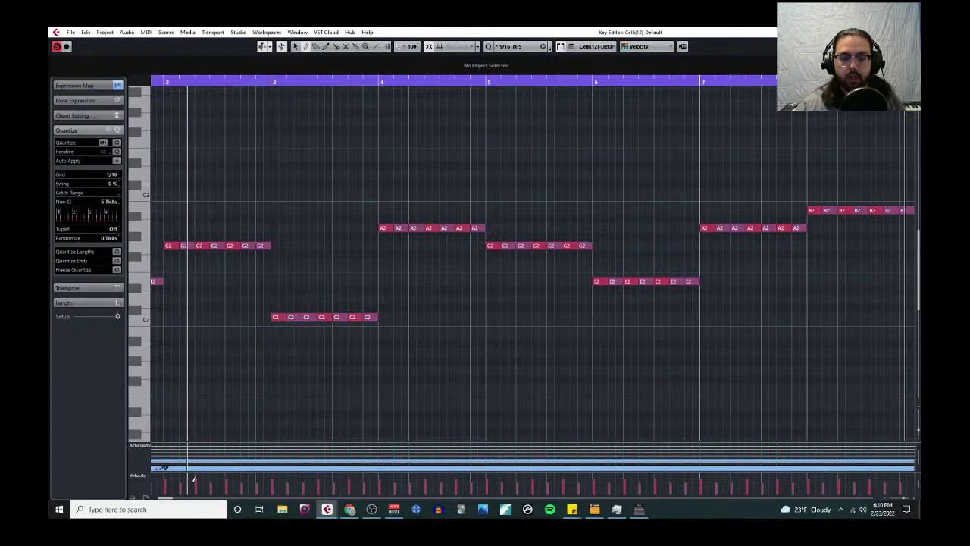
# Step: Show an enlarged CC 7 (Main Volume) lane for the Celli part and draw an event slightly above the middle at bar 1
pyautogui.moveTo(210, 468); pyautogui.dragTo(155, 292)
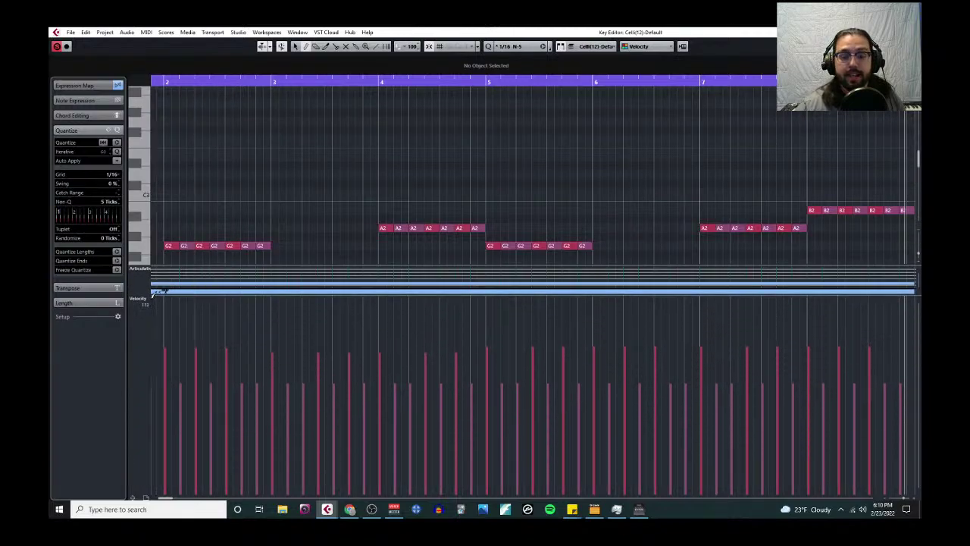
pyautogui.click(145, 300)
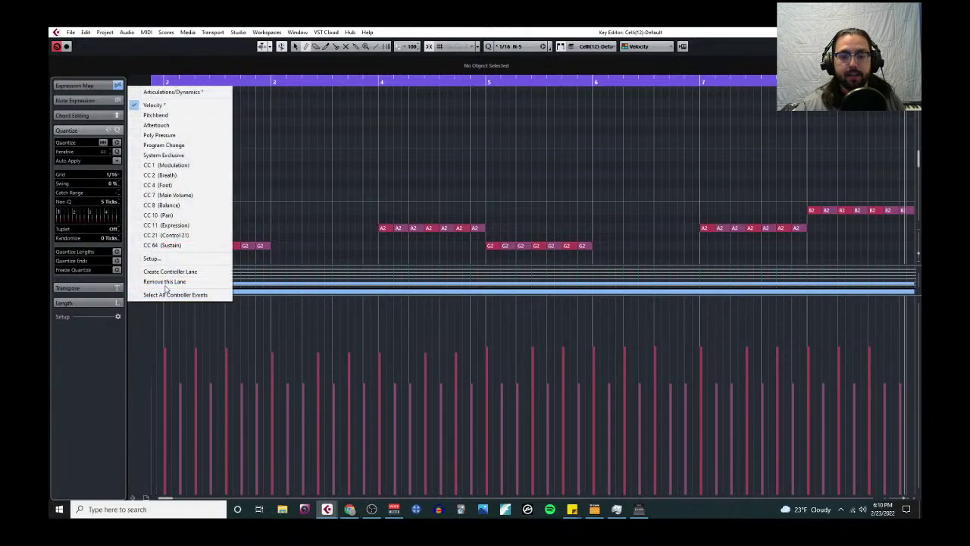
pyautogui.click(189, 196)
pyautogui.hscroll(-3, 243, 190)
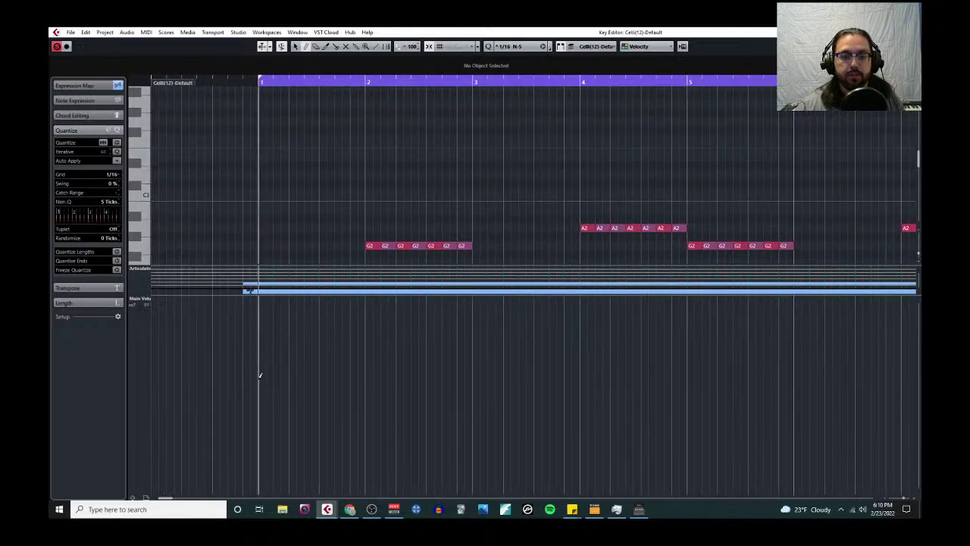
pyautogui.press('Return')
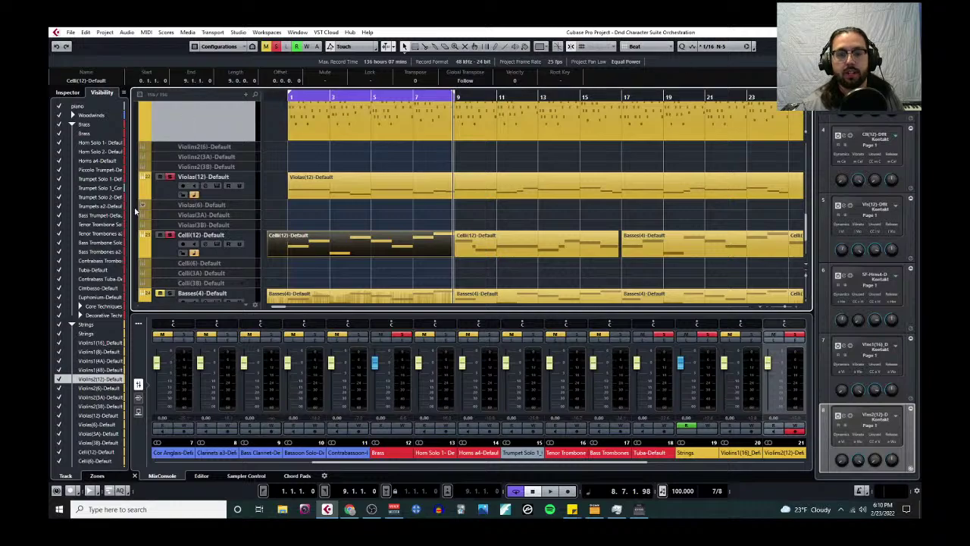
# Step: In Kontakt's instrument options for Celli (12), extend the MIDI controller #7 volume range to 12 dB
pyautogui.click(220, 248)
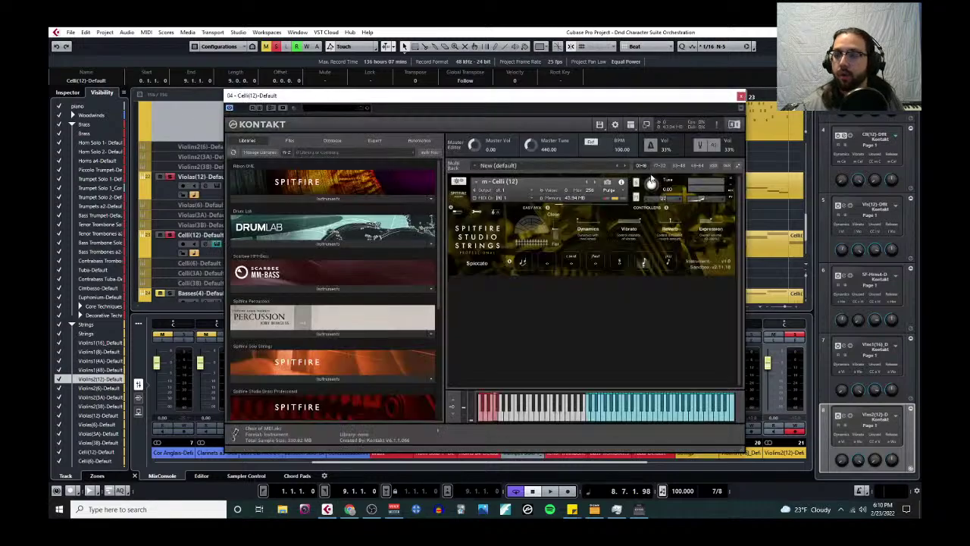
pyautogui.click(459, 182)
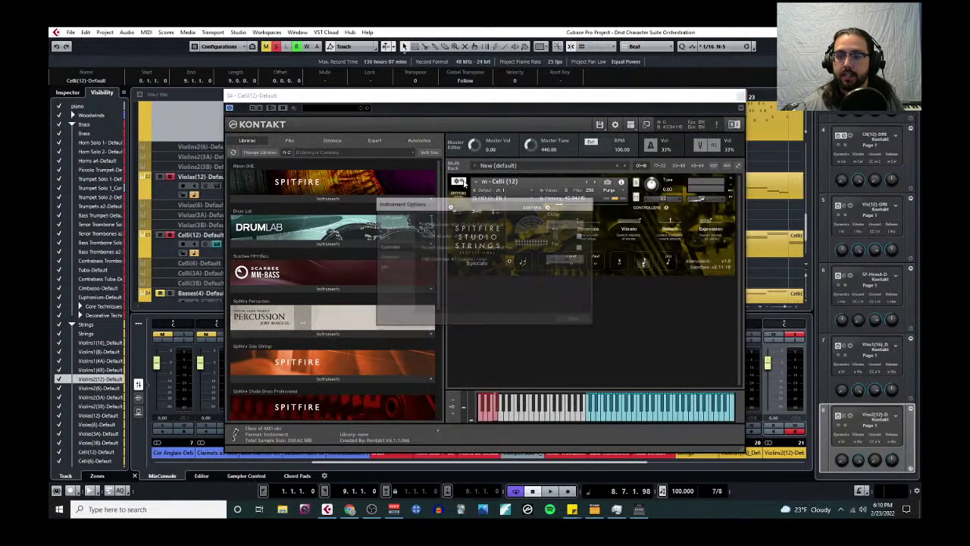
pyautogui.click(567, 259)
pyautogui.click(568, 297)
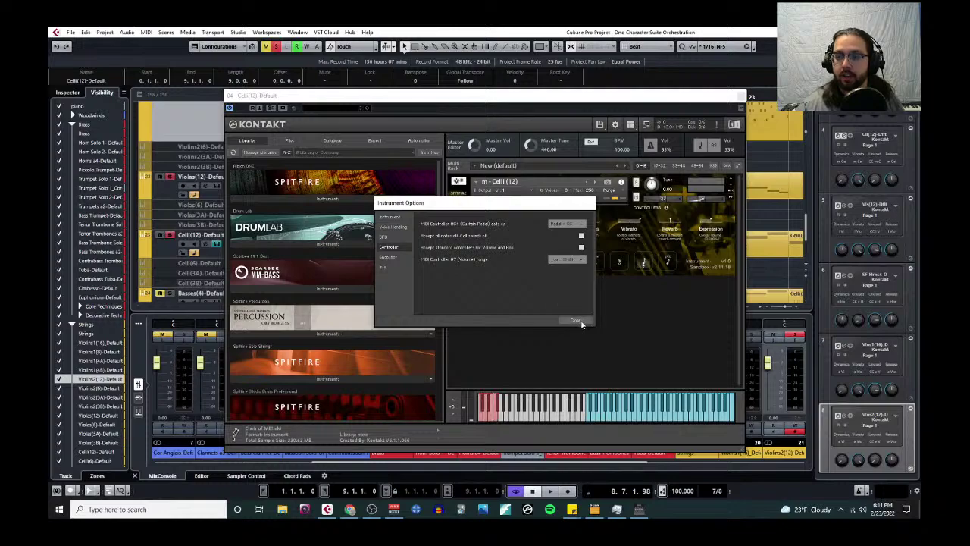
pyautogui.click(575, 321)
pyautogui.click(742, 96)
# Step: Add the Basses(4) track to the soloed tracks and open its first part in the Key Editor
pyautogui.scroll(-2, 231, 256)
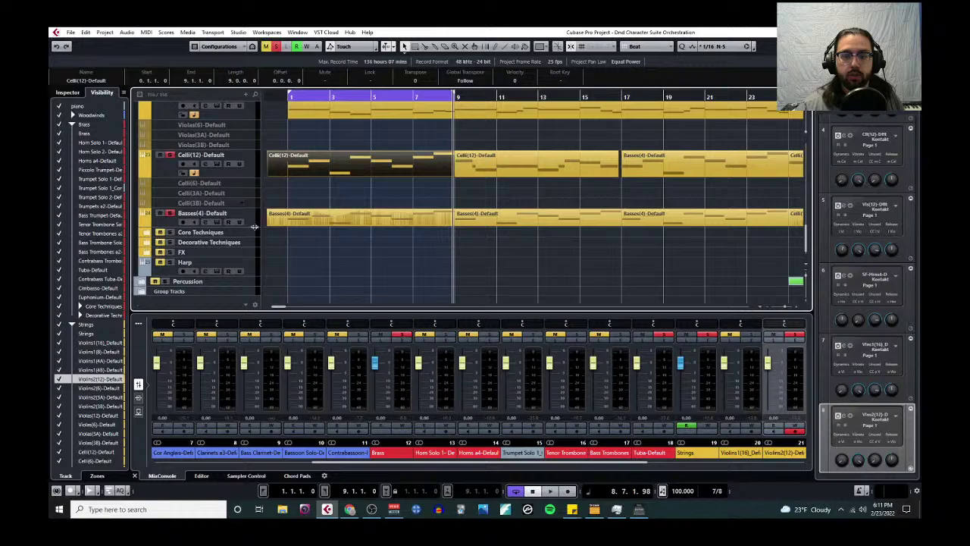
pyautogui.click(250, 224)
pyautogui.click(144, 32)
pyautogui.click(163, 44)
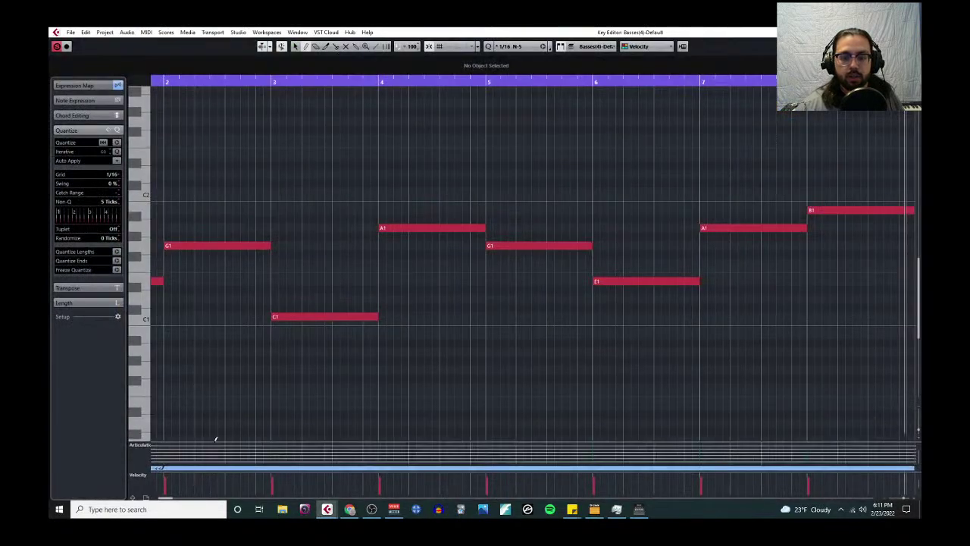
# Step: Show an enlarged CC 7 (Main Volume) lane for the Basses part and draw an event slightly above the middle at bar 1
pyautogui.moveTo(210, 465); pyautogui.dragTo(201, 256)
pyautogui.click(148, 263)
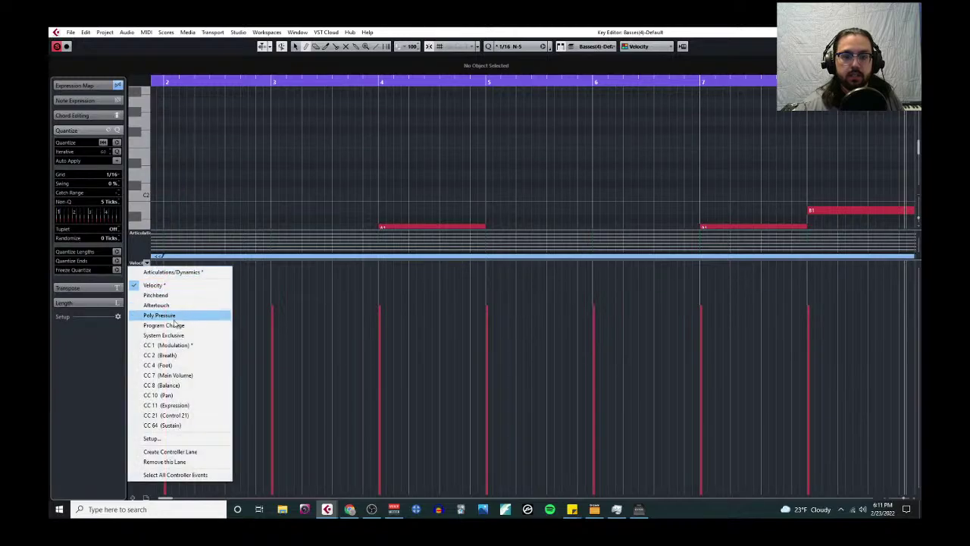
pyautogui.click(174, 375)
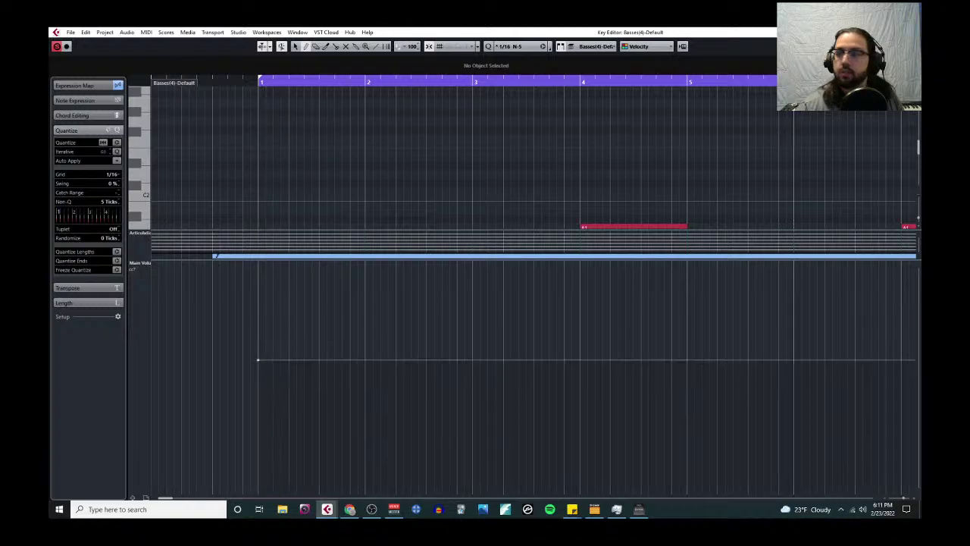
pyautogui.press('Escape')
# Step: In Kontakt's instrument options for Basses (4), extend the MIDI controller #7 volume range to 12 dB
pyautogui.click(217, 221)
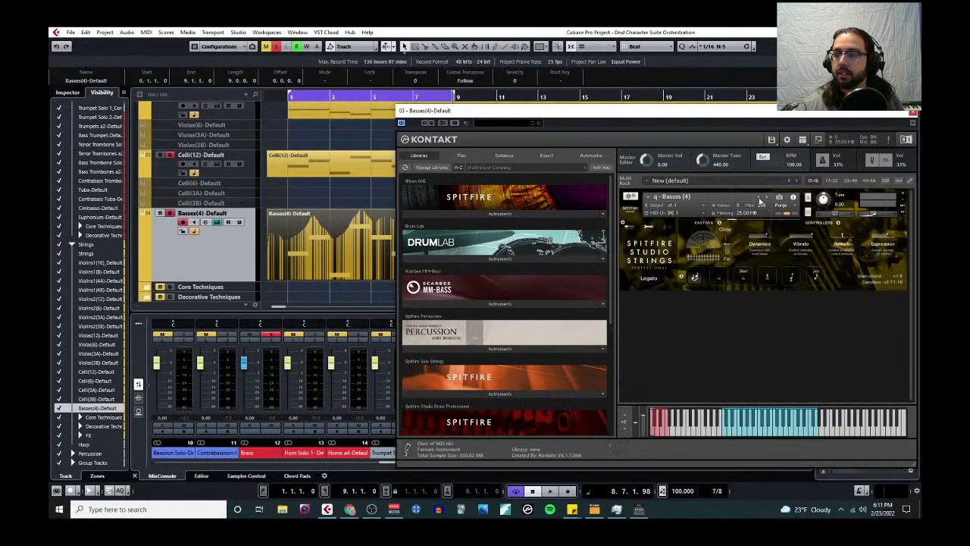
pyautogui.click(629, 199)
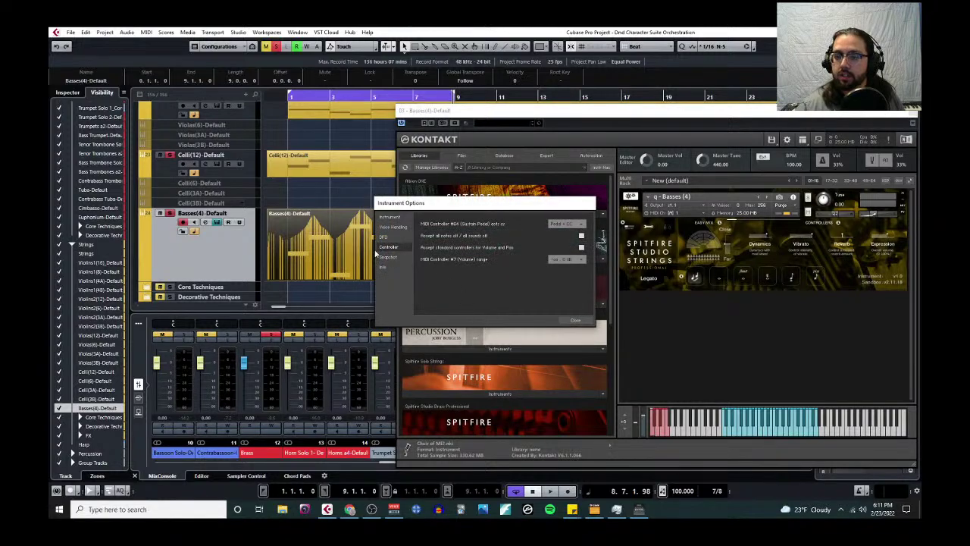
pyautogui.click(576, 259)
pyautogui.click(568, 285)
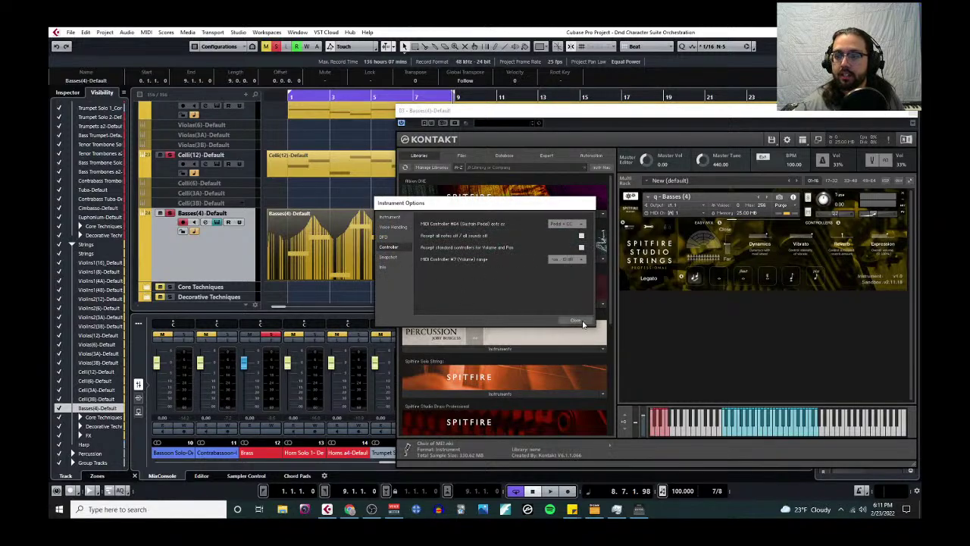
pyautogui.click(575, 320)
pyautogui.click(913, 113)
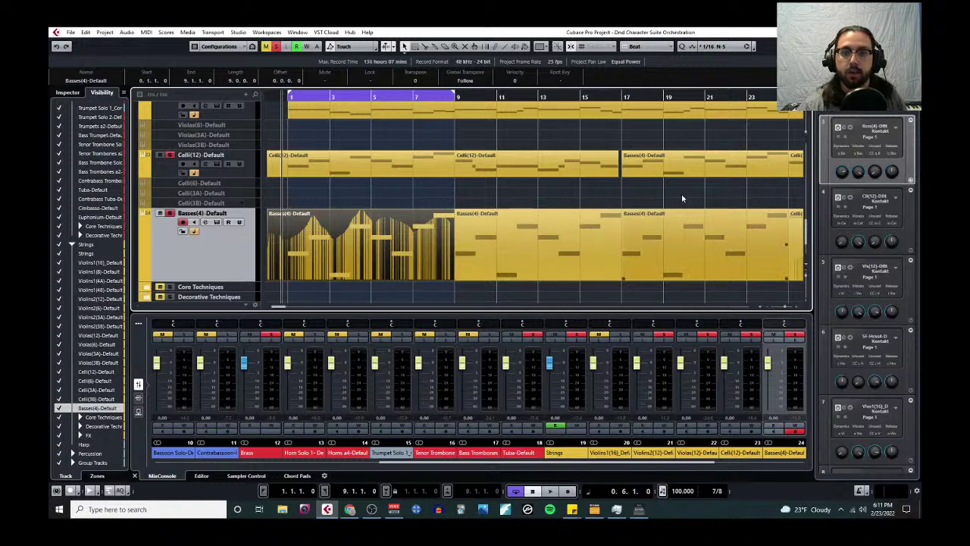
# Step: Play the opening bars with the tuba and strings soloed and check the balance between the tracks from tuba to basses
pyautogui.press('space')
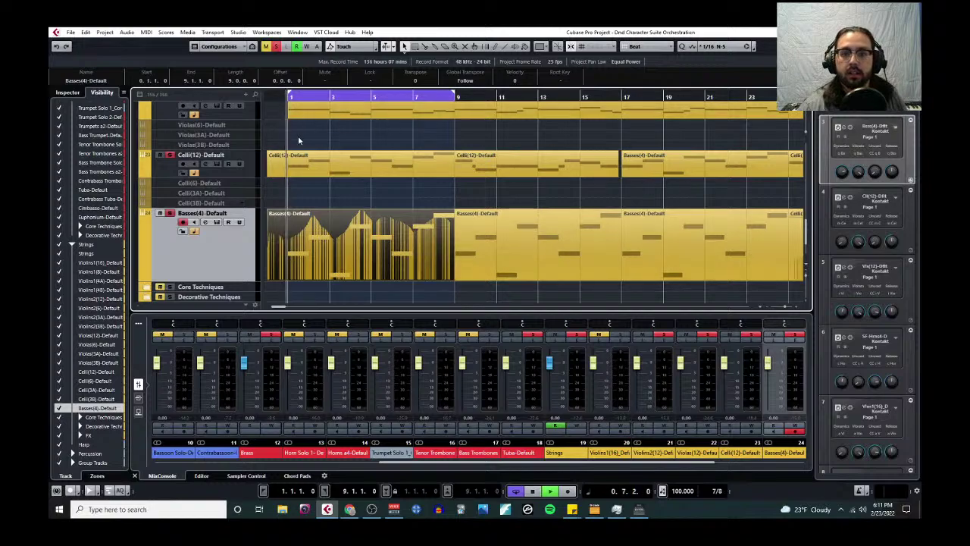
pyautogui.scroll(2, 385, 209)
pyautogui.scroll(2, 384, 206)
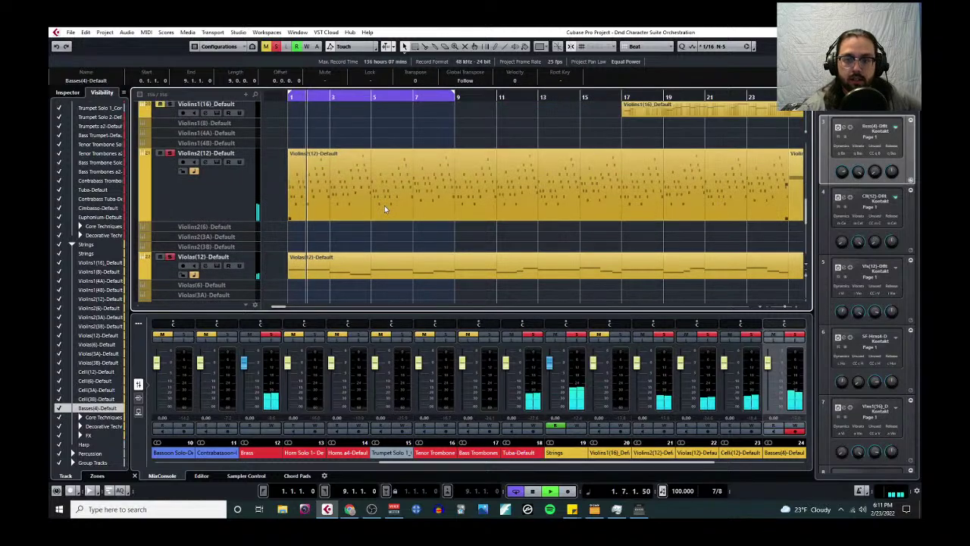
pyautogui.scroll(2, 382, 206)
pyautogui.scroll(2, 379, 209)
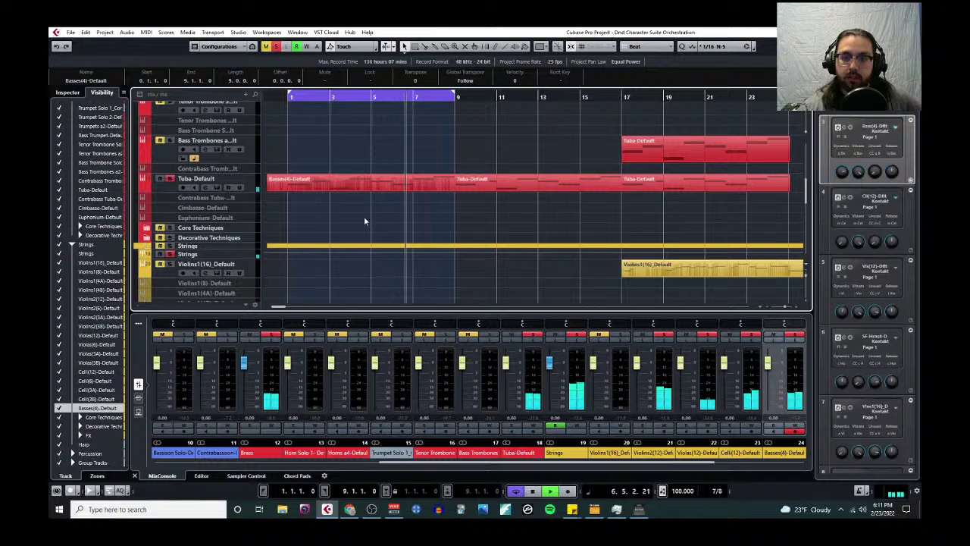
pyautogui.scroll(-3, 355, 222)
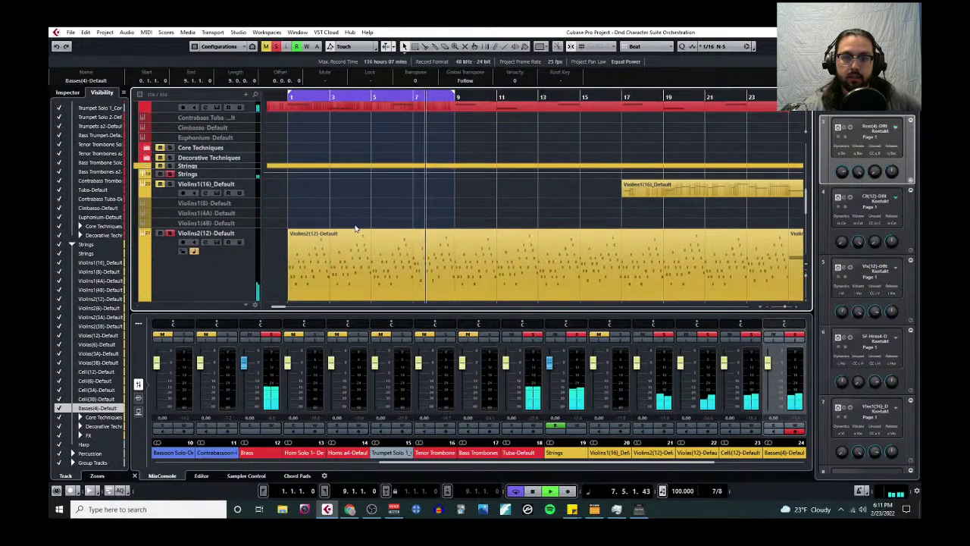
pyautogui.scroll(-3, 359, 203)
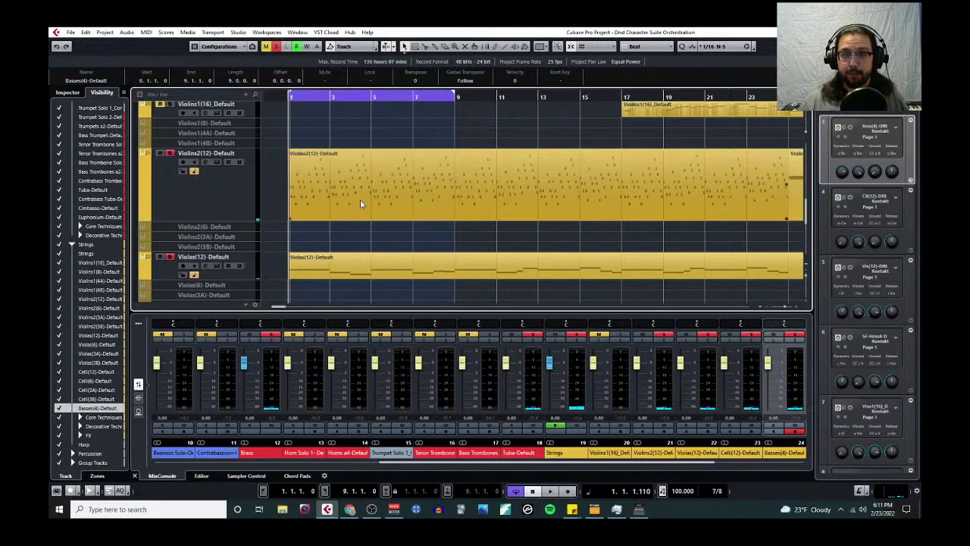
# Step: Open the first part of the Tuba track in the Key Editor
pyautogui.scroll(6, 374, 177)
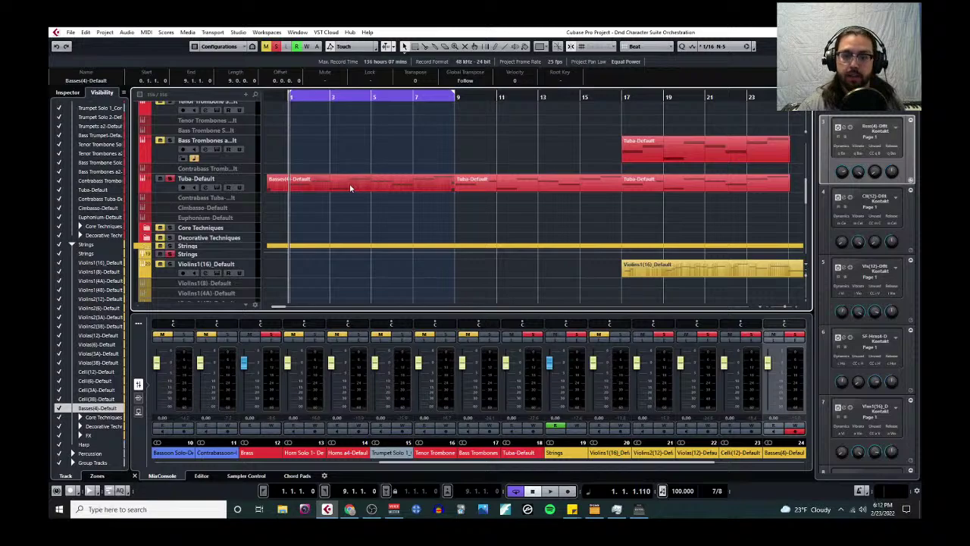
pyautogui.click(349, 184)
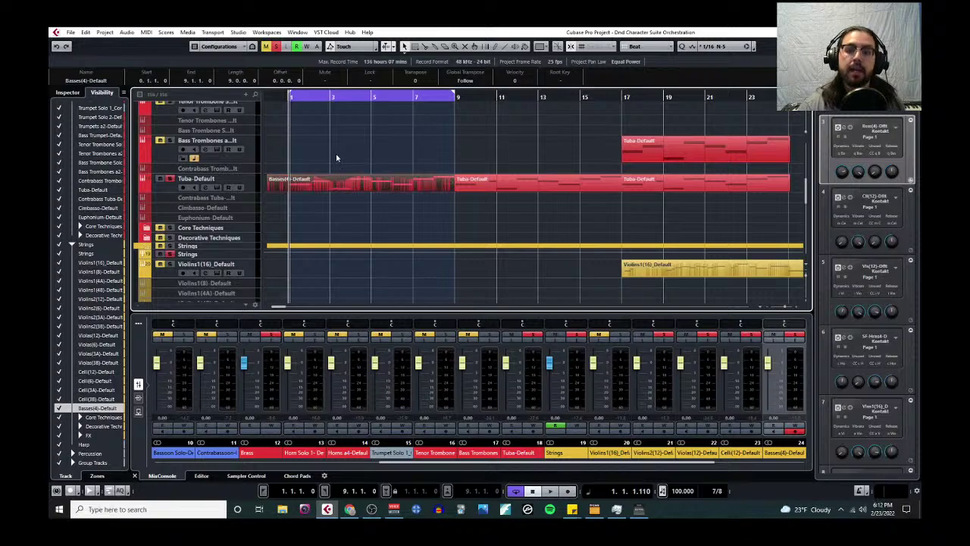
pyautogui.click(250, 189)
pyautogui.click(146, 33)
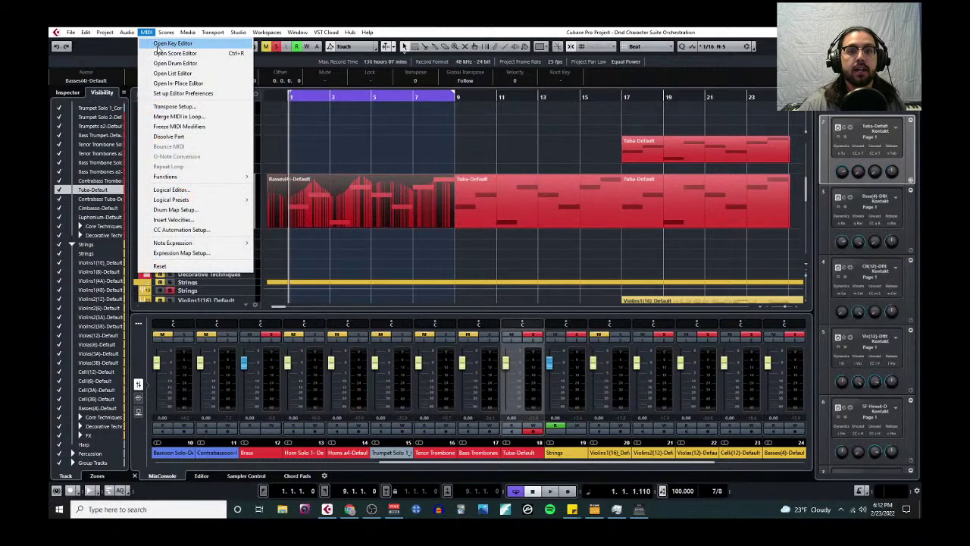
pyautogui.click(157, 46)
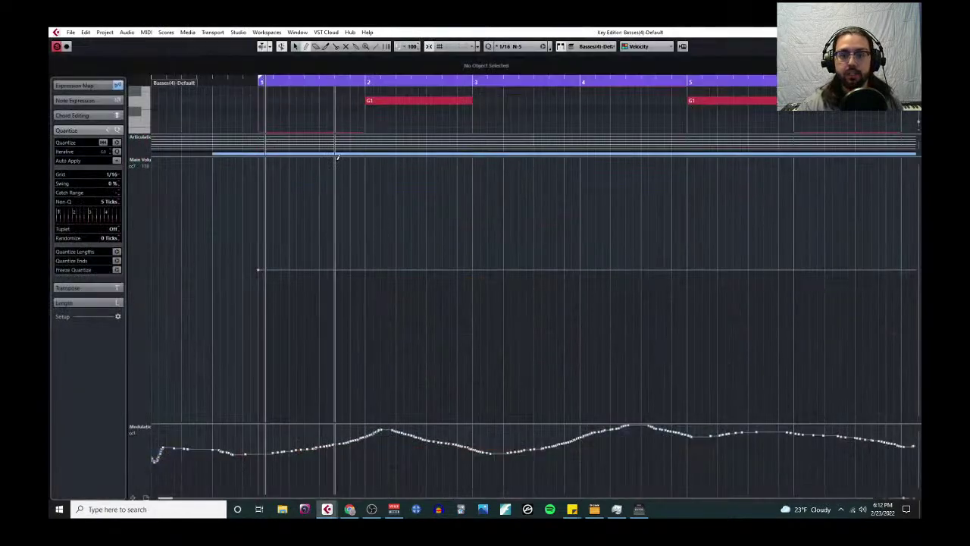
# Step: Shrink the tuba part's Main Volume lane and switch the Modulation lane below it to CC 11 (Expression)
pyautogui.moveTo(342, 168); pyautogui.dragTo(341, 274)
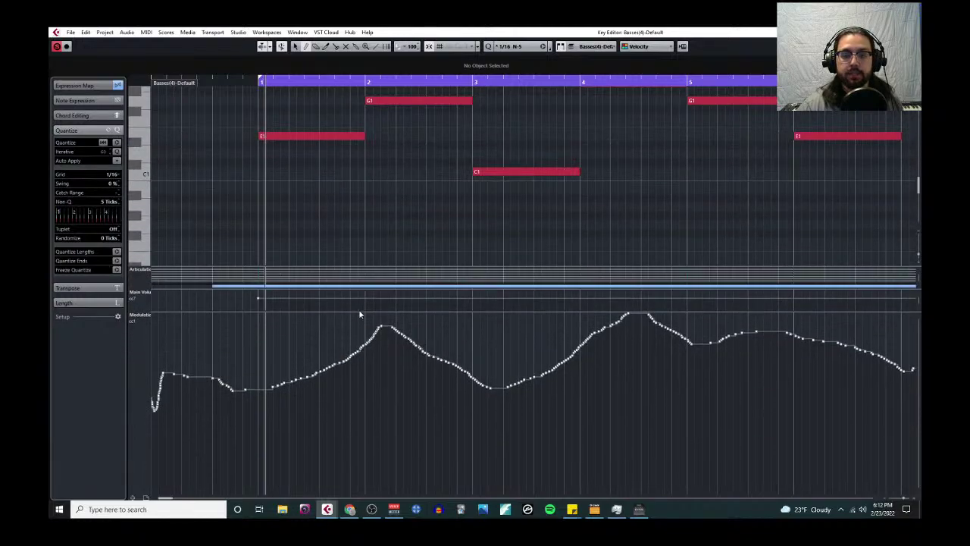
pyautogui.click(144, 318)
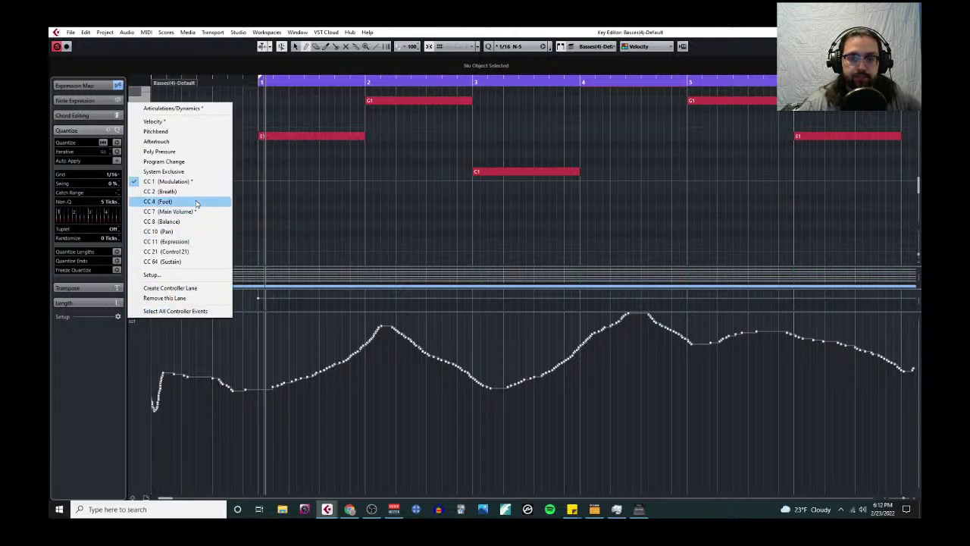
pyautogui.click(189, 241)
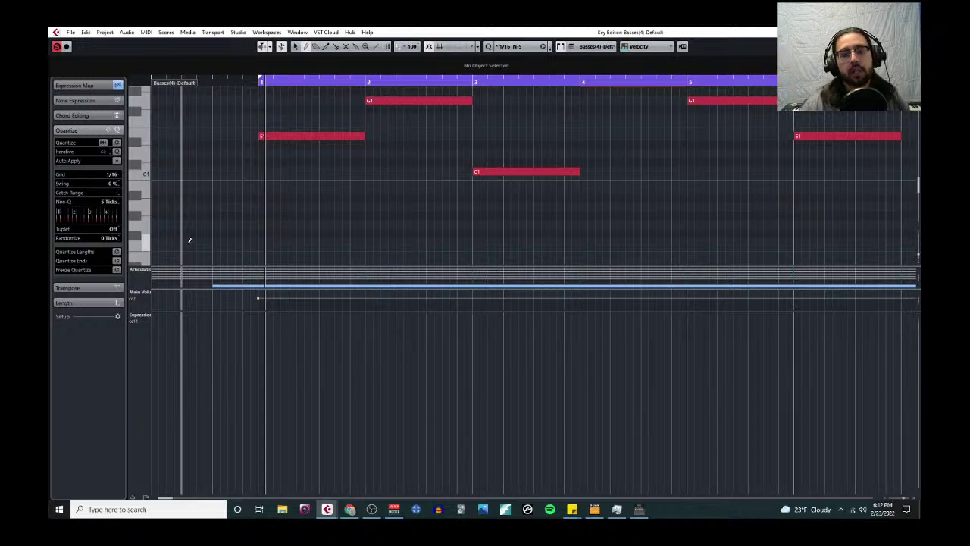
# Step: Draw CC 11 events at the start of bar 1, late in bar 1 and at bar 2, joining them with Line tool ramps
pyautogui.click(260, 364)
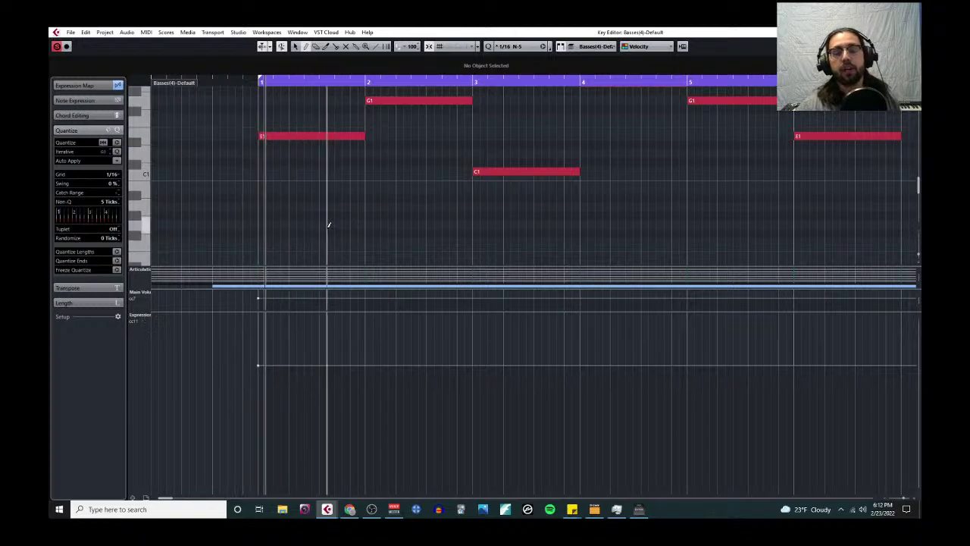
pyautogui.scroll(1, 326, 220)
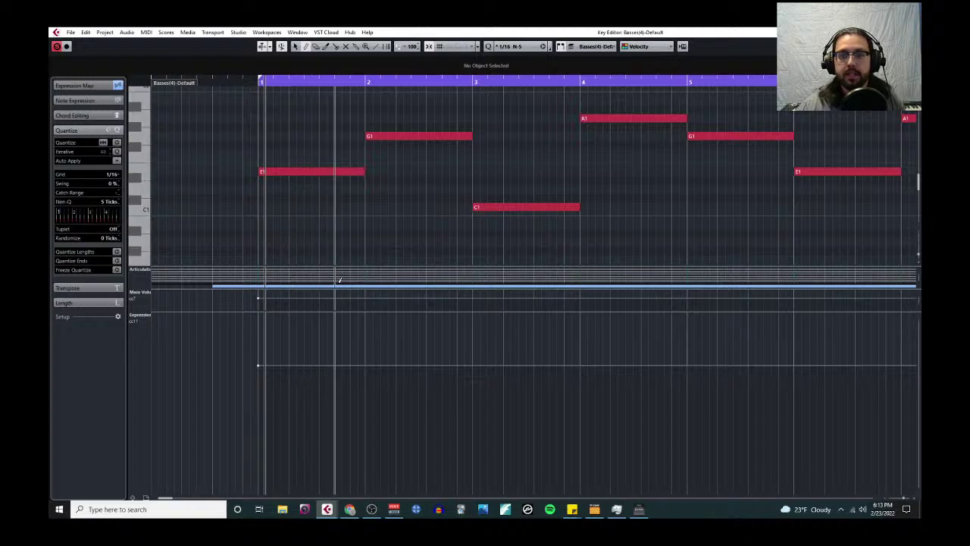
pyautogui.click(336, 338)
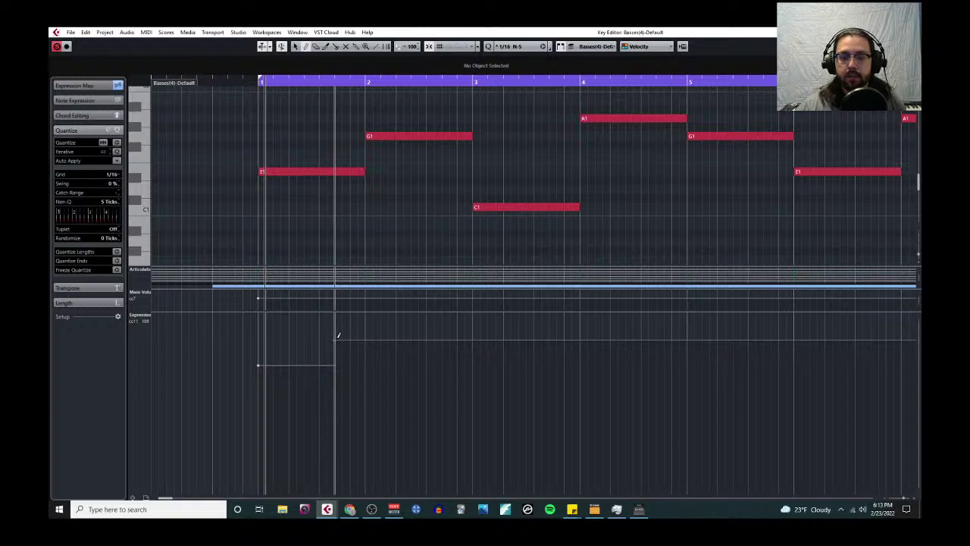
pyautogui.click(365, 365)
pyautogui.click(375, 47)
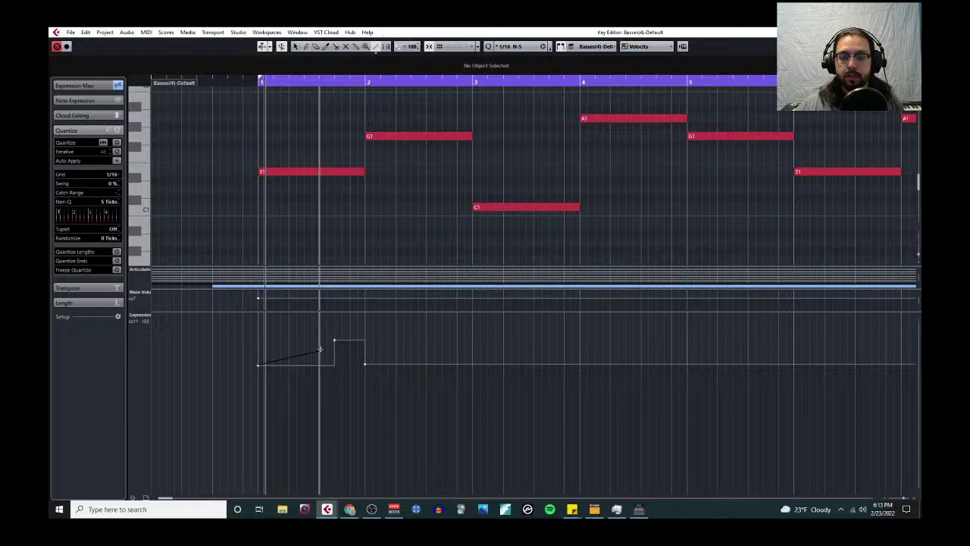
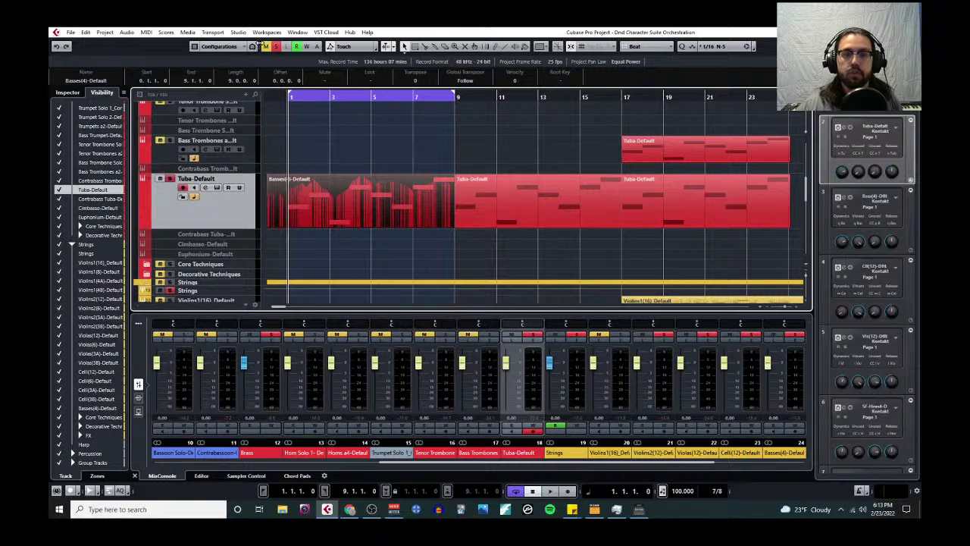
# Step: Solo only the Tuba track, start playback and reopen its first part in the Key Editor
pyautogui.click(275, 47)
pyautogui.click(170, 179)
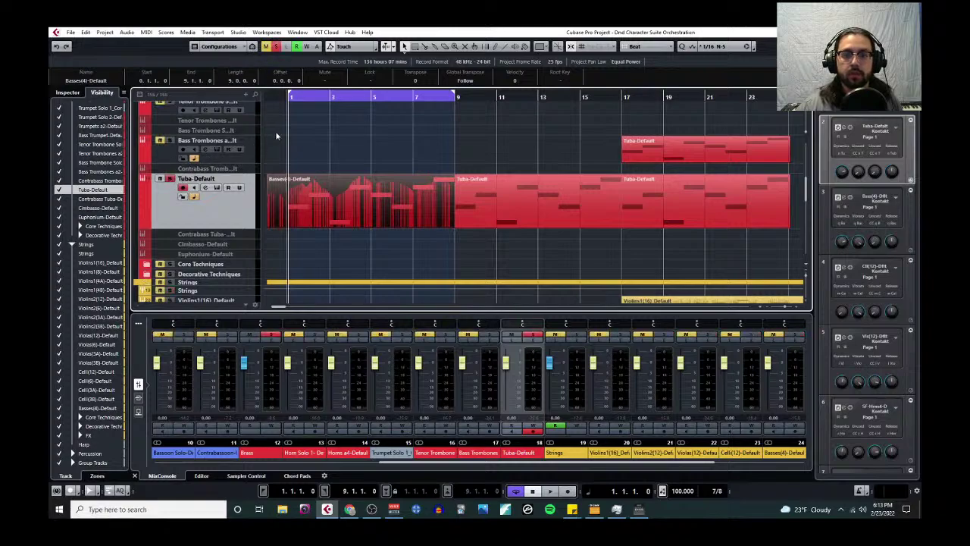
pyautogui.press('space')
pyautogui.click(146, 31)
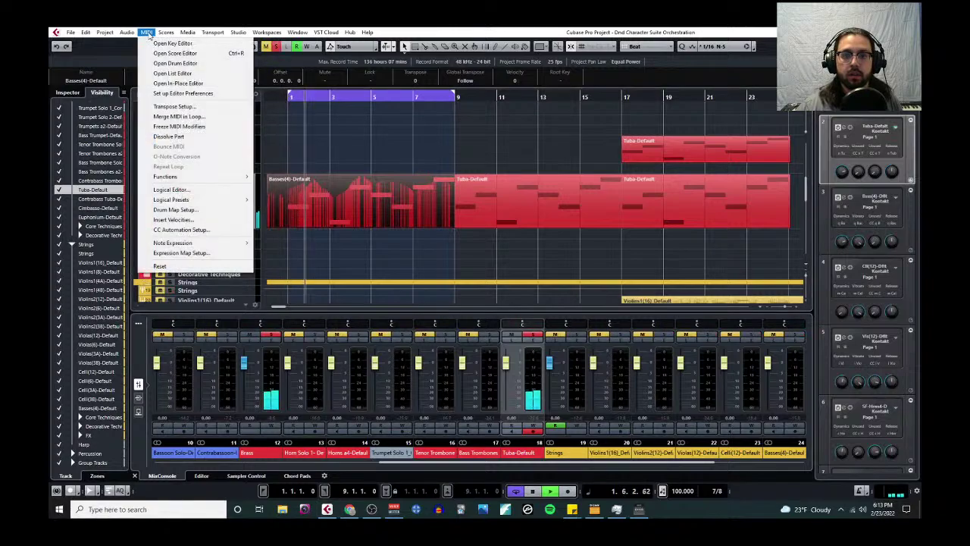
pyautogui.click(170, 41)
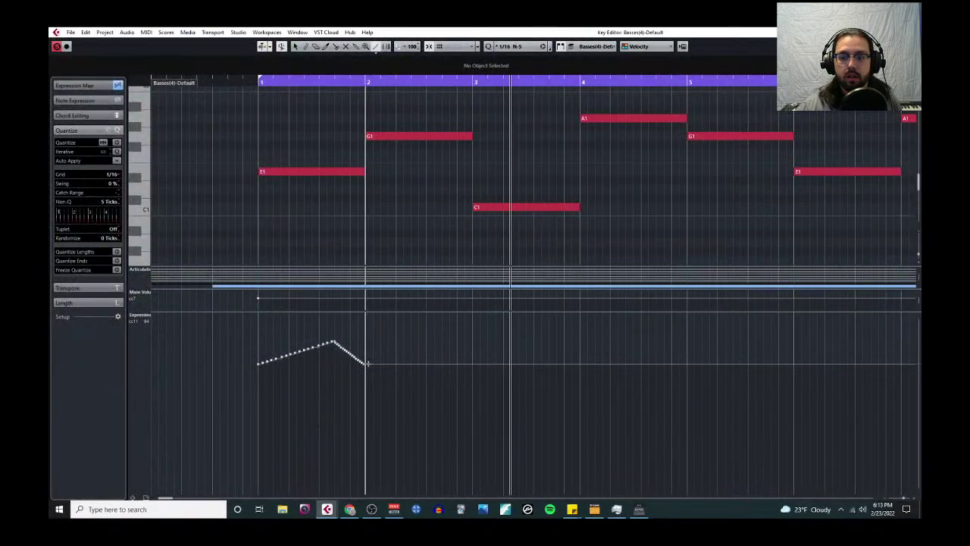
# Step: Draw one-bar rising and falling CC 11 ramps over bars 2 and 3, and listen to them from bar 1
pyautogui.moveTo(366, 364); pyautogui.dragTo(578, 354)
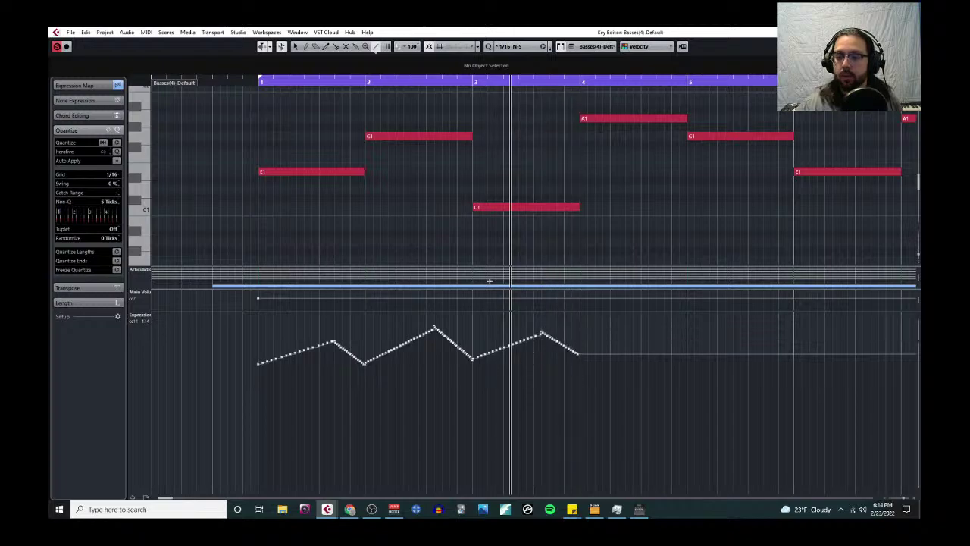
pyautogui.click(259, 84)
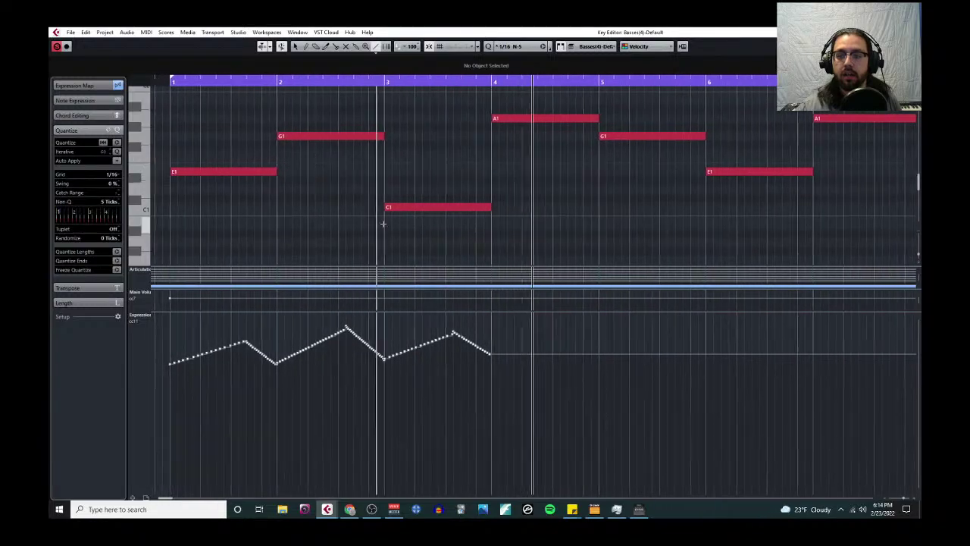
pyautogui.press('space')
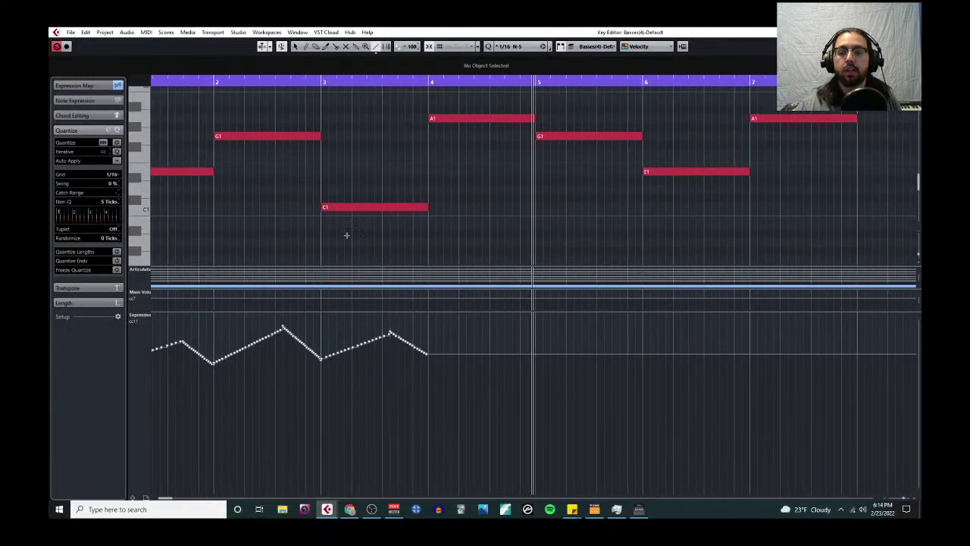
# Step: Undo the one-bar expression ramps and the single events drawn in the tuba's CC 11 lane
pyautogui.hotkey('ctrl', 'z')
pyautogui.hotkey('ctrl', 'z')
pyautogui.hotkey('ctrl', 'z')
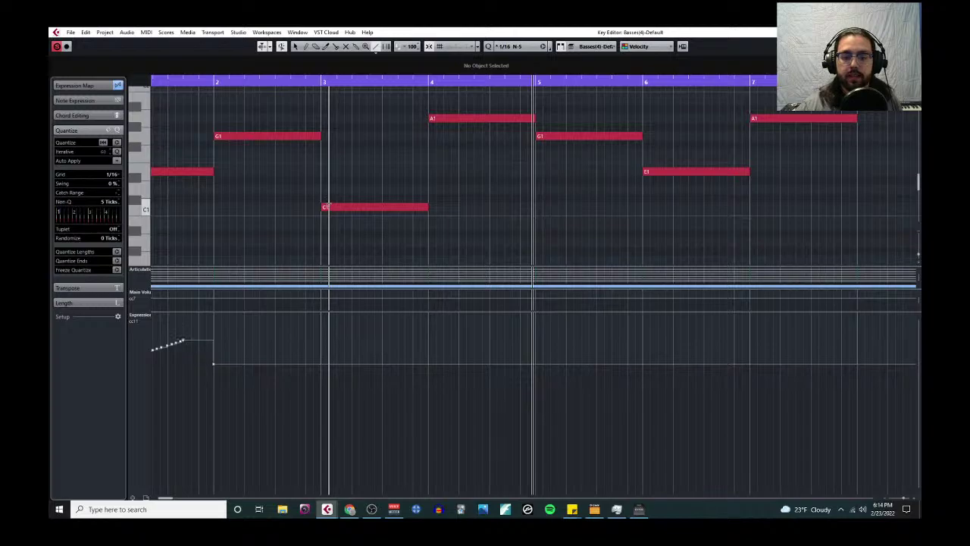
pyautogui.hscroll(-2, 333, 201)
pyautogui.hotkey('ctrl', 'z')
pyautogui.press('g')
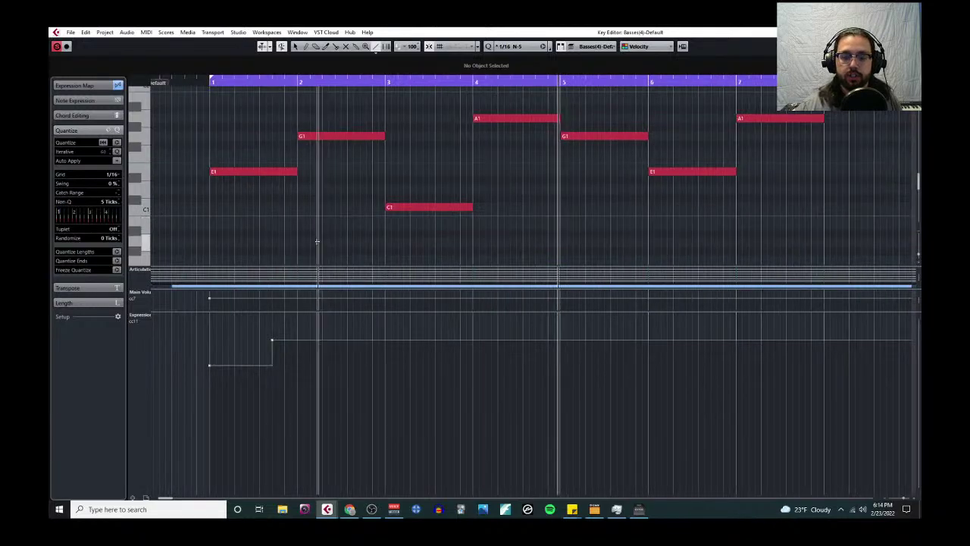
pyautogui.hotkey('ctrl', 'z')
# Step: Draw three two-bar CC 11 swells with the Line tool over bars 1 to 6 and play them from the beginning
pyautogui.moveTo(209, 365)
pyautogui.mouseDown()
pyautogui.moveTo(301, 334)
pyautogui.moveTo(381, 363)
pyautogui.moveTo(477, 349)
pyautogui.moveTo(494, 336)
pyautogui.moveTo(611, 372)
pyautogui.moveTo(557, 368)
pyautogui.moveTo(586, 353)
pyautogui.moveTo(692, 338)
pyautogui.moveTo(674, 341)
pyautogui.moveTo(735, 364)
pyautogui.mouseUp()
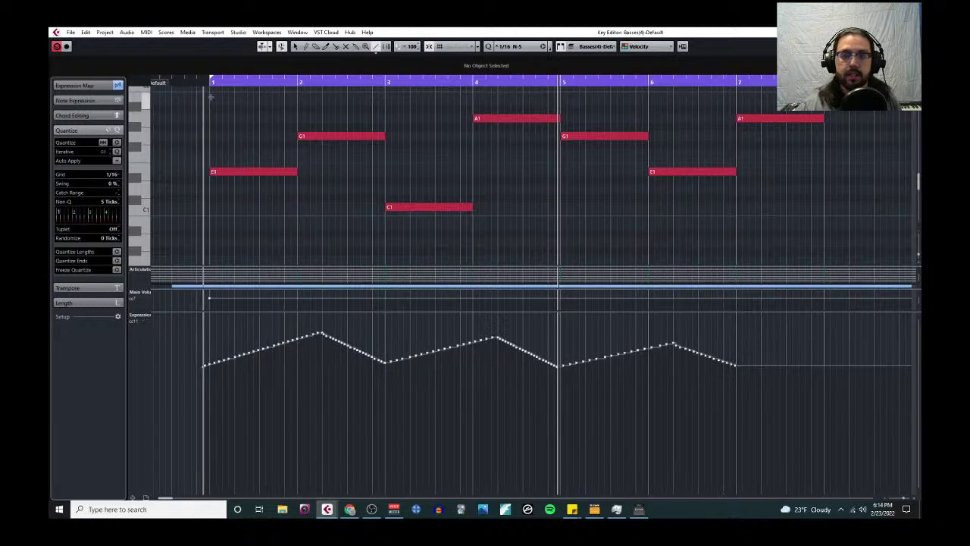
pyautogui.press('KP_Decimal')
pyautogui.press('space')
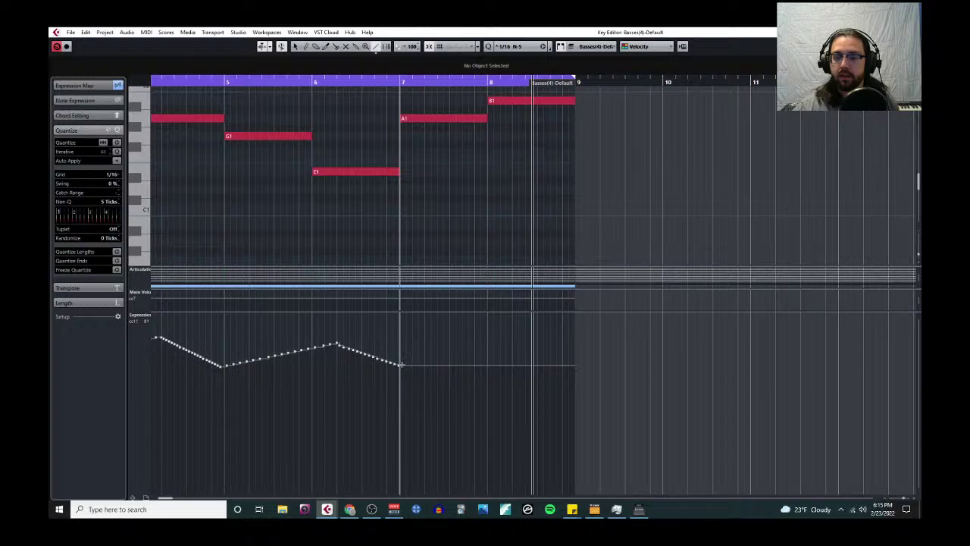
# Step: Draw a final CC 11 swell over bars 7 and 8, peaking late in bar 8, and play the tuba part from bar 1
pyautogui.moveTo(401, 364); pyautogui.dragTo(572, 361)
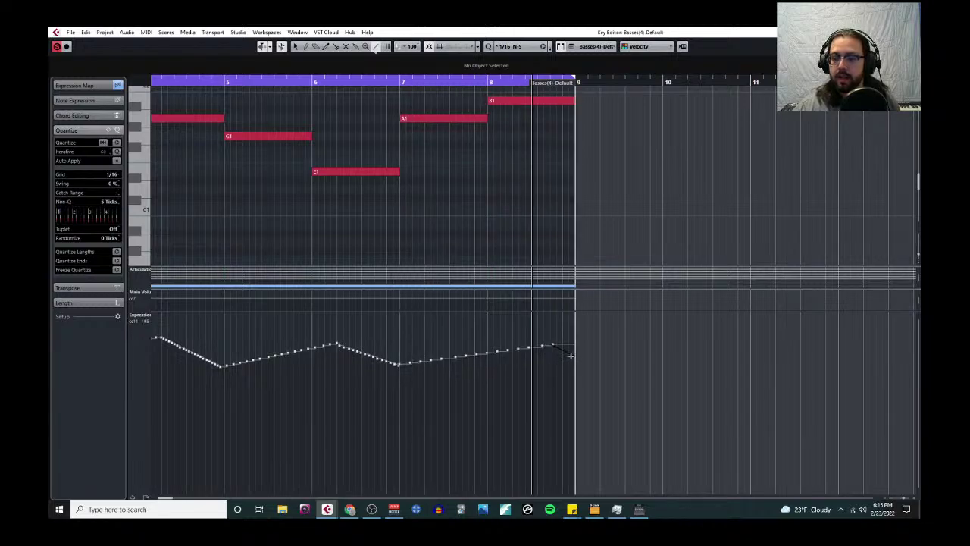
pyautogui.press('g')
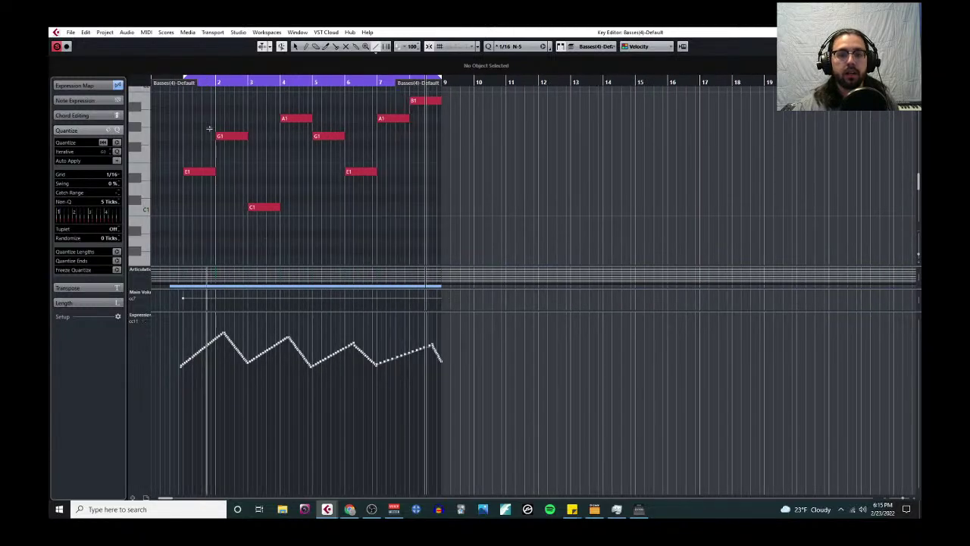
pyautogui.press('h')
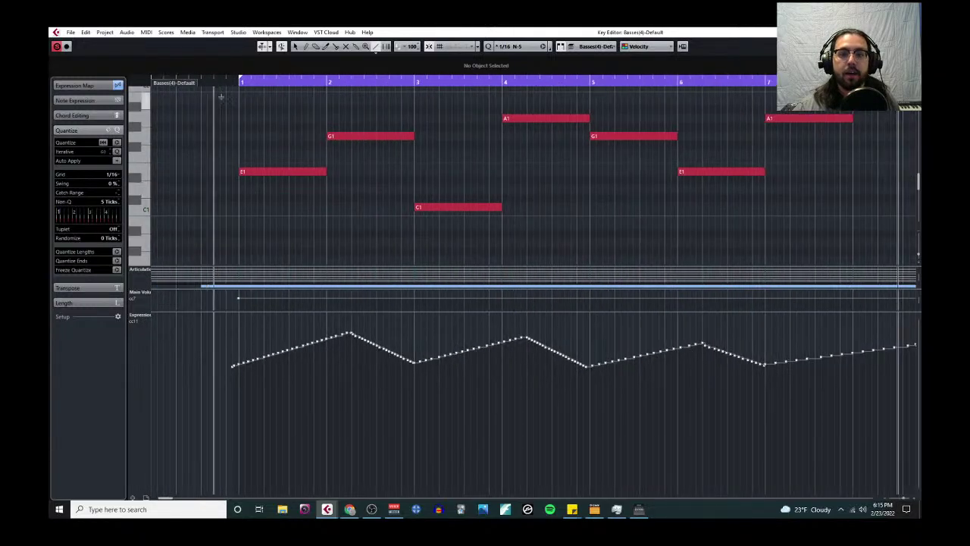
pyautogui.press('g')
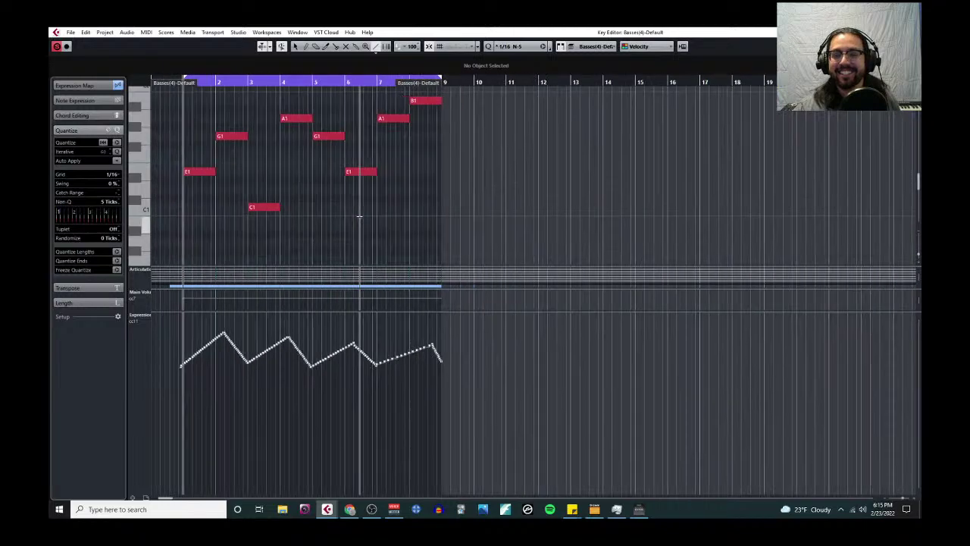
pyautogui.press('space')
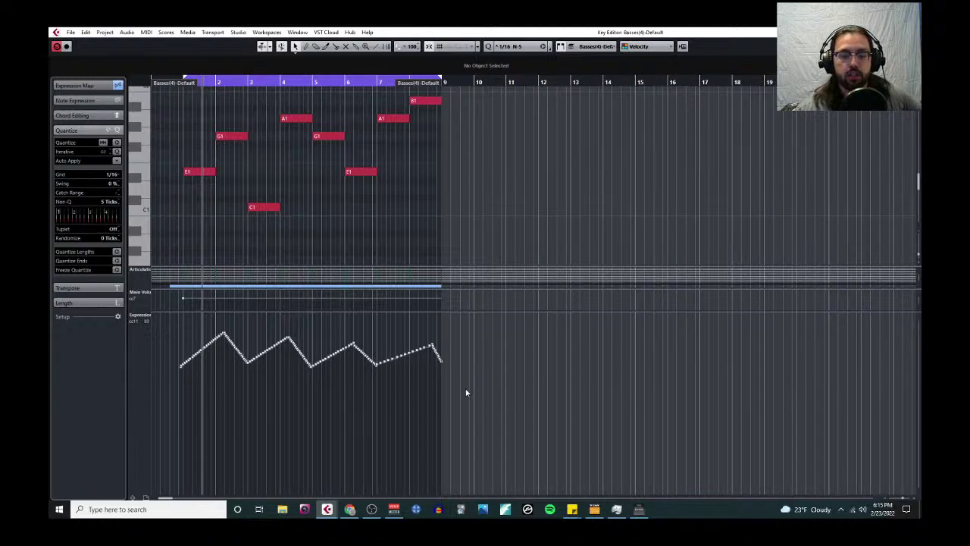
# Step: Switch the tuba part's Expression lane back to CC 1 (Modulation)
pyautogui.click(146, 319)
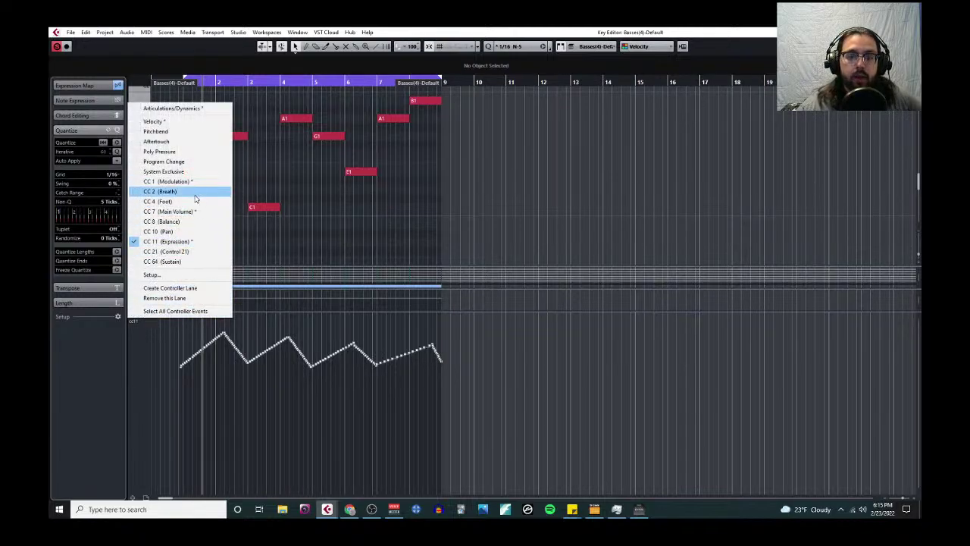
pyautogui.click(195, 182)
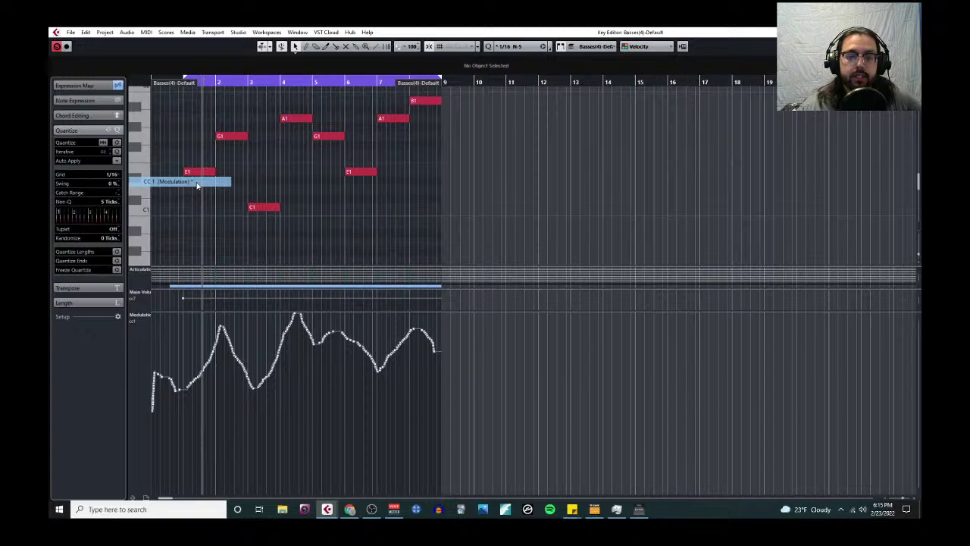
pyautogui.click(148, 315)
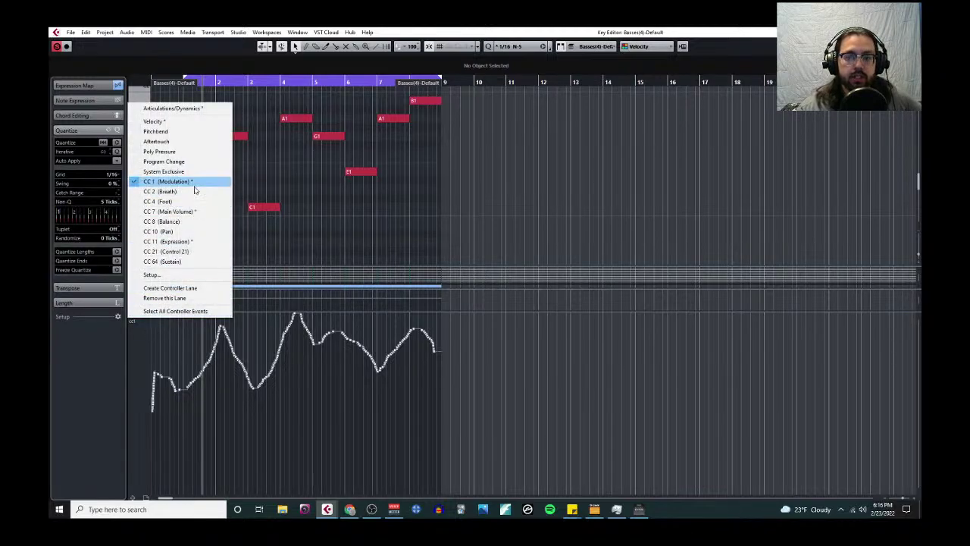
pyautogui.click(187, 360)
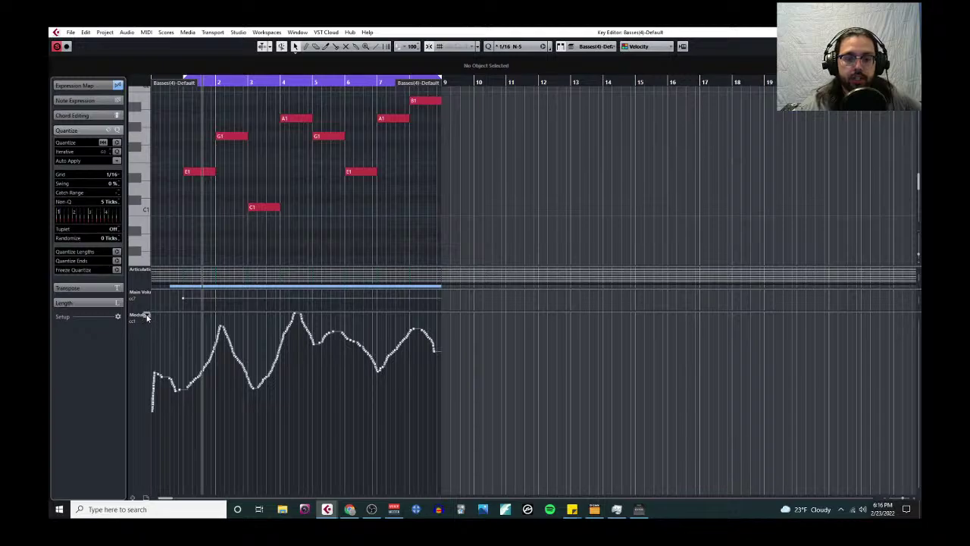
# Step: Add a Velocity controller lane below the Modulation lane, enlarge it and reduce the height of the Modulation lane
pyautogui.click(147, 316)
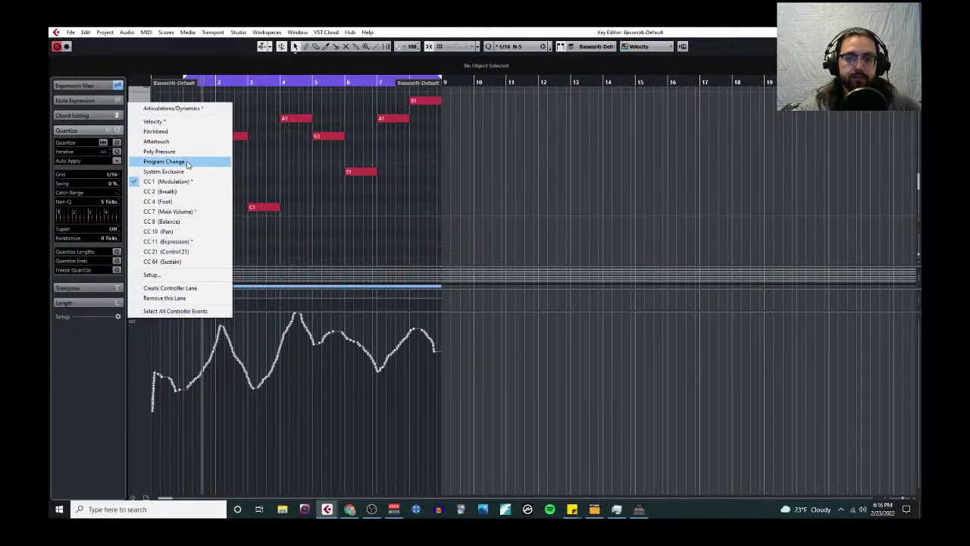
pyautogui.click(192, 291)
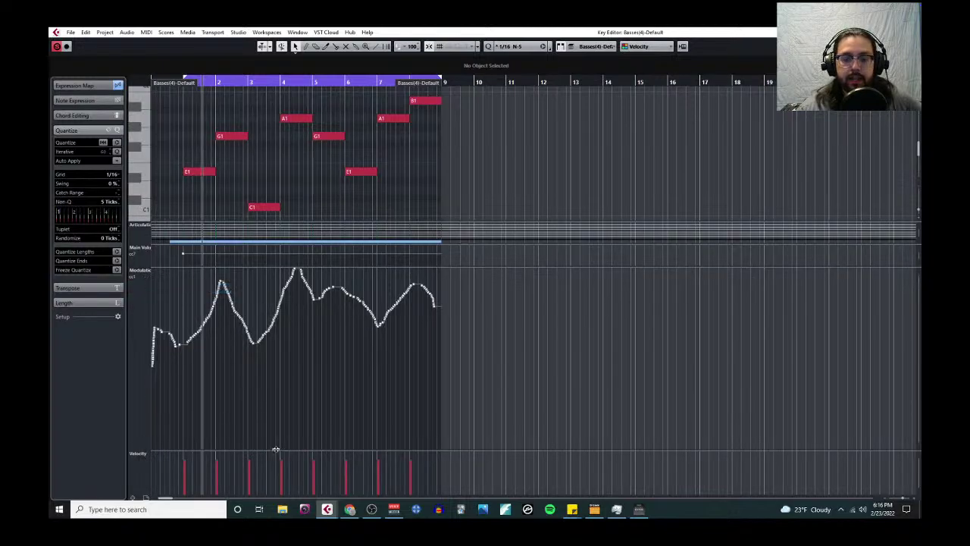
pyautogui.moveTo(275, 449); pyautogui.dragTo(298, 394)
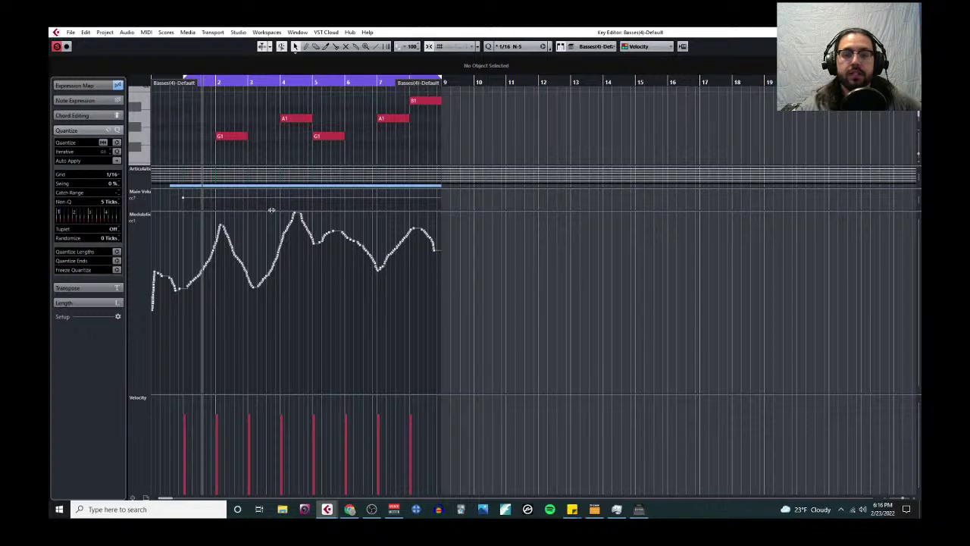
pyautogui.moveTo(271, 211); pyautogui.dragTo(288, 333)
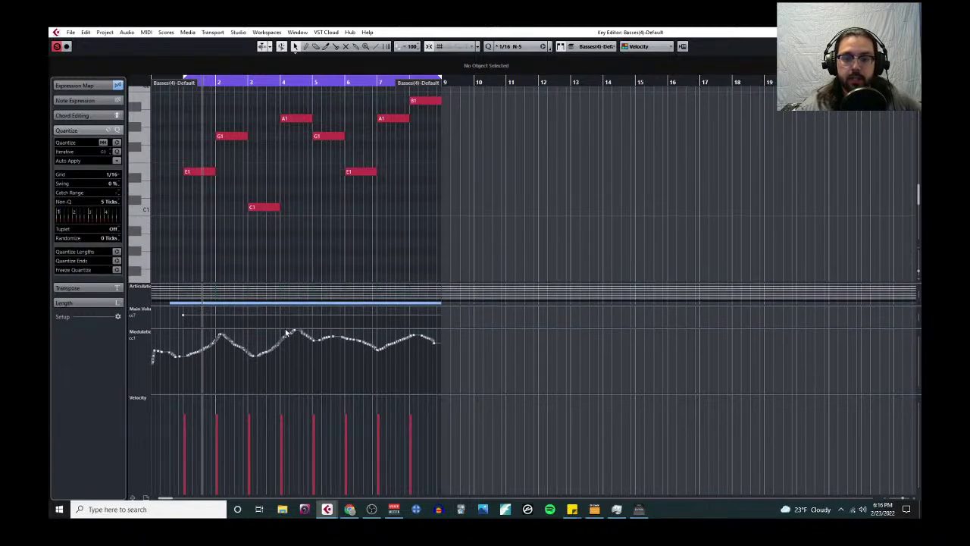
# Step: Switch the tuba part's Velocity lane to CC 1 (Modulation) and then to CC 11 (Expression), below the existing Modulation lane
pyautogui.click(146, 394)
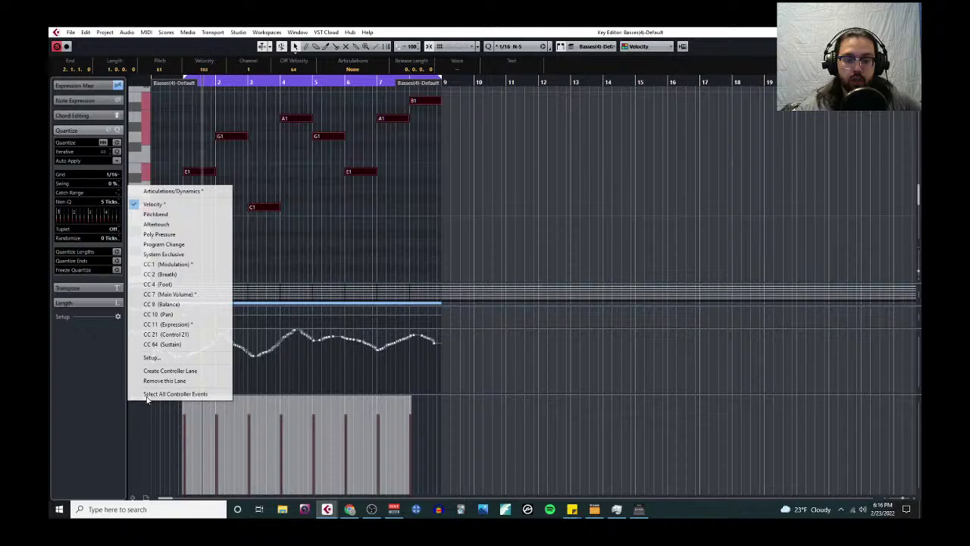
pyautogui.click(166, 263)
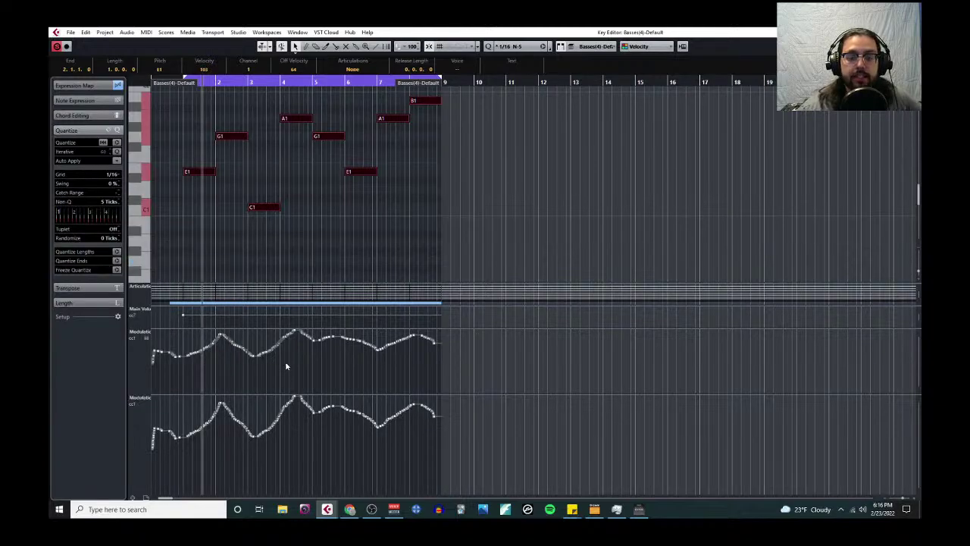
pyautogui.click(148, 399)
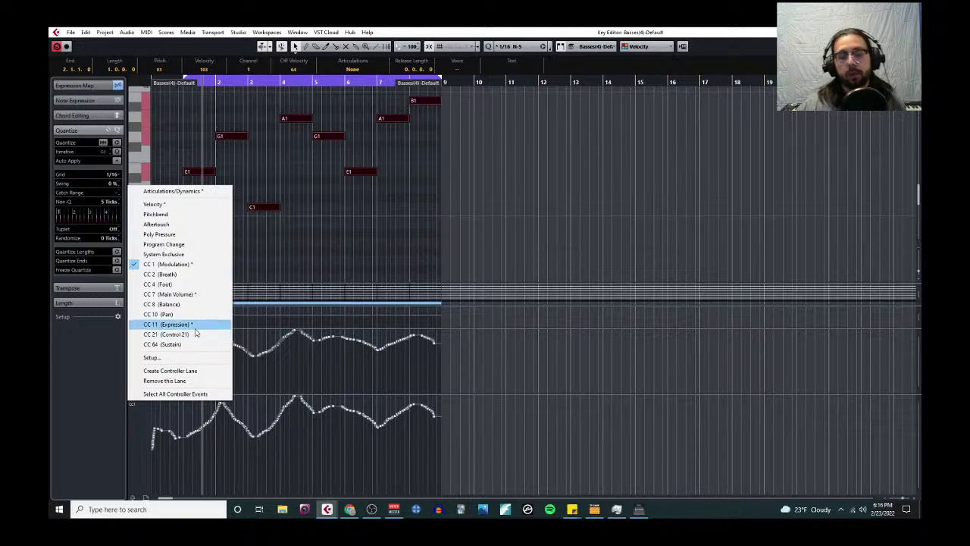
pyautogui.click(190, 325)
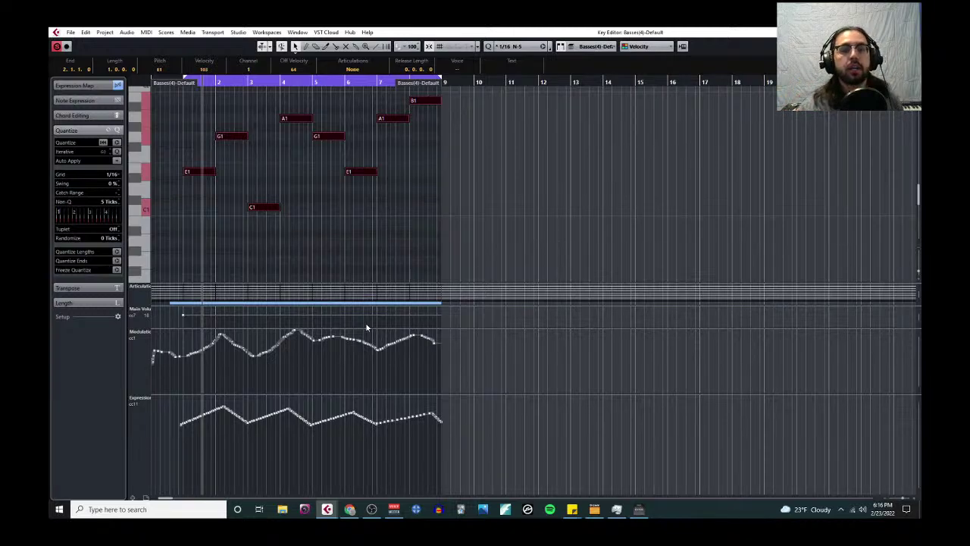
# Step: Play the tuba part from bar 1 to hear its Modulation and Expression curves together
pyautogui.scroll(5, 217, 162)
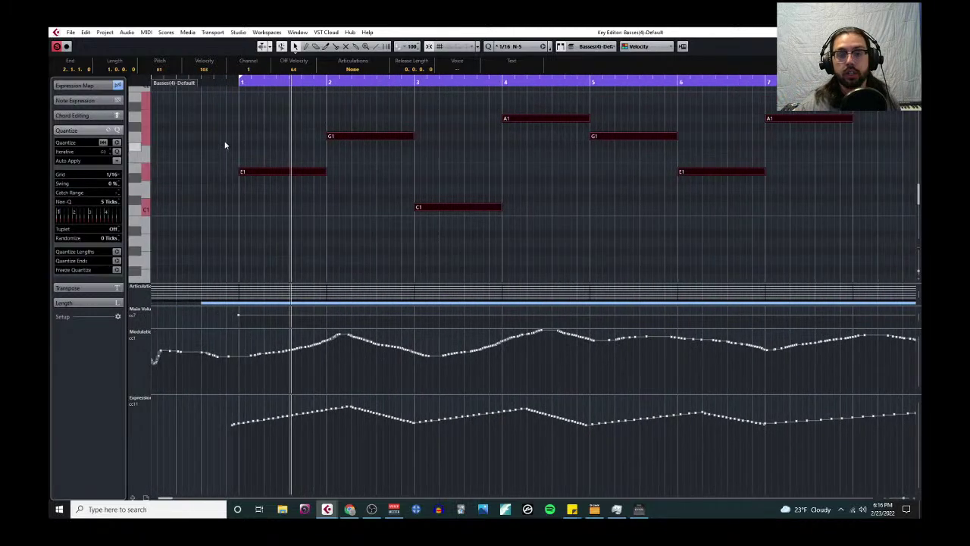
pyautogui.scroll(-3, 179, 327)
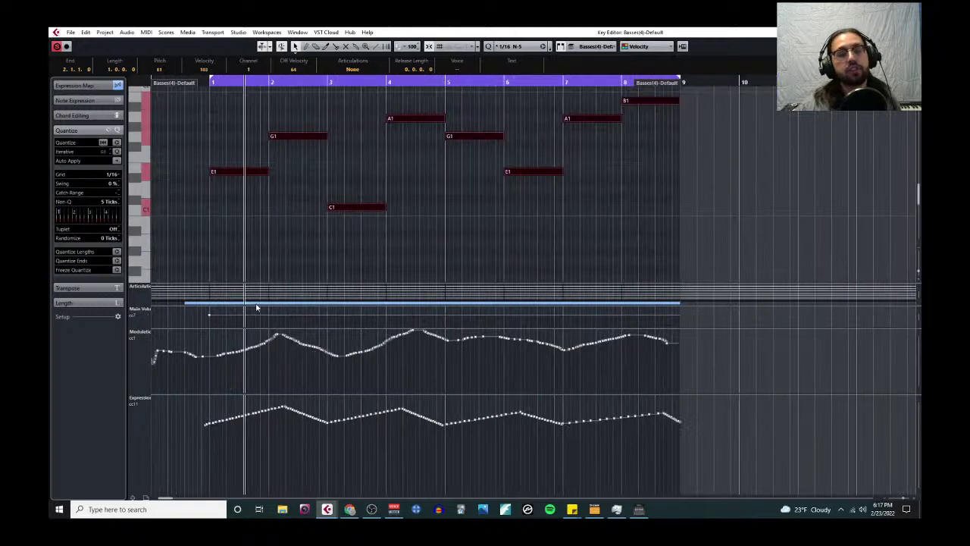
pyautogui.click(210, 83)
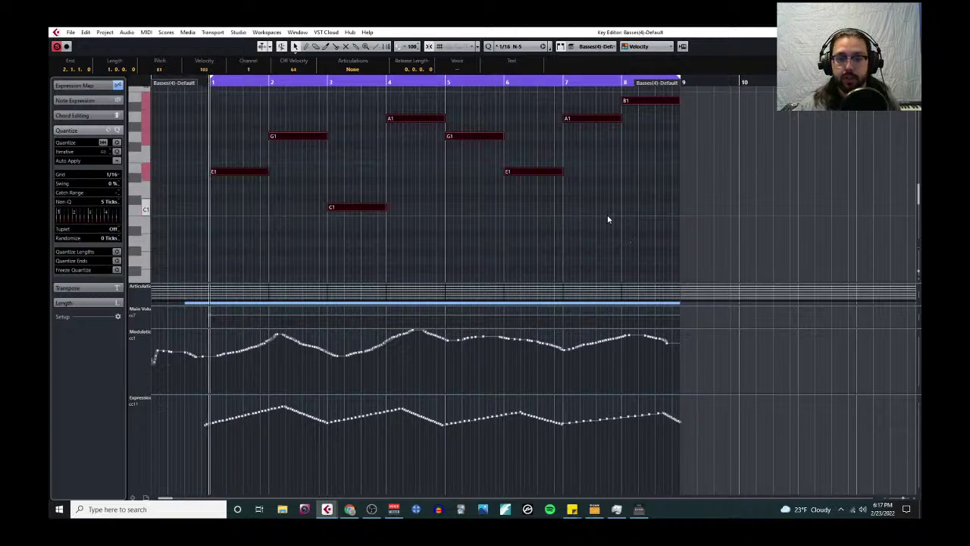
pyautogui.press('space')
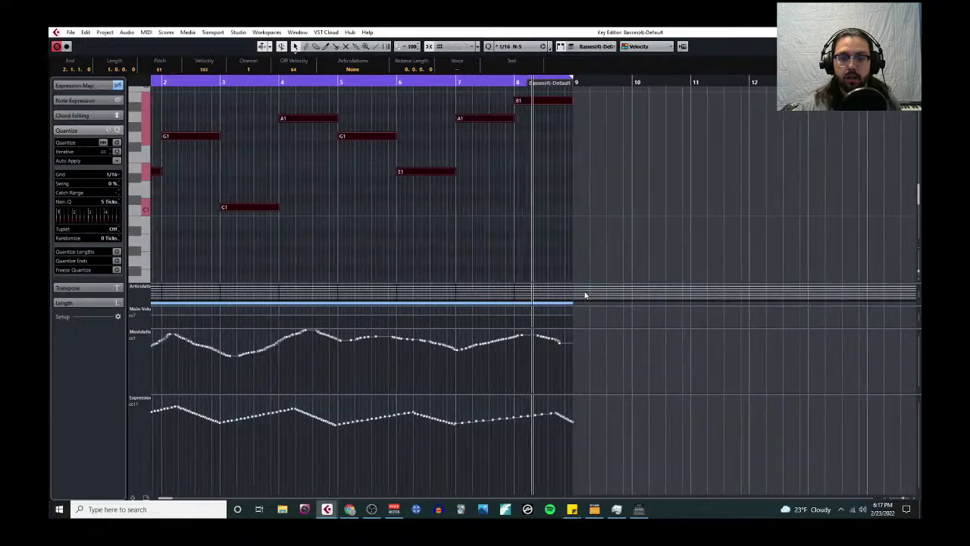
pyautogui.hscroll(-3, 583, 326)
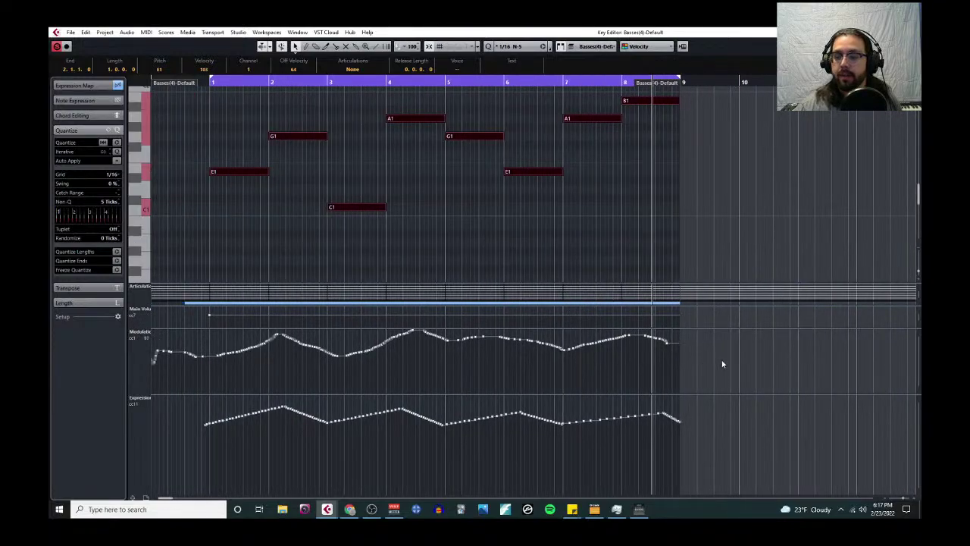
# Step: Enlarge the Modulation lane, select all its CC 1 events and shift the whole curve slightly downward
pyautogui.moveTo(709, 370); pyautogui.dragTo(153, 336)
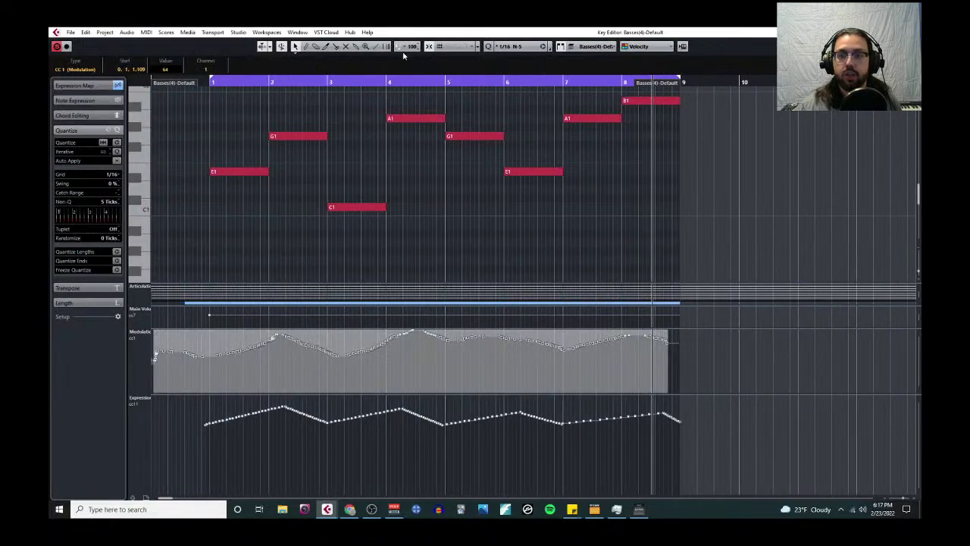
pyautogui.click(375, 89)
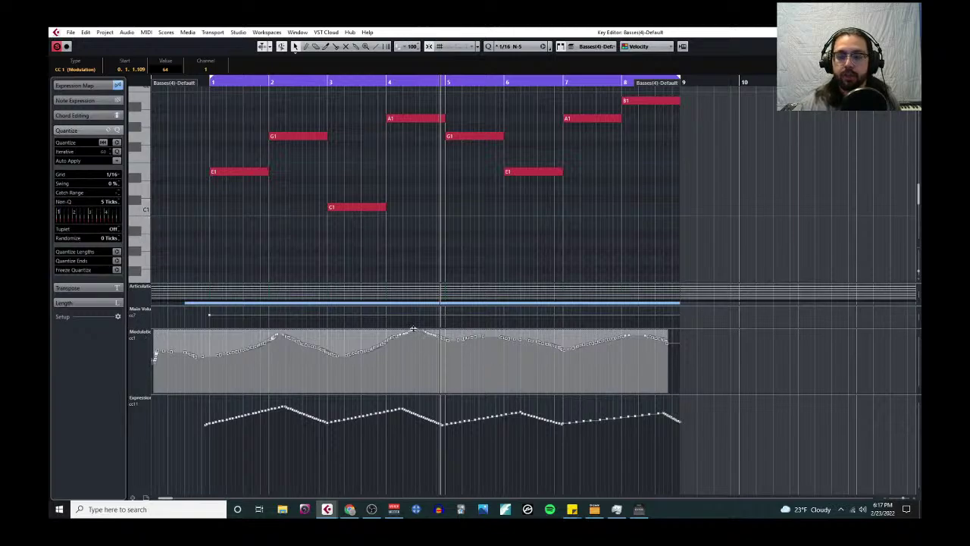
pyautogui.moveTo(413, 333); pyautogui.dragTo(419, 271)
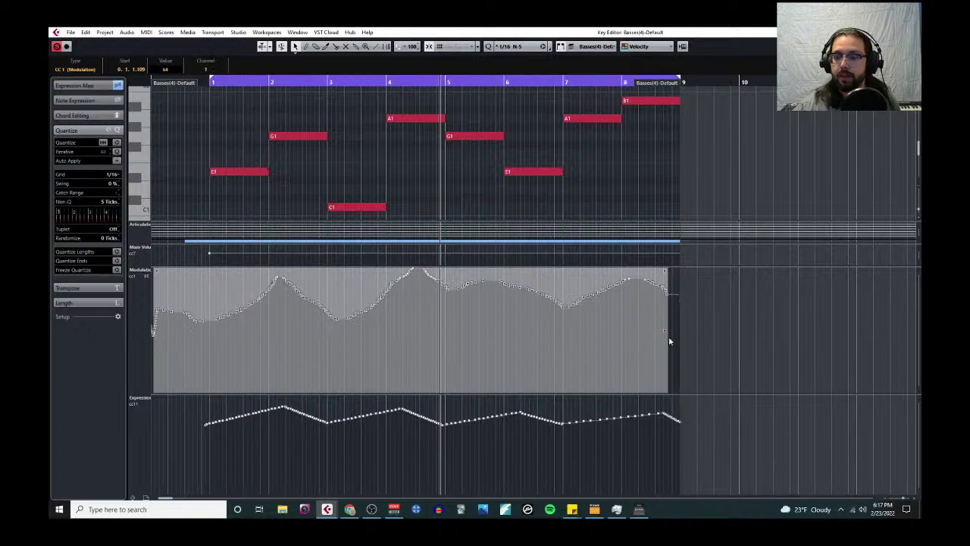
pyautogui.moveTo(720, 375); pyautogui.dragTo(156, 277)
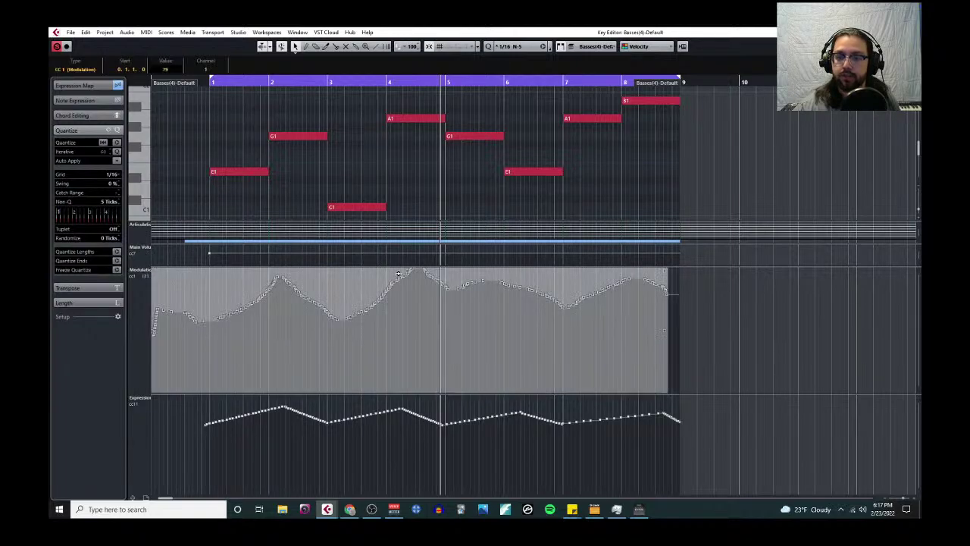
pyautogui.moveTo(427, 269)
pyautogui.mouseDown()
pyautogui.moveTo(428, 289)
pyautogui.moveTo(428, 275)
pyautogui.mouseUp()
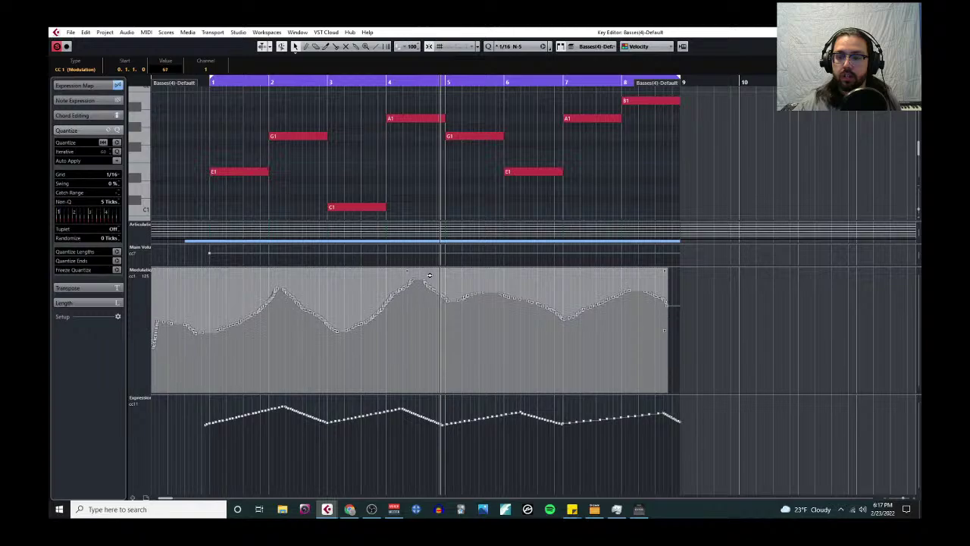
# Step: Play the tuba part from bar 1 with the lowered modulation curve and clear the event selection
pyautogui.click(206, 79)
pyautogui.press('space')
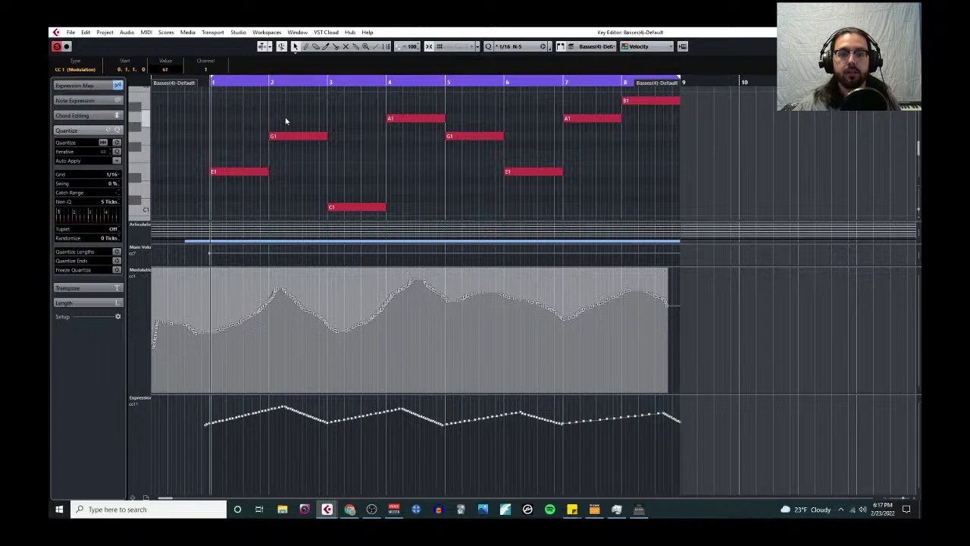
pyautogui.click(330, 172)
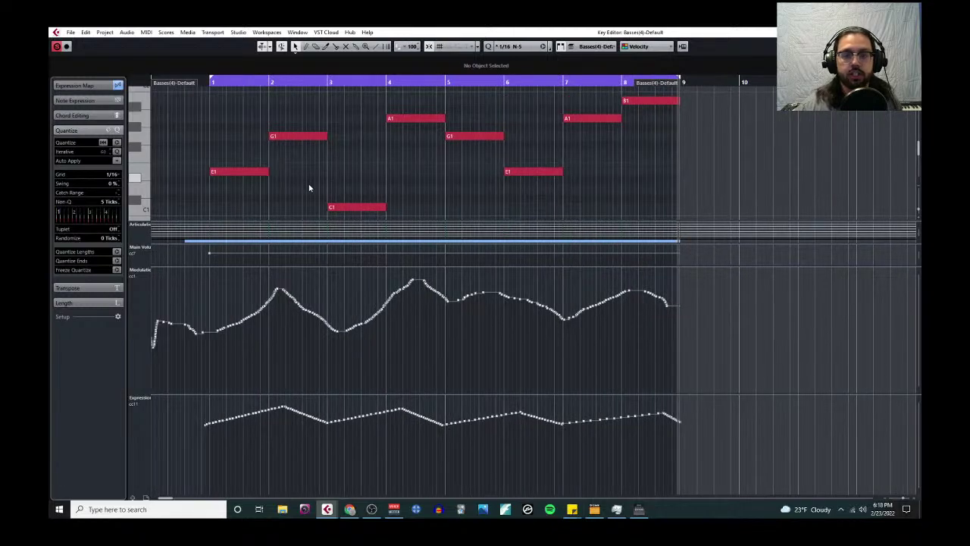
# Step: Reduce the height of the Expression and Modulation lanes and close the tuba part's Key Editor
pyautogui.moveTo(446, 394); pyautogui.dragTo(451, 448)
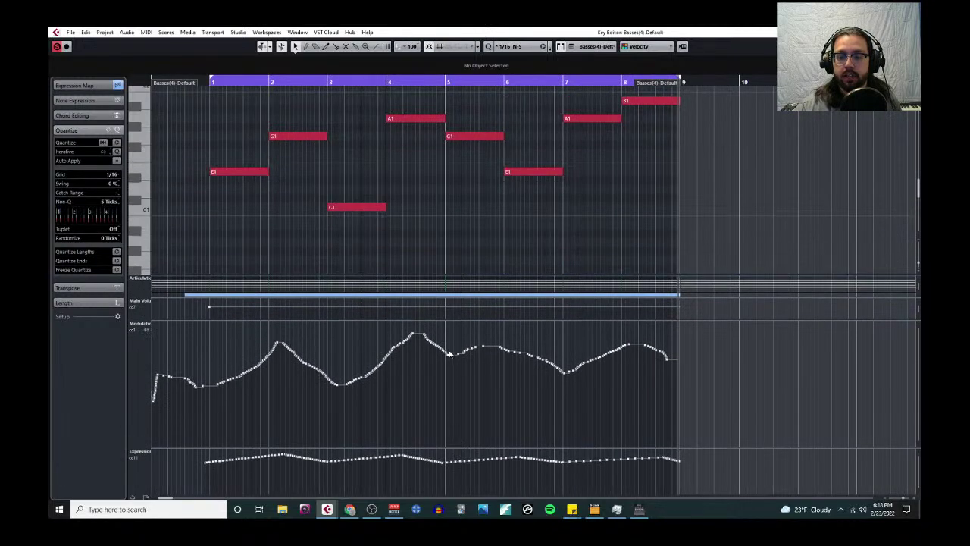
pyautogui.moveTo(450, 317); pyautogui.dragTo(449, 390)
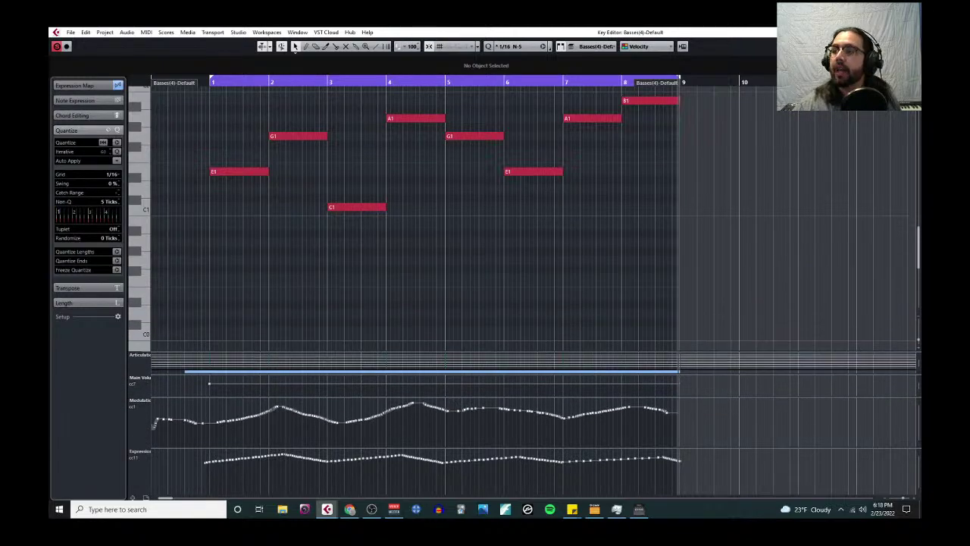
pyautogui.press('Escape')
# Step: Solo the Violins2(12)-Default track alongside the tuba and play from bar 1
pyautogui.scroll(-3, 279, 231)
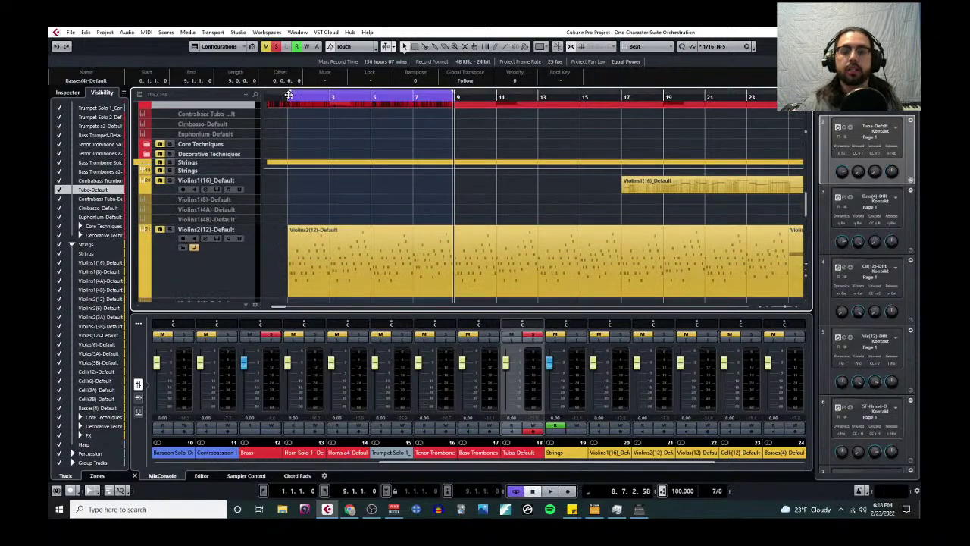
pyautogui.click(171, 230)
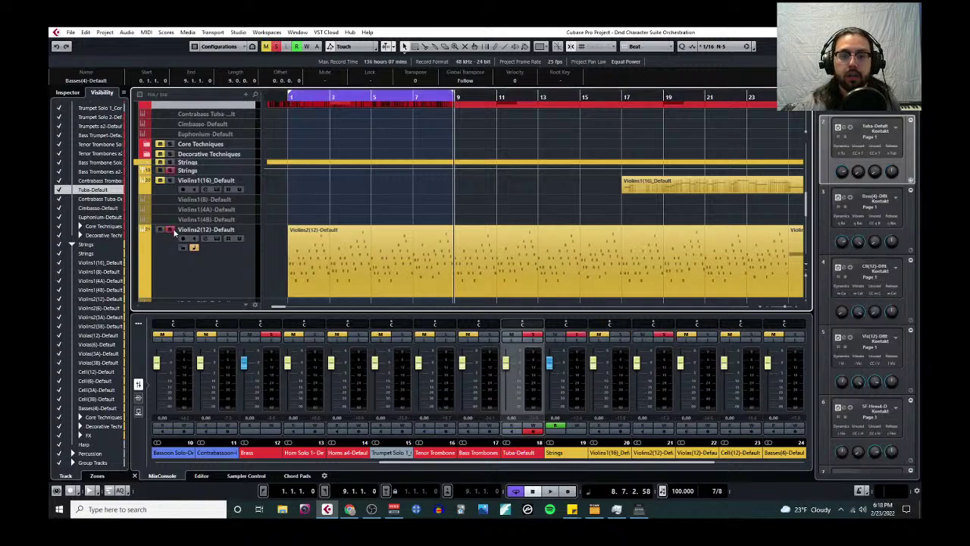
pyautogui.click(289, 97)
pyautogui.press('space')
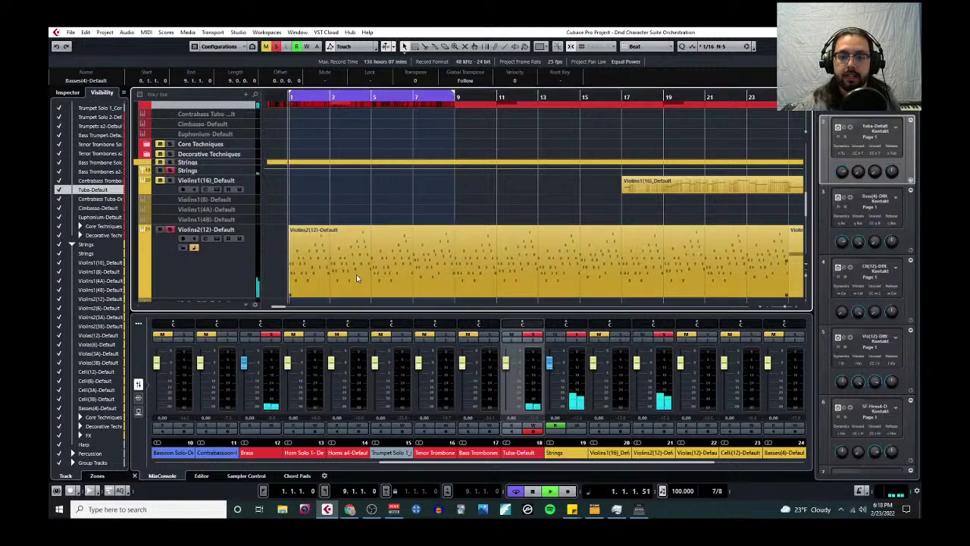
# Step: Open the Violins2(12) part in the Key Editor and shrink the Main Volume lane to view its notes during playback
pyautogui.click(356, 274)
pyautogui.click(146, 32)
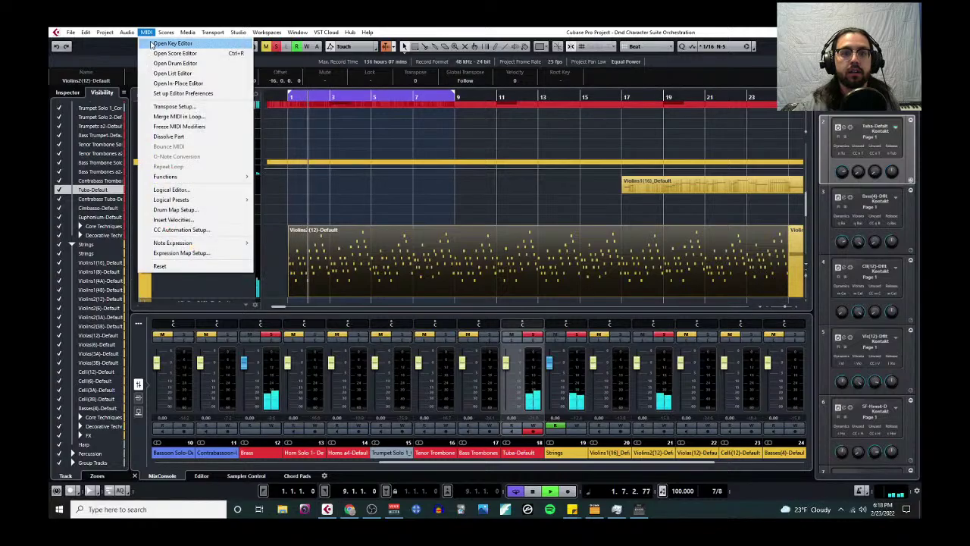
pyautogui.click(161, 42)
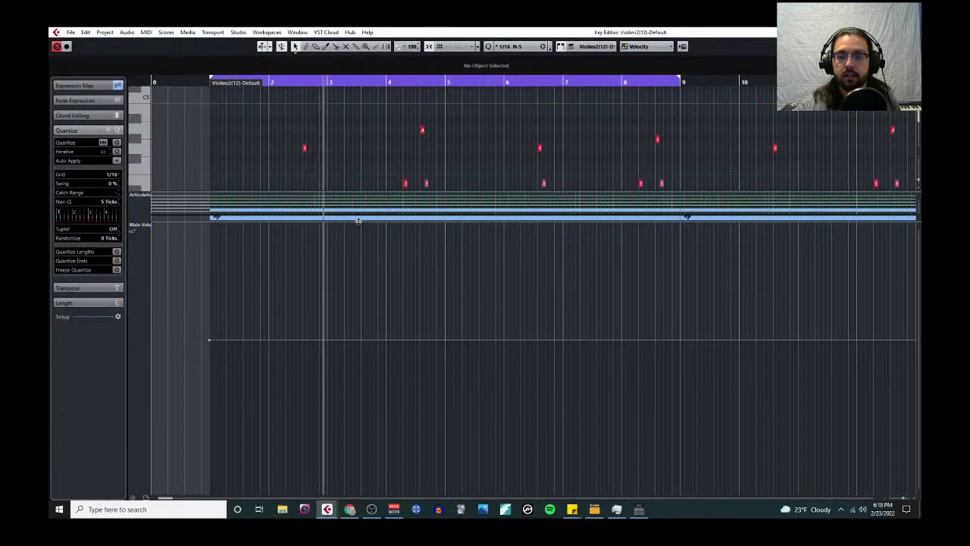
pyautogui.moveTo(356, 220); pyautogui.dragTo(345, 485)
pyautogui.press('h')
pyautogui.press('h')
pyautogui.press('h')
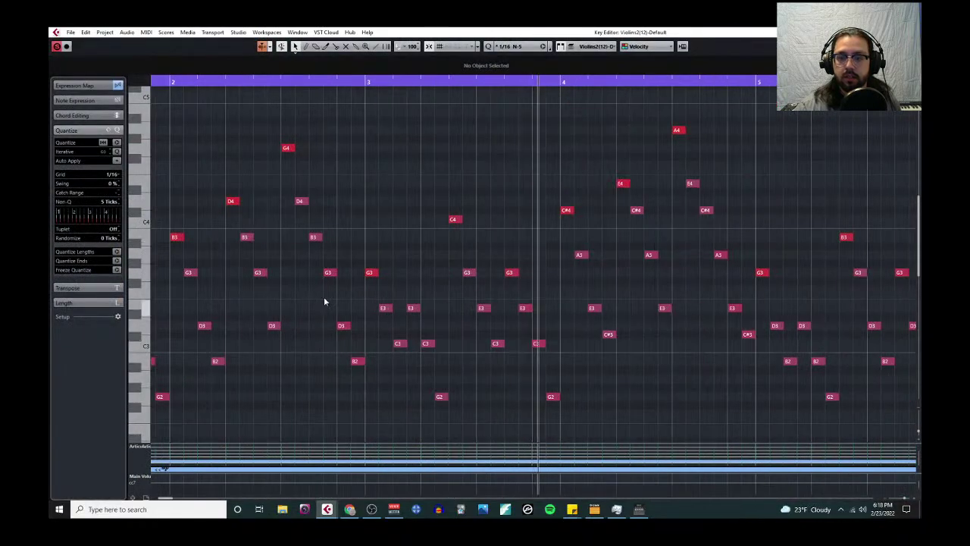
# Step: Close the Key Editor, replay the tuba and second violins from around bar 2, and unsolo the Tuba track
pyautogui.scroll(1, 333, 273)
pyautogui.hotkey('ctrl', 'w')
pyautogui.scroll(3, 264, 221)
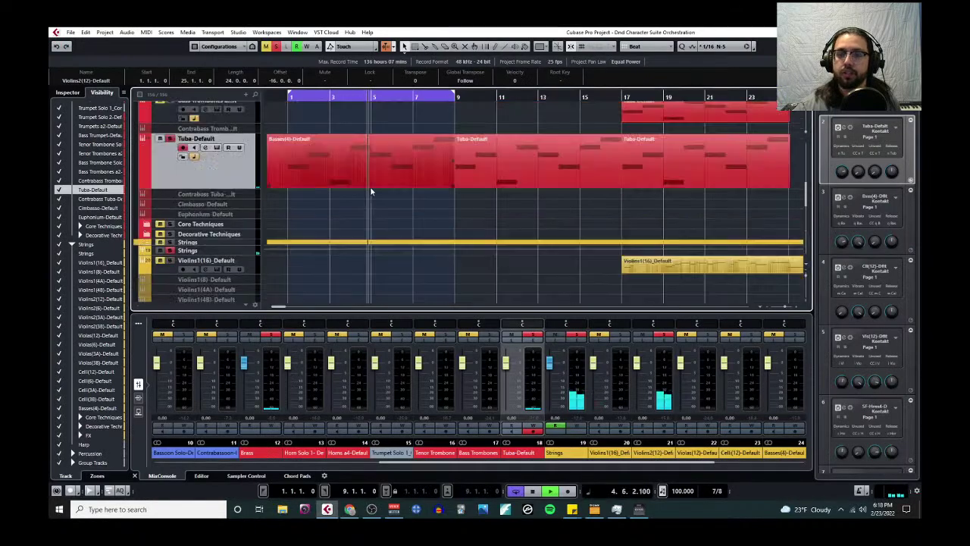
pyautogui.click(321, 97)
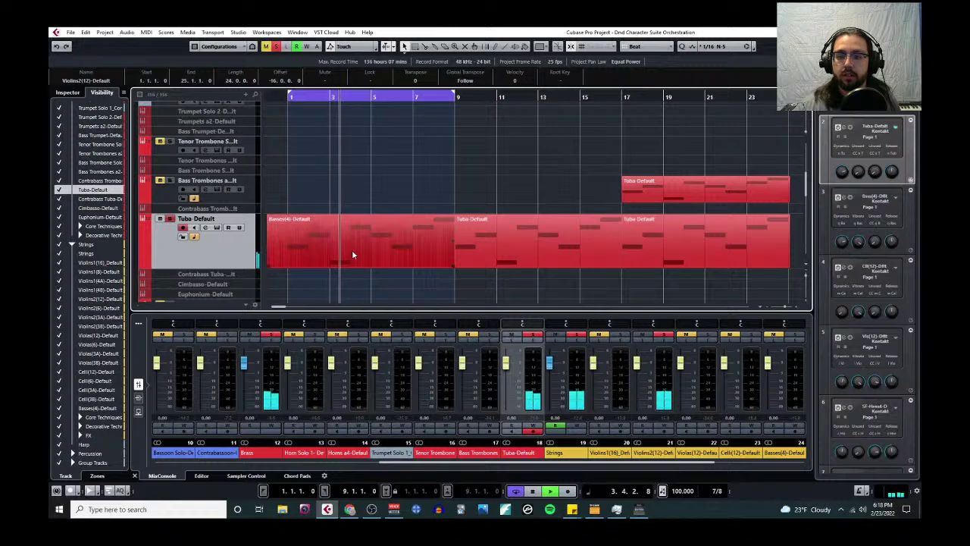
pyautogui.scroll(-4, 356, 232)
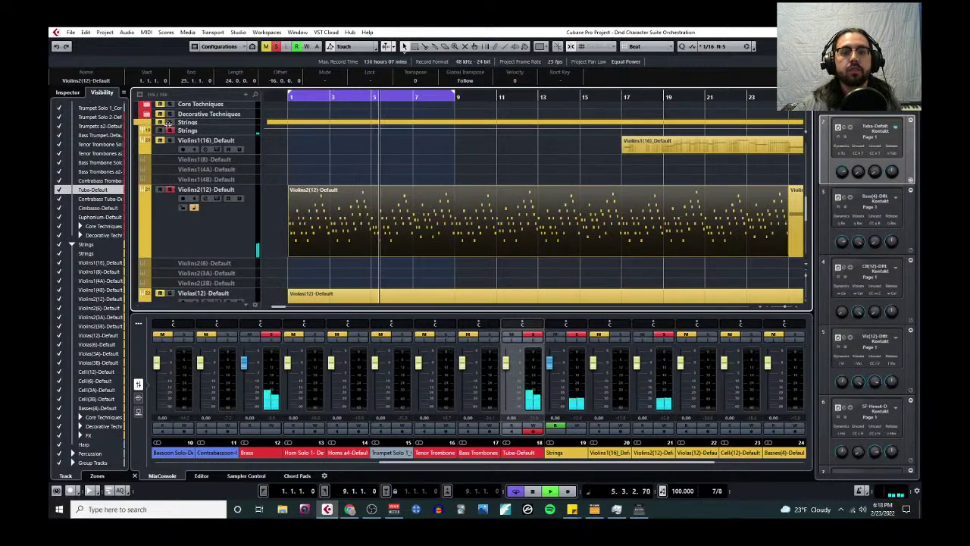
pyautogui.scroll(4, 181, 182)
pyautogui.scroll(-3, 320, 210)
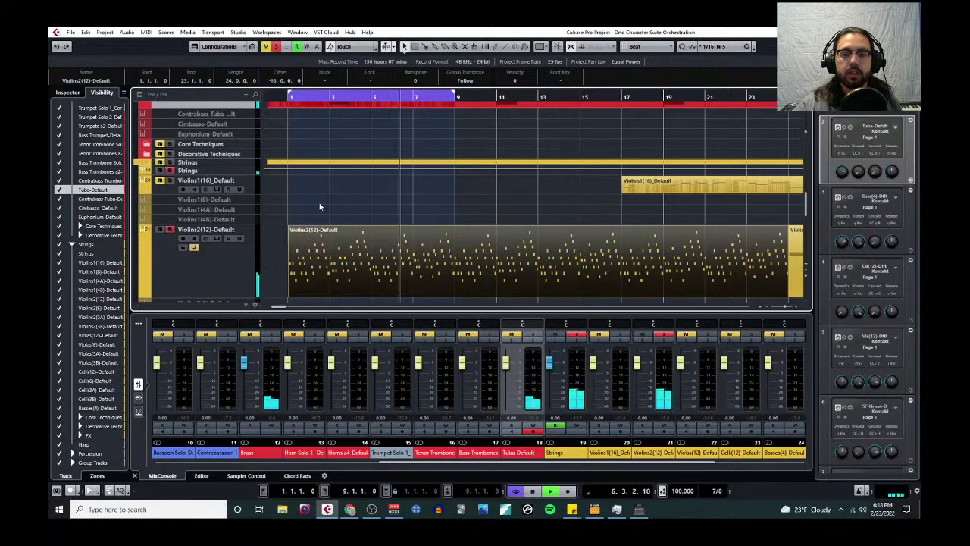
# Step: Reopen the Violins2(12) part in the Key Editor, switch its Main Volume lane to Velocity and enlarge that lane
pyautogui.click(146, 32)
pyautogui.click(166, 42)
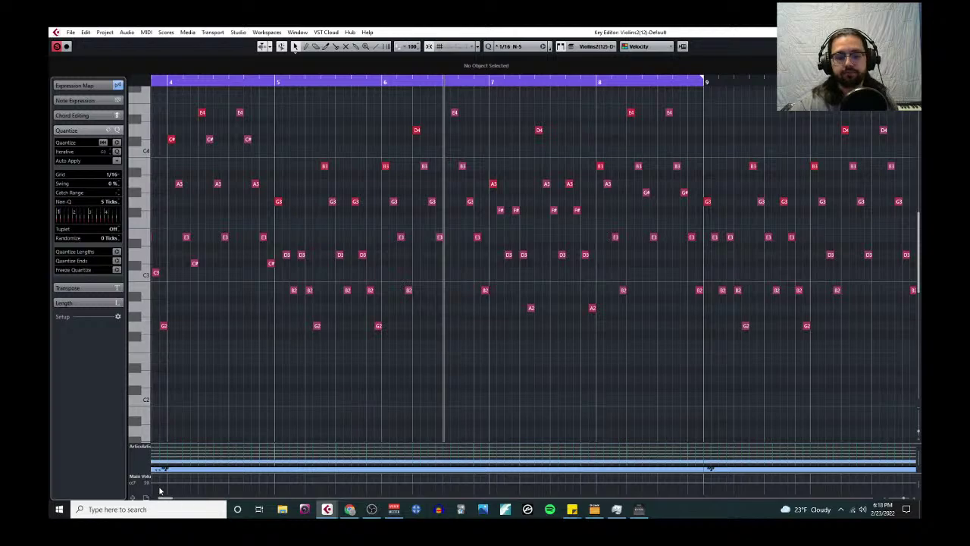
pyautogui.click(149, 475)
pyautogui.click(162, 285)
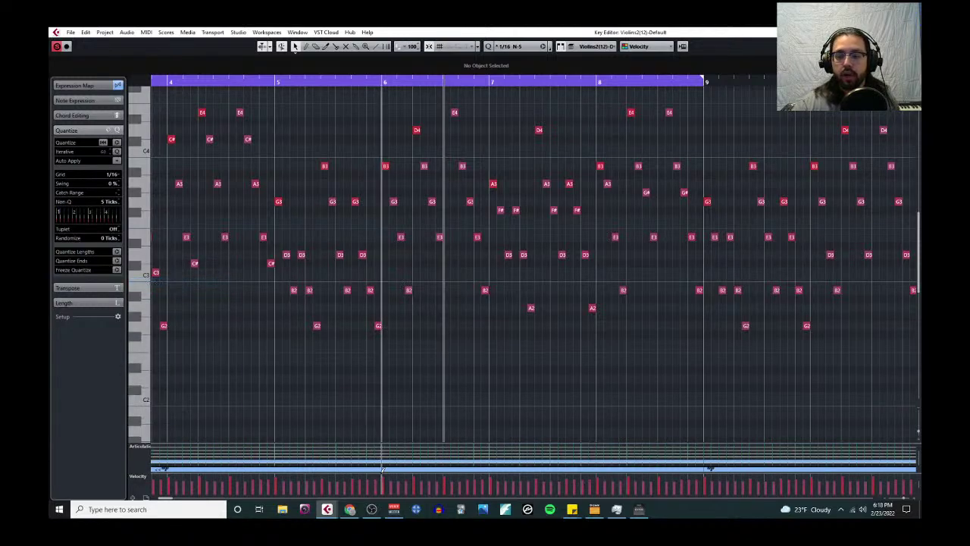
pyautogui.moveTo(382, 469); pyautogui.dragTo(375, 303)
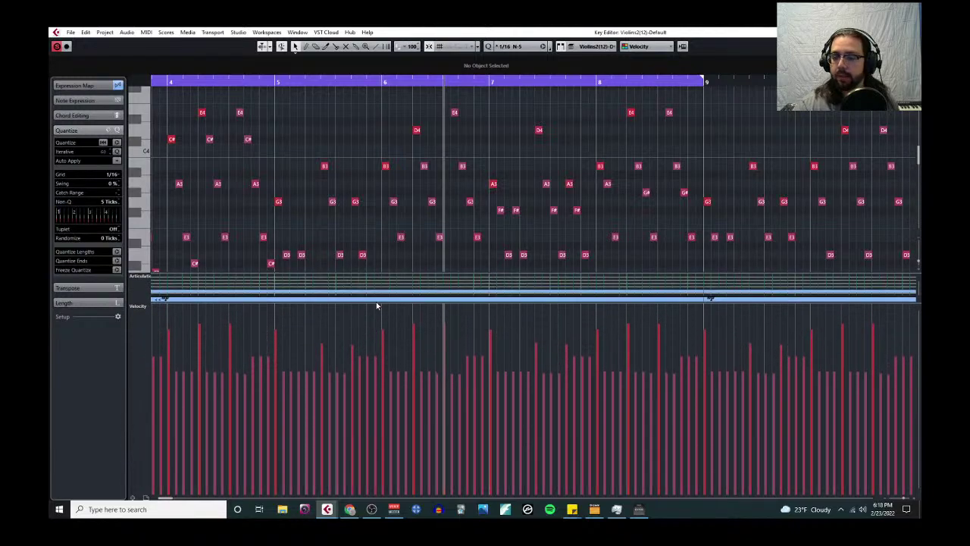
# Step: Select the three accented notes G3, B3 and G3 in bar 1 of the Violins2(12) part
pyautogui.scroll(-2, 386, 235)
pyautogui.scroll(3, 379, 231)
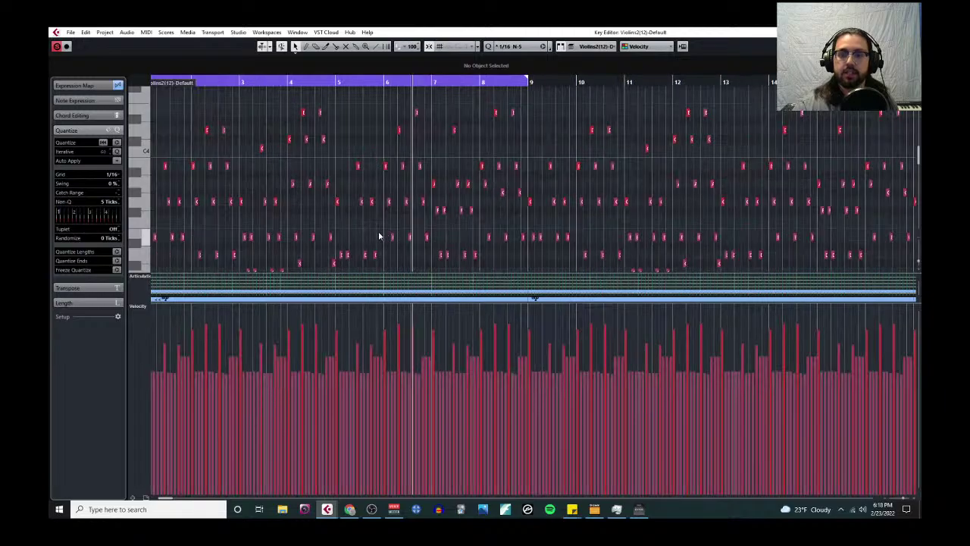
pyautogui.scroll(2, 233, 203)
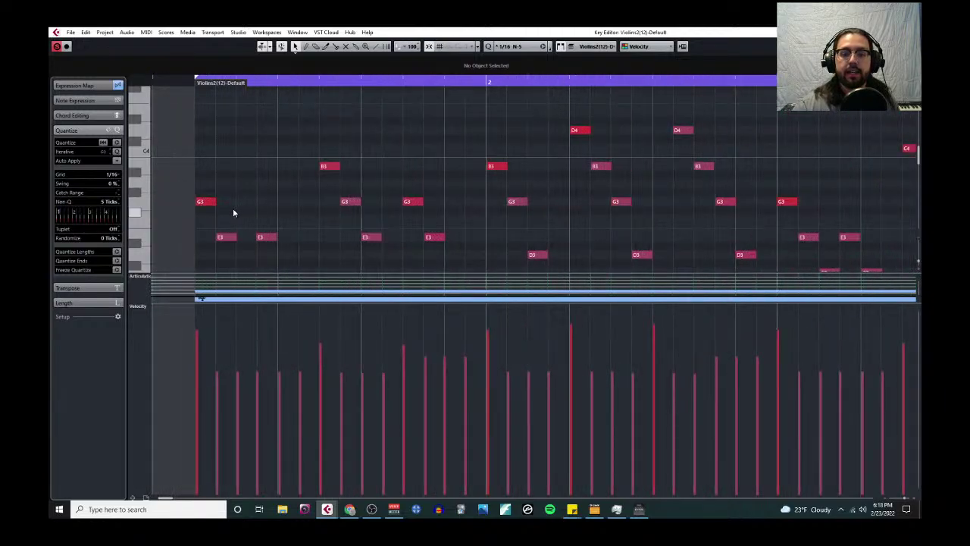
pyautogui.click(203, 201)
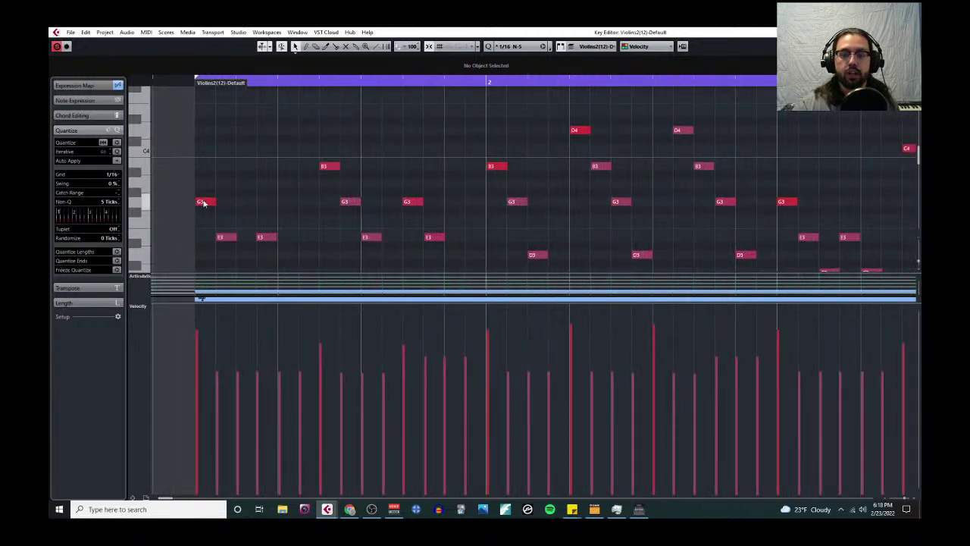
pyautogui.click(335, 169)
pyautogui.keyDown('shift'); pyautogui.click(418, 204); pyautogui.keyUp('shift')
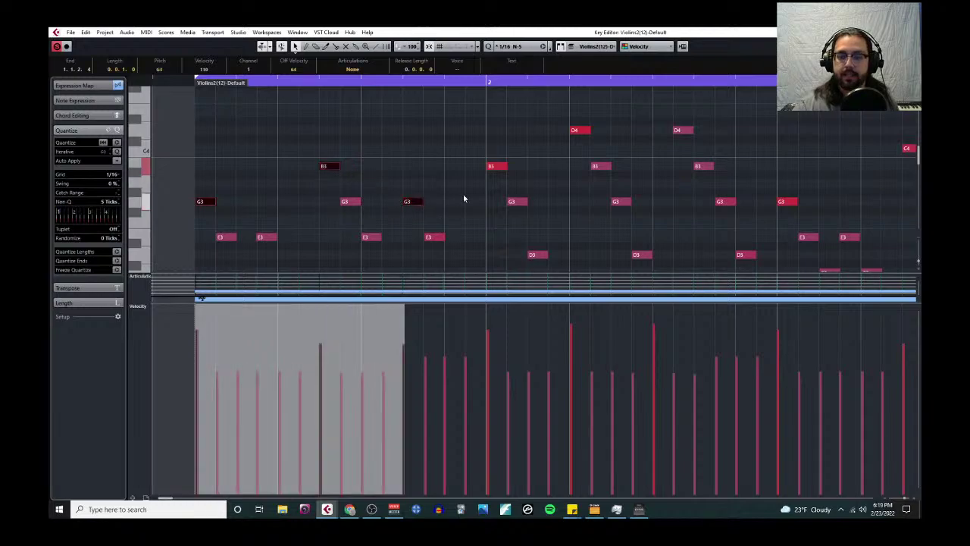
# Step: Shrink the Velocity lane of the Violins2(12) part so that its full note range is easier to view
pyautogui.scroll(-2, 446, 206)
pyautogui.scroll(-2, 447, 212)
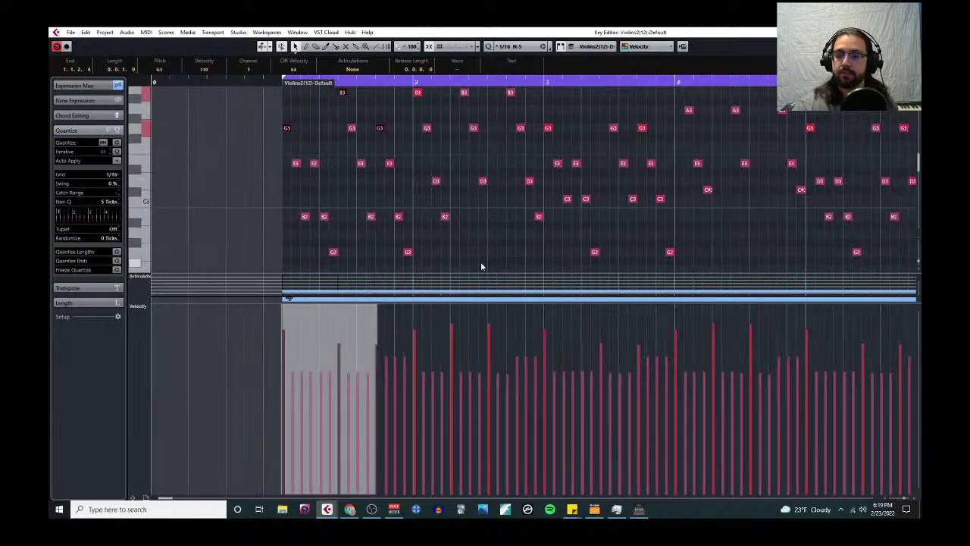
pyautogui.hscroll(2, 439, 238)
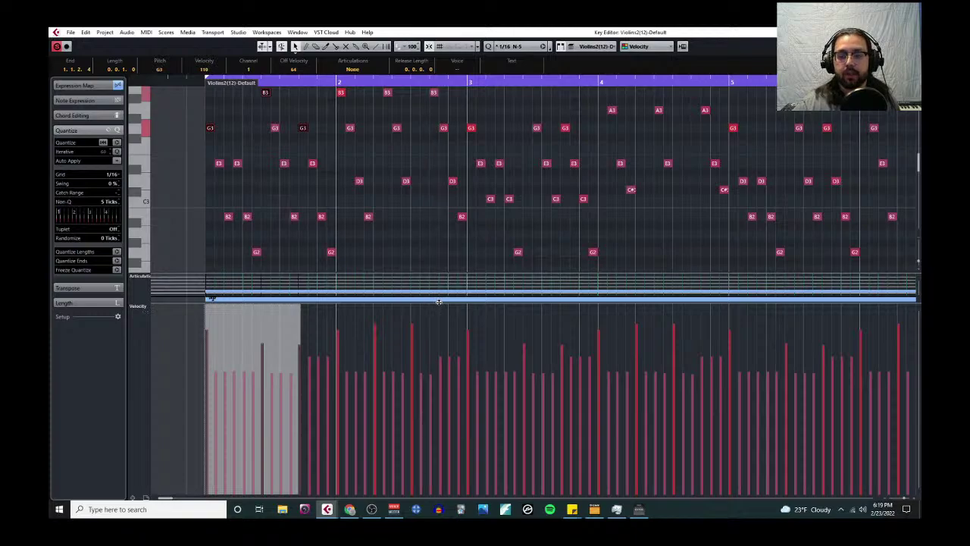
pyautogui.moveTo(438, 301); pyautogui.dragTo(434, 417)
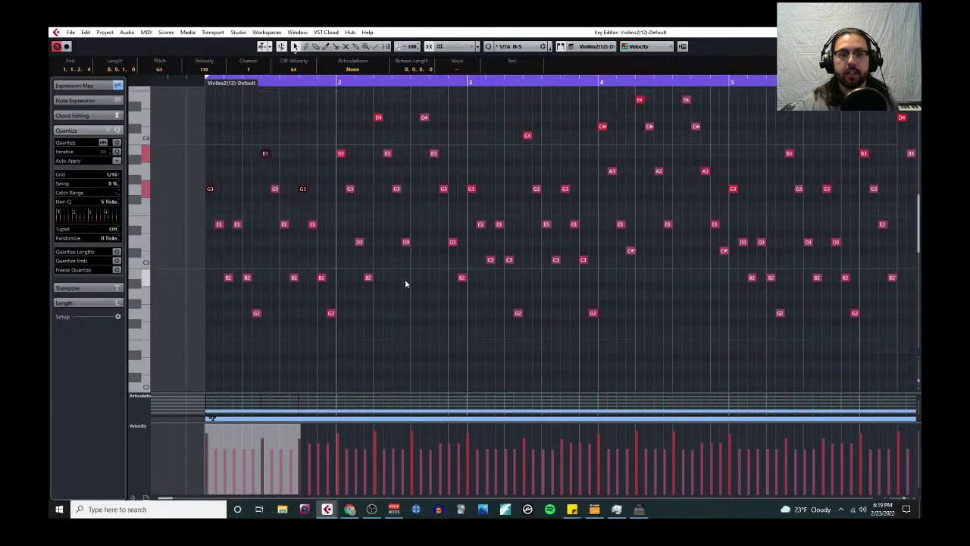
# Step: Try to select the Violins2(12) notes across bars 1 to 8
pyautogui.press('g')
pyautogui.press('g')
pyautogui.press('g')
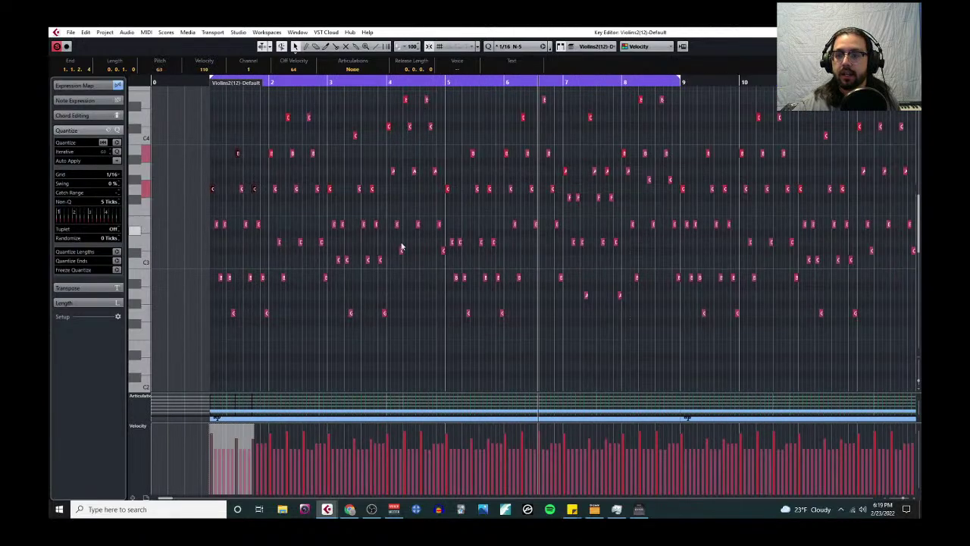
pyautogui.moveTo(666, 334); pyautogui.dragTo(183, 97)
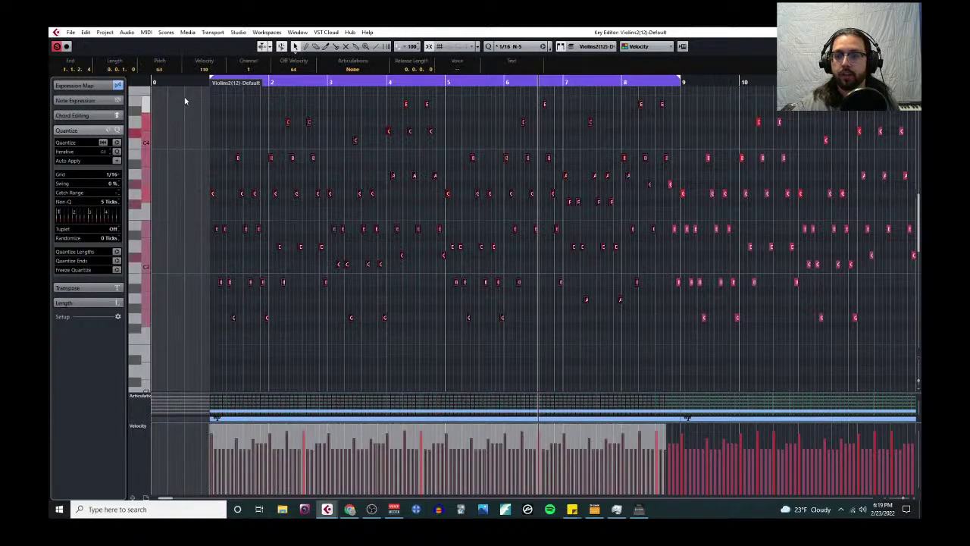
pyautogui.scroll(3, 364, 270)
pyautogui.hscroll(-5, 398, 229)
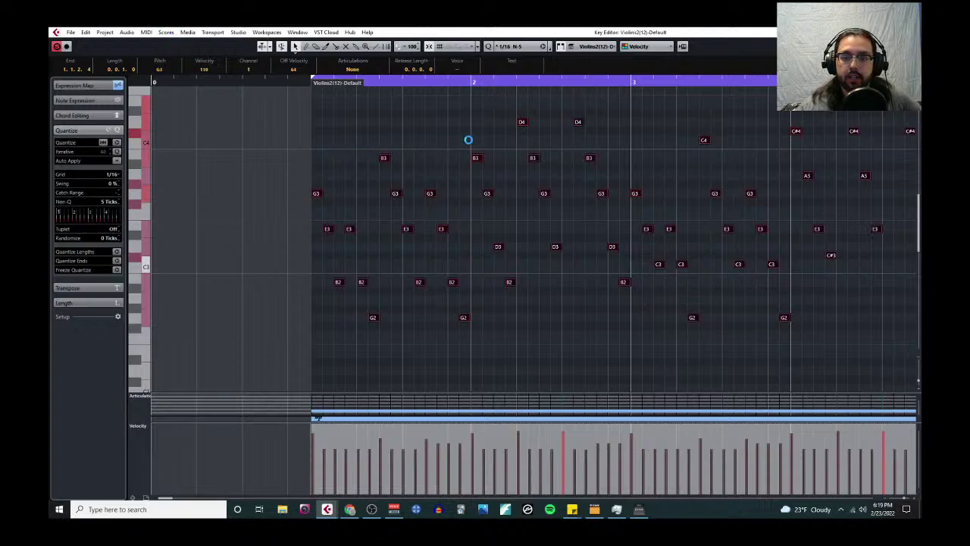
pyautogui.press('g')
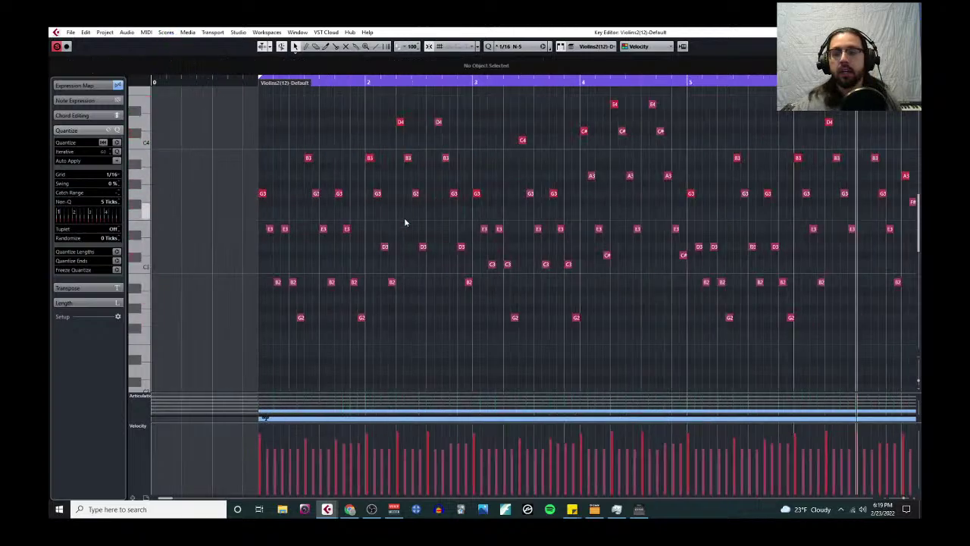
# Step: Select the notes from E4 down to G2 in bars 1 to 8 of the Violins2(12) part
pyautogui.press('g')
pyautogui.press('g')
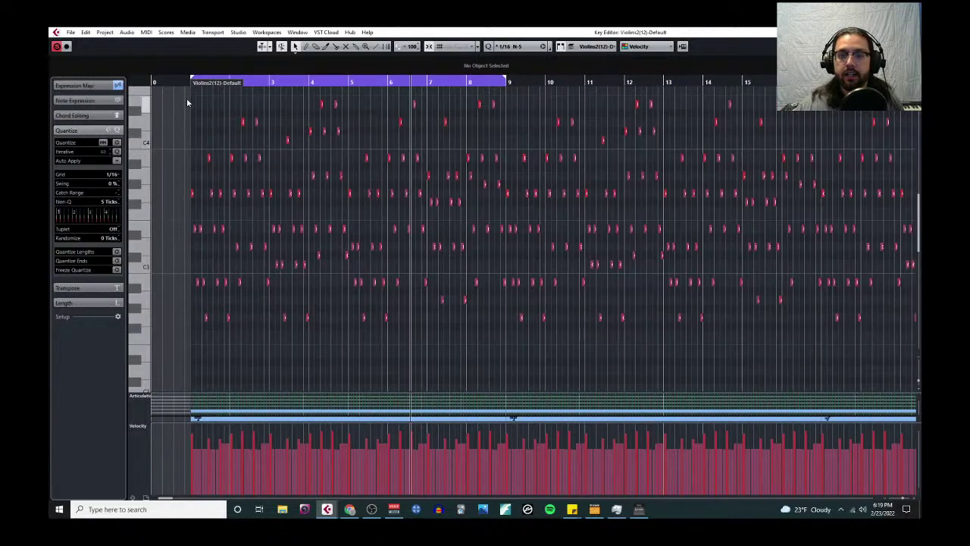
pyautogui.moveTo(188, 96); pyautogui.dragTo(490, 364)
pyautogui.press('h')
pyautogui.press('h')
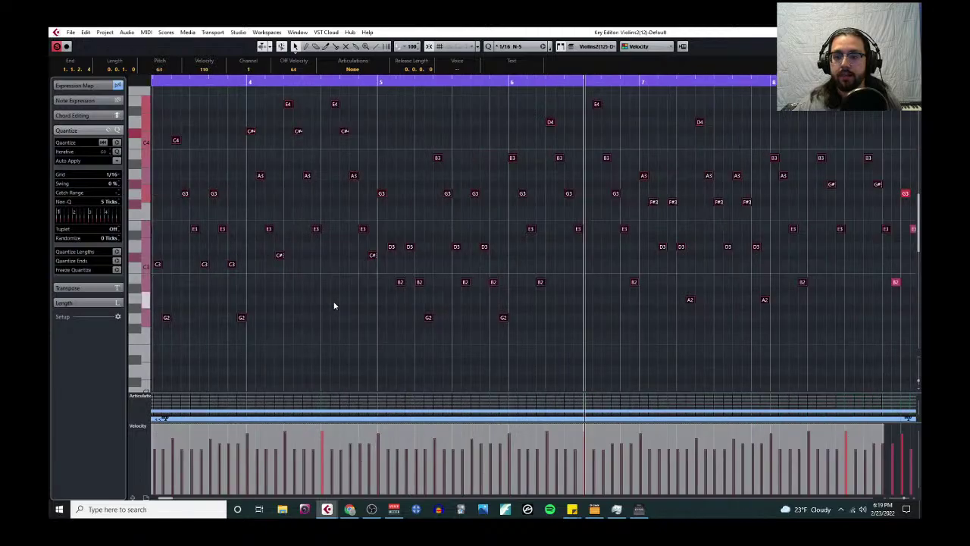
pyautogui.hscroll(-5, 329, 265)
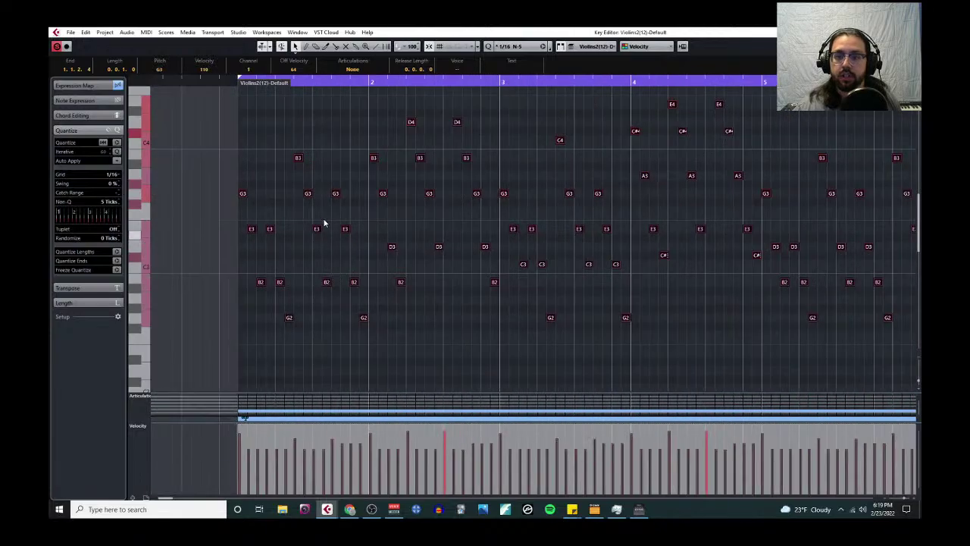
# Step: Load the Velocity 6% Variability preset in the Logical Editor, check for unselected higher notes, and close the editor without applying it
pyautogui.click(147, 32)
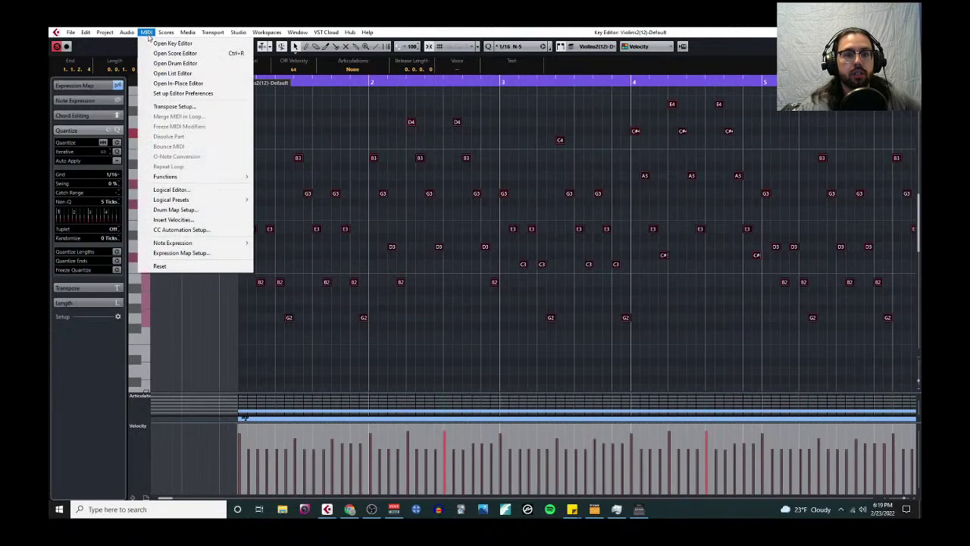
pyautogui.click(189, 191)
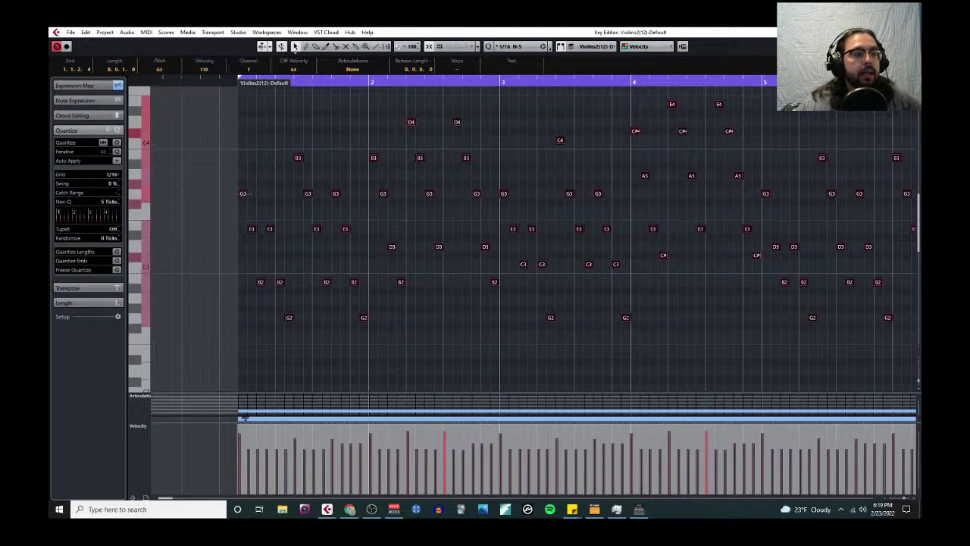
pyautogui.moveTo(408, 144); pyautogui.dragTo(498, 134)
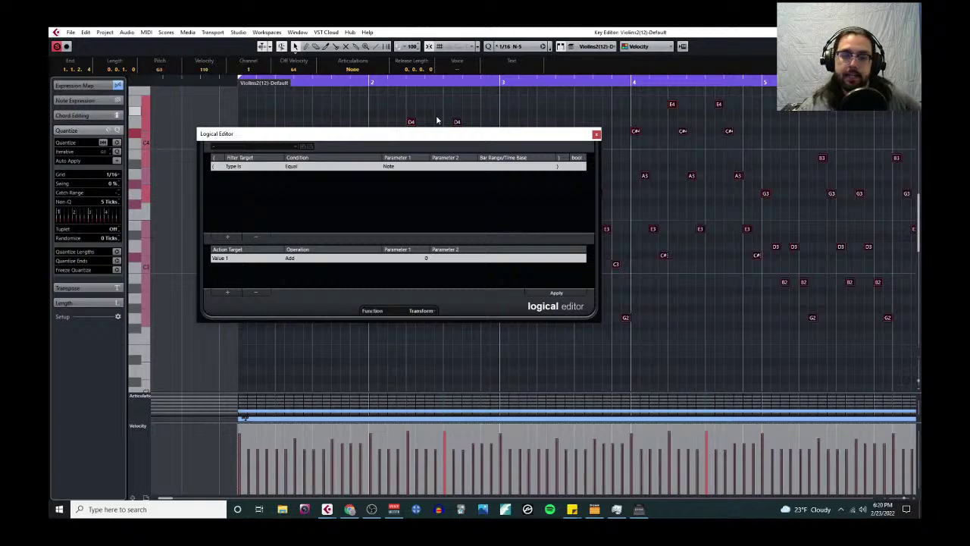
pyautogui.moveTo(422, 136); pyautogui.dragTo(730, 91)
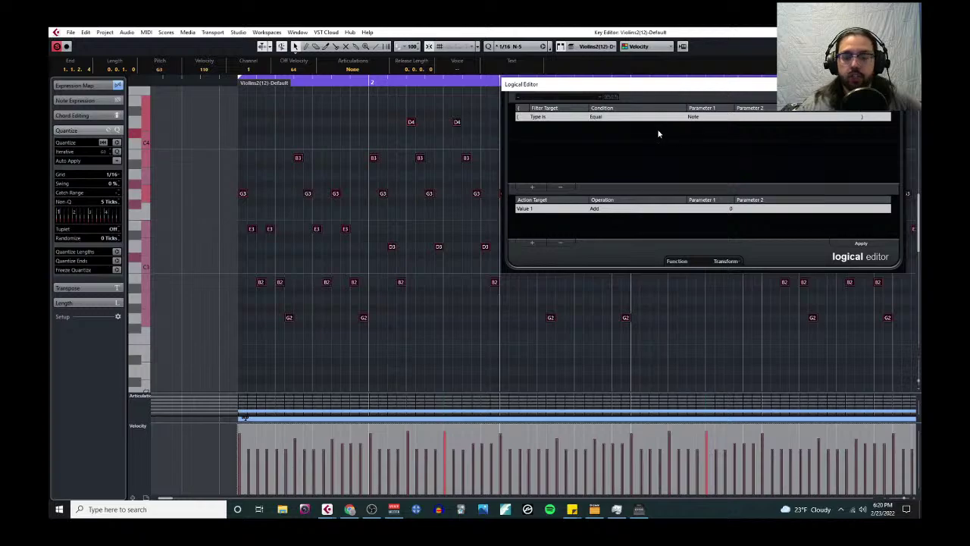
pyautogui.click(600, 100)
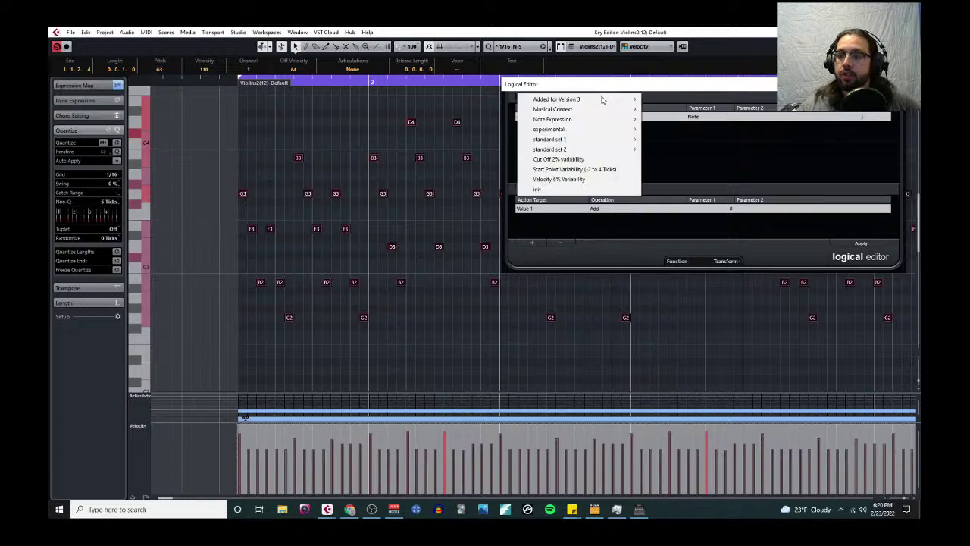
pyautogui.click(593, 180)
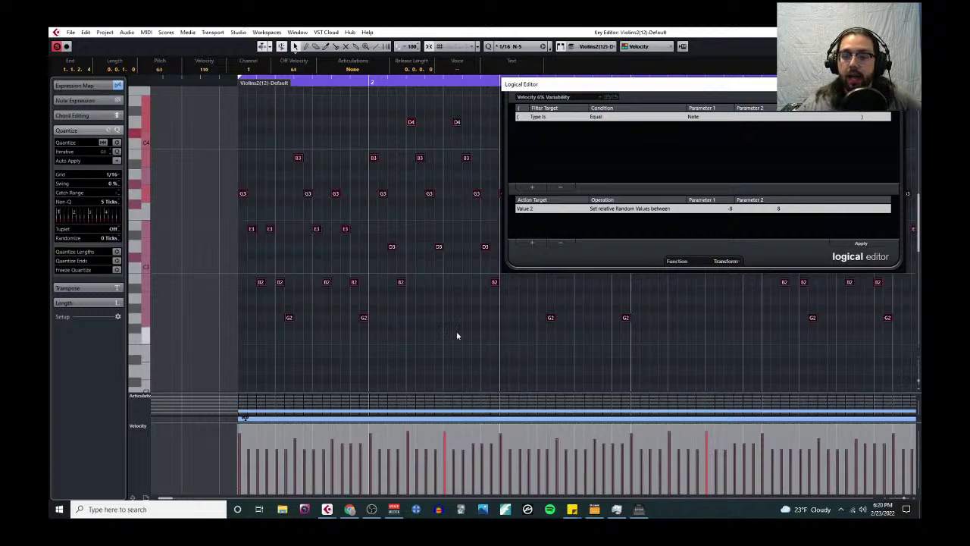
pyautogui.scroll(5, 457, 330)
pyautogui.scroll(2, 457, 322)
pyautogui.scroll(-3, 455, 320)
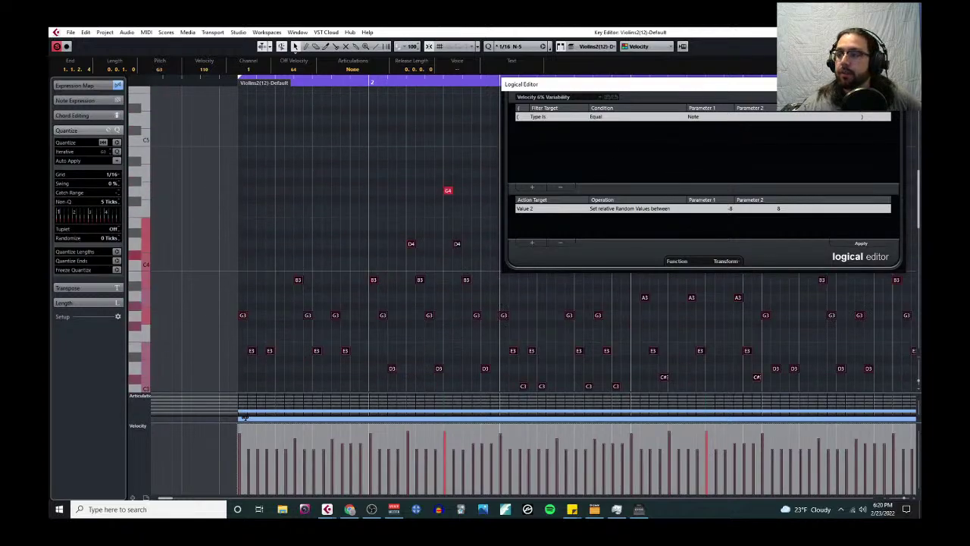
pyautogui.press('Escape')
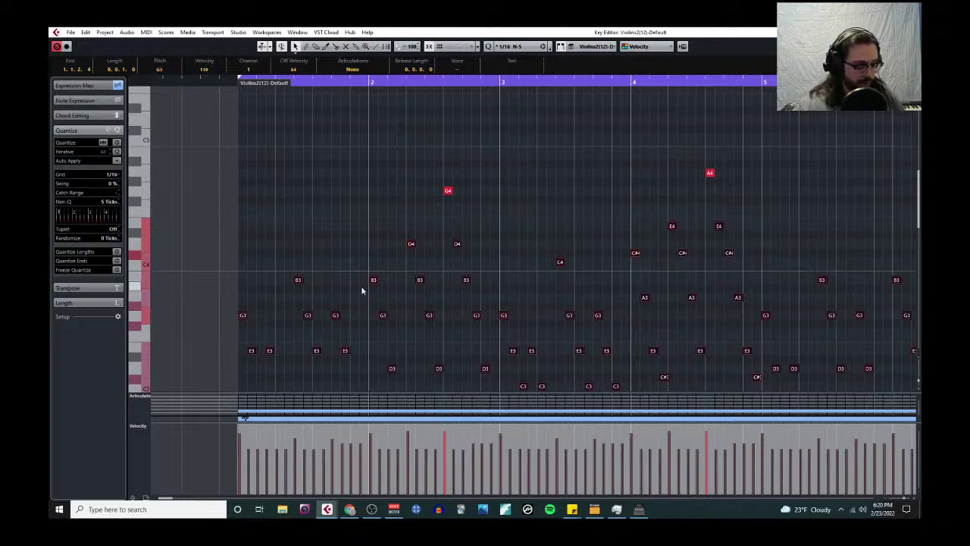
# Step: Select all the notes in bars 1 to 8, including the high G4 and A4 accents
pyautogui.press('g')
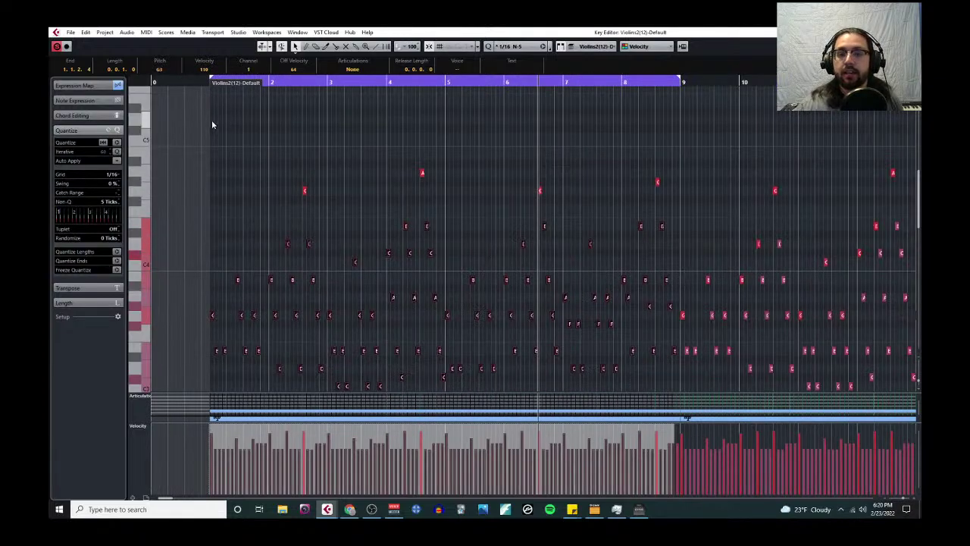
pyautogui.moveTo(211, 120); pyautogui.dragTo(672, 282)
pyautogui.scroll(-3, 617, 249)
pyautogui.scroll(-6, 647, 262)
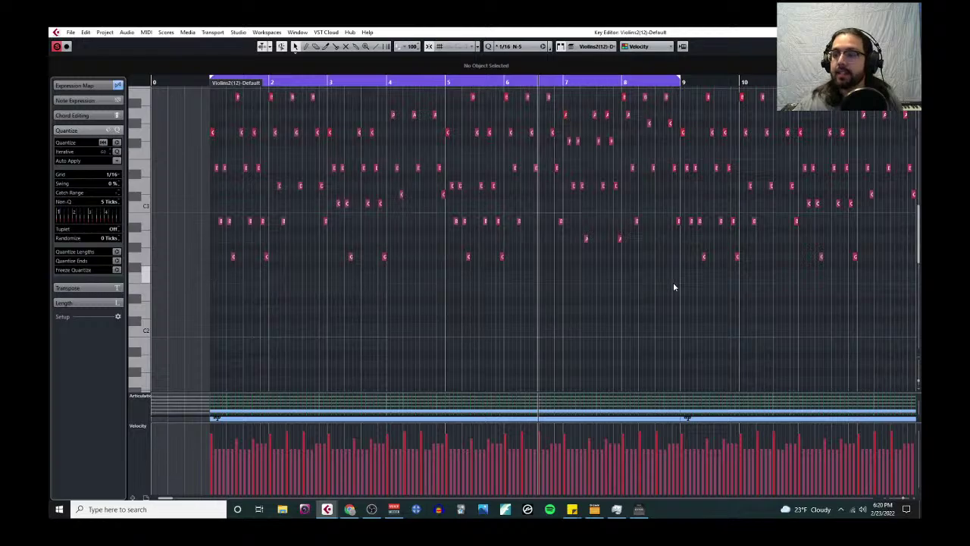
pyautogui.scroll(9, 299, 218)
pyautogui.scroll(2, 270, 220)
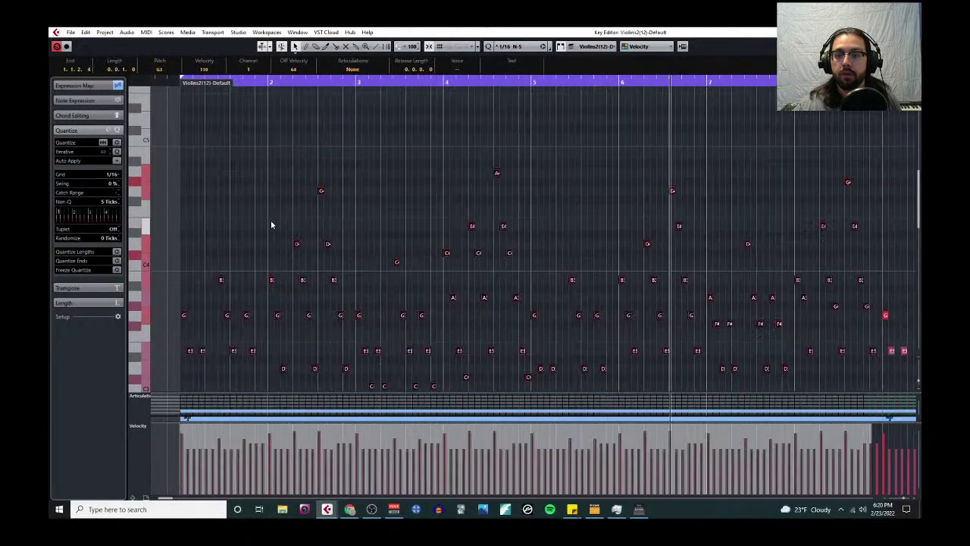
# Step: Apply the Logical Editor's Velocity 6% Variability preset to the selected notes, close the editor, and play the part back
pyautogui.click(147, 33)
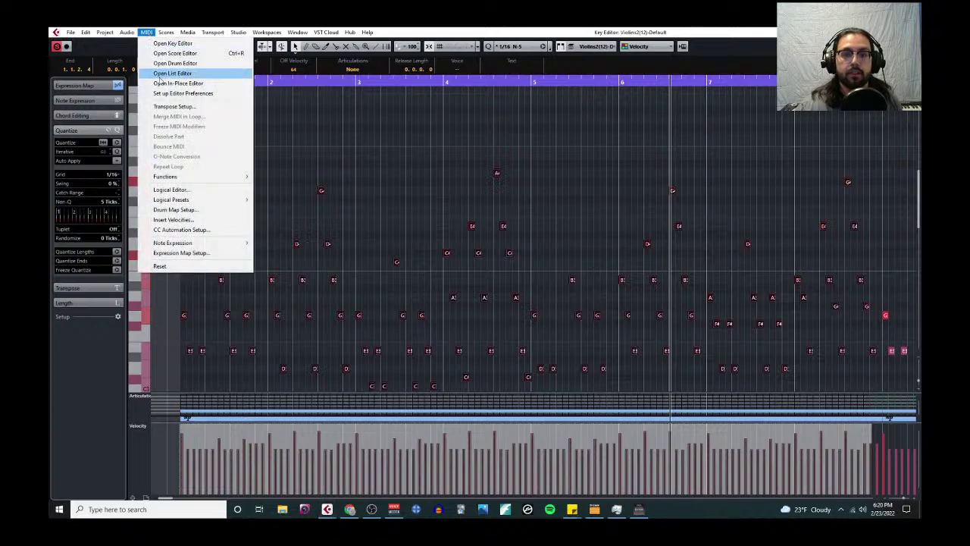
pyautogui.click(193, 191)
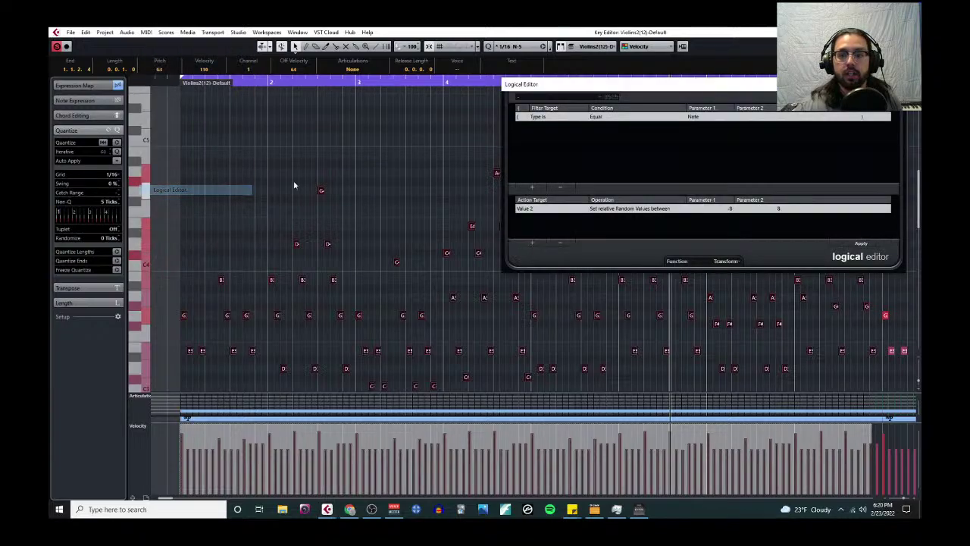
pyautogui.click(588, 101)
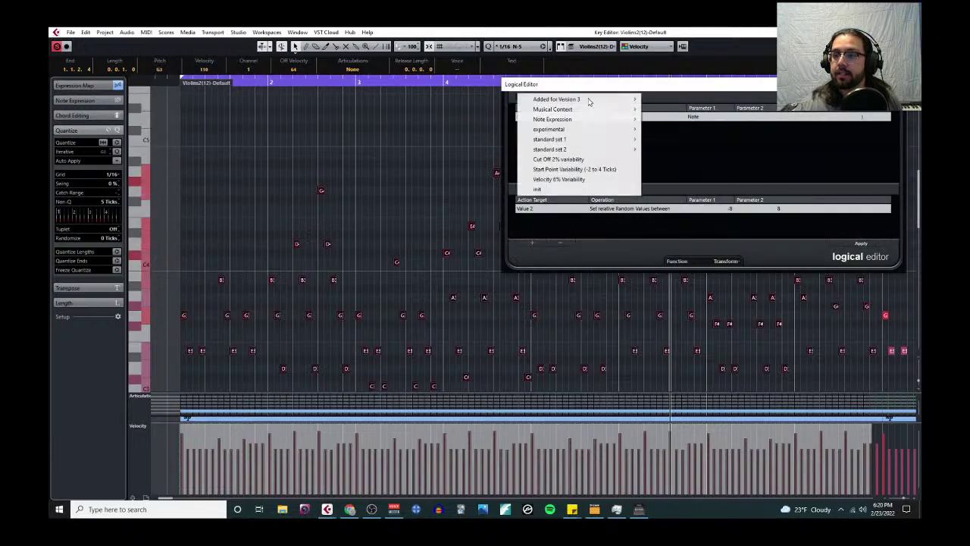
pyautogui.click(564, 179)
pyautogui.click(856, 244)
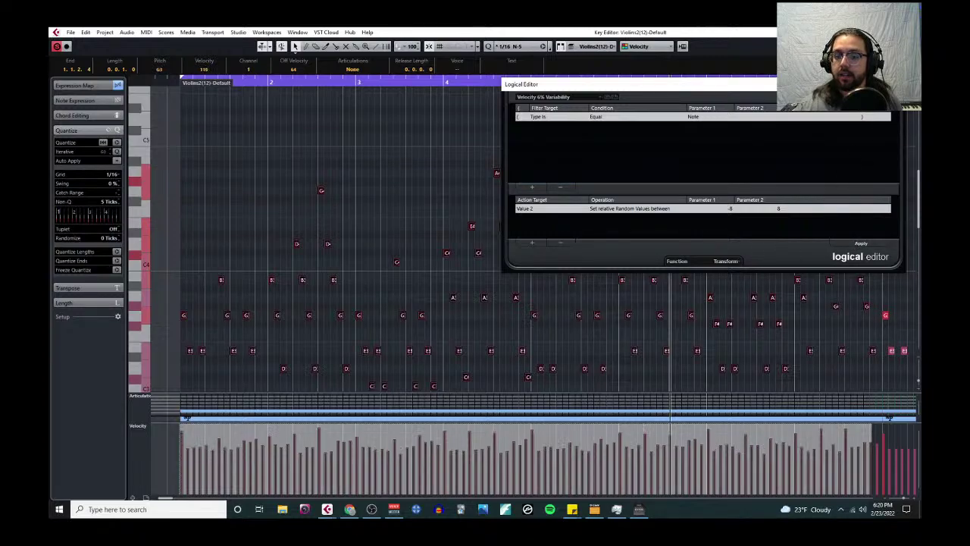
pyautogui.press('Escape')
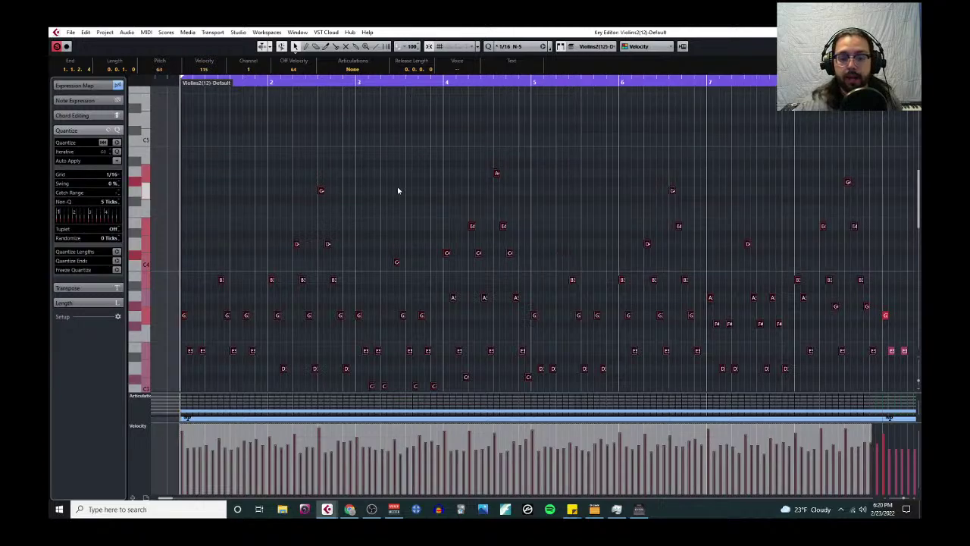
pyautogui.press('space')
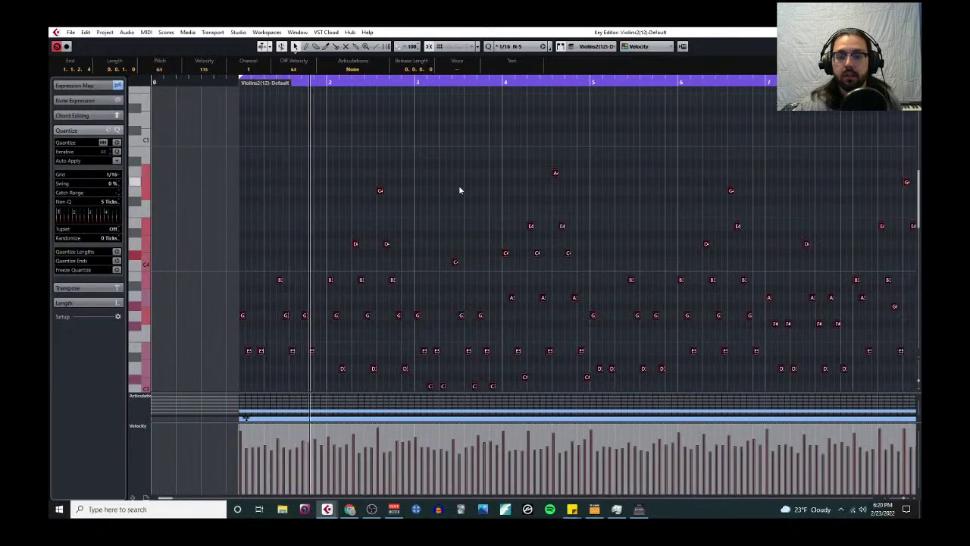
pyautogui.scroll(-2, 459, 185)
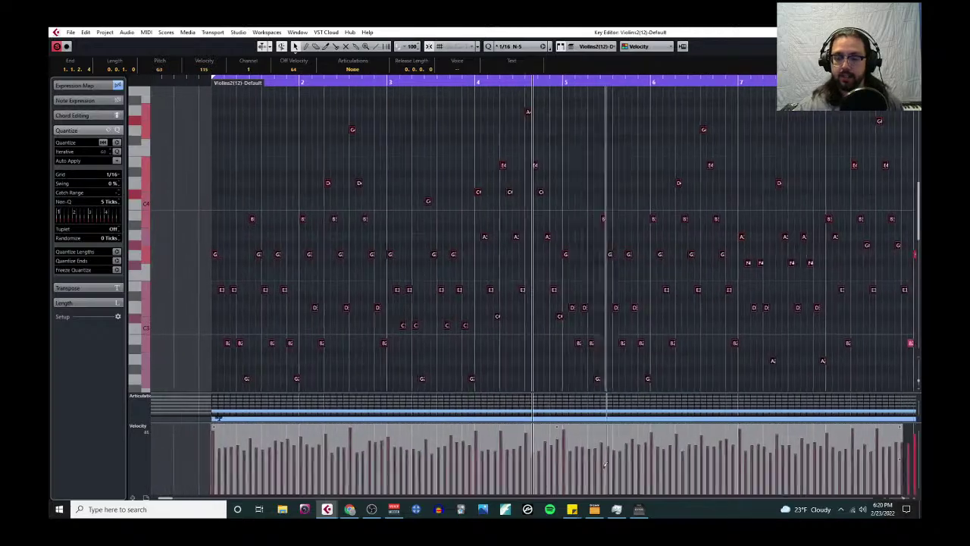
# Step: Apply the Logical Editor's Start Point Variability (-2 to 4 Ticks) preset to the selected notes in bars 1 to 8
pyautogui.press('g')
pyautogui.press('g')
pyautogui.press('g')
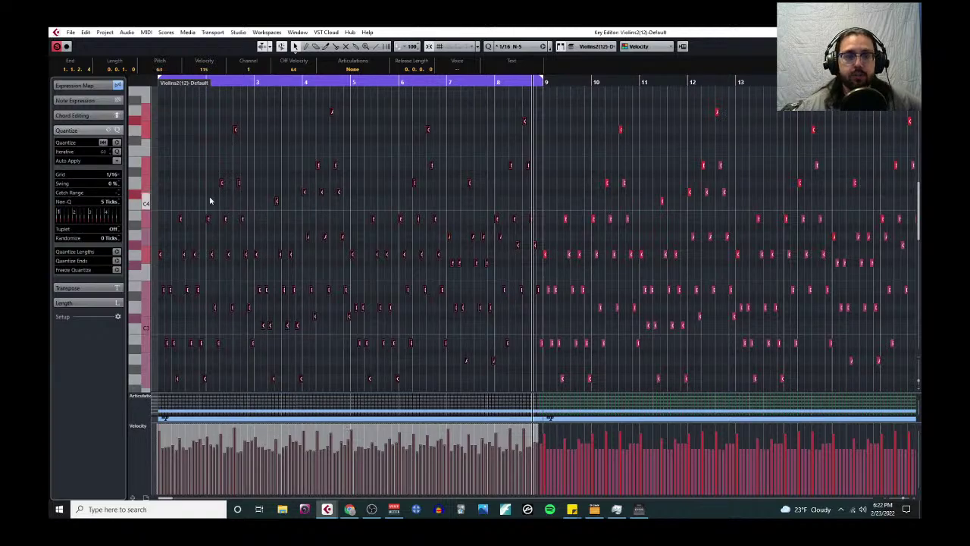
pyautogui.click(148, 33)
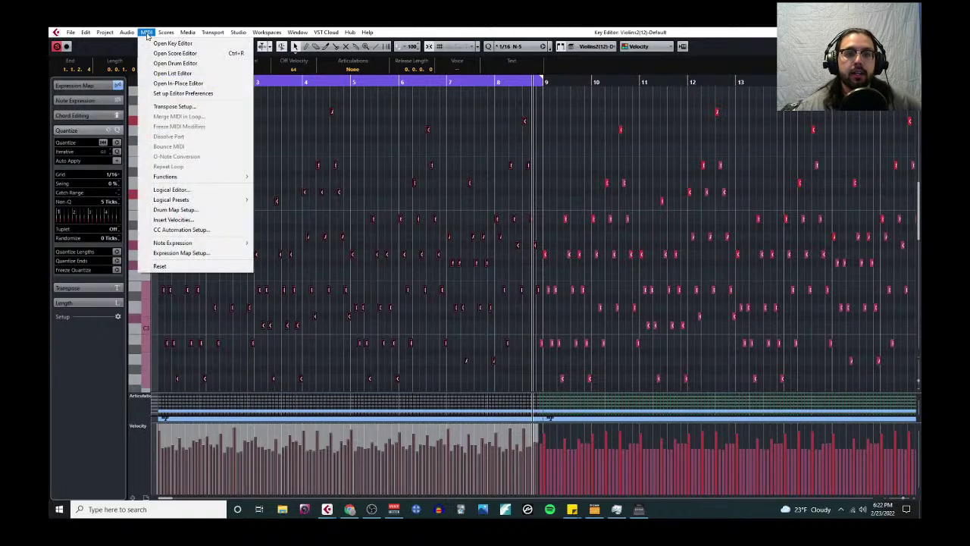
pyautogui.click(190, 188)
pyautogui.click(527, 97)
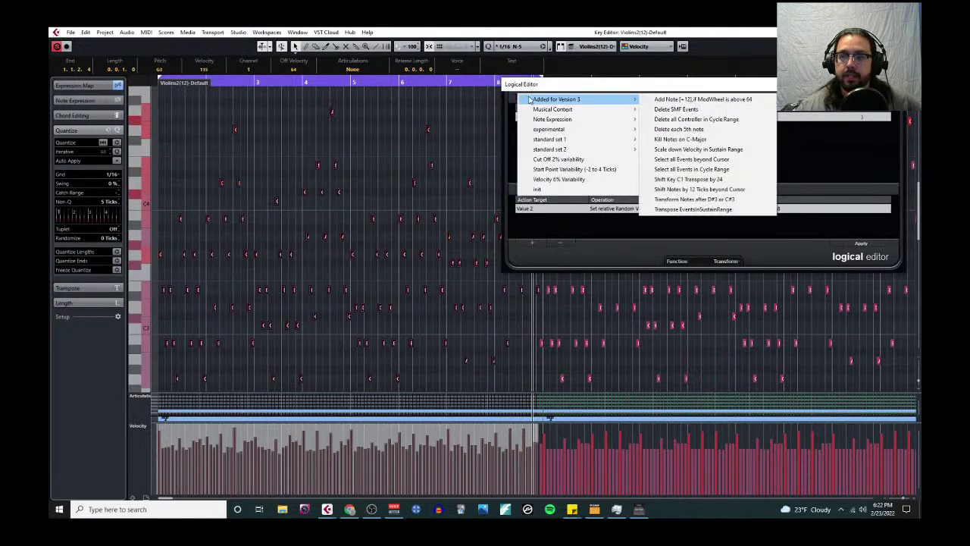
pyautogui.moveTo(558, 150)
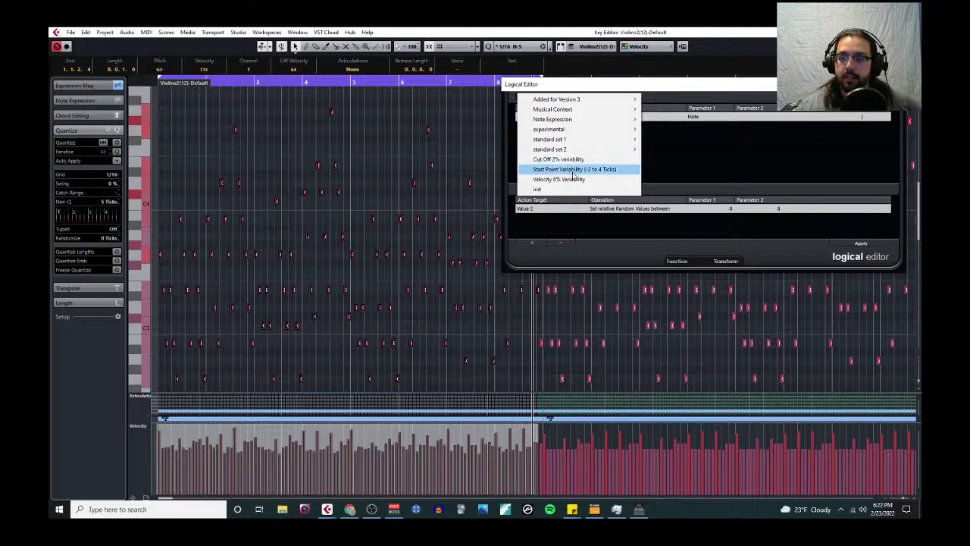
pyautogui.click(573, 169)
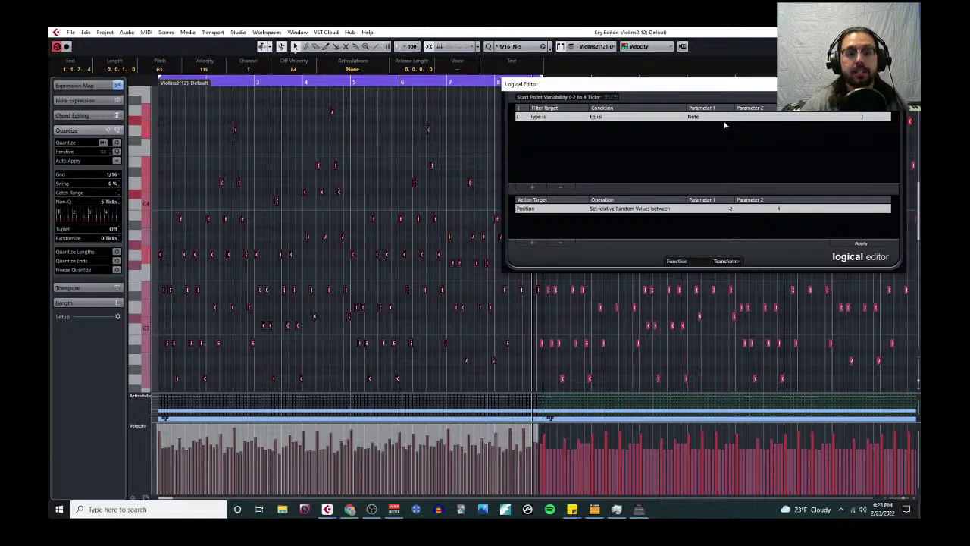
pyautogui.click(862, 244)
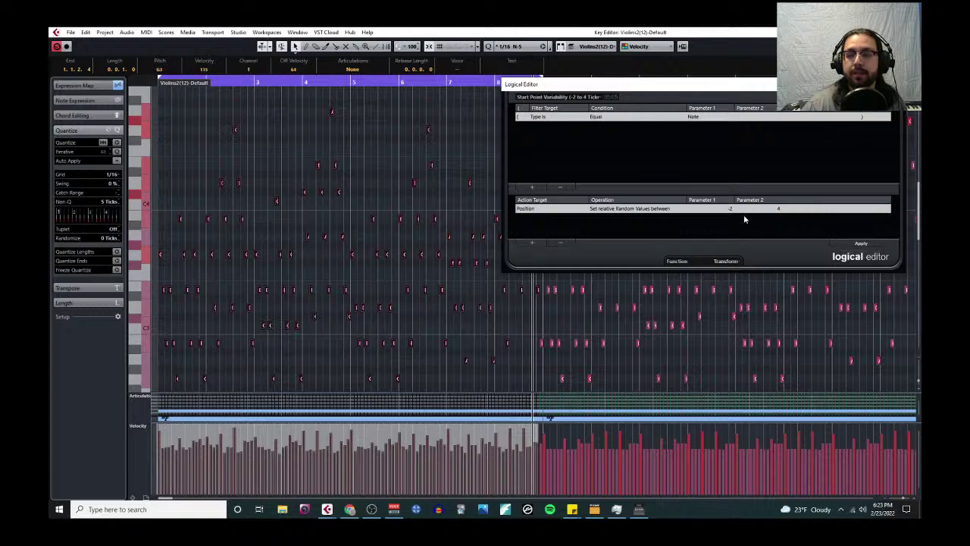
pyautogui.click(859, 245)
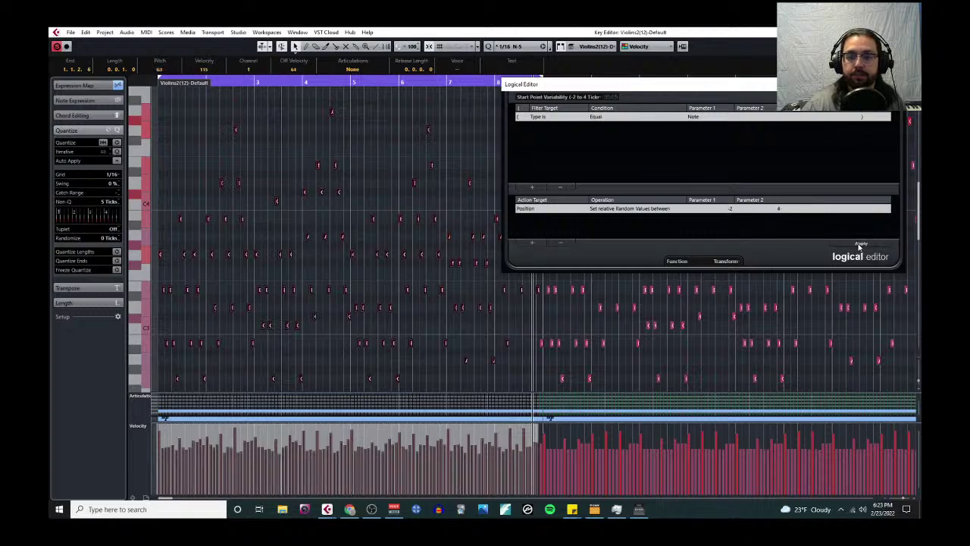
# Step: Close the Logical Editor, play the second violins back from bar 1, and deselect the notes
pyautogui.click(770, 84)
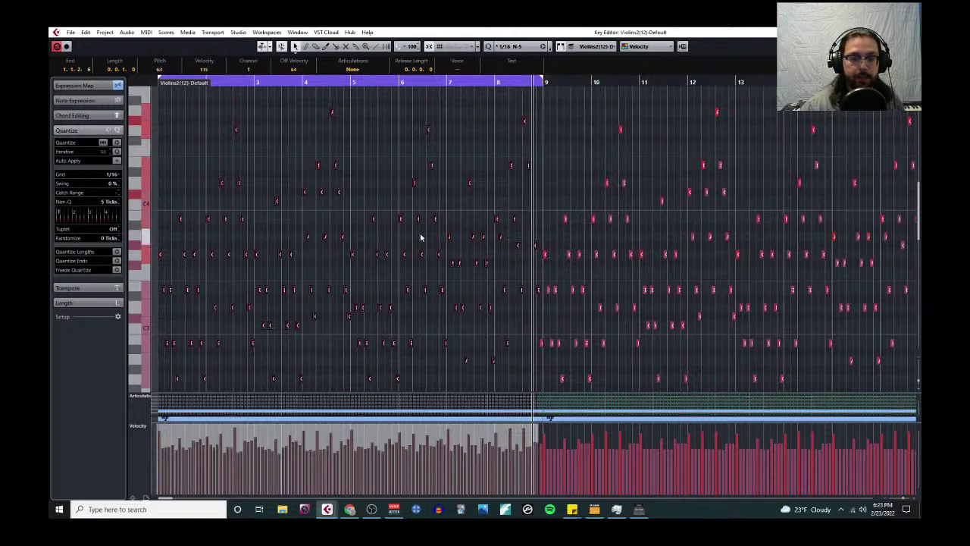
pyautogui.hscroll(-2, 322, 225)
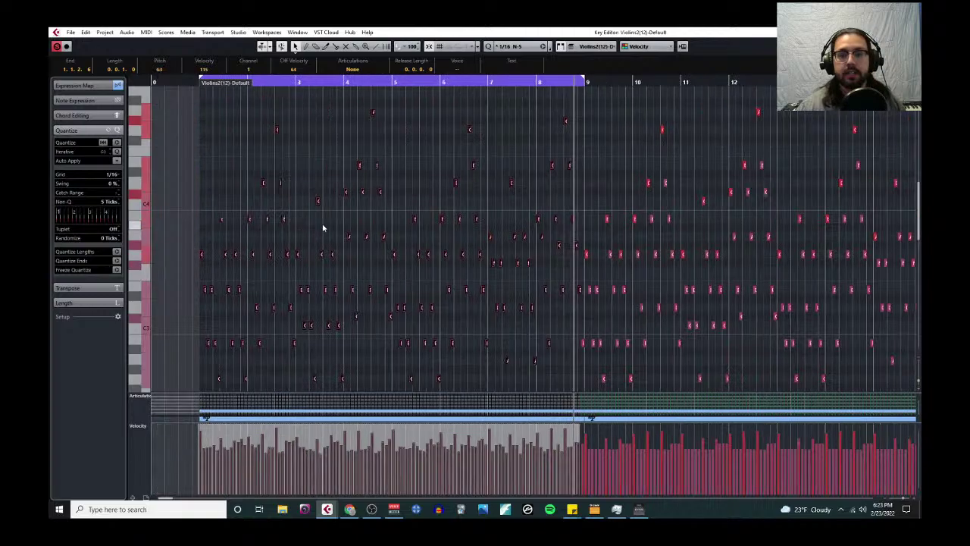
pyautogui.click(198, 81)
pyautogui.press('space')
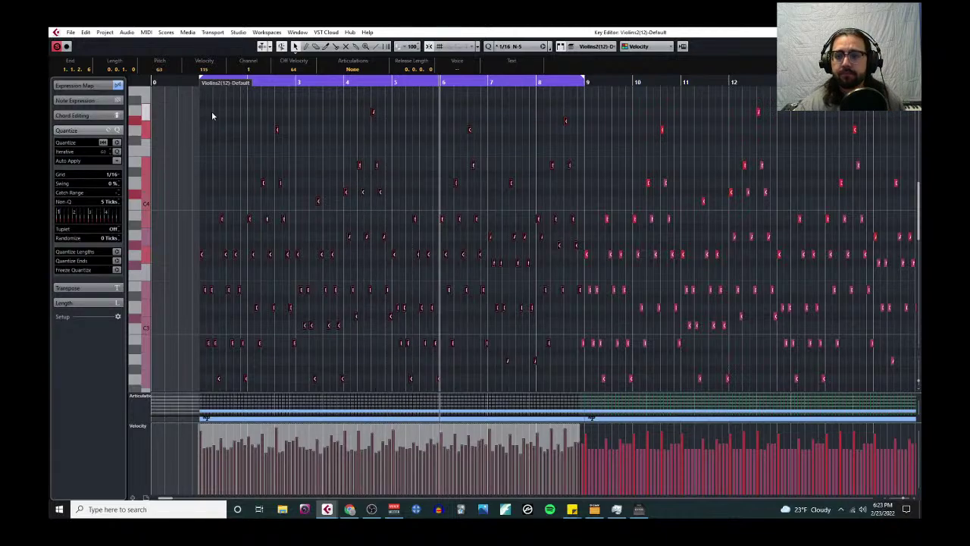
pyautogui.click(405, 146)
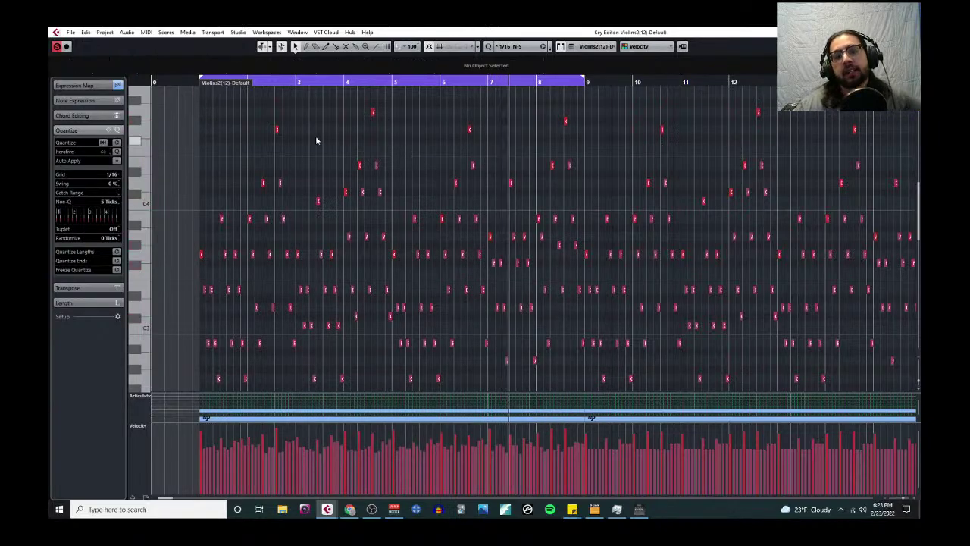
# Step: Apply the Logical Editor's Cut Off 2% variability preset to all notes in bars 1 to 8, then close the editor
pyautogui.moveTo(200, 92); pyautogui.dragTo(584, 340)
pyautogui.scroll(-3, 463, 303)
pyautogui.scroll(3, 462, 302)
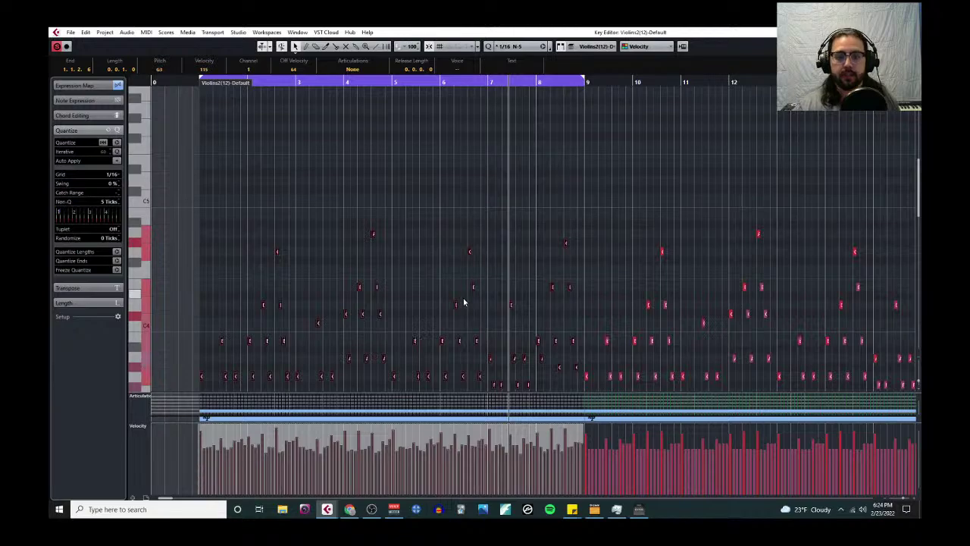
pyautogui.scroll(-3, 428, 288)
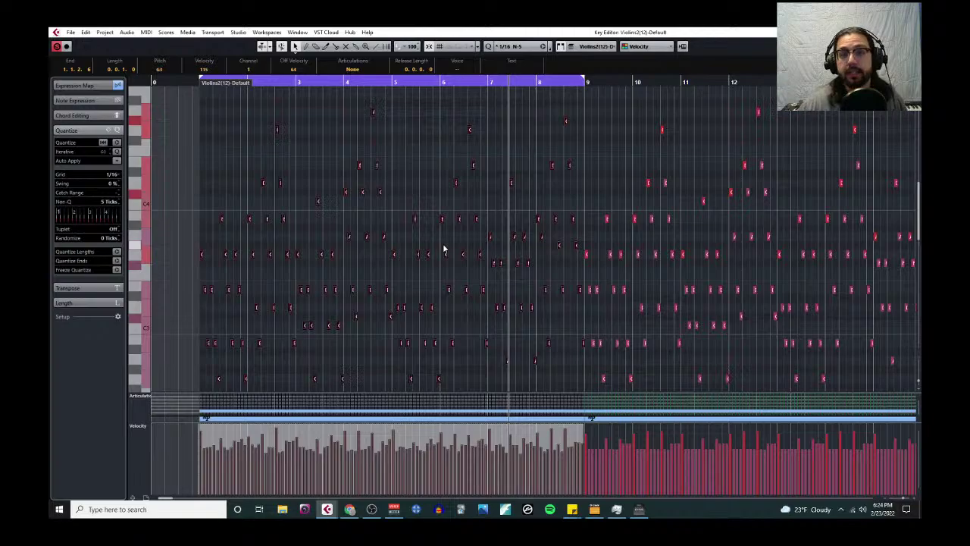
pyautogui.click(147, 32)
pyautogui.click(199, 192)
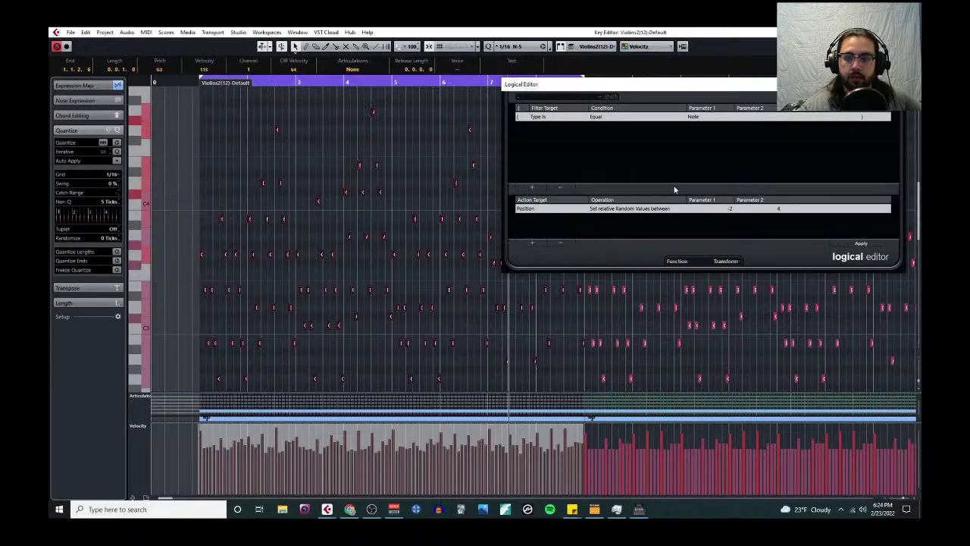
pyautogui.click(582, 96)
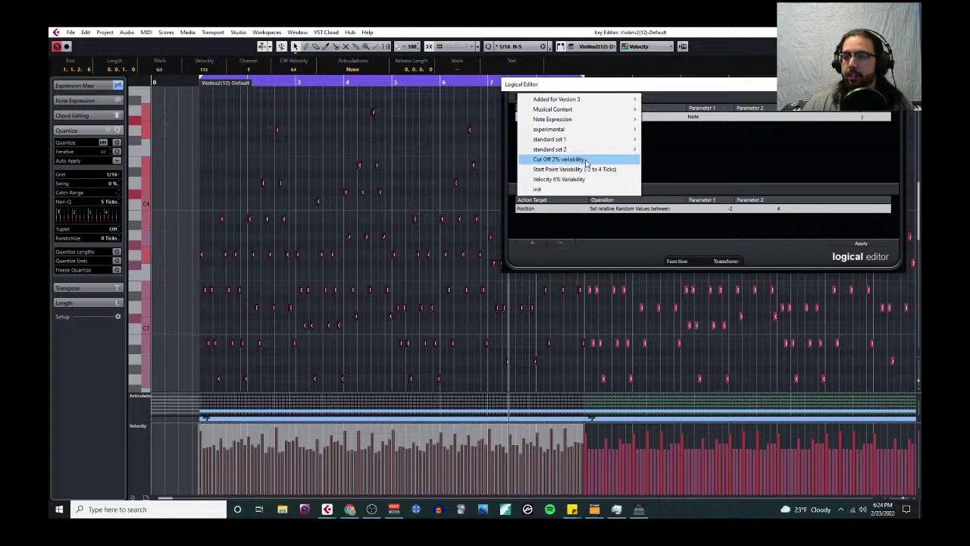
pyautogui.click(585, 161)
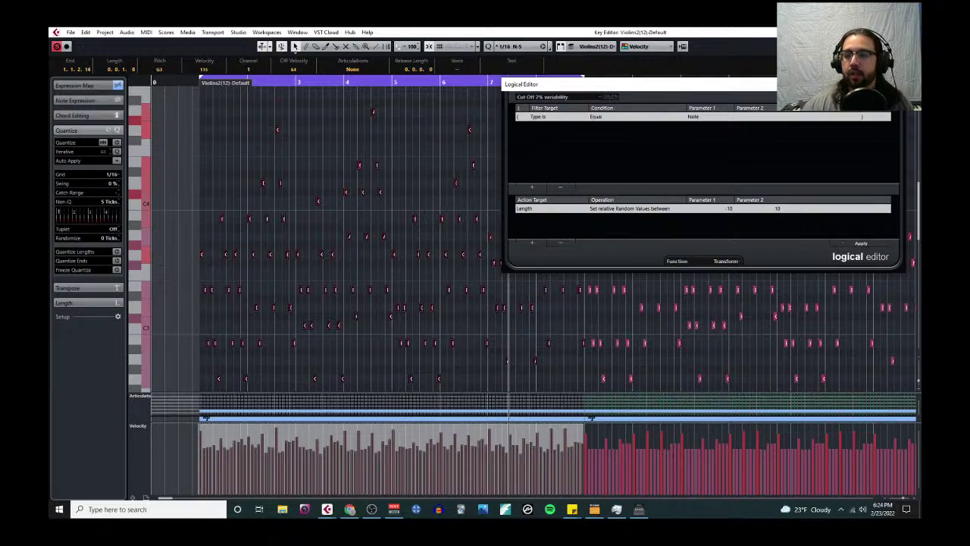
pyautogui.click(232, 85)
# Step: Play the second violins back from bar 1, stop, and return to the project window
pyautogui.click(199, 82)
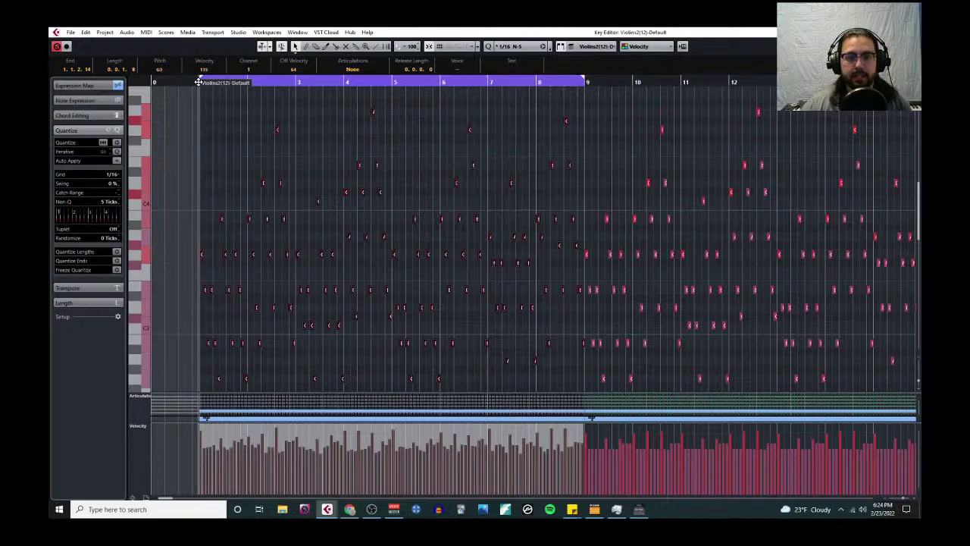
pyautogui.press('space')
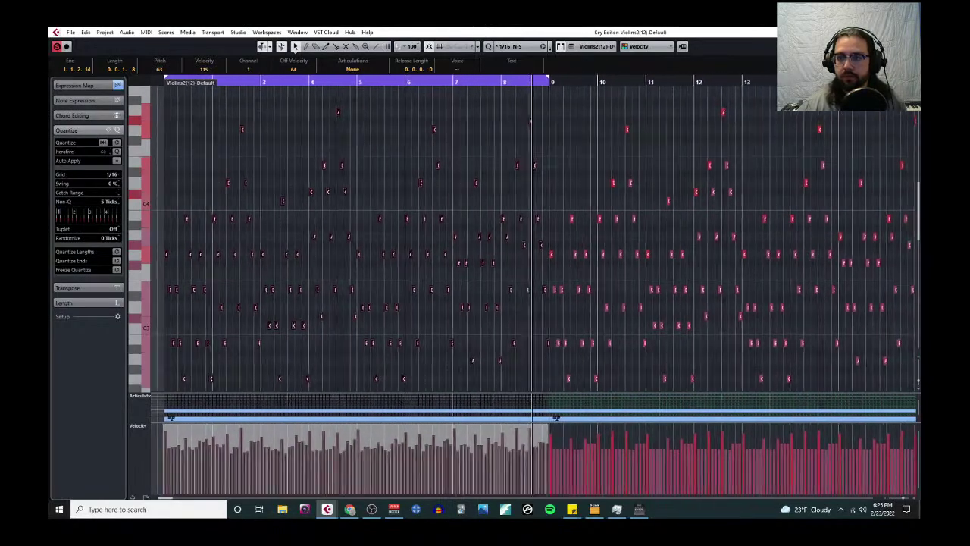
pyautogui.press('Escape')
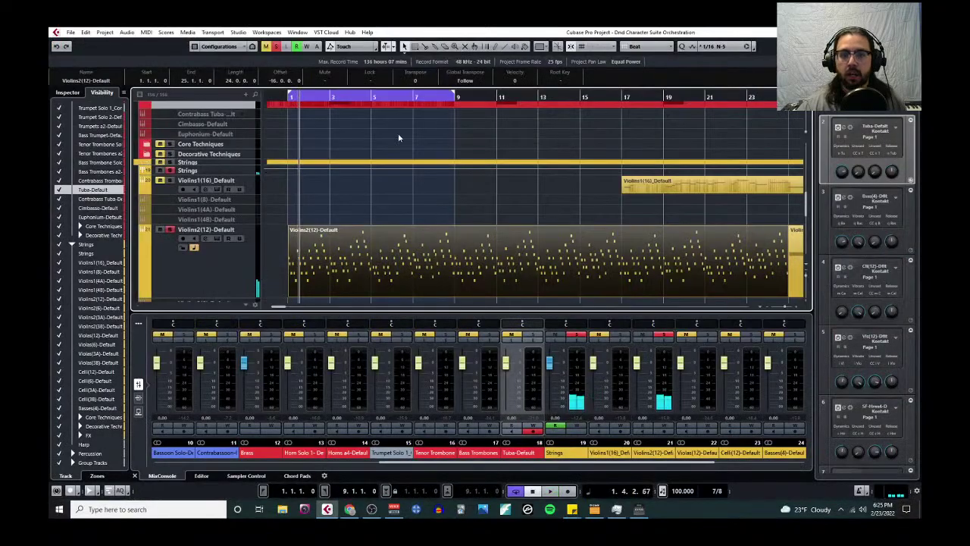
# Step: Solo the Basses(4) and Tuba tracks alongside the second violins
pyautogui.scroll(-4, 278, 188)
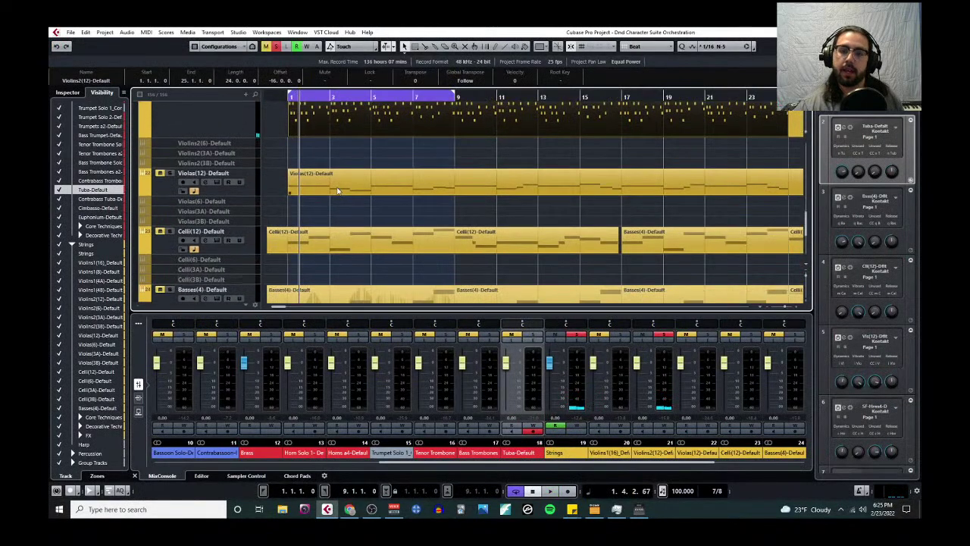
pyautogui.scroll(-2, 337, 197)
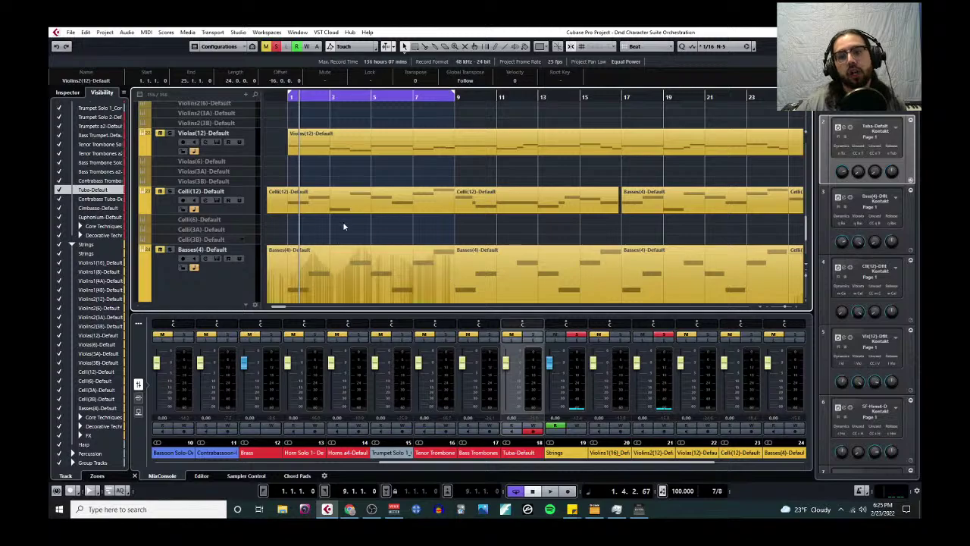
pyautogui.scroll(-2, 350, 266)
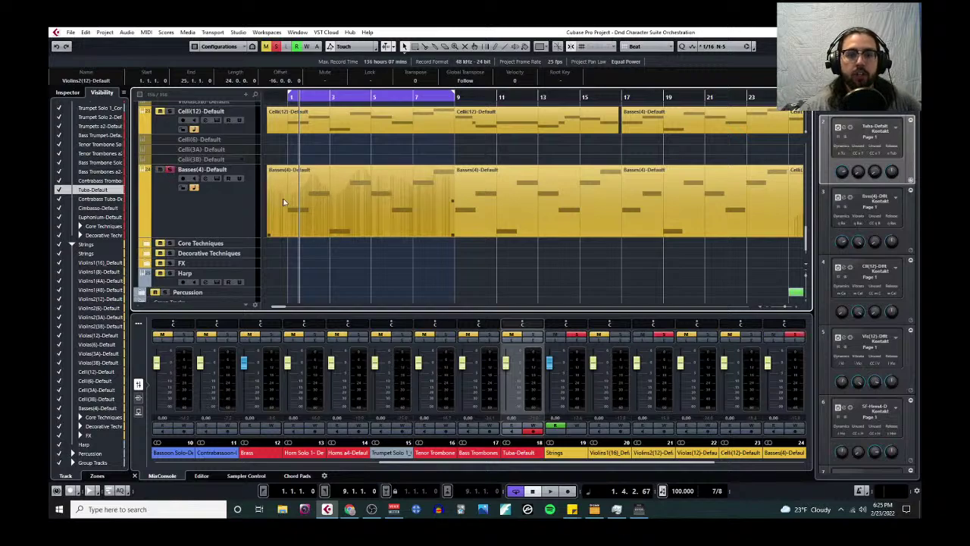
pyautogui.scroll(10, 234, 229)
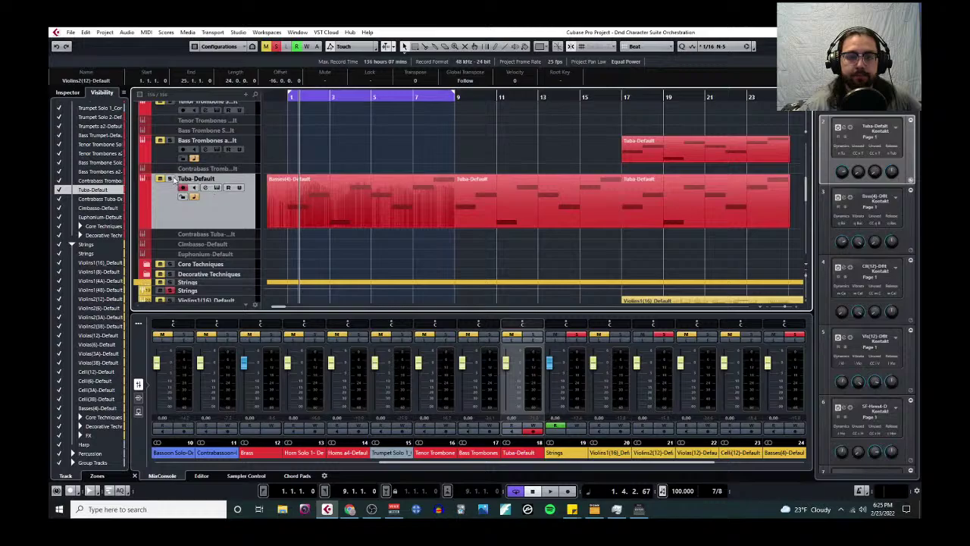
pyautogui.scroll(-10, 176, 184)
# Step: Open the first Basses(4) part in the Key Editor and enlarge the note area above the controller lane
pyautogui.click(317, 226)
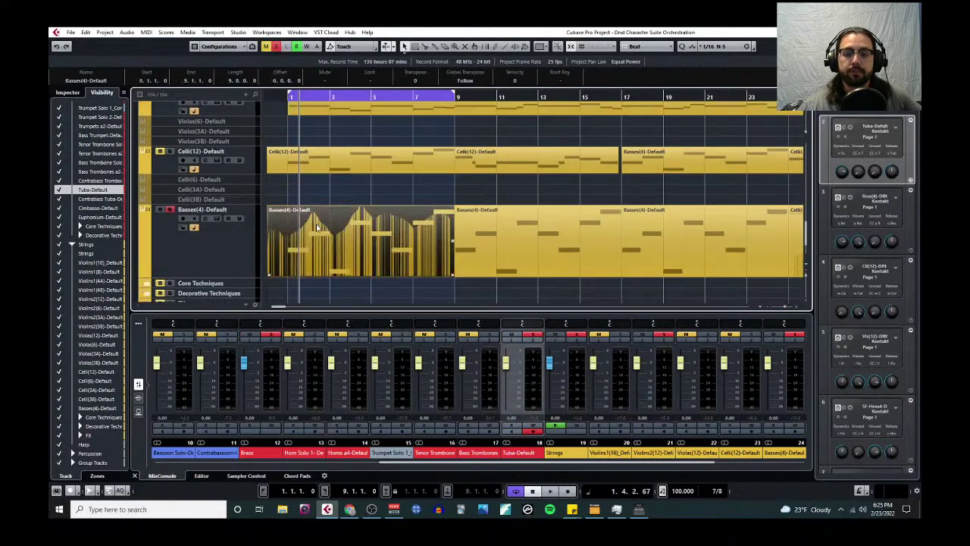
pyautogui.click(147, 33)
pyautogui.click(163, 45)
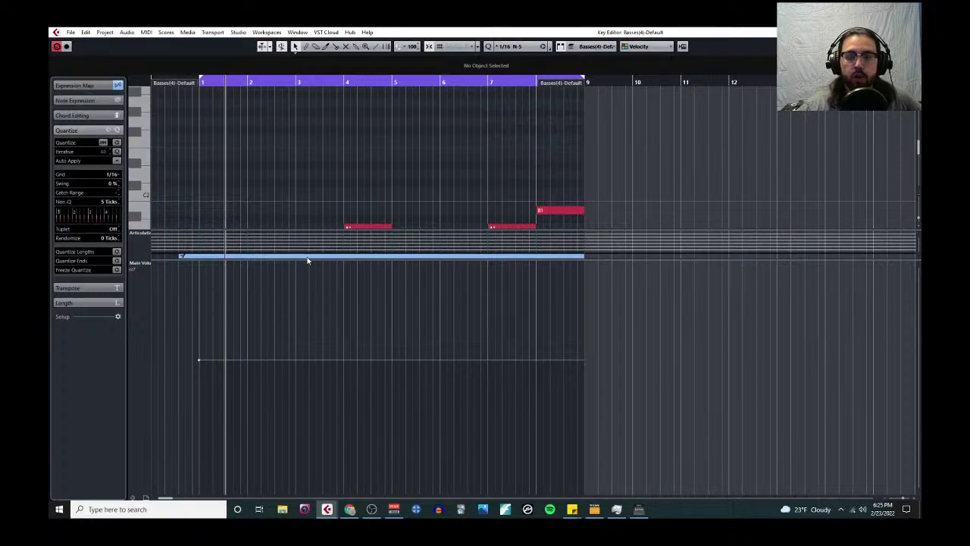
pyautogui.moveTo(308, 259); pyautogui.dragTo(315, 494)
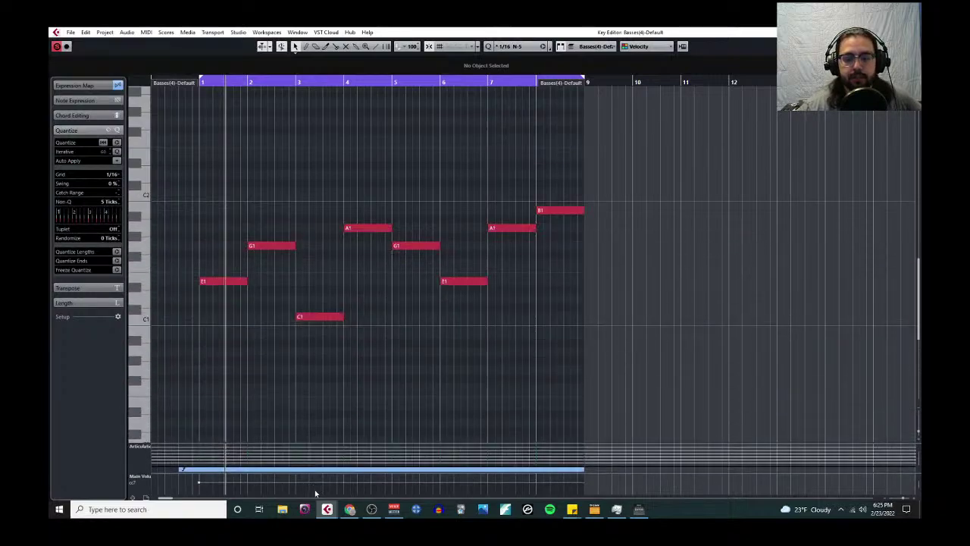
# Step: Switch the basses' controller lane to CC 1 (Modulation)
pyautogui.click(149, 476)
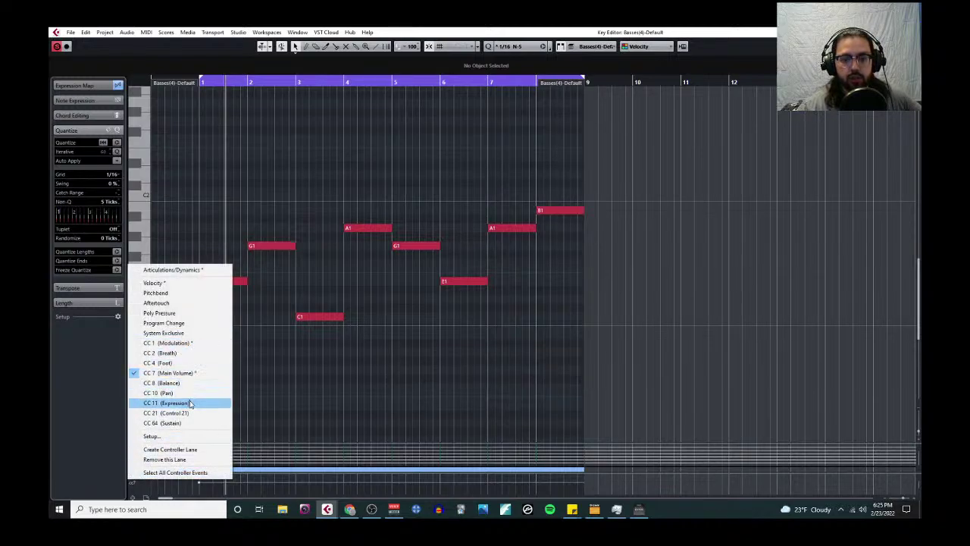
pyautogui.press('Up')
pyautogui.press('Up')
pyautogui.press('Up')
pyautogui.press('Up')
pyautogui.press('Up')
pyautogui.press('Up')
pyautogui.press('Return')
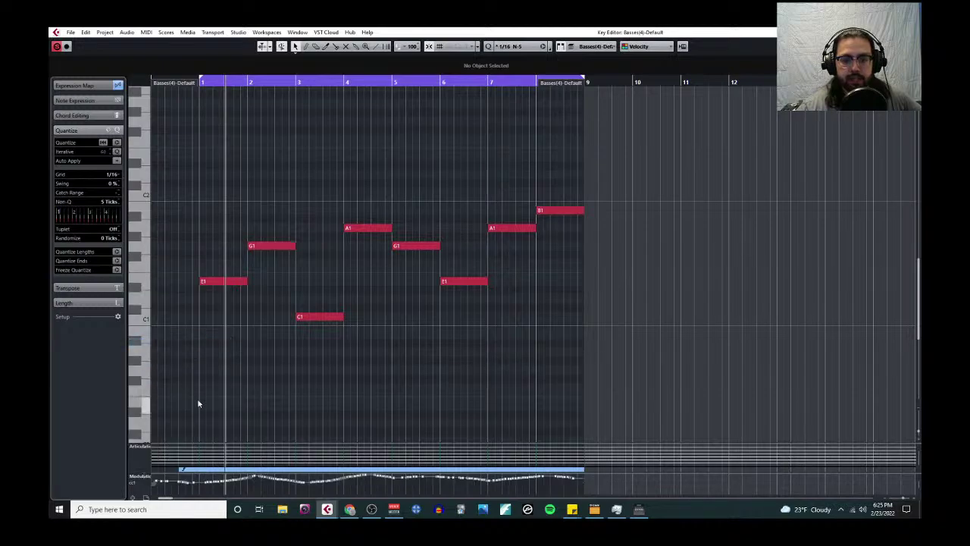
# Step: Add a second controller lane set to CC 11 (Expression) and enlarge the controller area
pyautogui.click(149, 479)
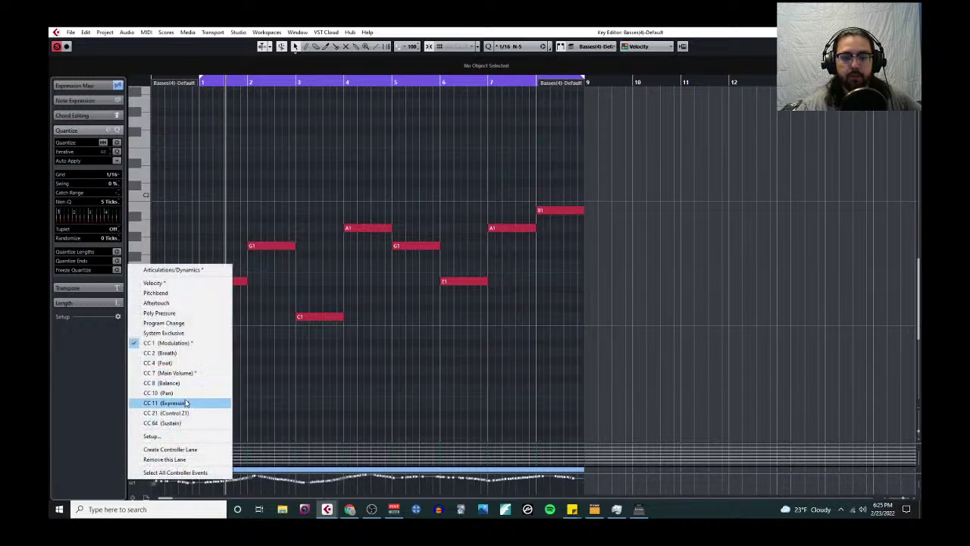
pyautogui.click(173, 449)
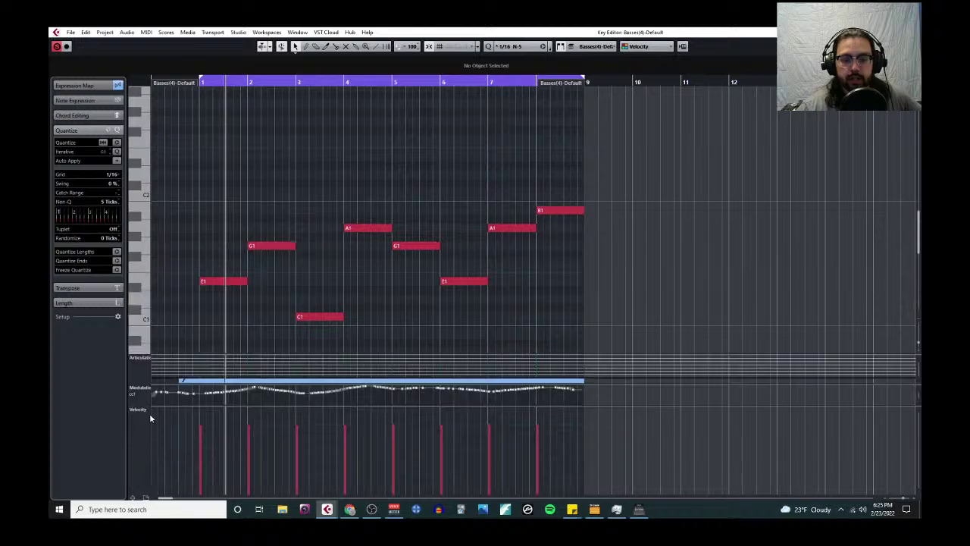
pyautogui.click(149, 409)
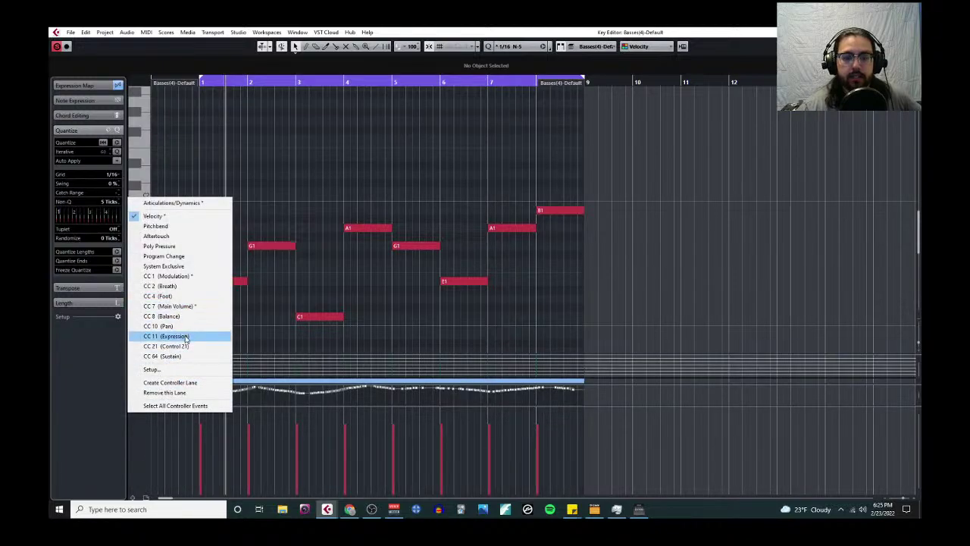
pyautogui.click(175, 336)
pyautogui.moveTo(324, 383); pyautogui.dragTo(346, 262)
# Step: Draw a CC 11 zigzag line over bars 1 to 8, starting at about 98, with peaks and dips following the modulation curve
pyautogui.scroll(-1, 326, 192)
pyautogui.scroll(-3, 325, 185)
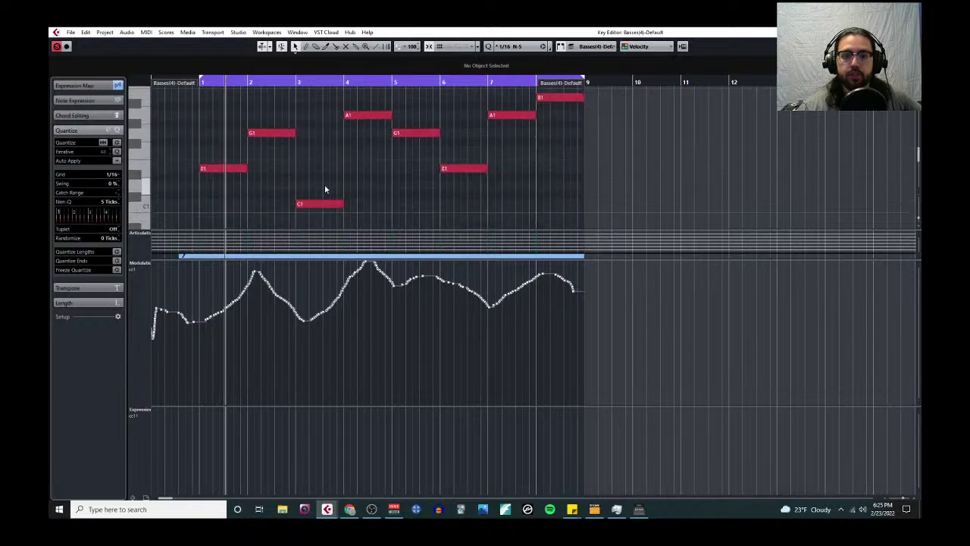
pyautogui.scroll(-1, 325, 184)
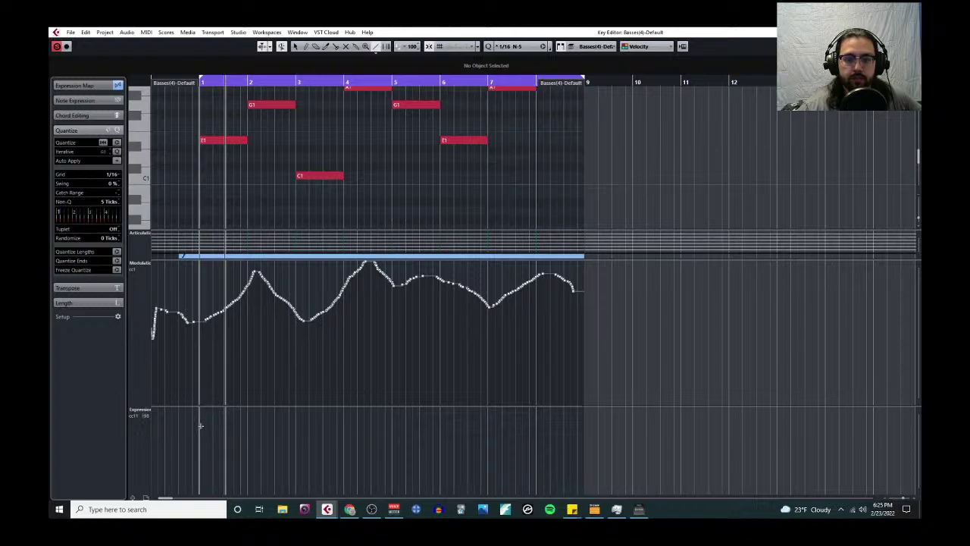
pyautogui.moveTo(199, 426)
pyautogui.mouseDown()
pyautogui.moveTo(249, 412)
pyautogui.moveTo(308, 433)
pyautogui.moveTo(367, 409)
pyautogui.moveTo(398, 426)
pyautogui.moveTo(390, 422)
pyautogui.moveTo(433, 413)
pyautogui.moveTo(498, 426)
pyautogui.moveTo(554, 410)
pyautogui.mouseUp()
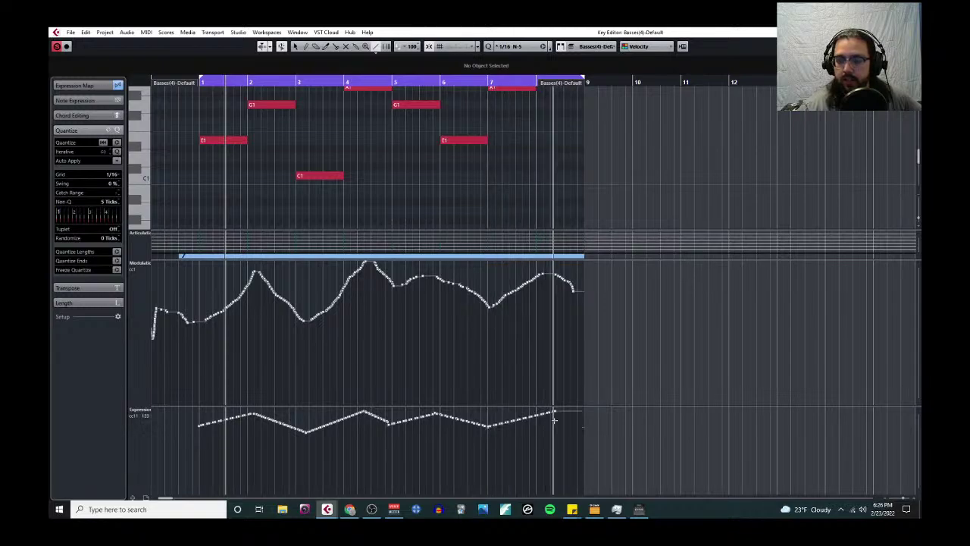
# Step: Play from bar 1, scale the whole basses' CC 1 curve down slightly, and close the Key Editor
pyautogui.click(199, 84)
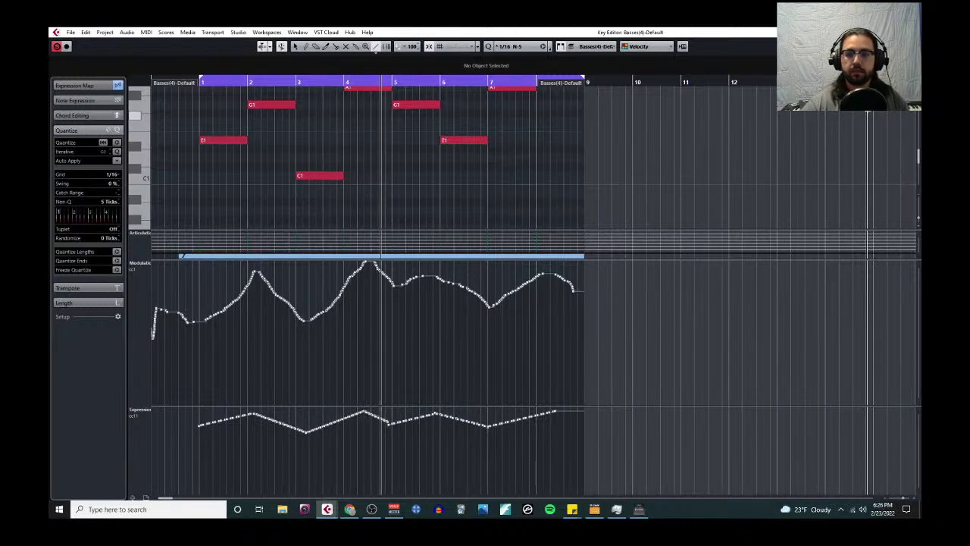
pyautogui.moveTo(649, 384); pyautogui.dragTo(142, 263)
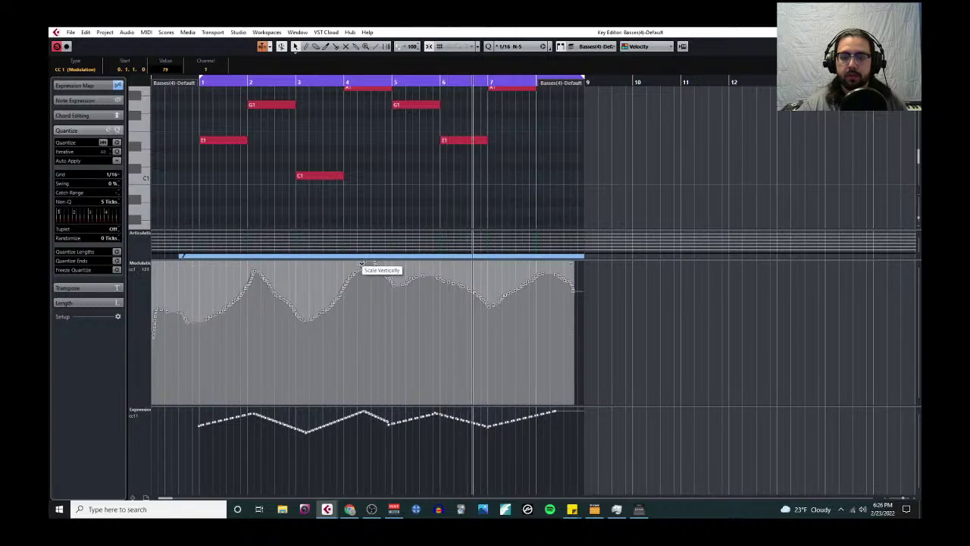
pyautogui.moveTo(362, 265); pyautogui.dragTo(359, 275)
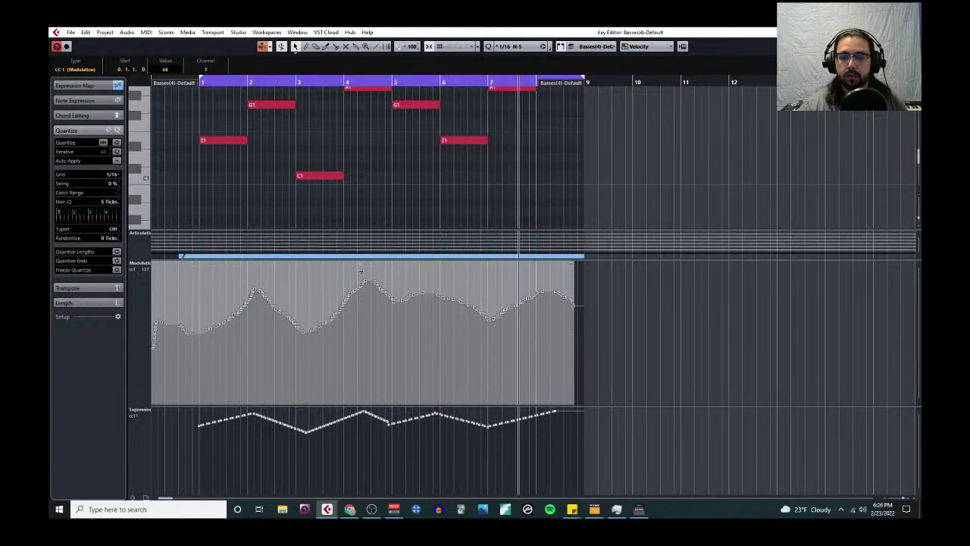
pyautogui.click(619, 314)
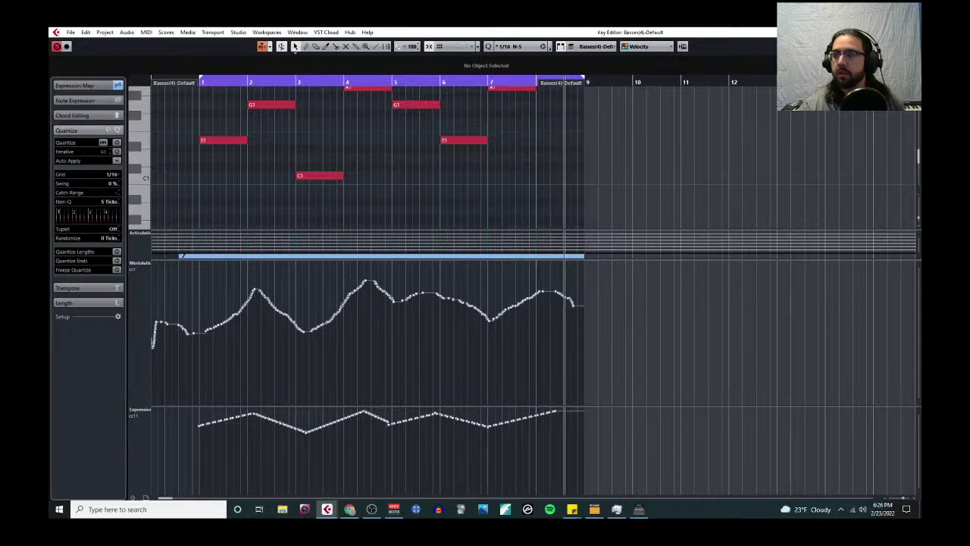
pyautogui.hotkey('ctrl', 'w')
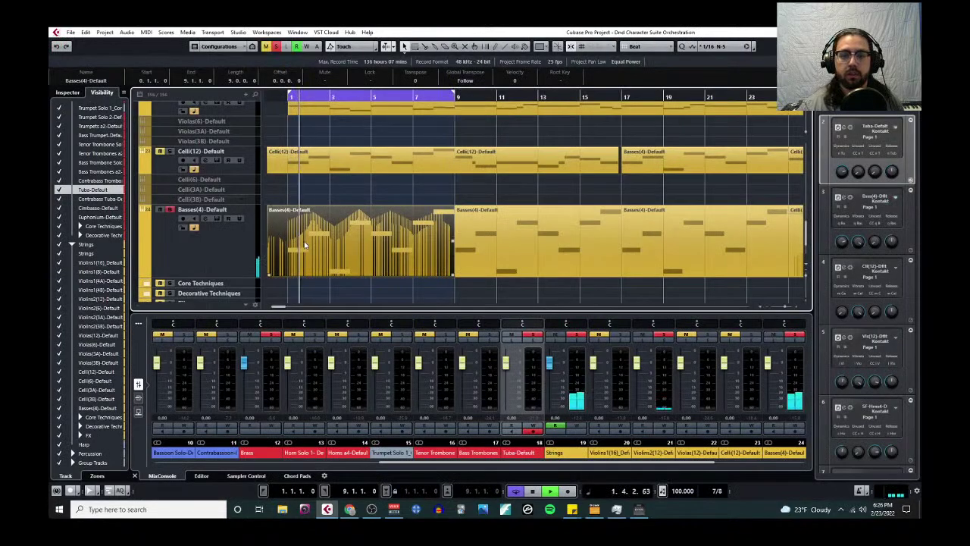
# Step: Open the Violins2(12) part in the Key Editor and enlarge its Articulations/Dynamics lane
pyautogui.scroll(2, 262, 216)
pyautogui.scroll(1, 261, 204)
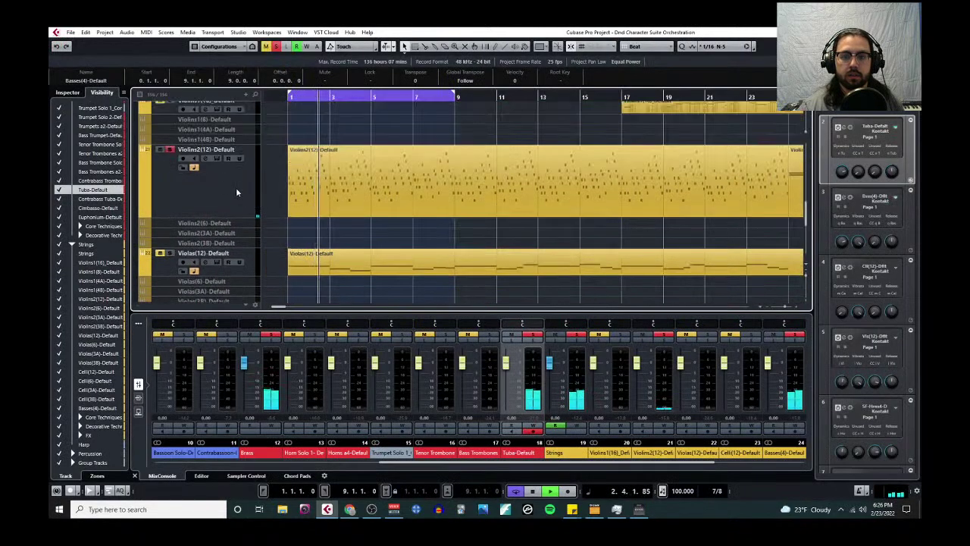
pyautogui.click(236, 187)
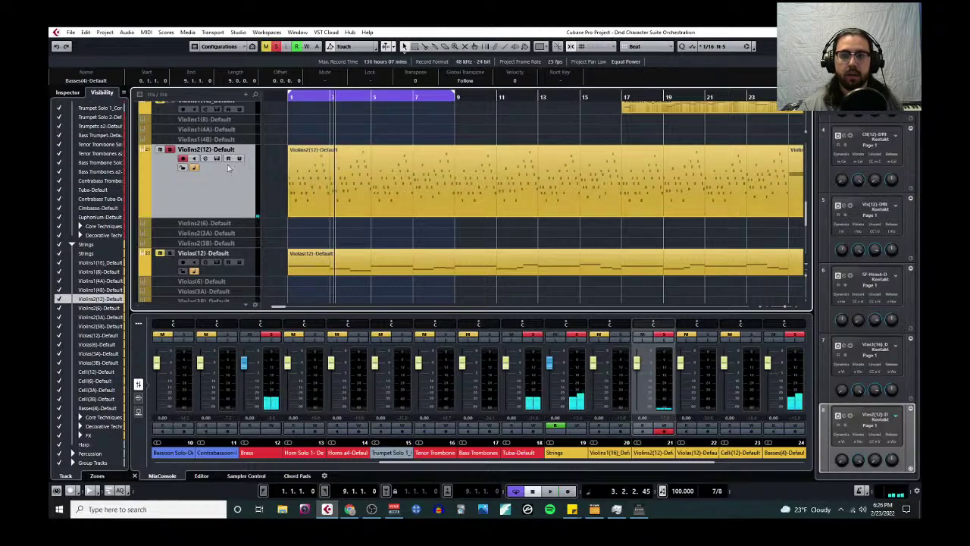
pyautogui.click(345, 184)
pyautogui.click(147, 32)
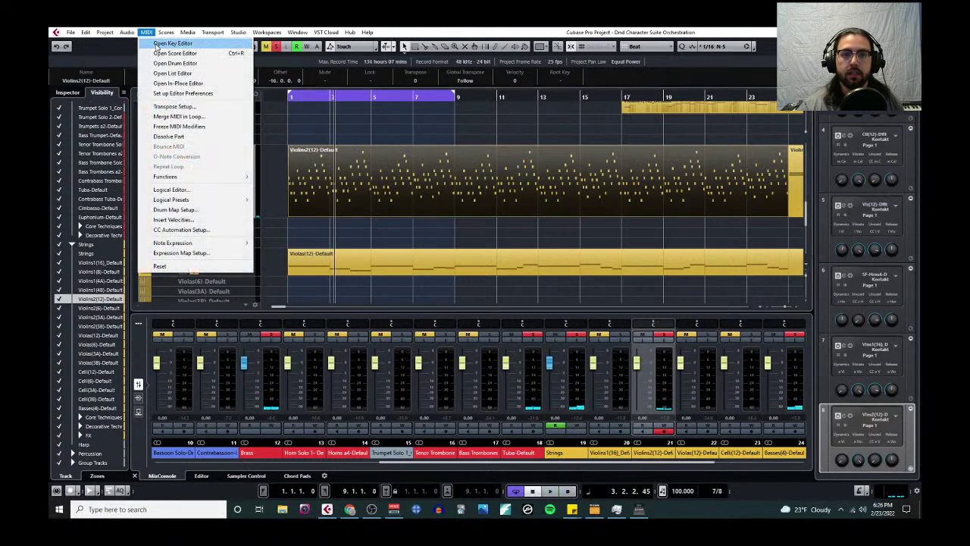
pyautogui.click(171, 48)
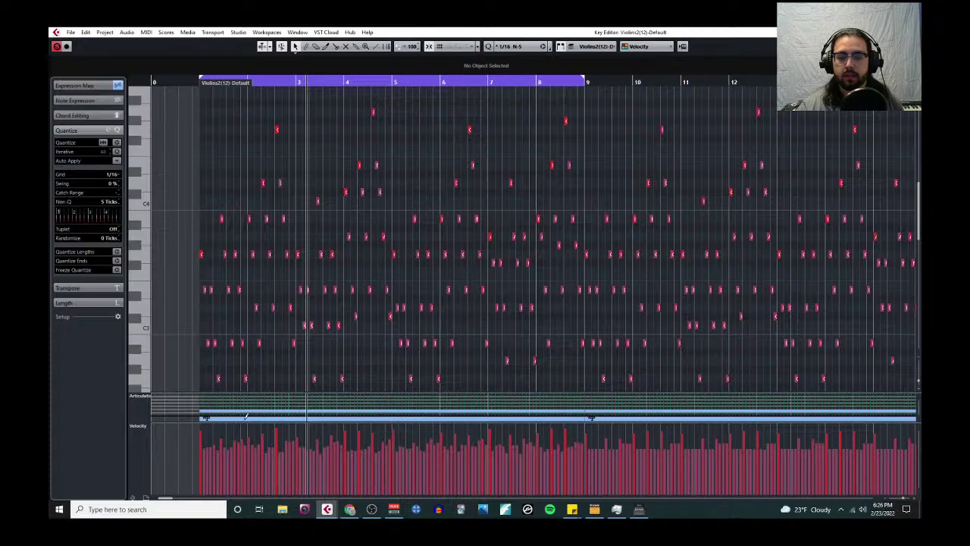
pyautogui.moveTo(275, 393); pyautogui.dragTo(285, 267)
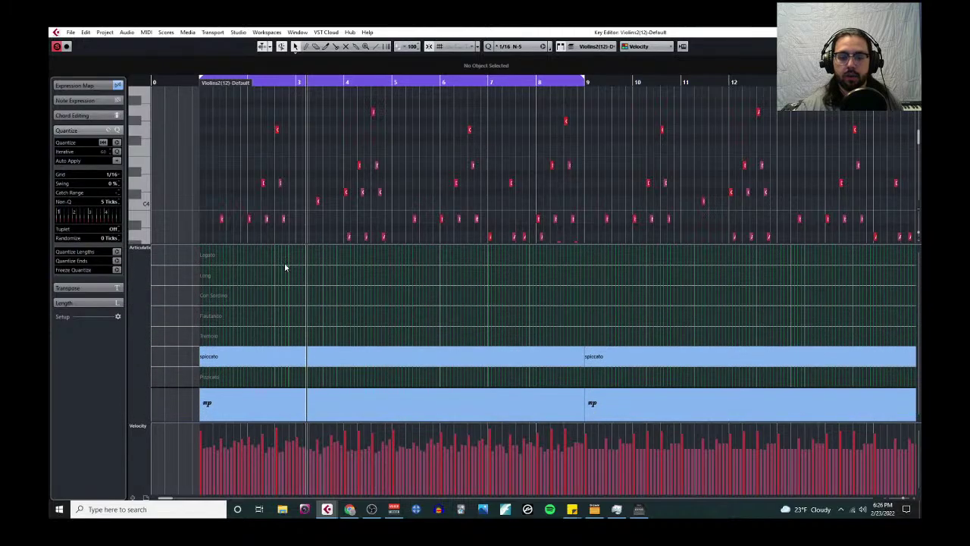
# Step: Add another controller lane below the velocity lane and set it to CC 7 (Main Volume)
pyautogui.click(143, 425)
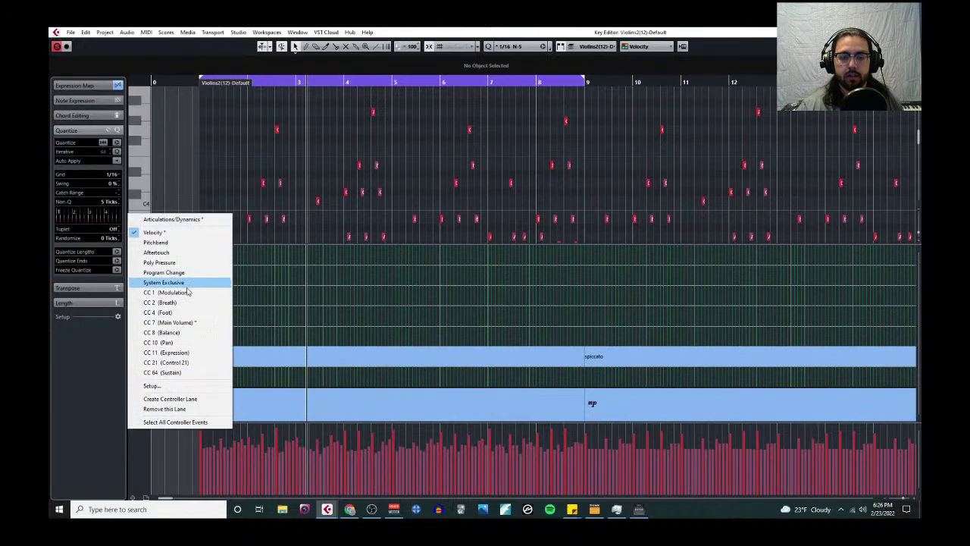
pyautogui.click(170, 398)
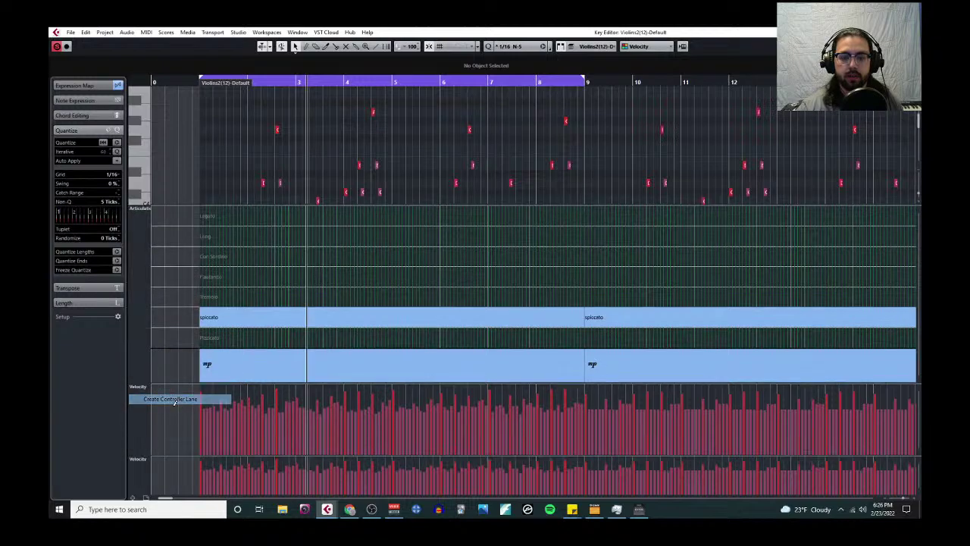
pyautogui.click(146, 460)
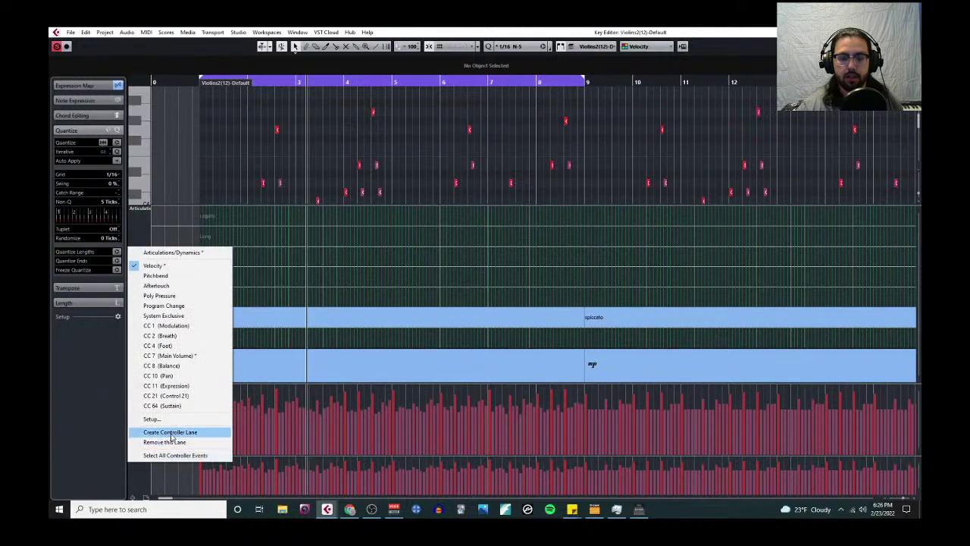
pyautogui.click(189, 355)
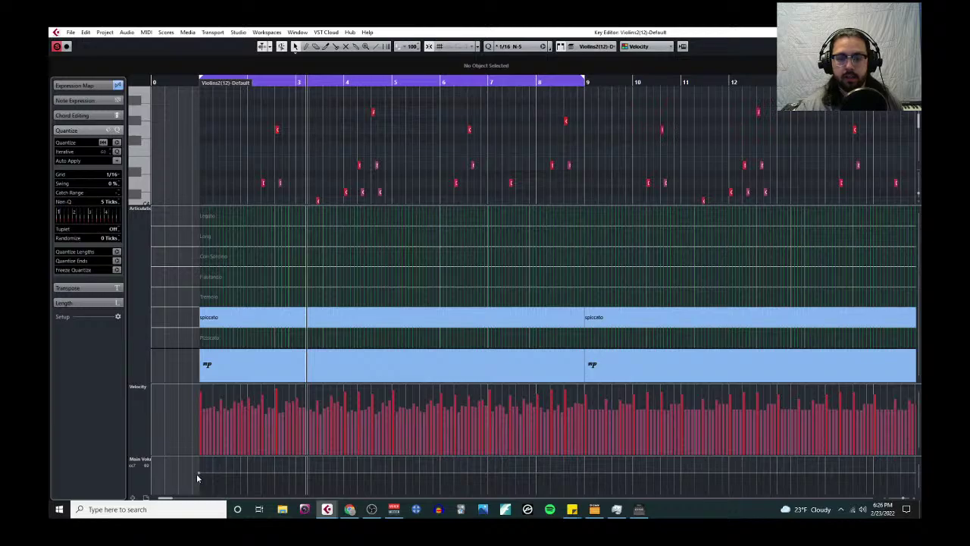
# Step: Close the Key Editor and check the Violins2(12) instrument's settings in Kontakt, closing its window again
pyautogui.press('Escape')
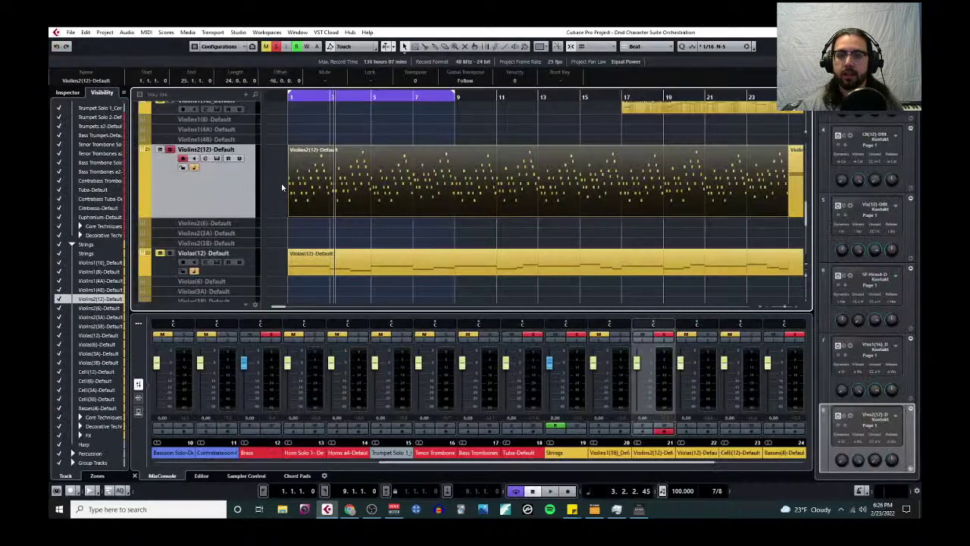
pyautogui.click(216, 159)
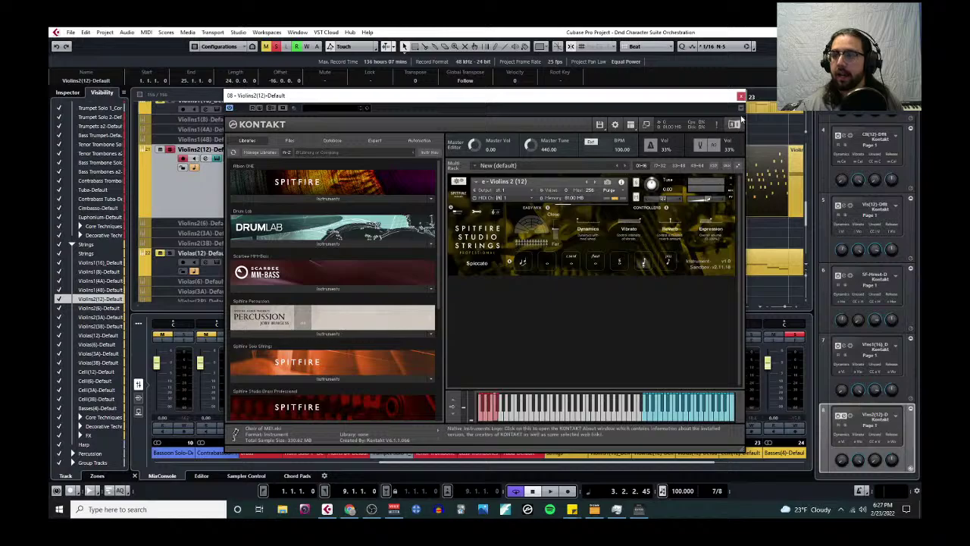
pyautogui.click(740, 95)
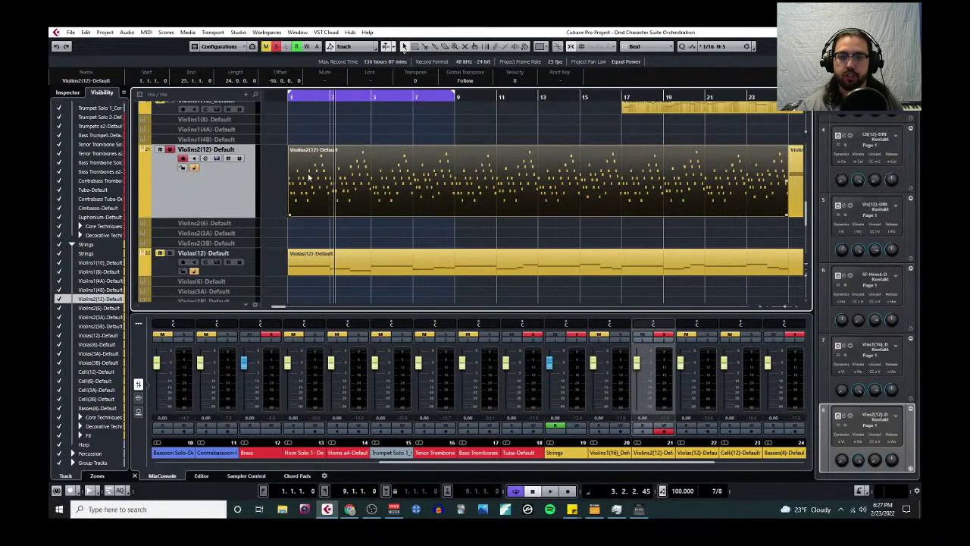
# Step: In the second violins' Dynamics Mapping, disable Send Controller and Send Volume, leaving only Change Velocities enabled, and confirm
pyautogui.click(146, 32)
pyautogui.click(223, 134)
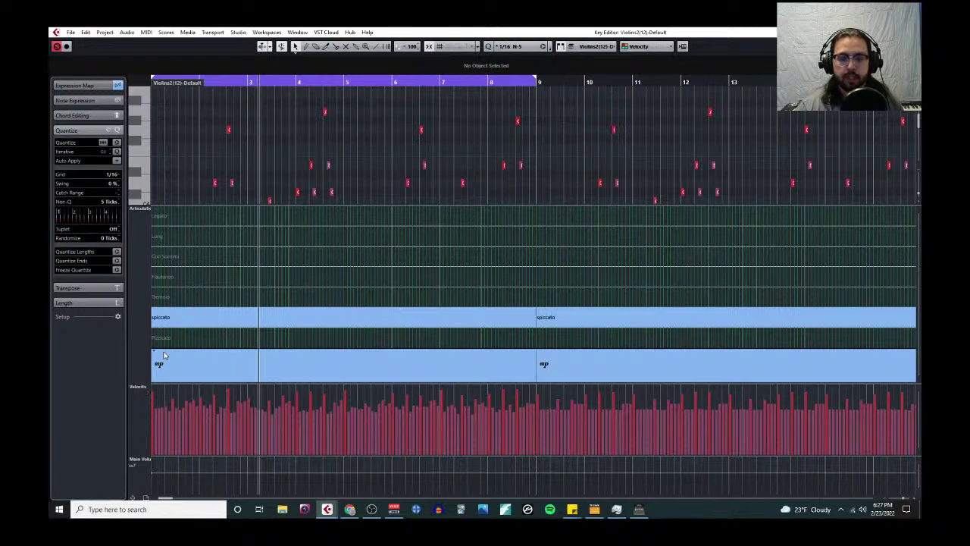
pyautogui.hscroll(-2, 189, 231)
pyautogui.click(147, 210)
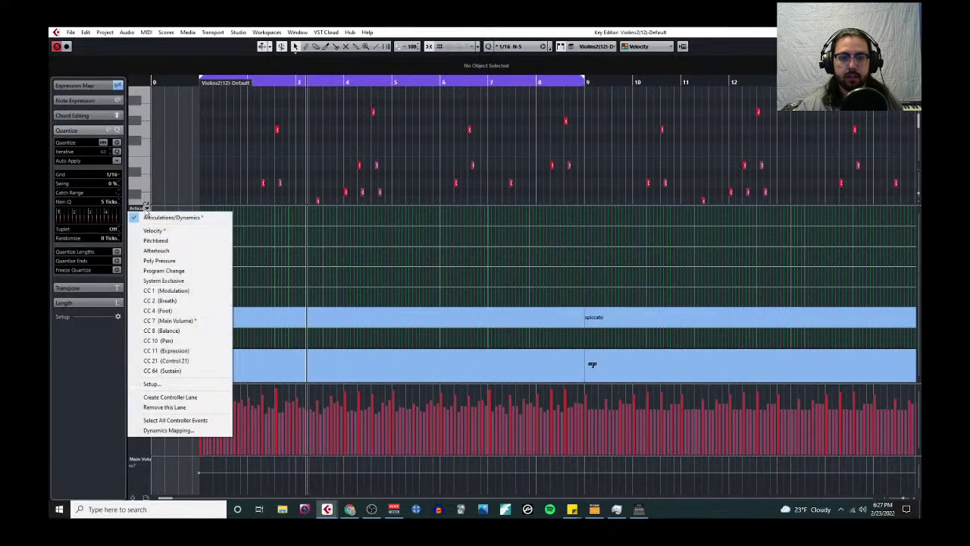
pyautogui.click(195, 429)
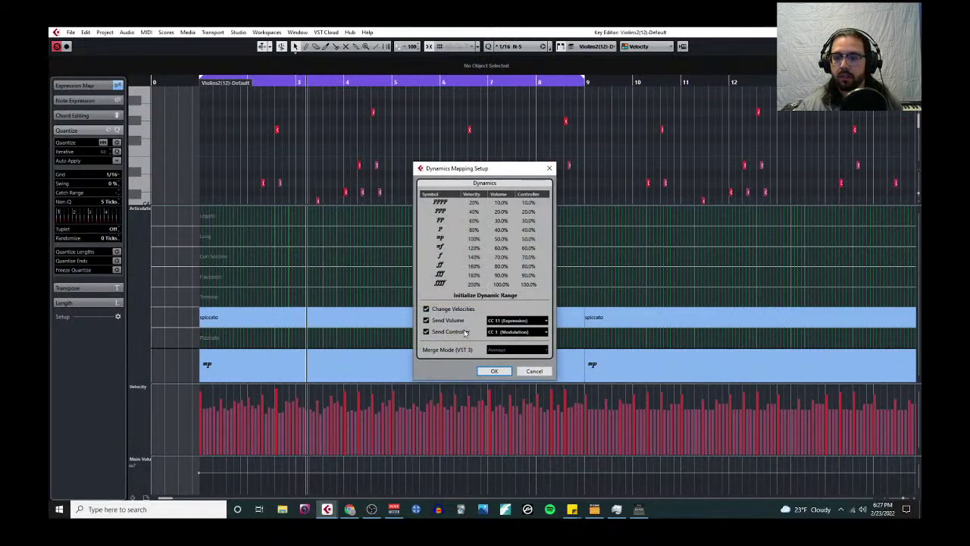
pyautogui.click(425, 331)
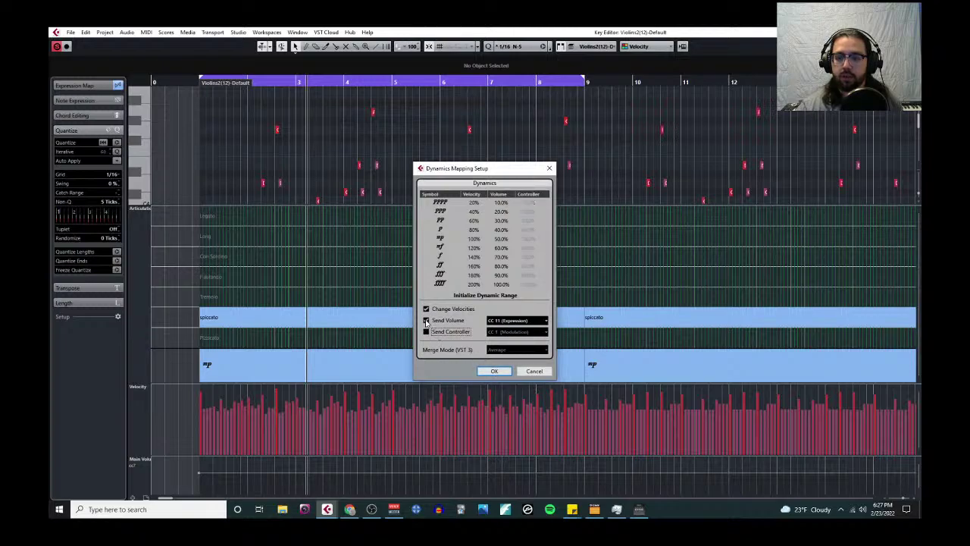
pyautogui.click(425, 320)
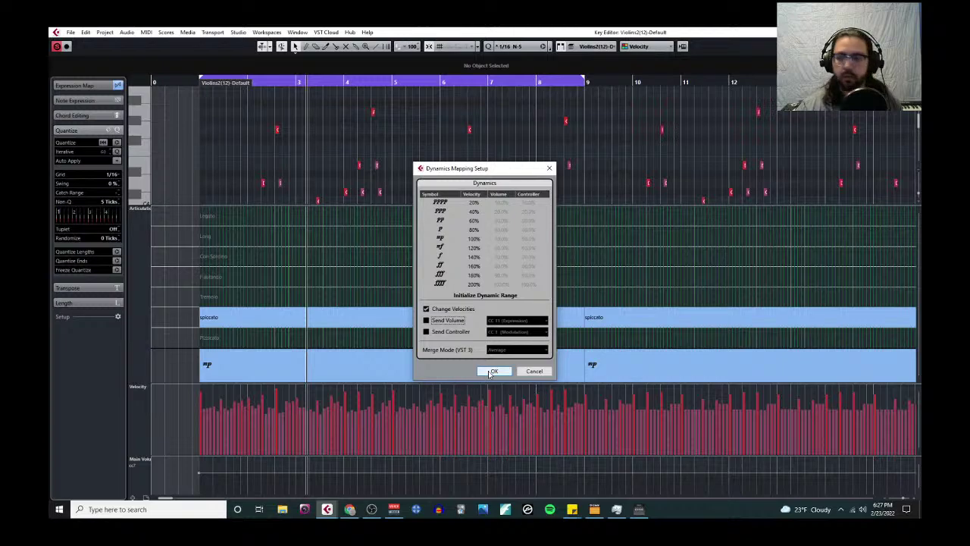
pyautogui.click(492, 371)
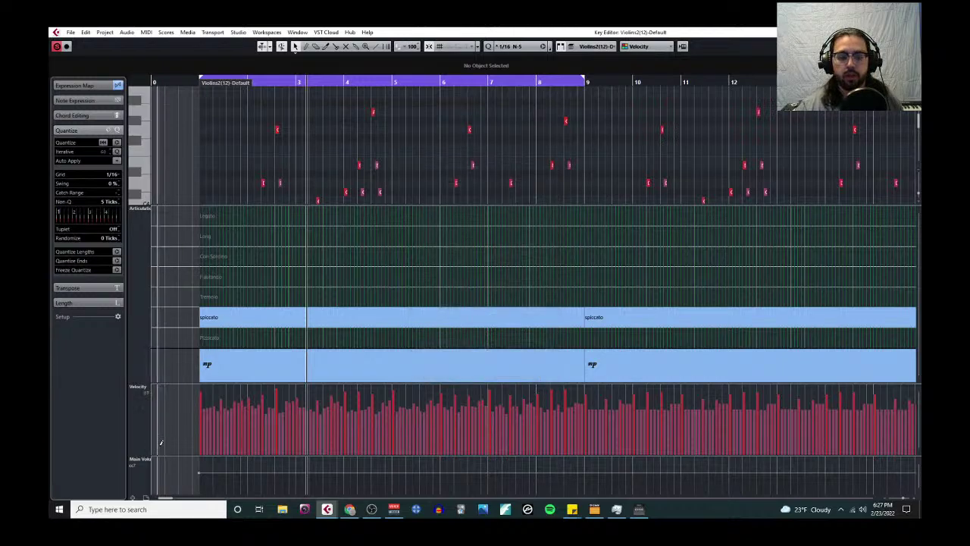
# Step: Play the second violins from bar 1 and close the Key Editor during playback
pyautogui.press('.')
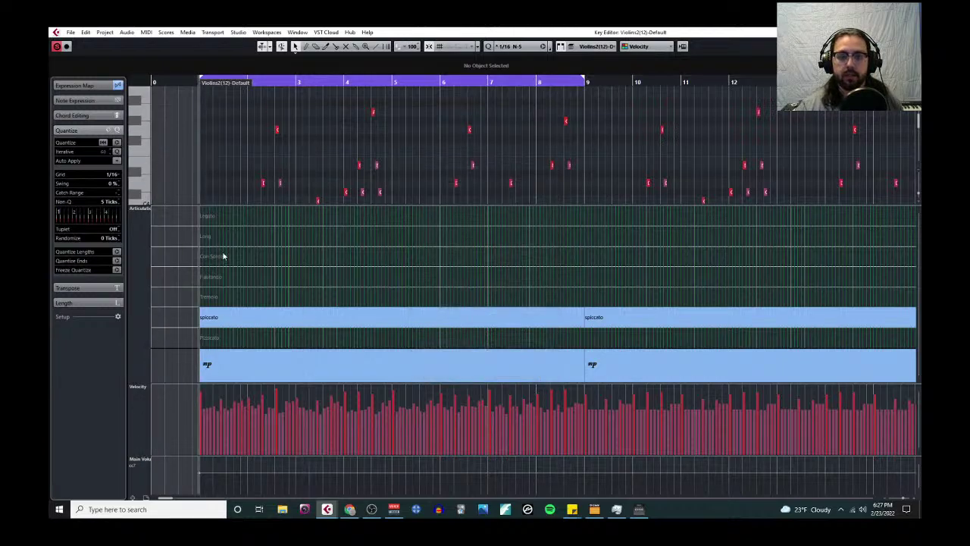
pyautogui.press('space')
pyautogui.press('g')
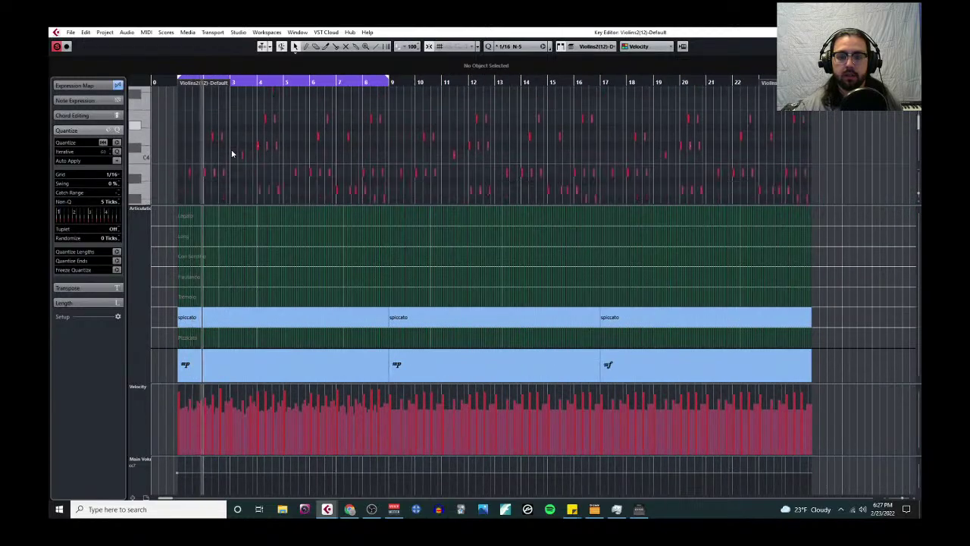
pyautogui.press('Return')
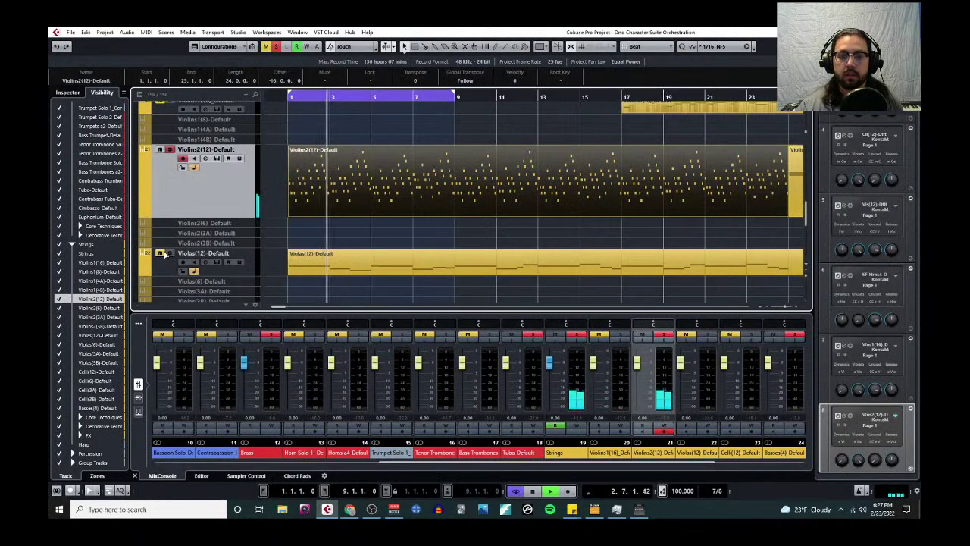
# Step: Restart playback at bar 1 and compare the second violins with the tuba and basses tracks
pyautogui.scroll(2, 165, 255)
pyautogui.scroll(2, 234, 257)
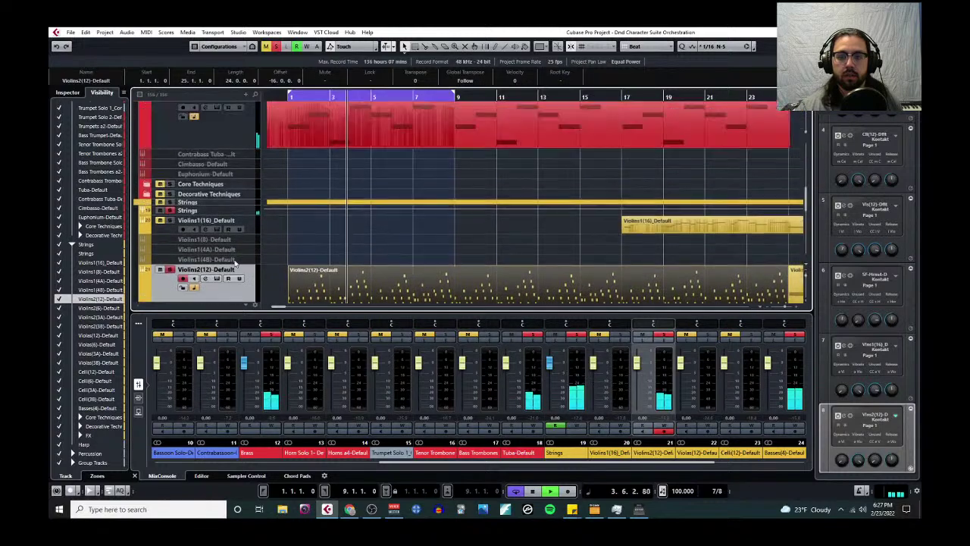
pyautogui.scroll(2, 235, 263)
pyautogui.scroll(-5, 235, 263)
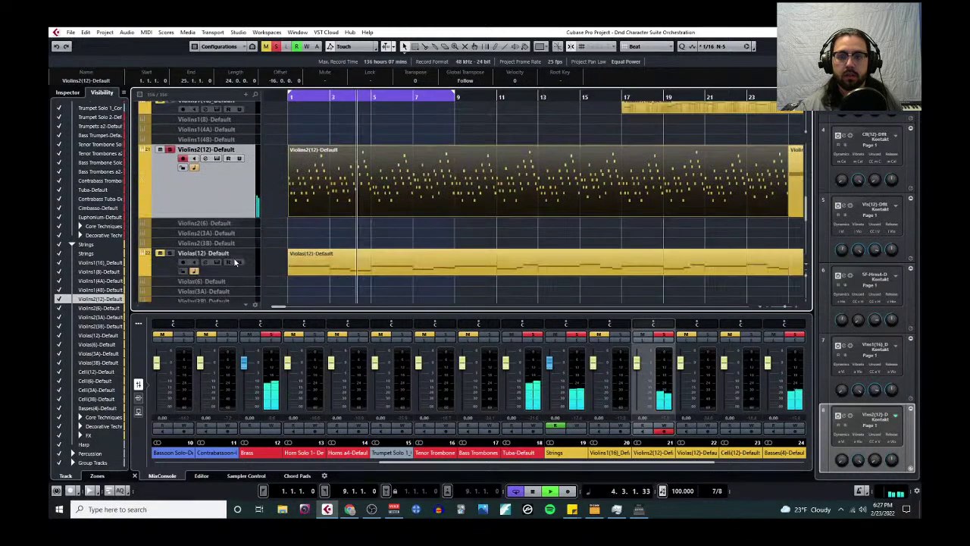
pyautogui.click(291, 96)
pyautogui.scroll(-4, 322, 245)
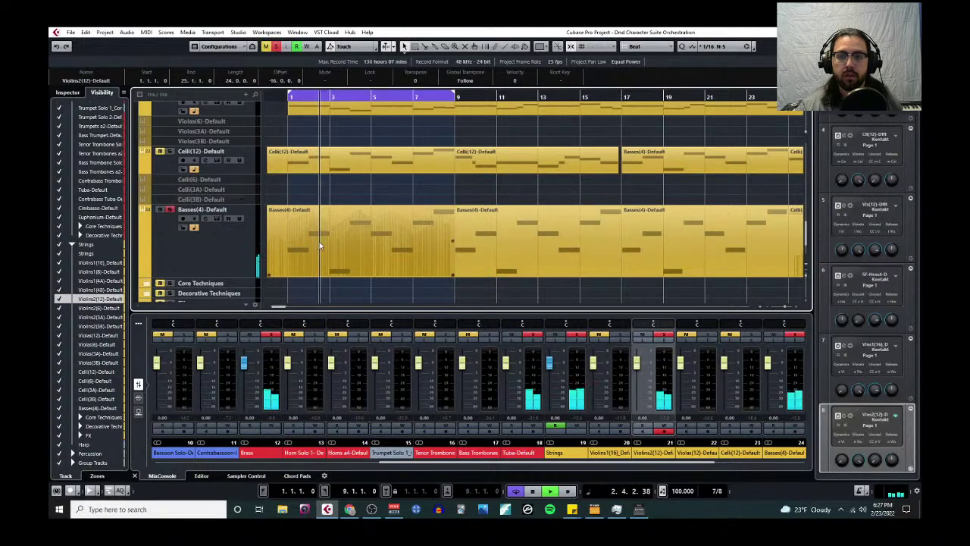
pyautogui.scroll(4, 319, 241)
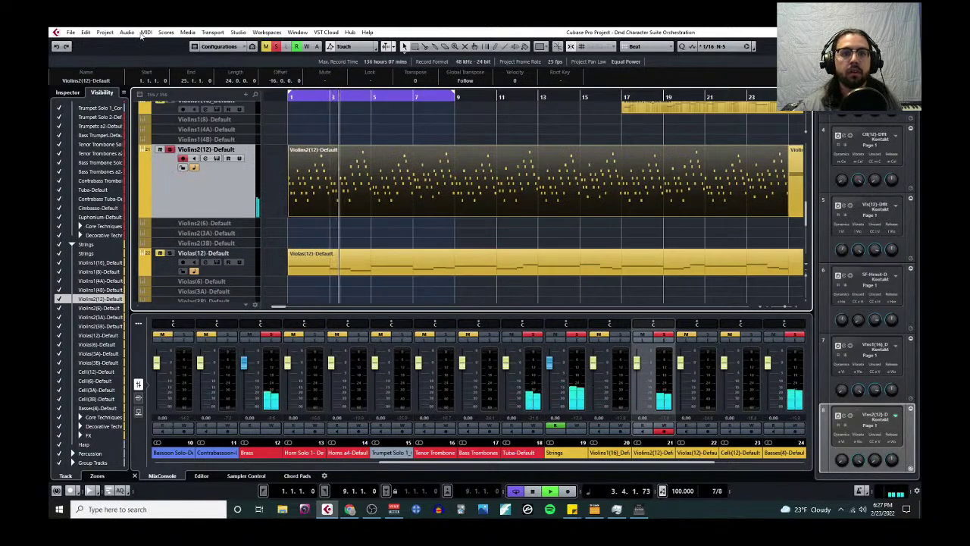
# Step: Review the second violins' dynamics and velocities in the Key Editor, close it, and stop playback
pyautogui.click(143, 32)
pyautogui.click(163, 43)
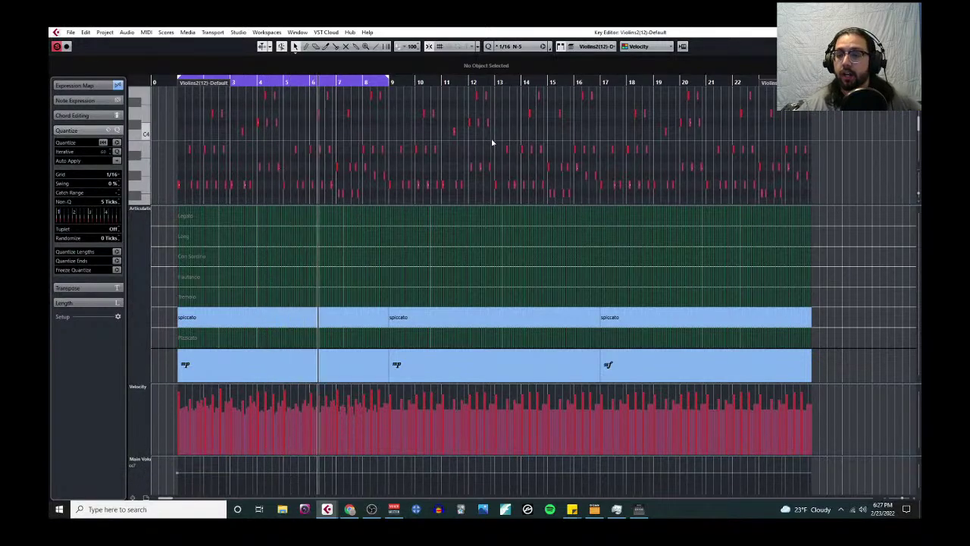
pyautogui.press('Return')
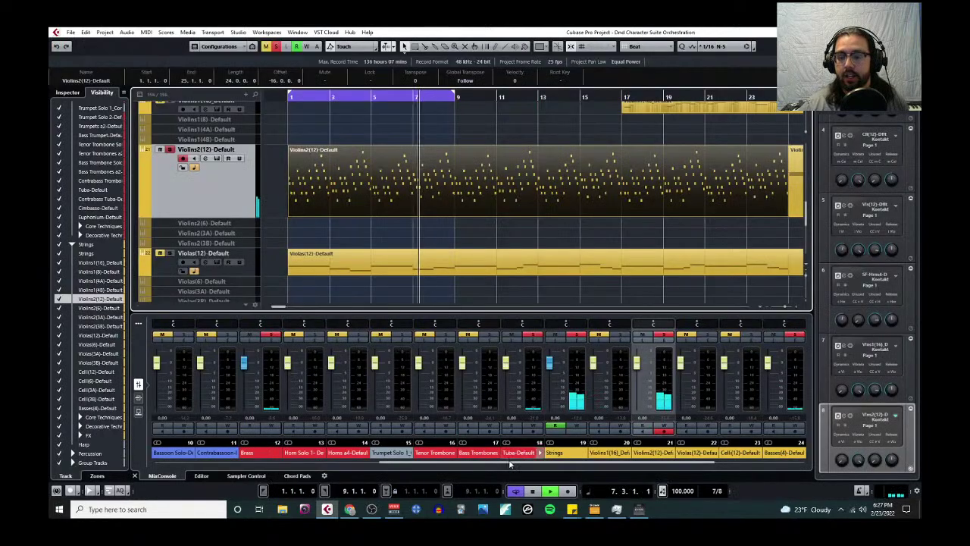
pyautogui.press('space')
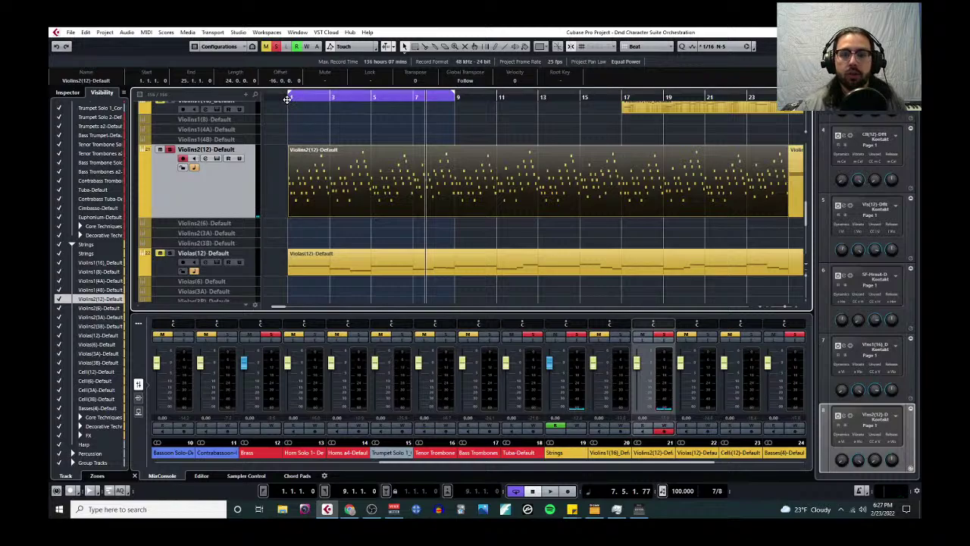
# Step: Return the playback position to bar 1 and reopen the second violins part in the Key Editor
pyautogui.click(287, 99)
pyautogui.click(147, 33)
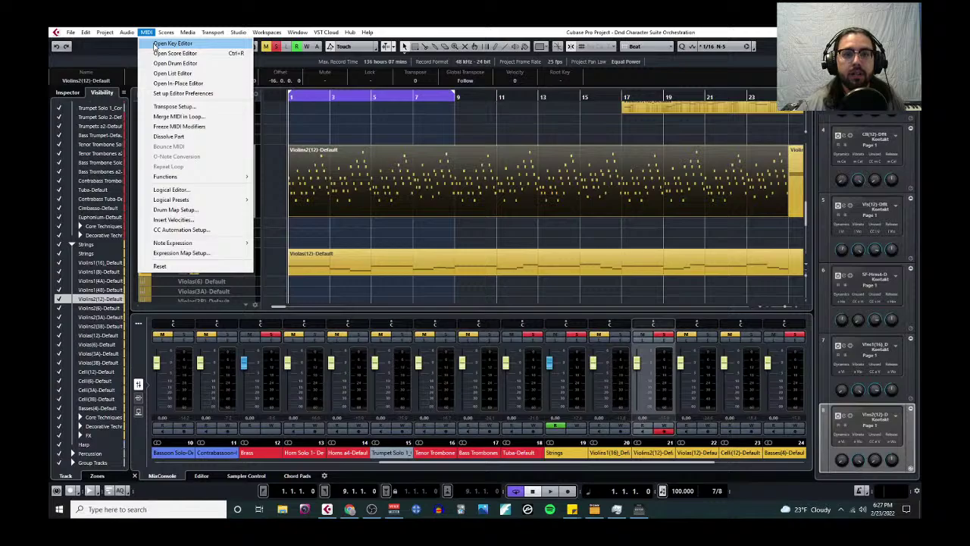
# Step: Open the Violins2(12) part in the Key Editor, collapse the articulation and velocity lanes, and enlarge the Main Volume lane
pyautogui.click(173, 44)
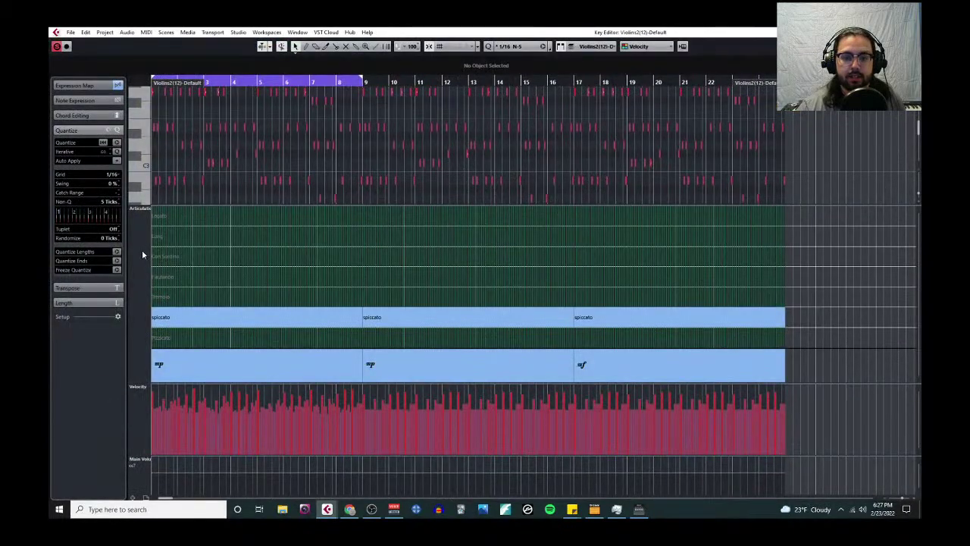
pyautogui.moveTo(244, 383); pyautogui.dragTo(261, 261)
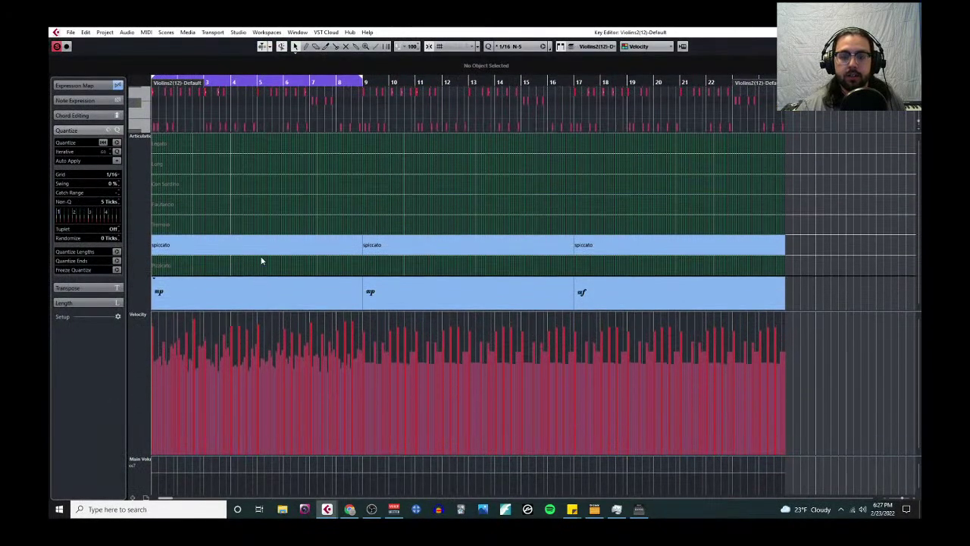
pyautogui.moveTo(277, 132); pyautogui.dragTo(265, 289)
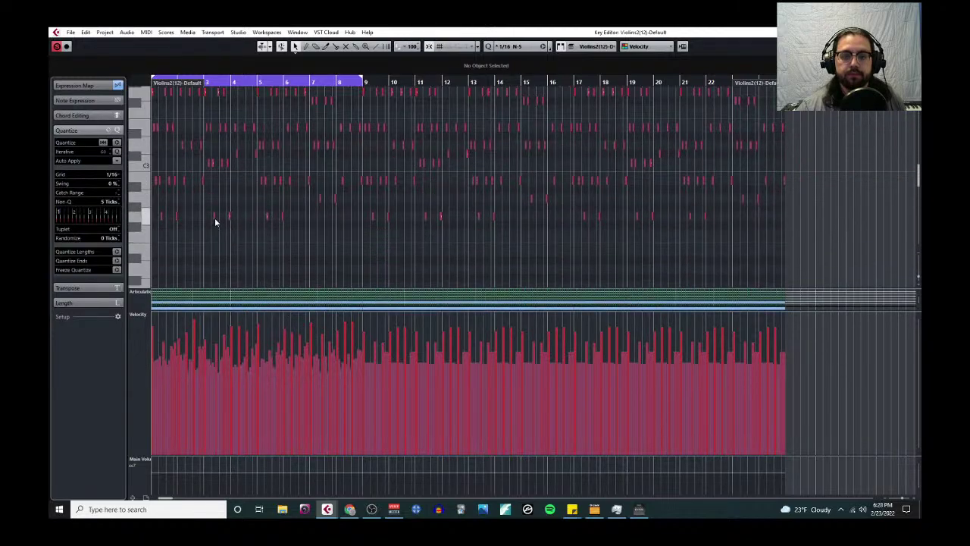
pyautogui.hscroll(-1, 227, 250)
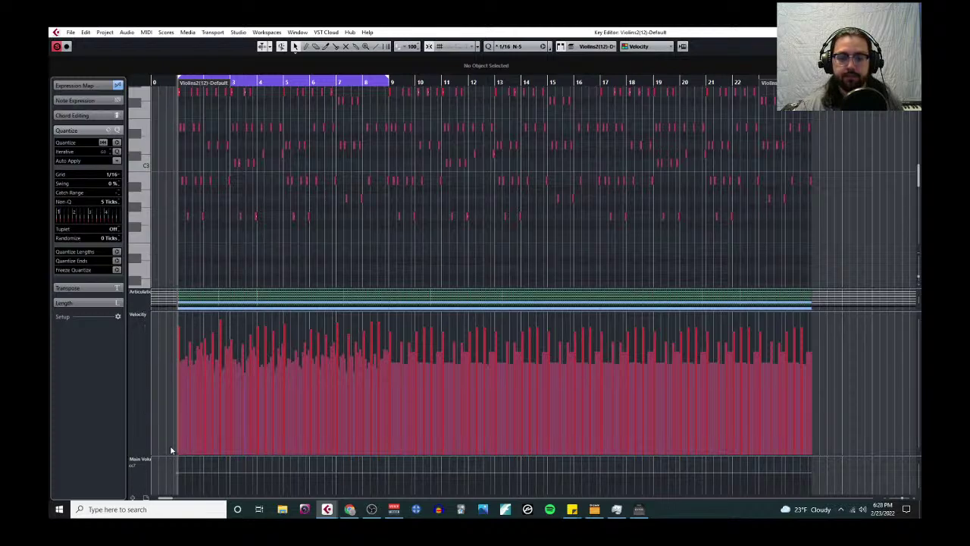
pyautogui.moveTo(171, 452); pyautogui.dragTo(178, 348)
pyautogui.moveTo(236, 212); pyautogui.dragTo(242, 320)
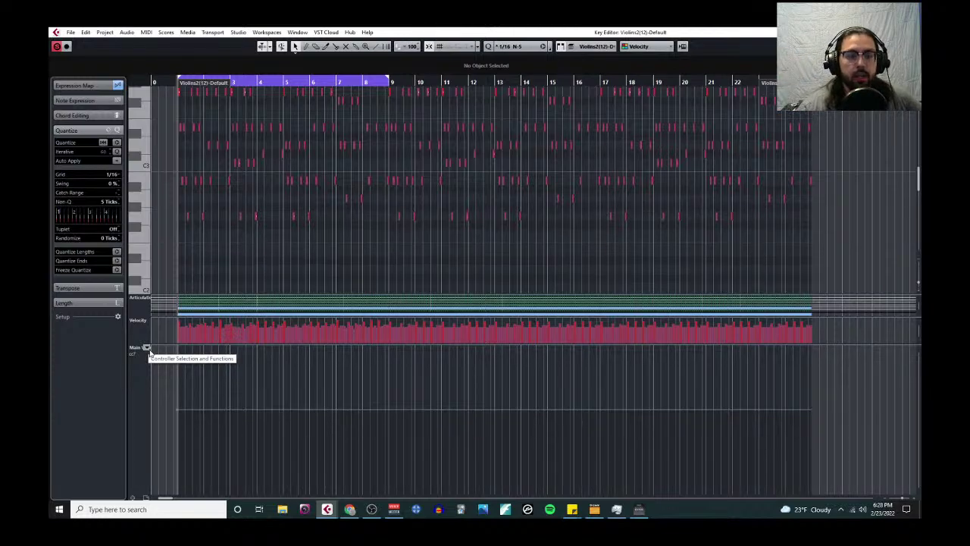
# Step: Create an additional controller lane below Main Volume and assign it to CC 1 (Modulation)
pyautogui.click(147, 348)
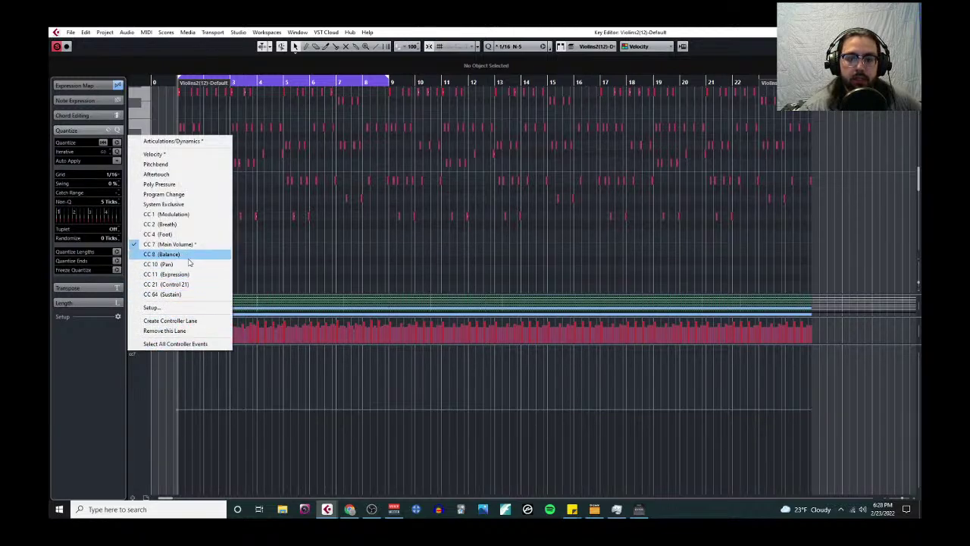
pyautogui.click(167, 389)
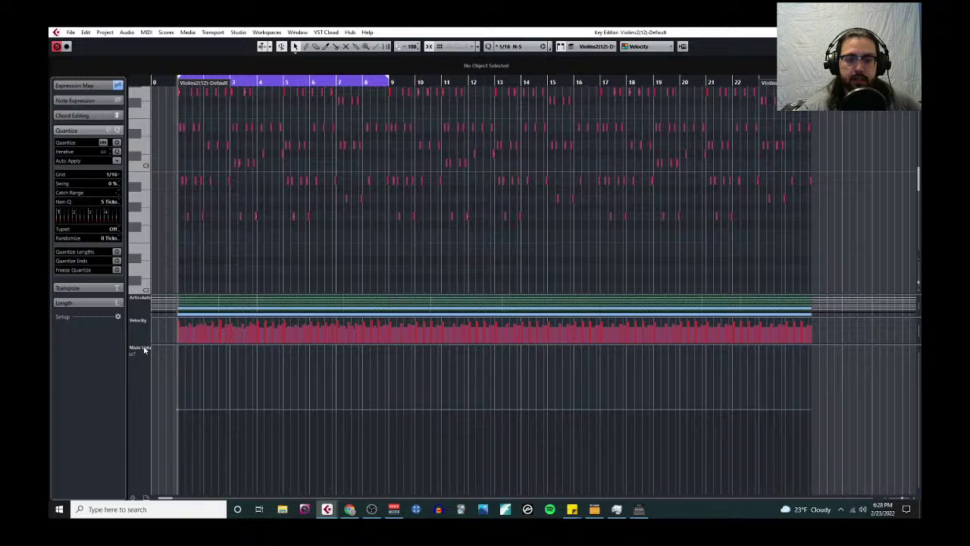
pyautogui.click(144, 350)
pyautogui.click(163, 323)
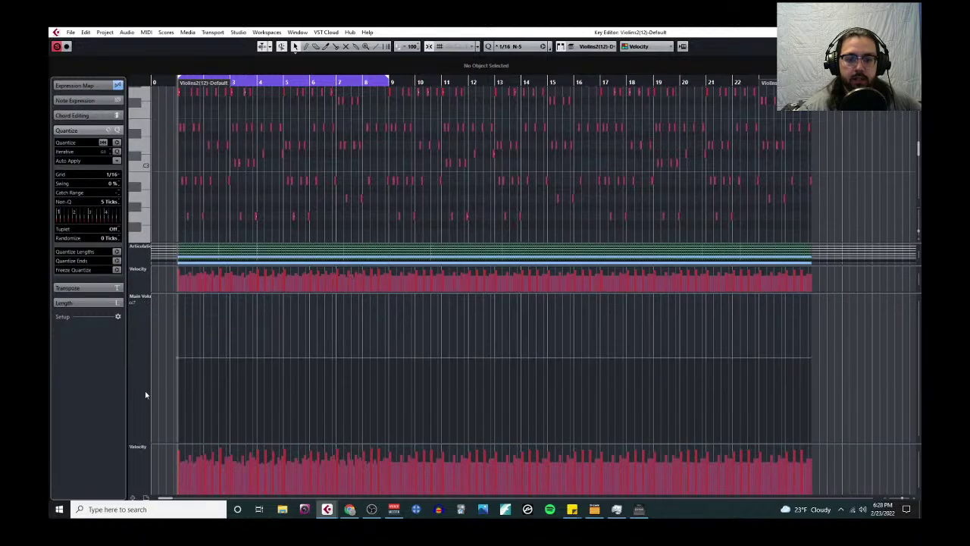
pyautogui.click(146, 448)
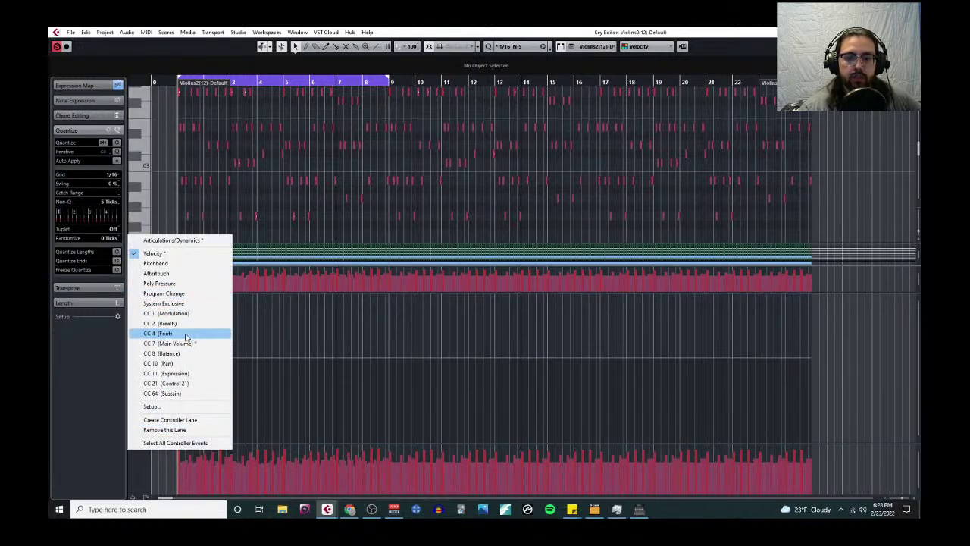
pyautogui.click(186, 314)
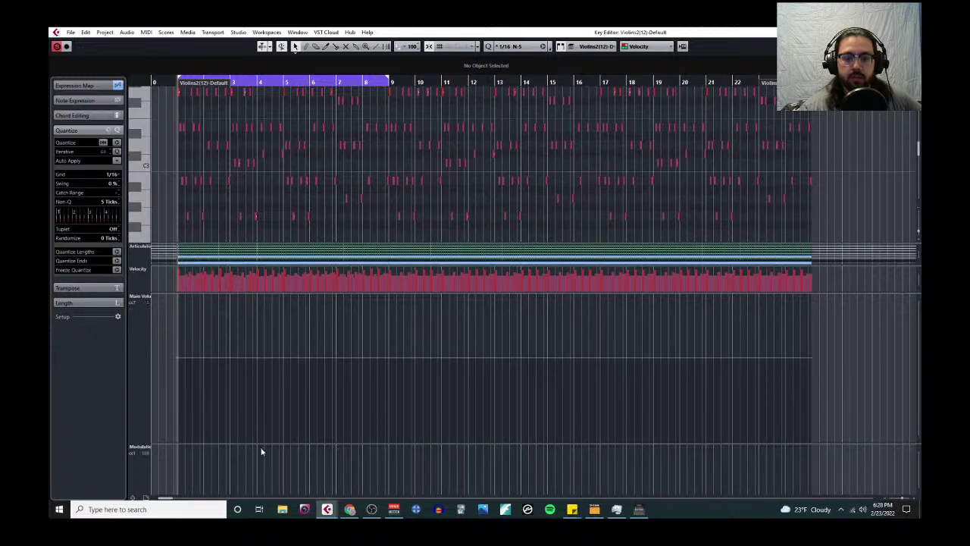
# Step: Shrink the Main Volume lane and enlarge the note display above the controller lanes
pyautogui.moveTo(278, 292); pyautogui.dragTo(303, 306)
pyautogui.press('h')
pyautogui.press('h')
pyautogui.press('h')
pyautogui.press('h')
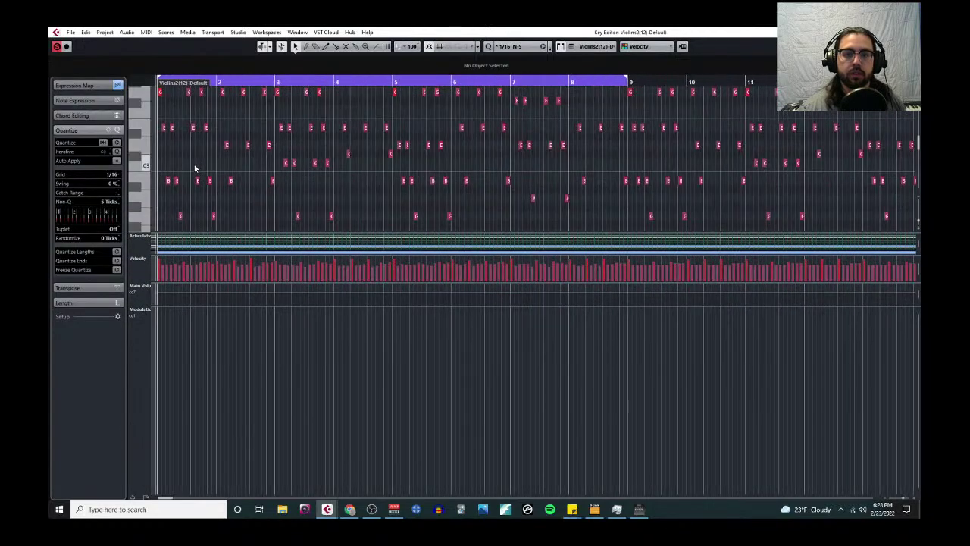
pyautogui.scroll(3, 262, 189)
pyautogui.scroll(-3, 265, 194)
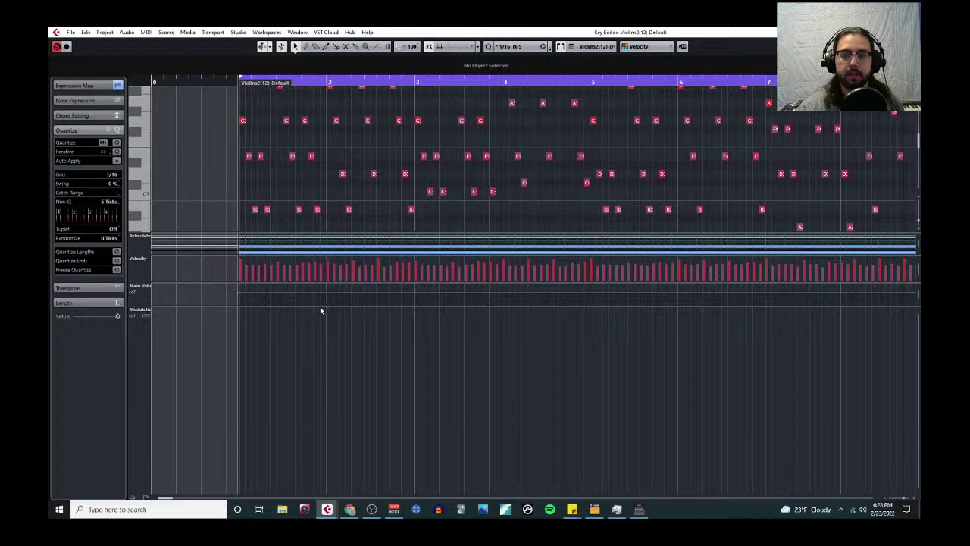
pyautogui.moveTo(322, 306); pyautogui.dragTo(316, 414)
pyautogui.scroll(4, 281, 224)
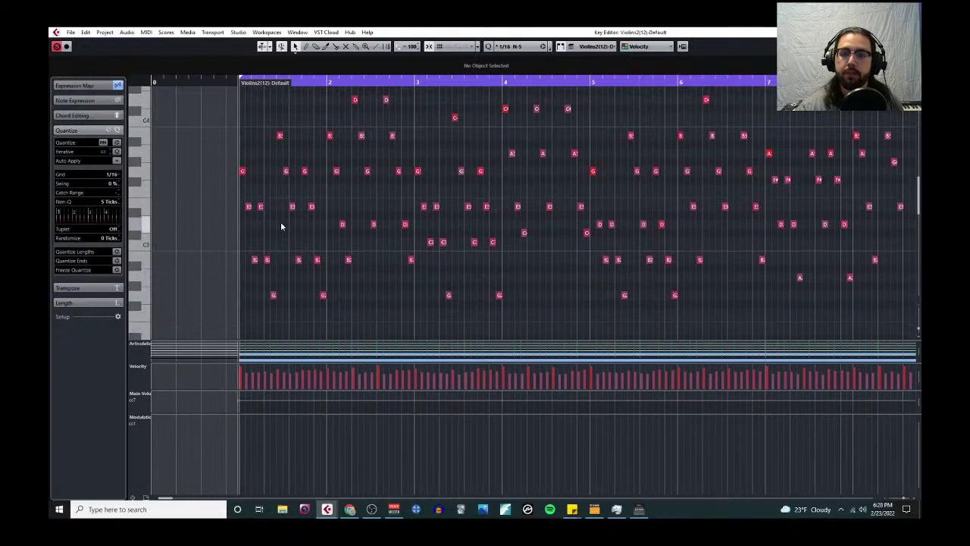
# Step: Play back the opening bars of the Violins2 part
pyautogui.press('g')
pyautogui.press('g')
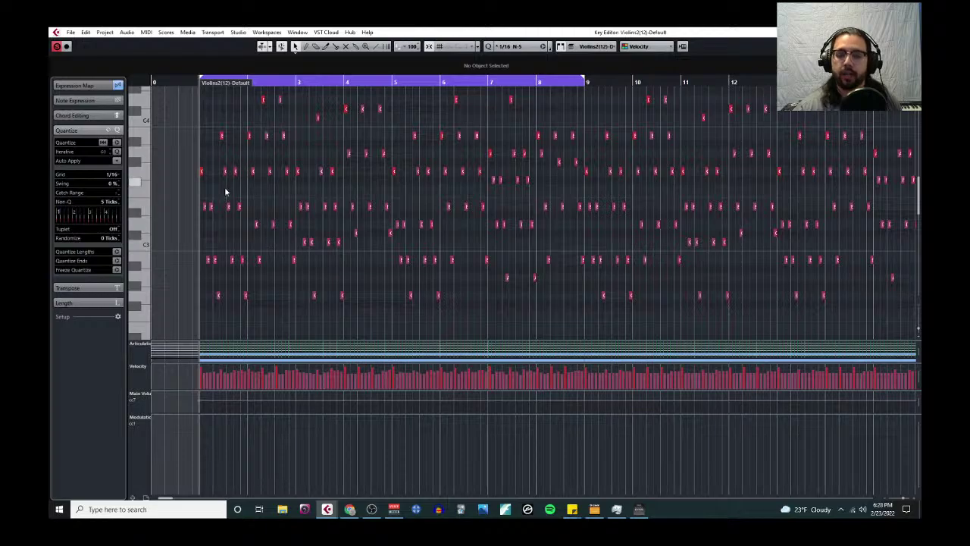
pyautogui.press('space')
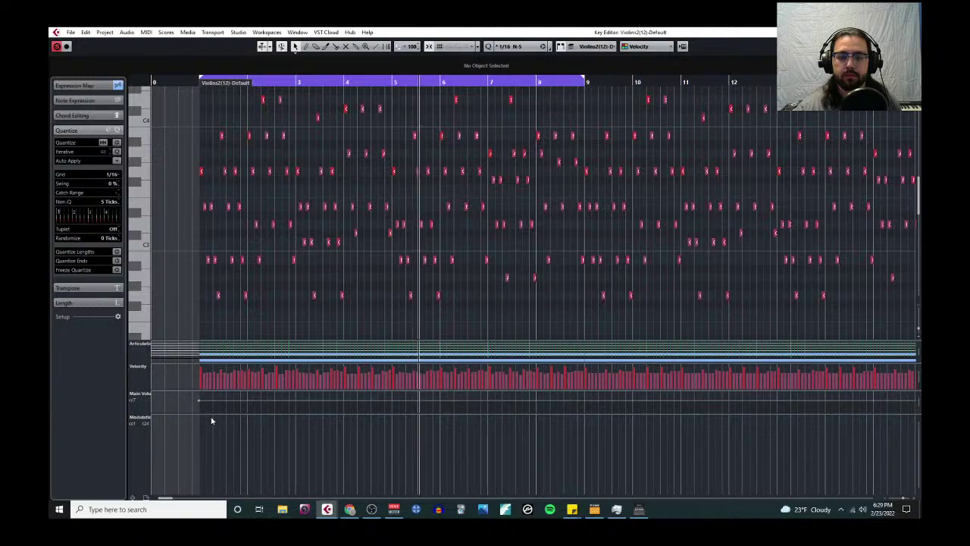
# Step: Reassign the Modulation lane to CC 11 (Expression)
pyautogui.scroll(4, 193, 301)
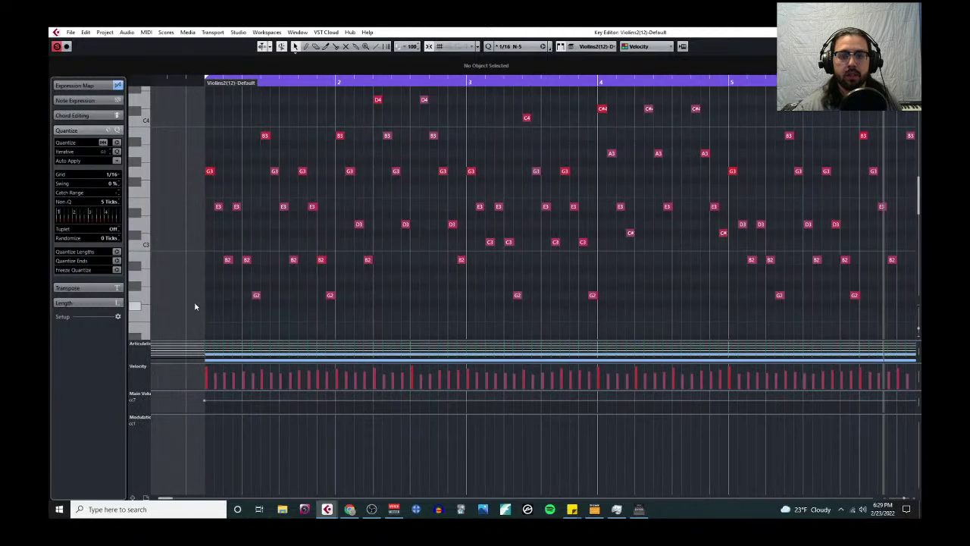
pyautogui.click(141, 418)
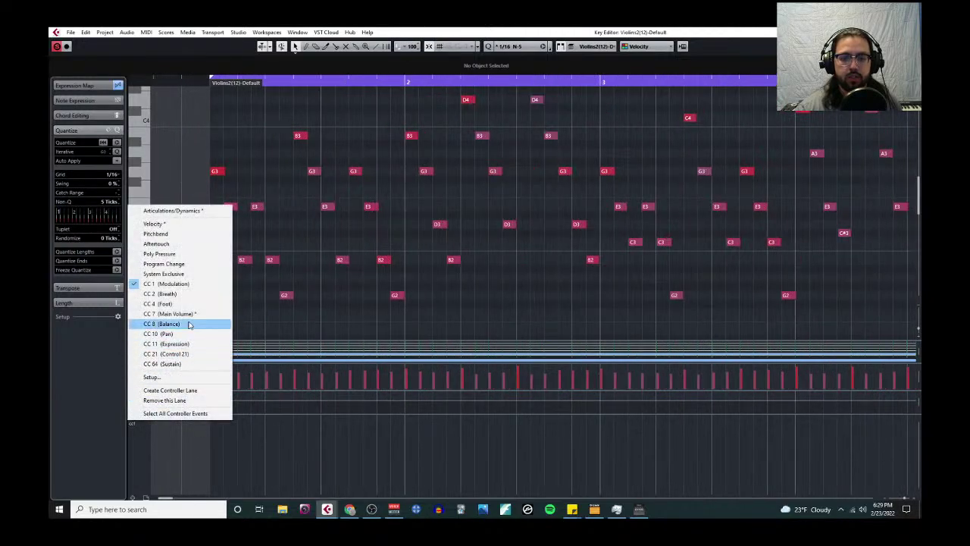
pyautogui.click(191, 343)
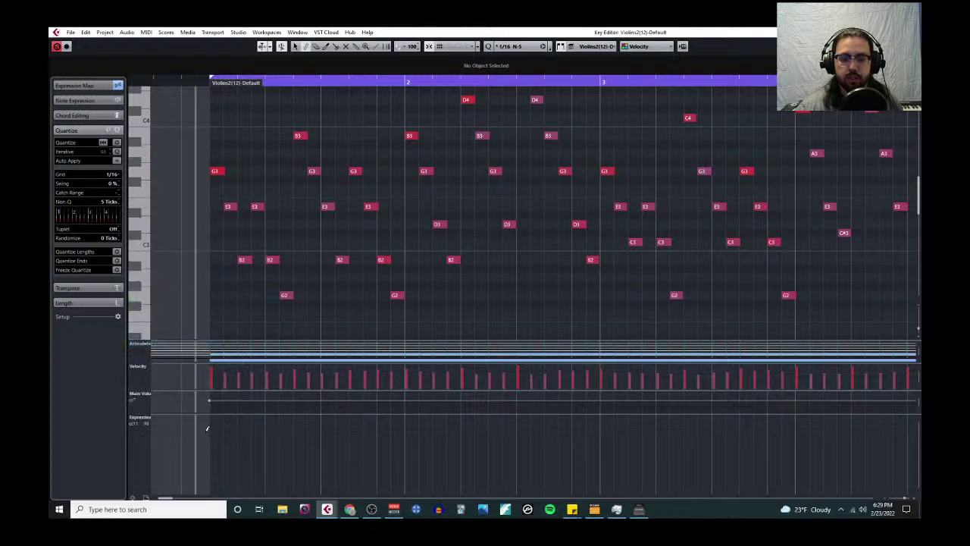
# Step: Draw three consecutive descending expression ramps across bar 1 in the CC 11 lane with the Line tool
pyautogui.moveTo(210, 436); pyautogui.dragTo(294, 457)
pyautogui.hotkey('ctrl', 'z')
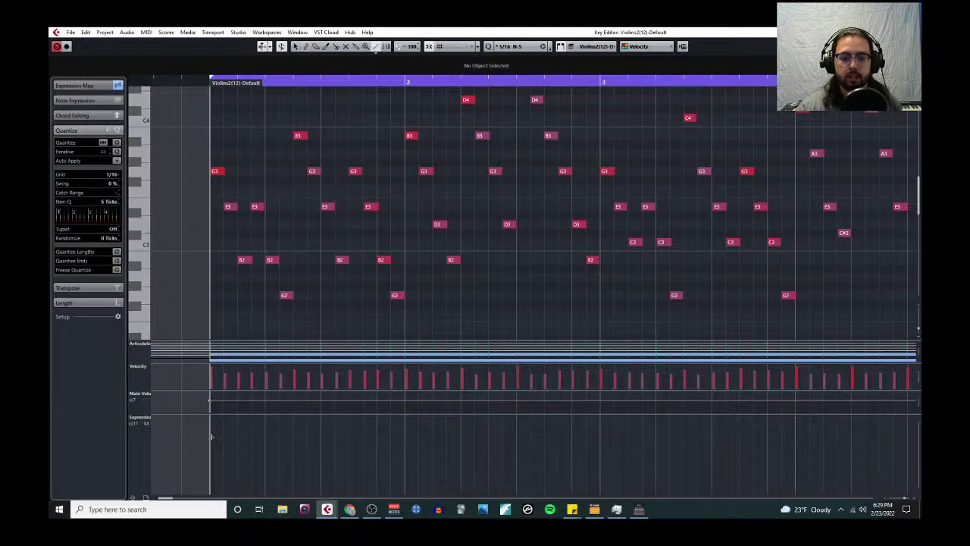
pyautogui.moveTo(209, 431)
pyautogui.mouseDown()
pyautogui.moveTo(306, 466)
pyautogui.moveTo(289, 461)
pyautogui.moveTo(289, 445)
pyautogui.moveTo(307, 433)
pyautogui.moveTo(405, 448)
pyautogui.mouseUp()
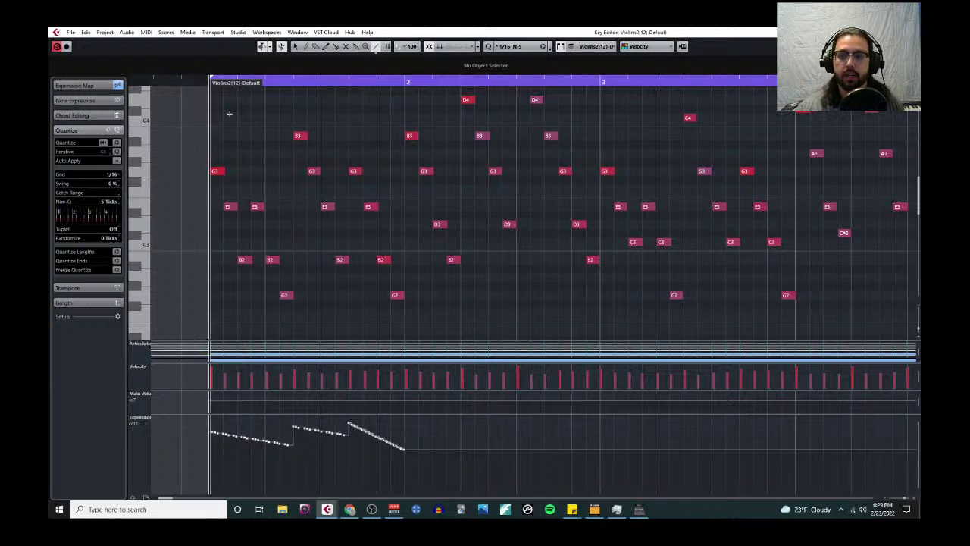
# Step: Copy all CC 11 expression events of bar 1 and paste them at the starts of bars 2, 3 and 4
pyautogui.hscroll(-3, 310, 188)
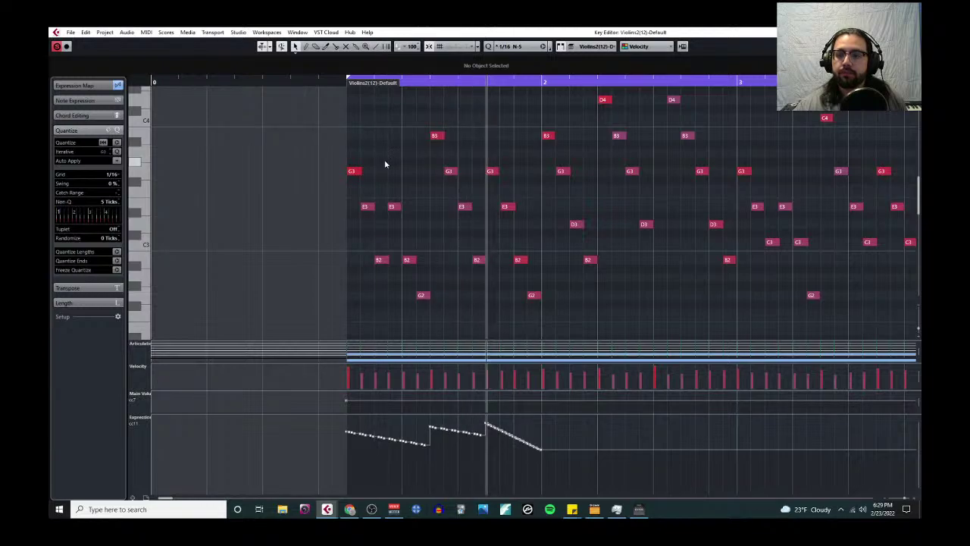
pyautogui.hscroll(1, 381, 171)
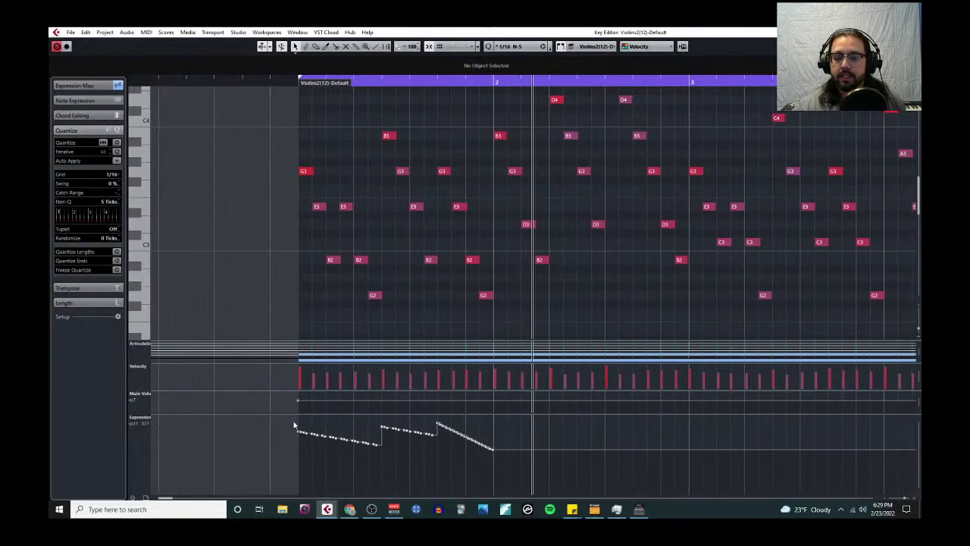
pyautogui.moveTo(294, 425); pyautogui.dragTo(493, 464)
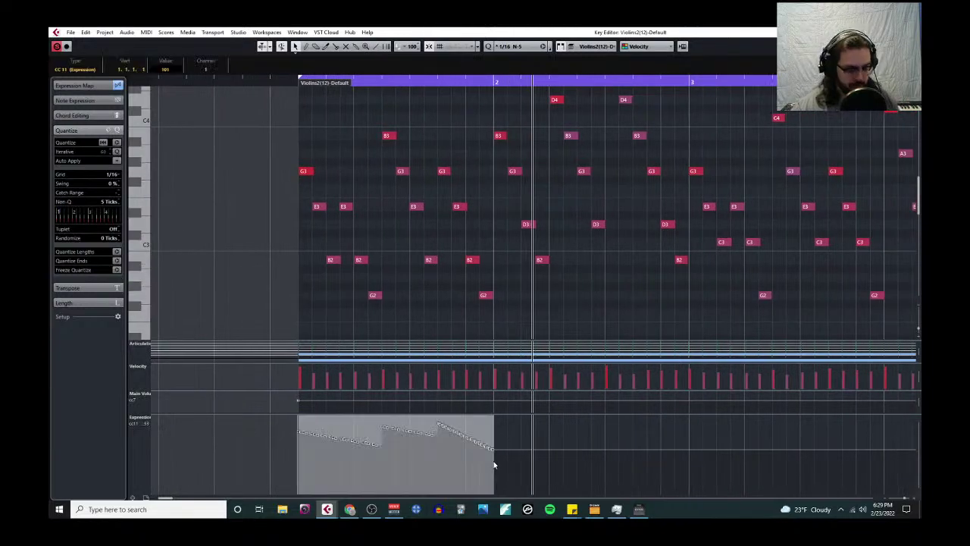
pyautogui.click(494, 83)
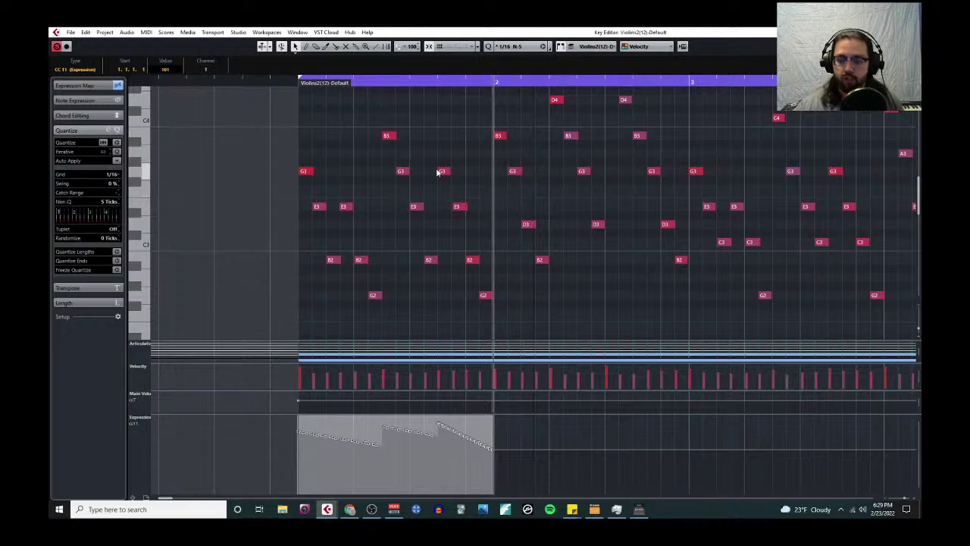
pyautogui.hotkey('ctrl', 'v')
pyautogui.hscroll(2, 535, 326)
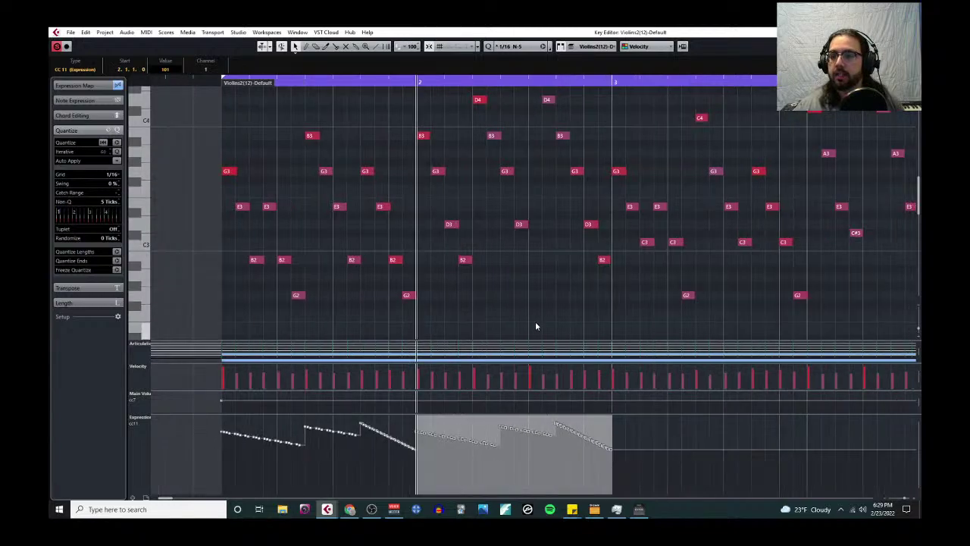
pyautogui.click(610, 81)
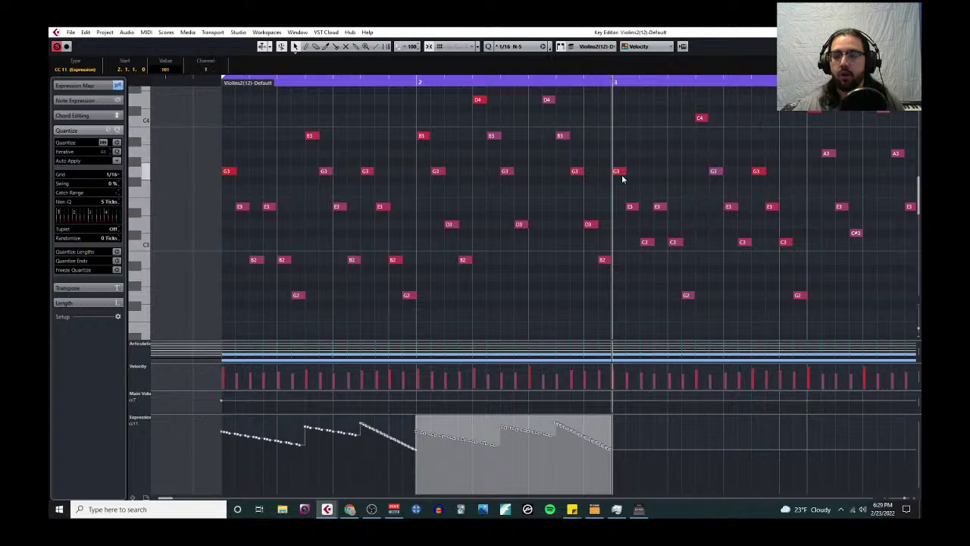
pyautogui.hotkey('ctrl', 'v')
pyautogui.hscroll(5, 597, 259)
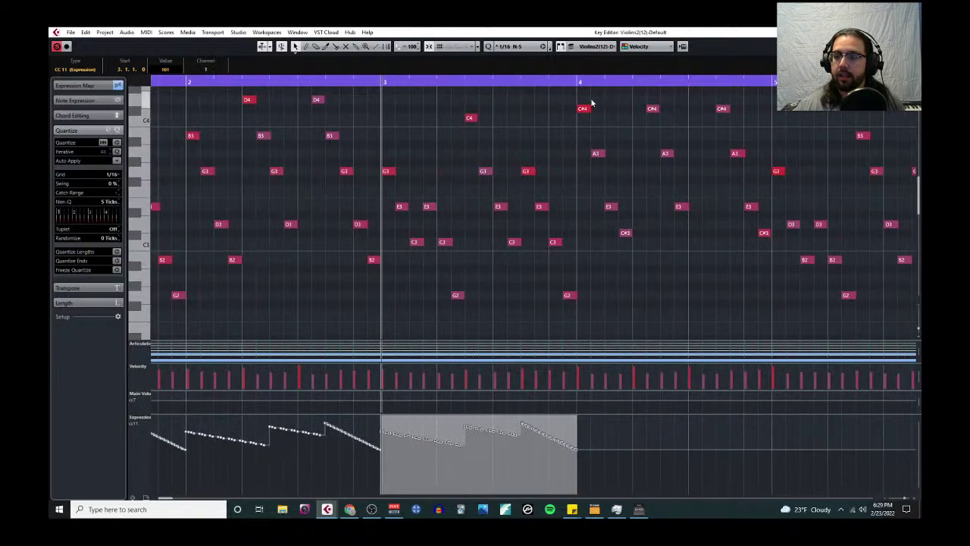
pyautogui.click(575, 82)
pyautogui.hotkey('ctrl', 'v')
pyautogui.hscroll(8, 530, 249)
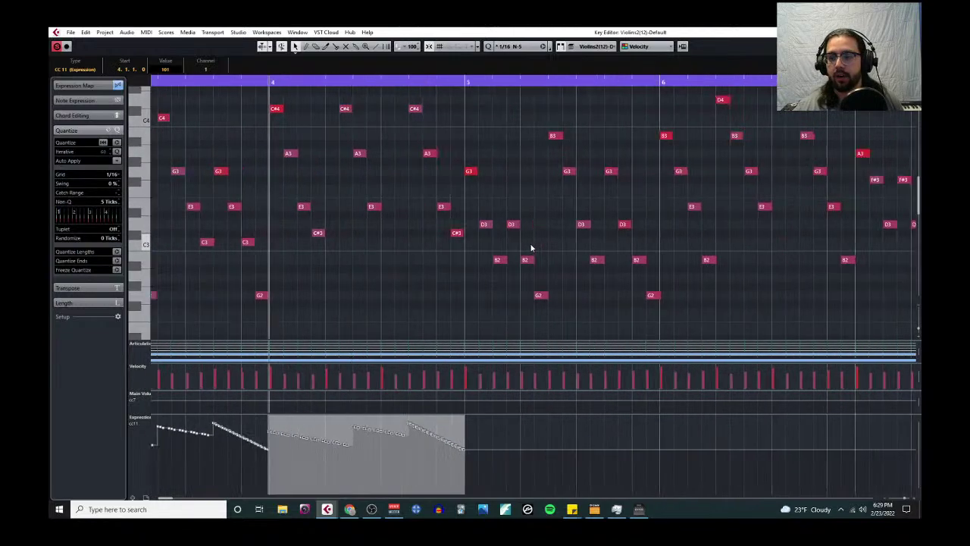
# Step: Paste the copied expression curve at the starts of bars 5, 6, 7 and 8
pyautogui.click(465, 83)
pyautogui.hotkey('ctrl', 'v')
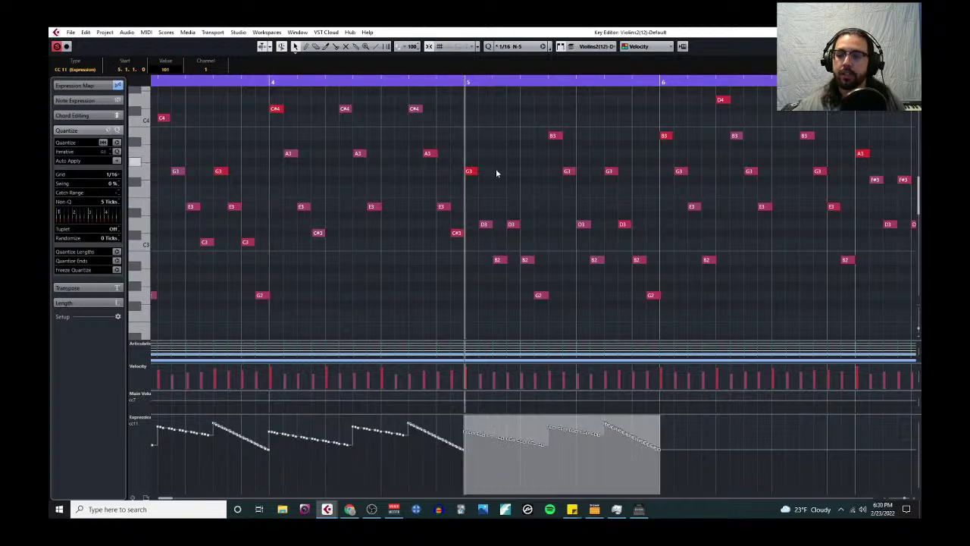
pyautogui.hscroll(6, 495, 168)
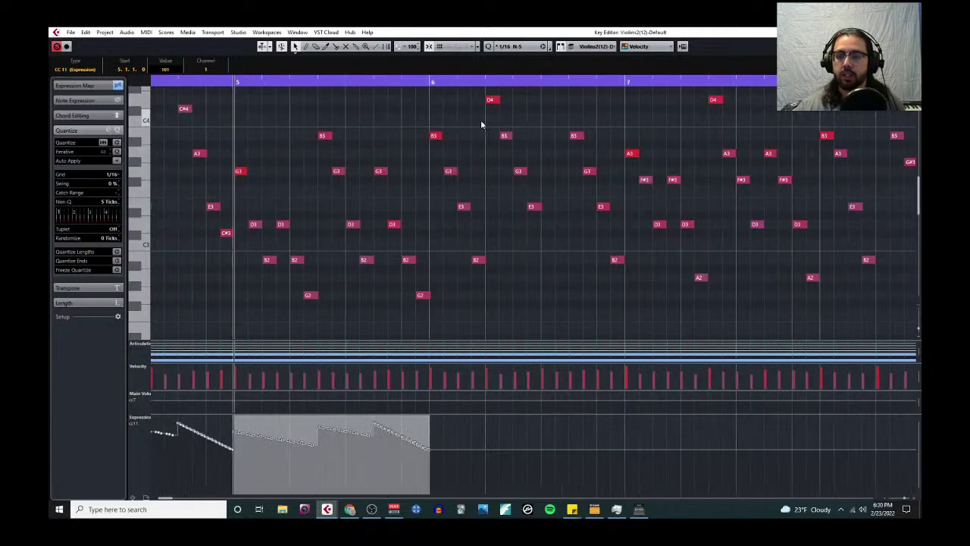
pyautogui.click(430, 84)
pyautogui.hotkey('ctrl', 'v')
pyautogui.hscroll(5, 525, 201)
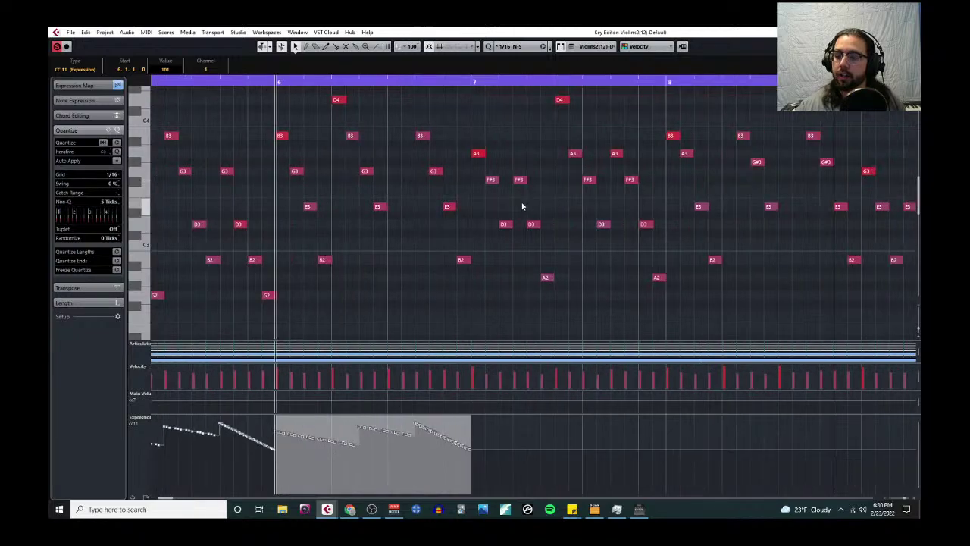
pyautogui.click(473, 83)
pyautogui.hotkey('ctrl', 'v')
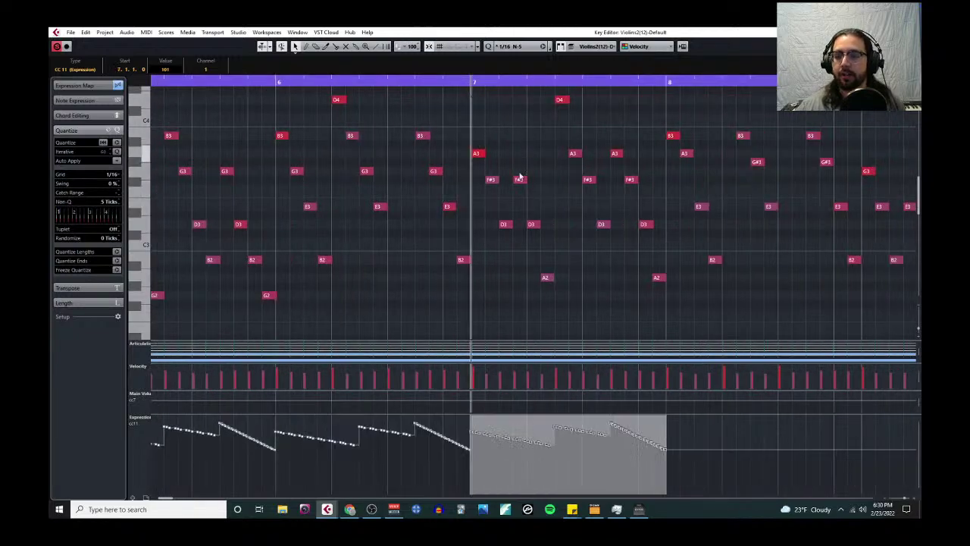
pyautogui.click(666, 85)
pyautogui.hotkey('ctrl', 'v')
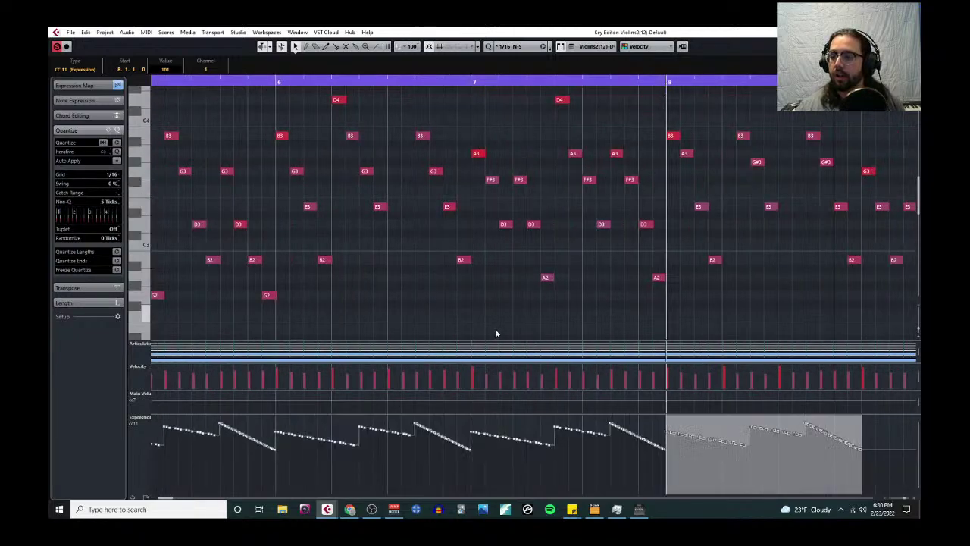
pyautogui.scroll(-3, 495, 328)
pyautogui.hscroll(-2, 477, 312)
pyautogui.scroll(-1, 476, 312)
pyautogui.hscroll(-2, 476, 311)
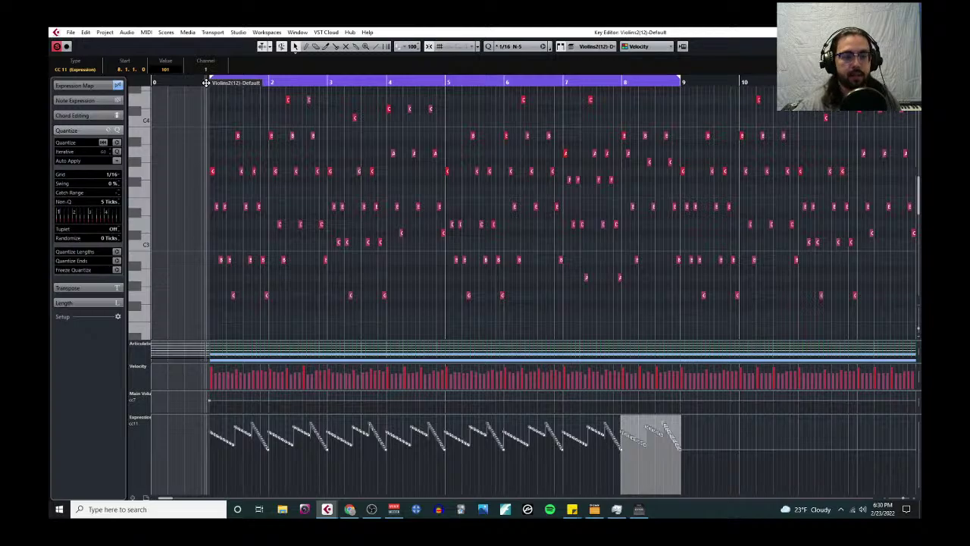
pyautogui.scroll(5, 205, 83)
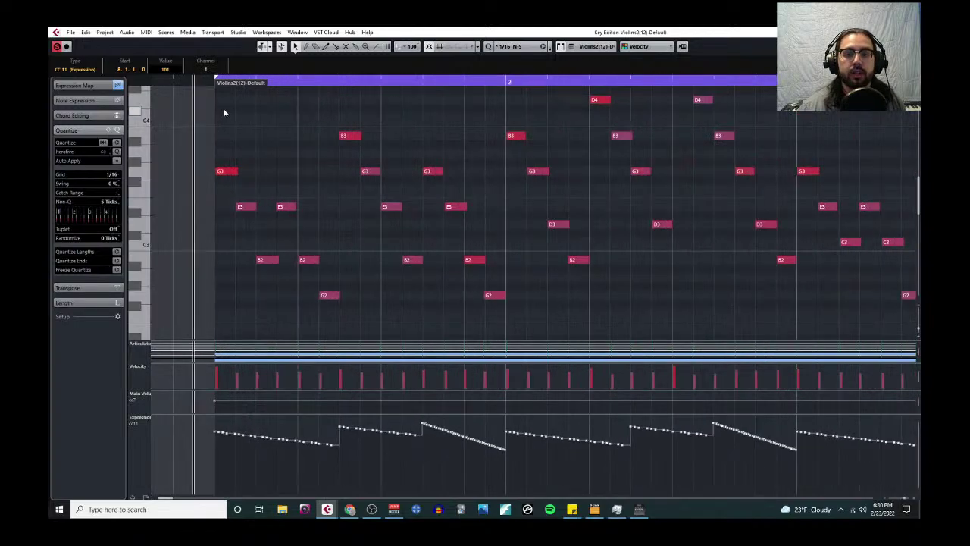
# Step: Check the repeated CC 11 curve across bars 1 to 8, shrink the controller lanes and play the passage
pyautogui.scroll(-3, 316, 203)
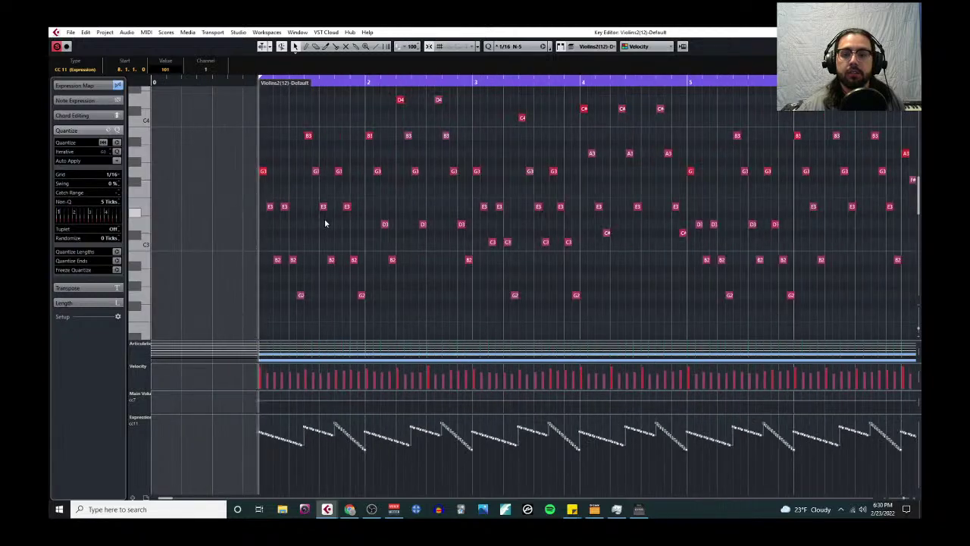
pyautogui.scroll(-3, 511, 281)
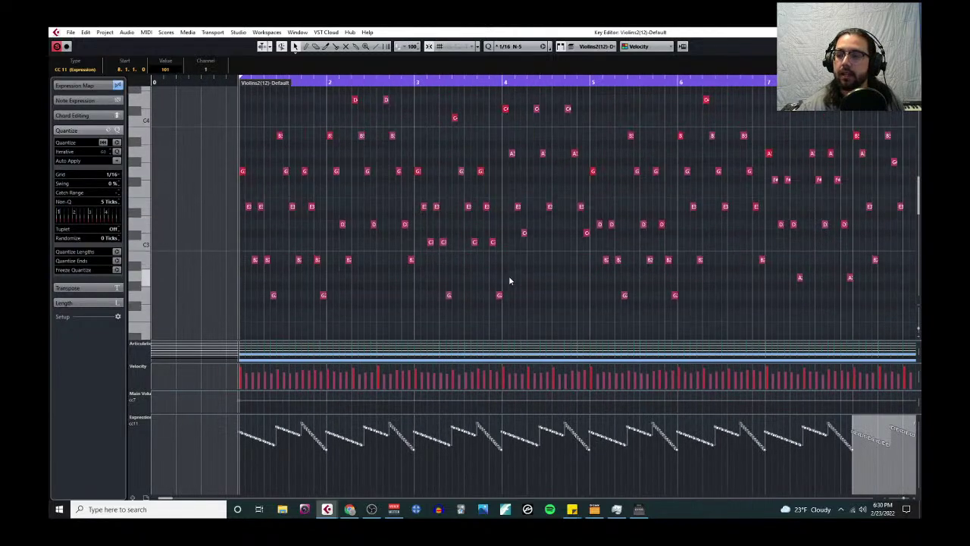
pyautogui.scroll(-3, 509, 265)
pyautogui.scroll(2, 407, 265)
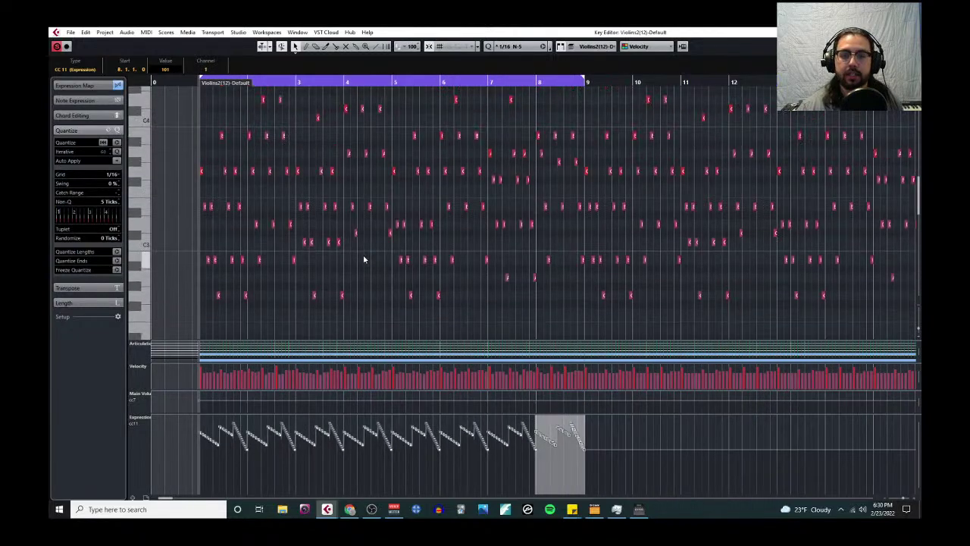
pyautogui.moveTo(405, 413); pyautogui.dragTo(412, 454)
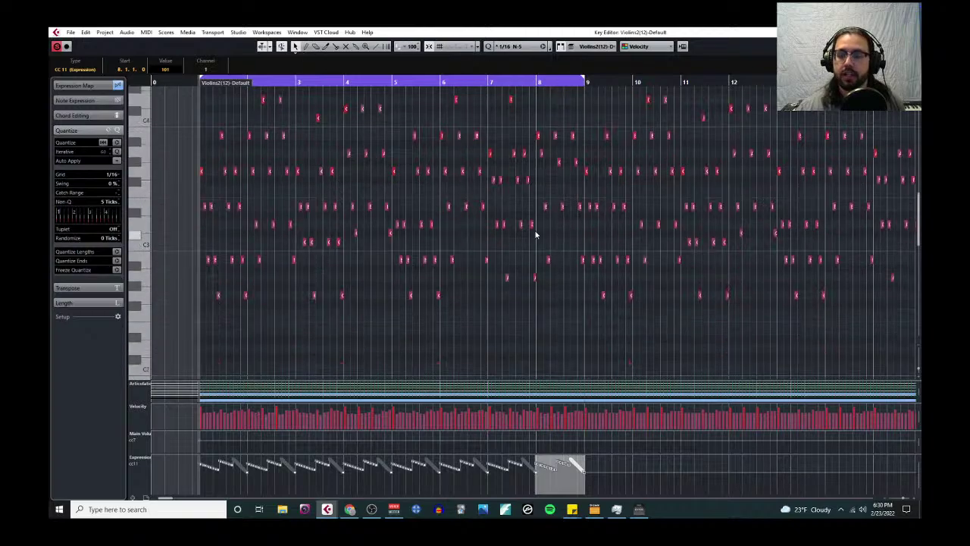
pyautogui.press('space')
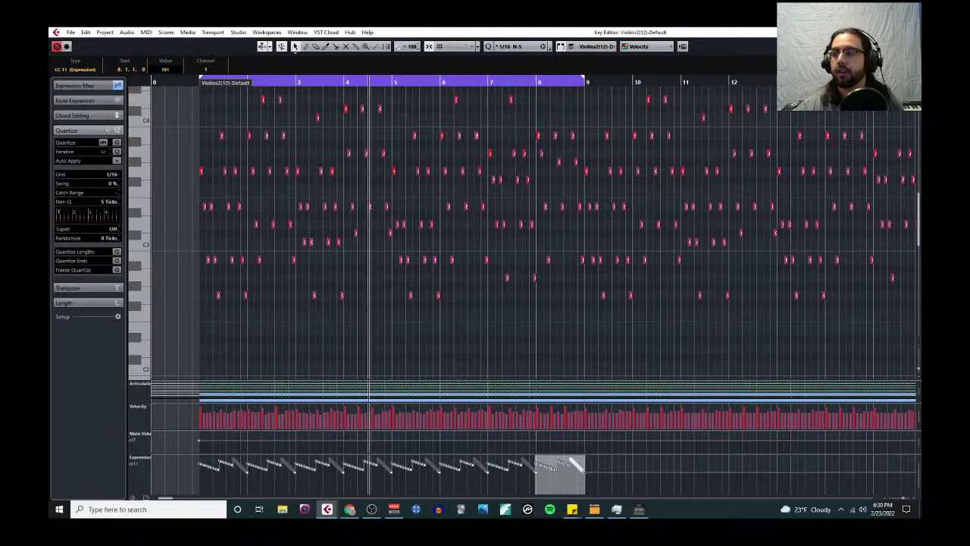
# Step: During playback in the project window, select the Basses(4) and Tuba tracks in turn and solo the Violas(12) and Celli(12) tracks
pyautogui.press('Return')
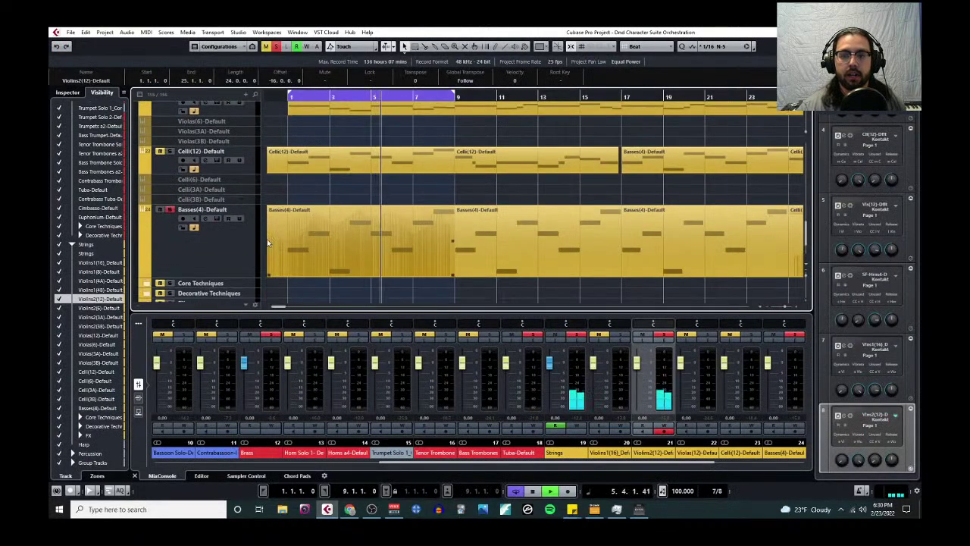
pyautogui.click(238, 248)
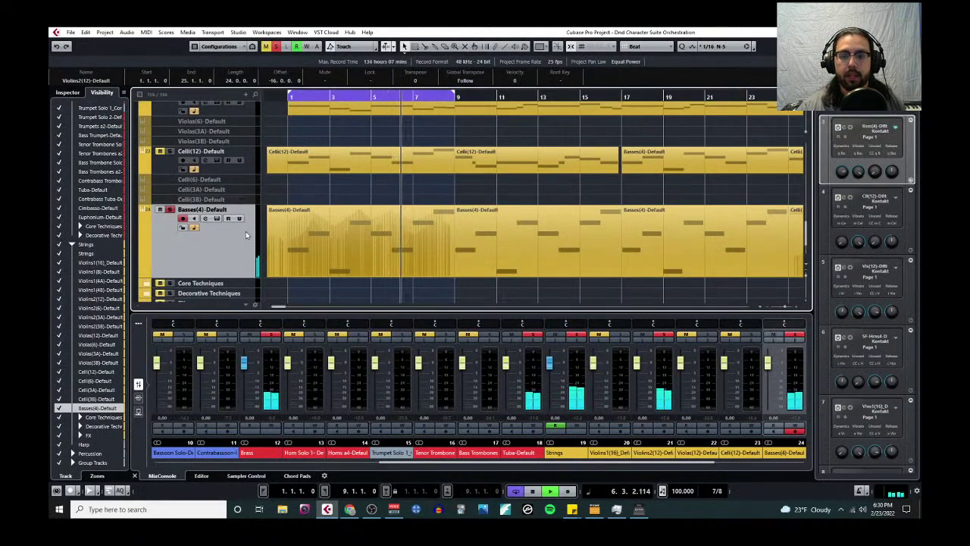
pyautogui.scroll(5, 236, 189)
pyautogui.click(236, 136)
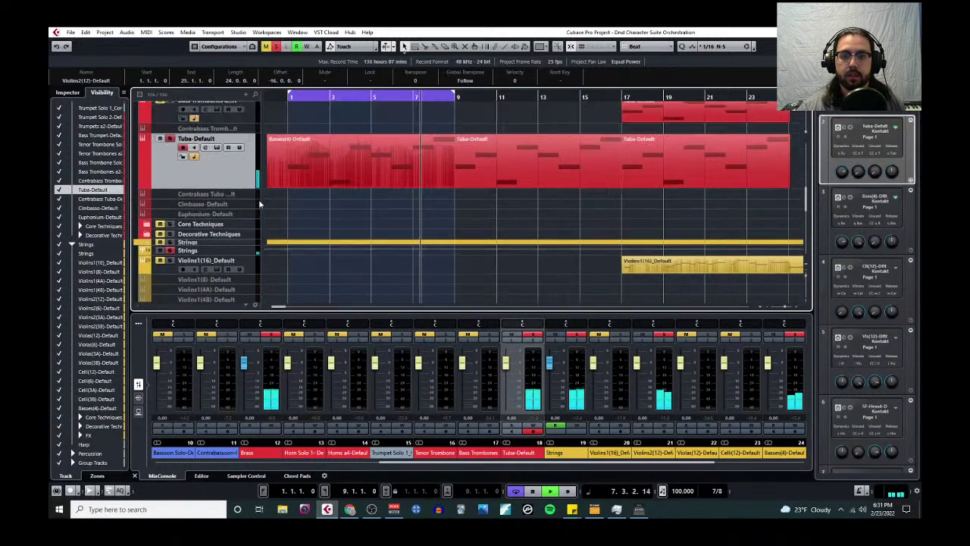
pyautogui.scroll(2, 258, 200)
pyautogui.scroll(-8, 394, 250)
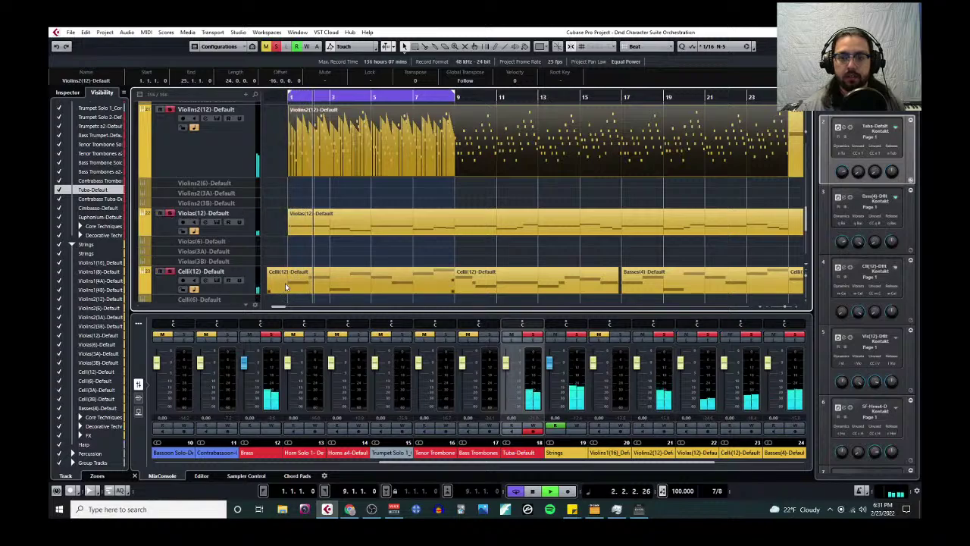
pyautogui.scroll(-3, 280, 277)
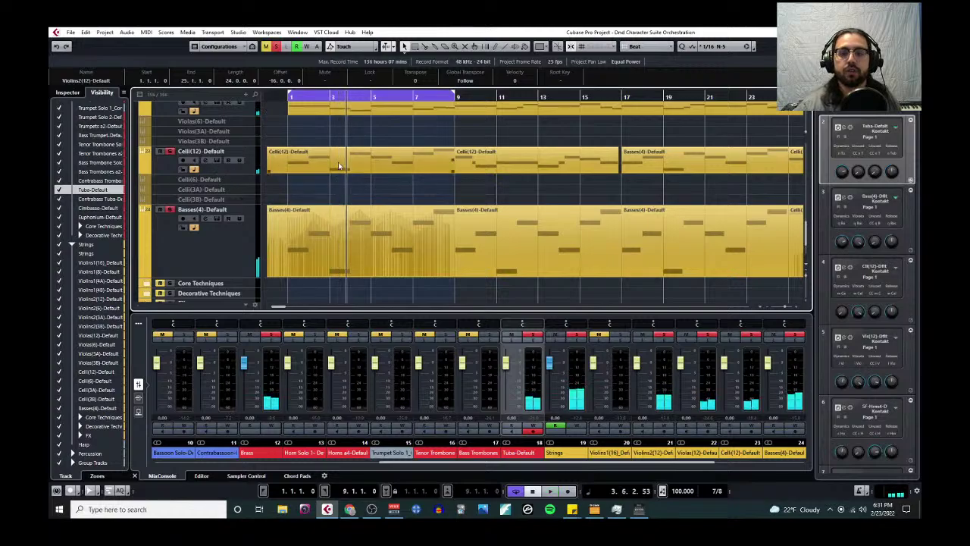
# Step: Open the first Celli(12) part in the Key Editor and set its controller lane to CC 11 (Expression)
pyautogui.click(227, 160)
pyautogui.click(147, 32)
pyautogui.click(171, 43)
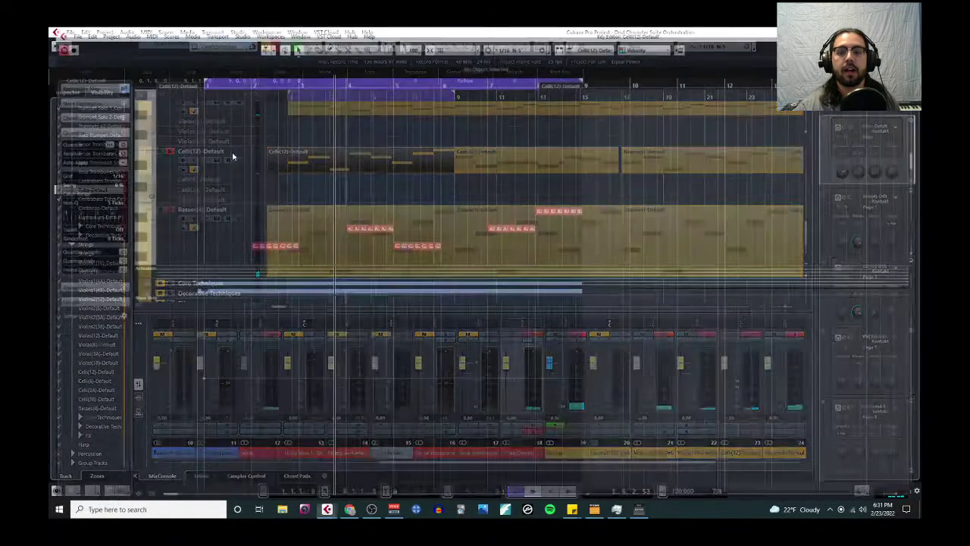
pyautogui.click(145, 298)
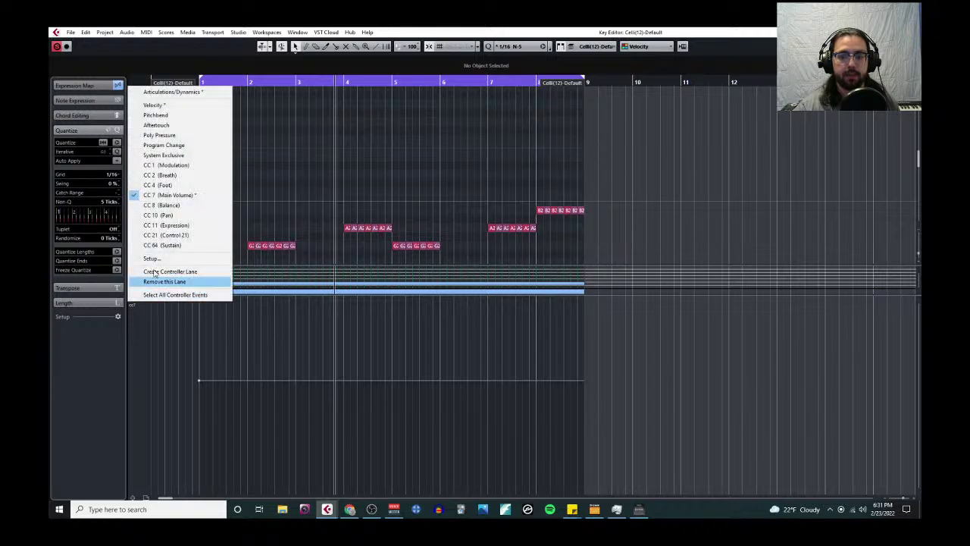
pyautogui.click(185, 227)
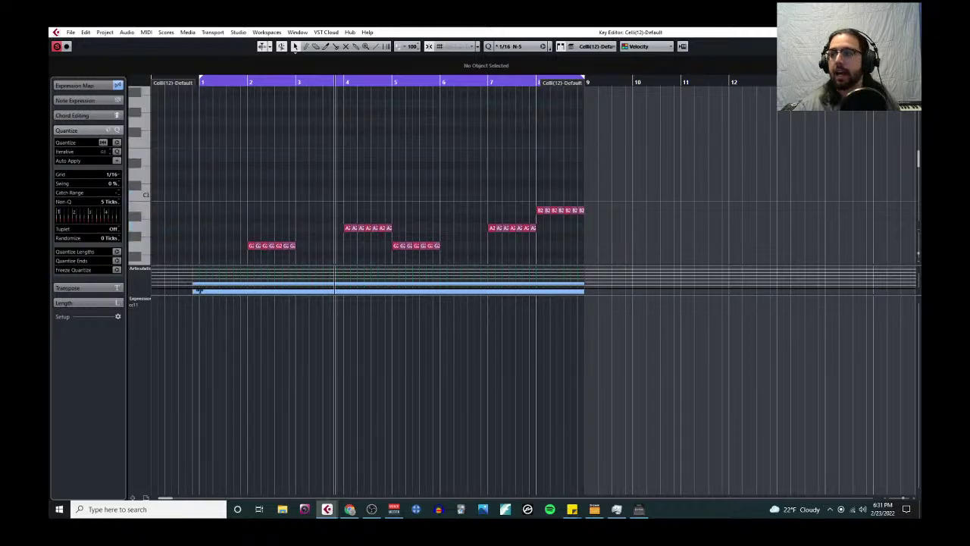
pyautogui.press('Escape')
# Step: Copy all CC 1 (Modulation) events from the first Basses(4) part
pyautogui.click(313, 243)
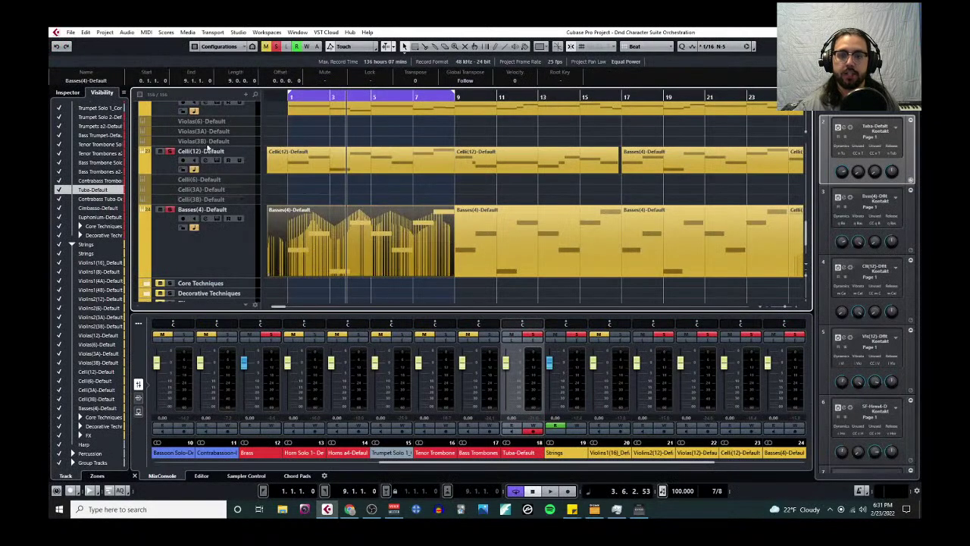
pyautogui.click(147, 32)
pyautogui.click(161, 44)
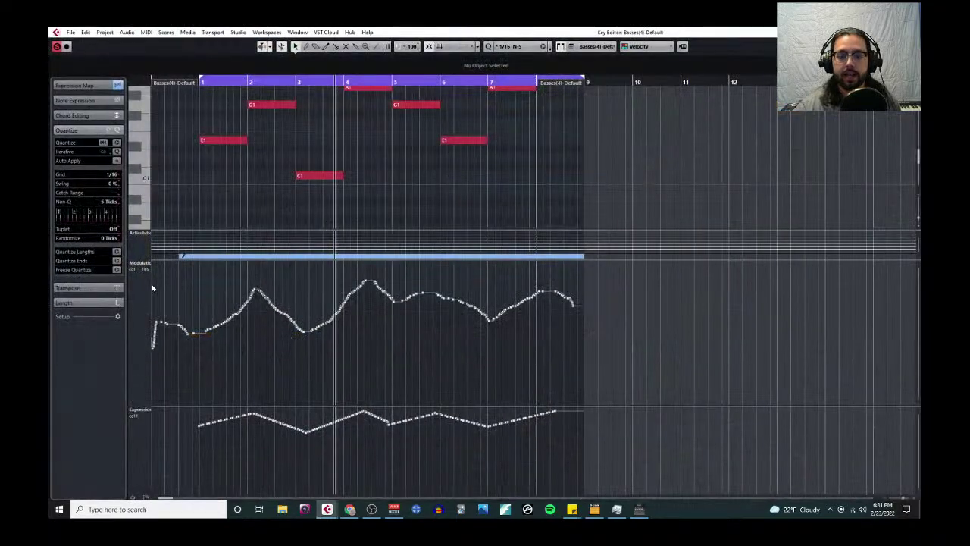
pyautogui.moveTo(637, 401); pyautogui.dragTo(151, 261)
pyautogui.scroll(4, 168, 282)
pyautogui.hscroll(-2, 168, 282)
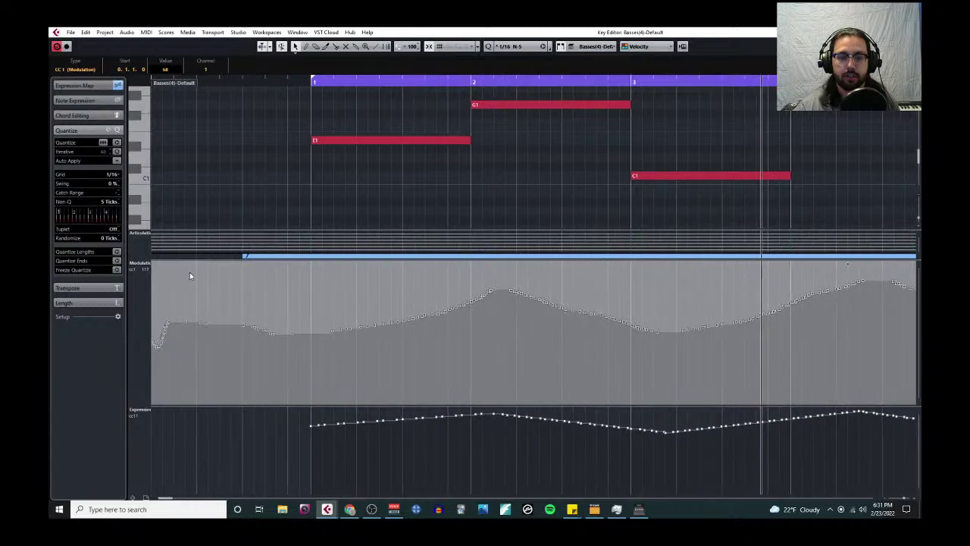
pyautogui.press('Return')
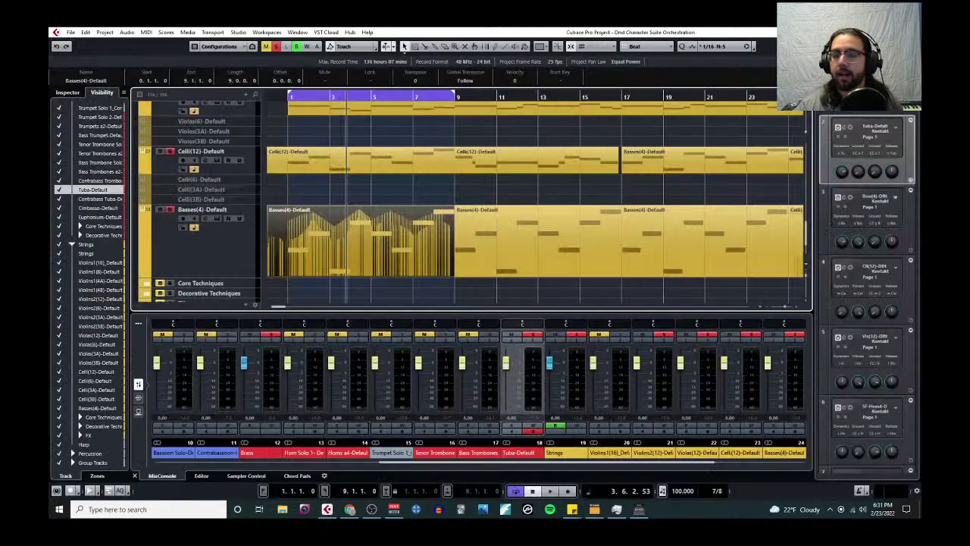
# Step: Select the first Celli(12) part, move the project cursor to bar 0 and show the floating Transport panel
pyautogui.click(324, 172)
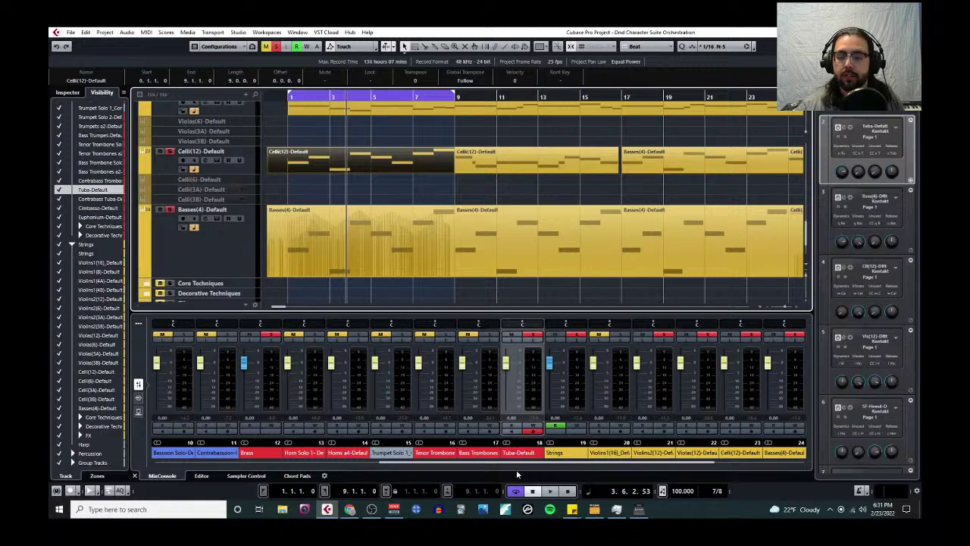
pyautogui.click(266, 98)
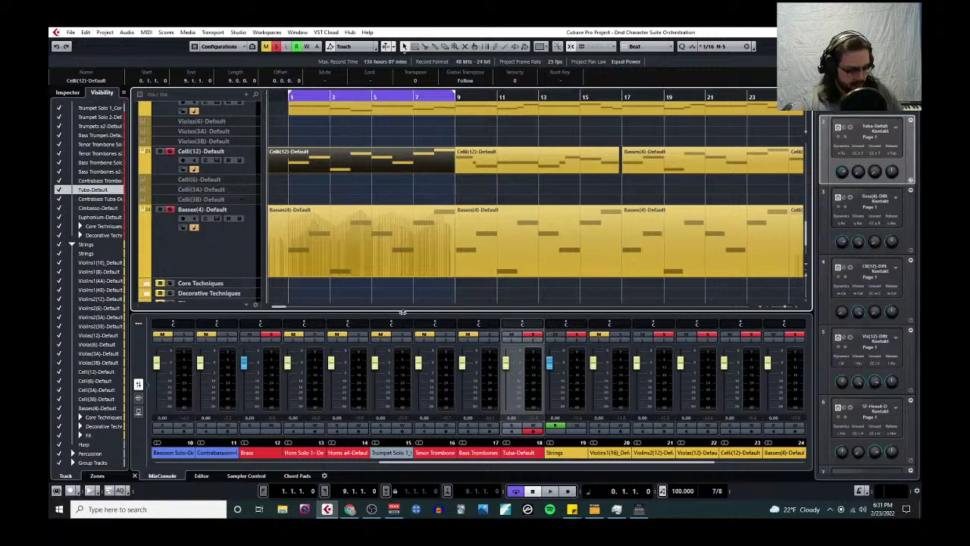
pyautogui.press('F2')
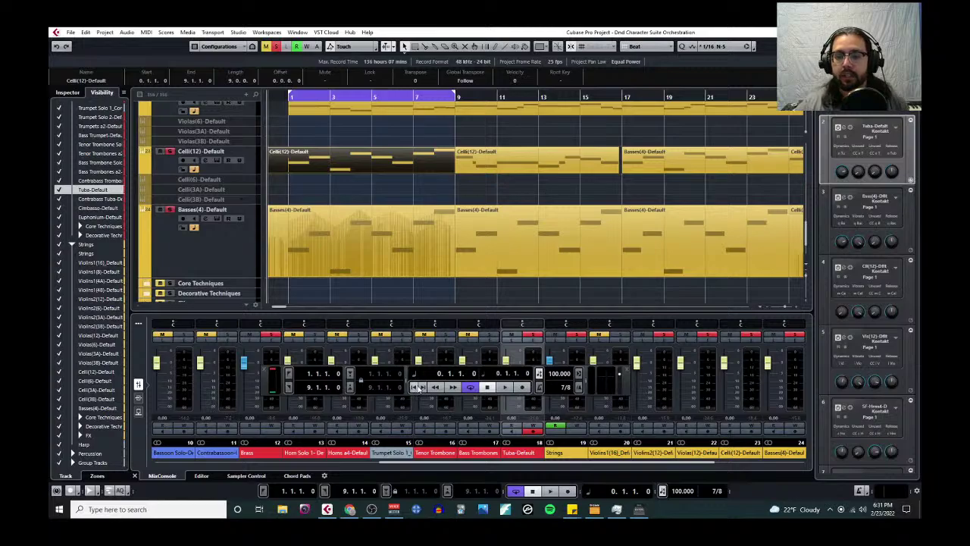
# Step: Show the CC 1 (Modulation) lane for the first Celli(12) part in the Key Editor and paste the copied basses curve at bar 0
pyautogui.click(149, 32)
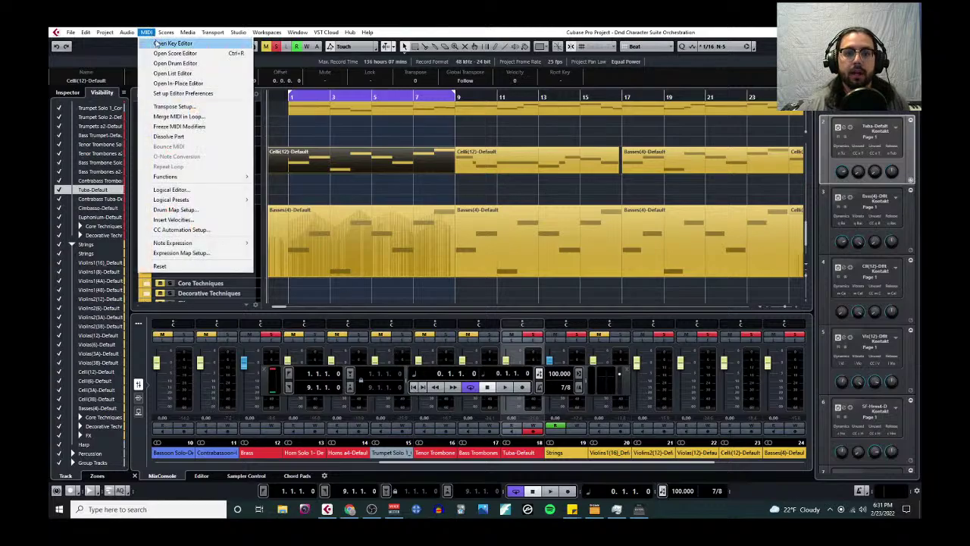
pyautogui.click(156, 44)
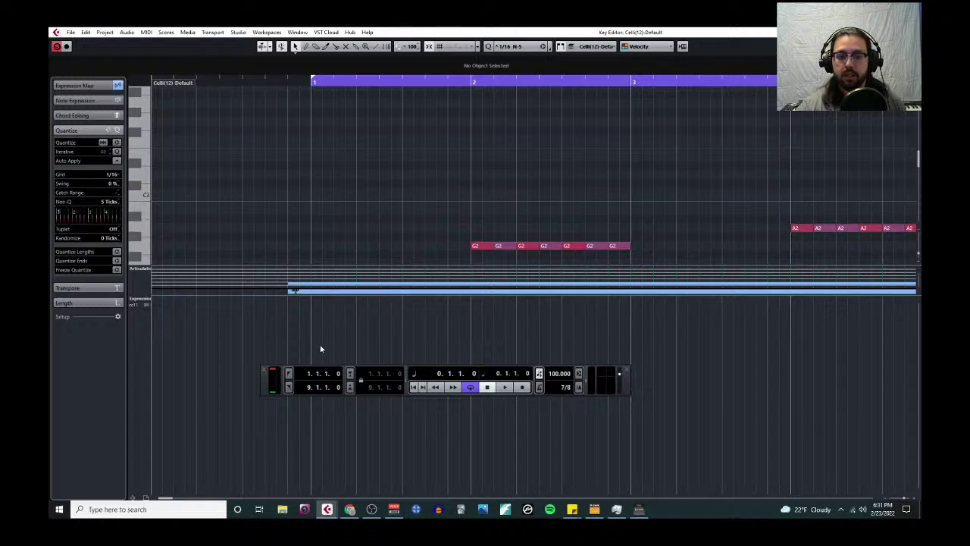
pyautogui.click(143, 300)
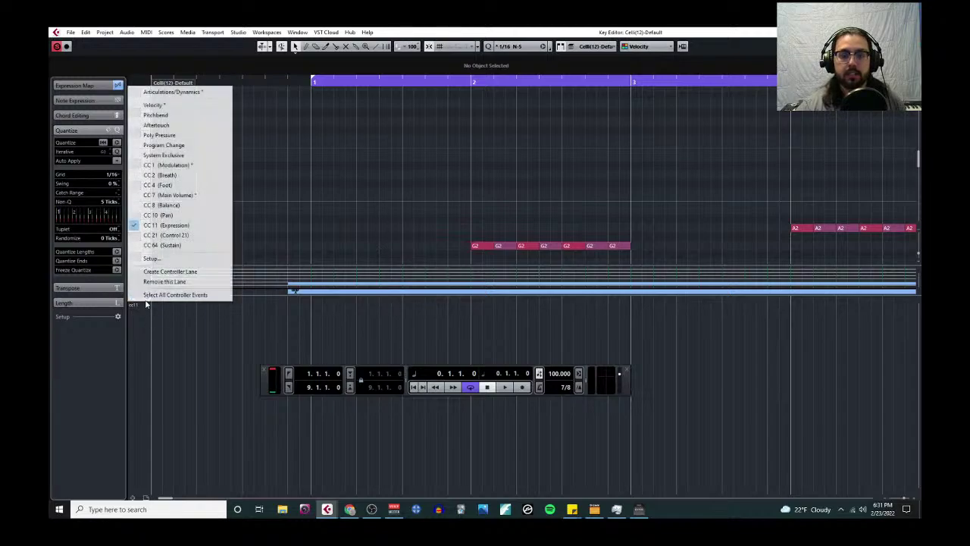
pyautogui.click(171, 164)
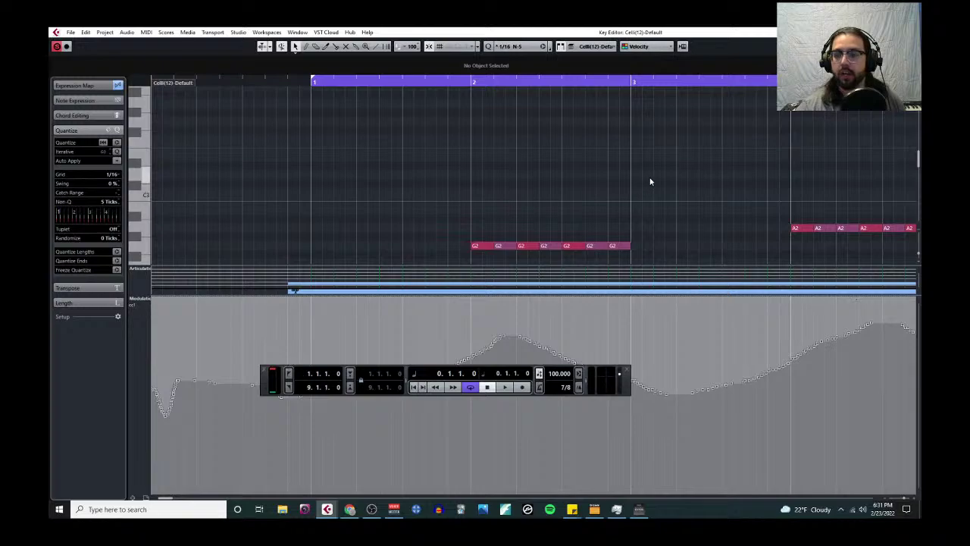
pyautogui.press('g')
pyautogui.scroll(-3, 656, 184)
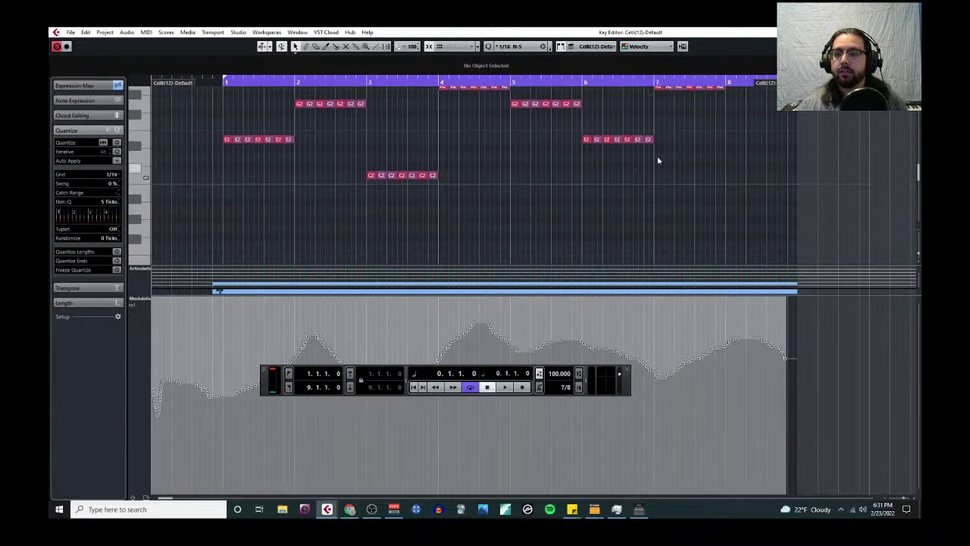
pyautogui.press('Return')
# Step: Play back the passage and inspect the Celli(12) track's Kontakt instrument while it plays
pyautogui.press('space')
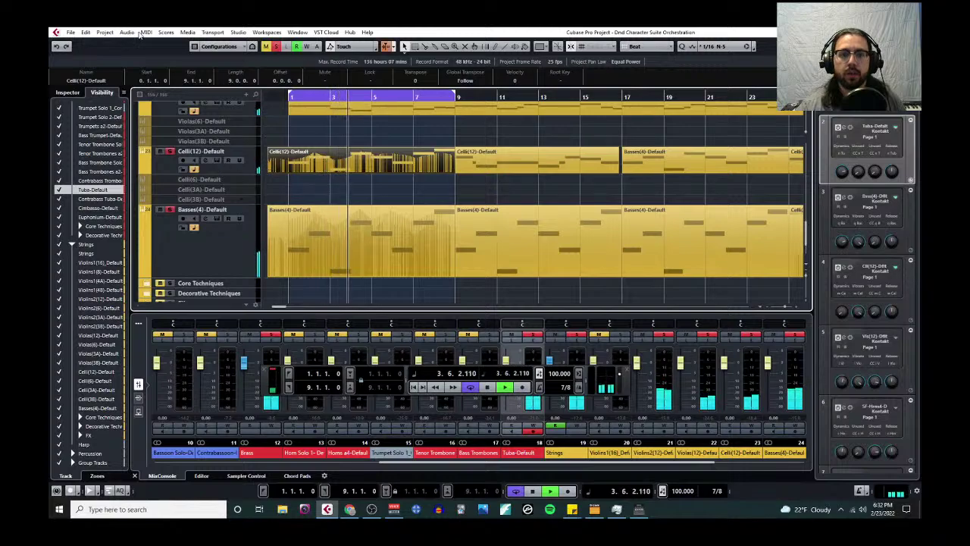
pyautogui.click(146, 32)
pyautogui.click(216, 159)
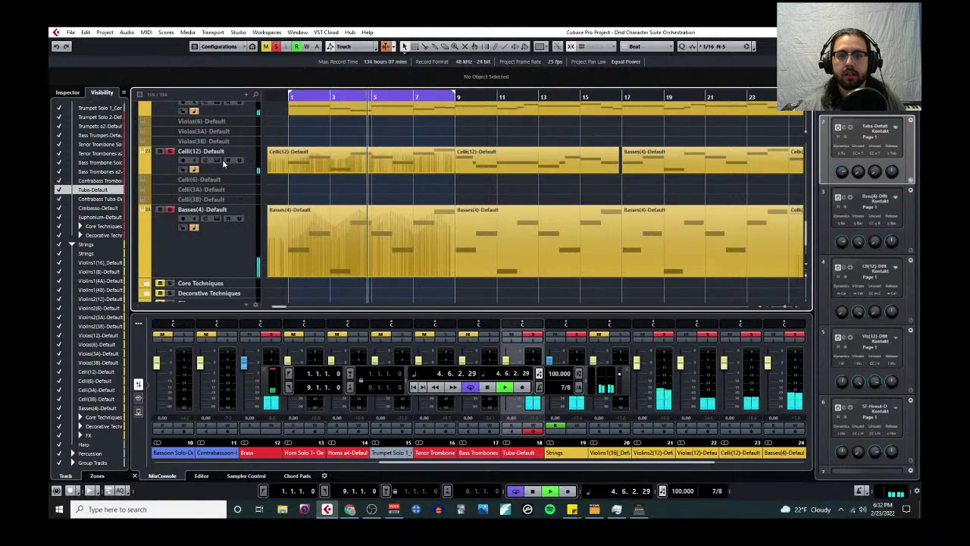
pyautogui.click(217, 158)
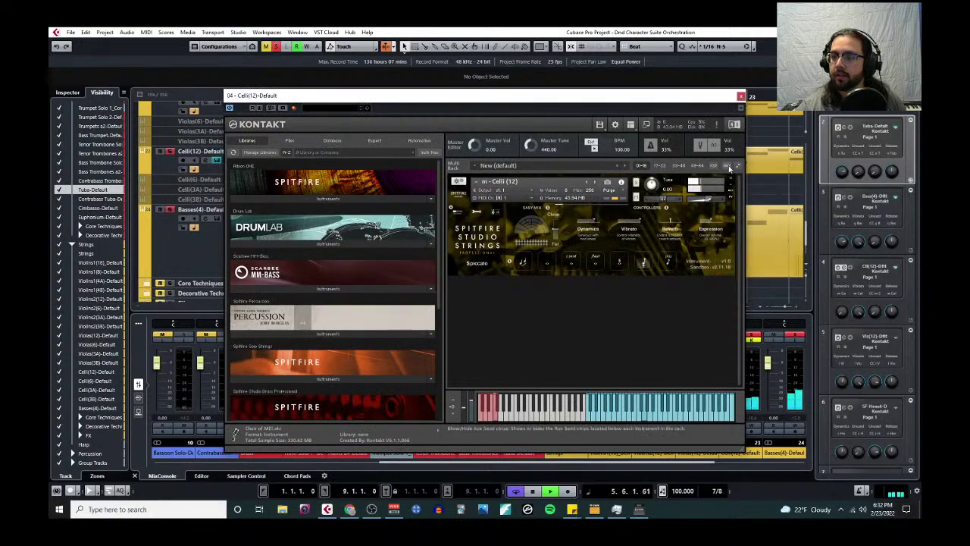
pyautogui.click(740, 97)
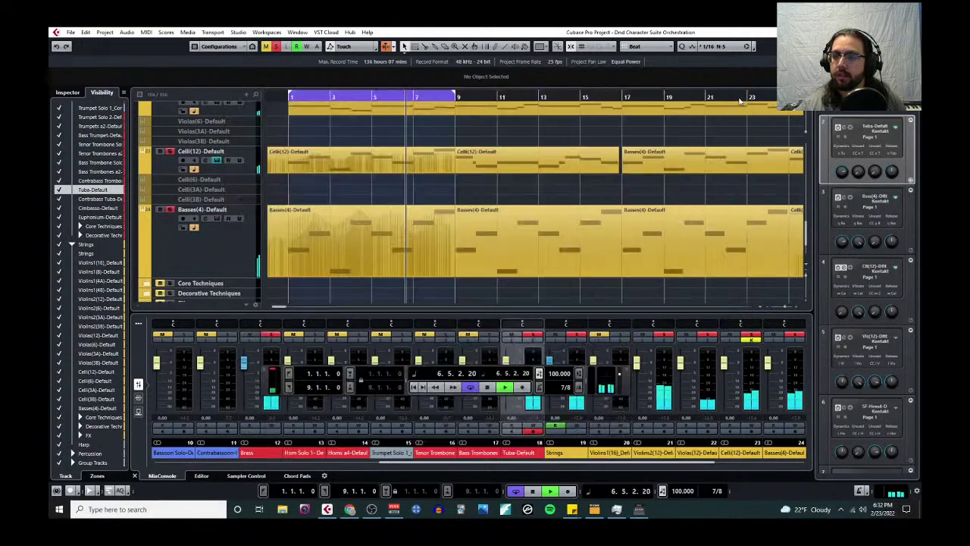
pyautogui.press('space')
# Step: Scale up the whole CC 1 (Modulation) curve of the first Celli(12) part until its first event is at 77
pyautogui.click(354, 162)
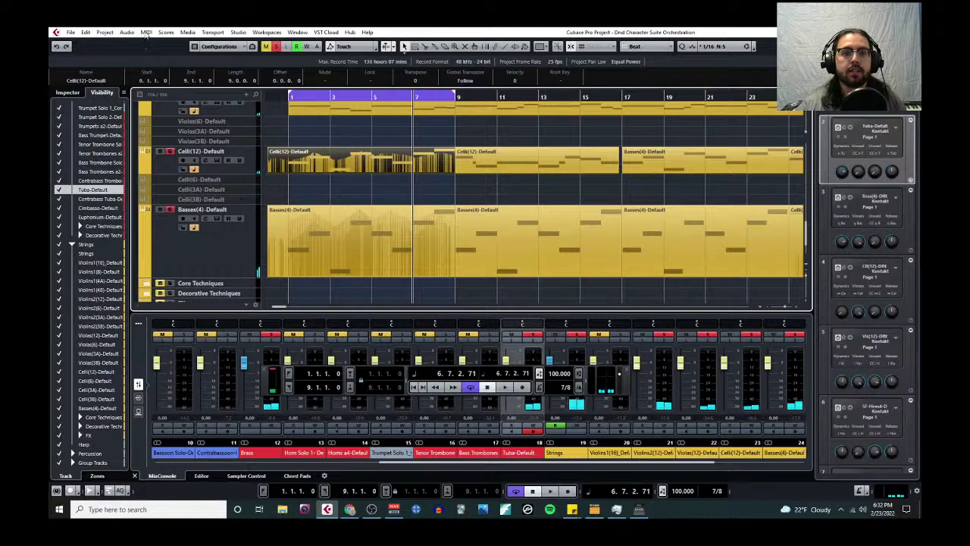
pyautogui.click(147, 32)
pyautogui.click(163, 43)
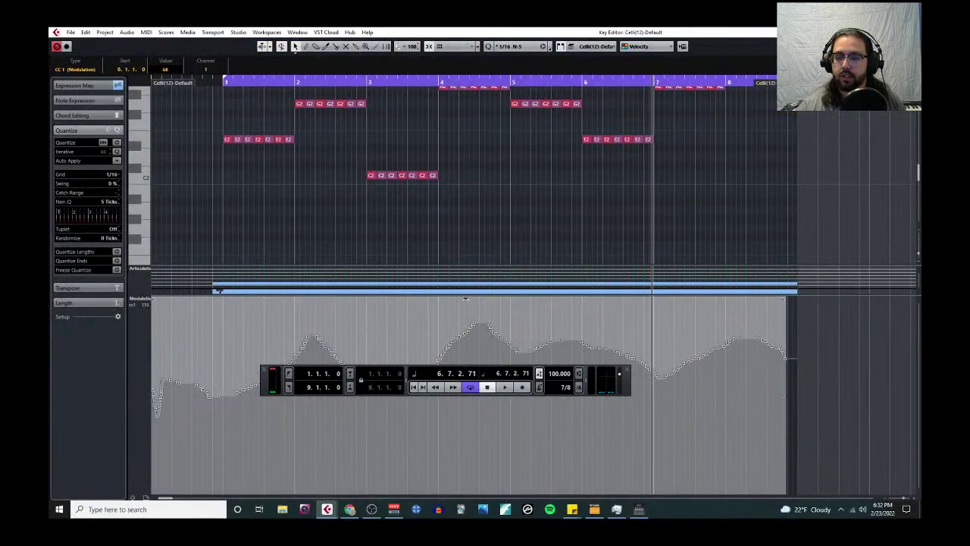
pyautogui.moveTo(466, 298); pyautogui.dragTo(466, 280)
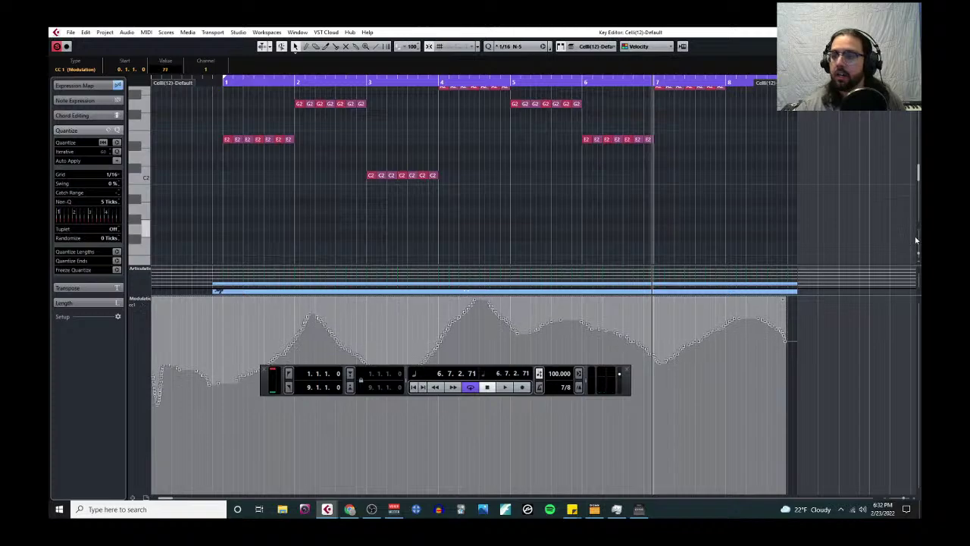
pyautogui.press('Escape')
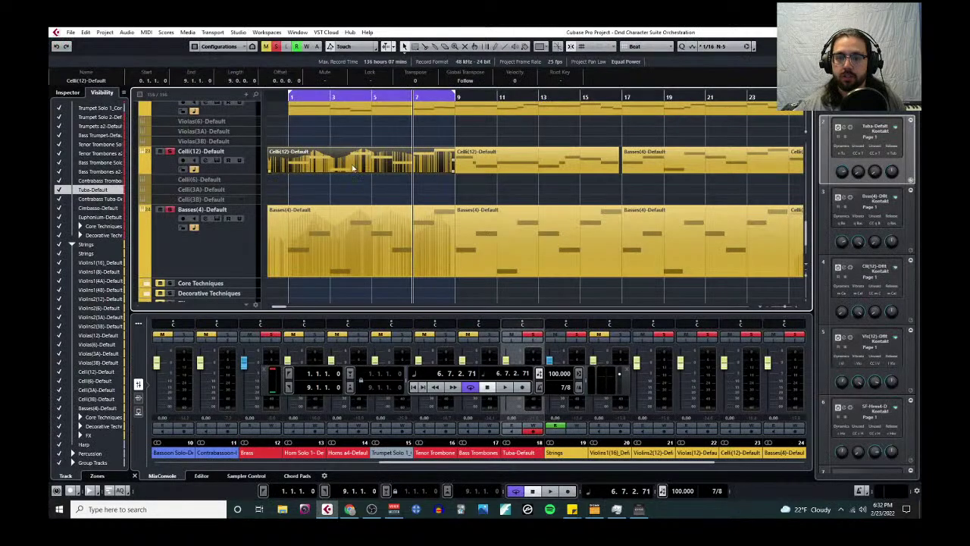
# Step: Copy the CC 11 (Expression) curve of the first Basses(4) part in the Key Editor and set the project cursor to bar 1
pyautogui.click(327, 222)
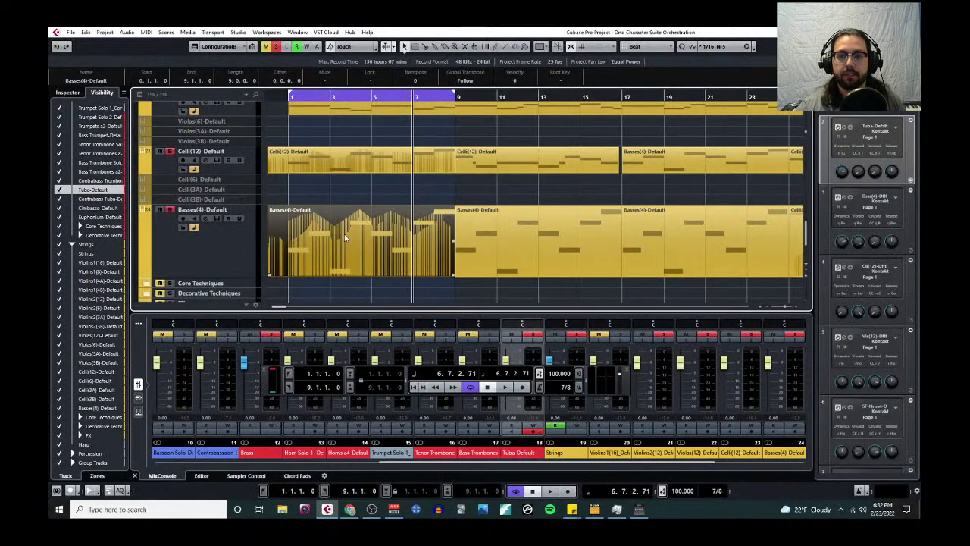
pyautogui.click(147, 33)
pyautogui.click(151, 41)
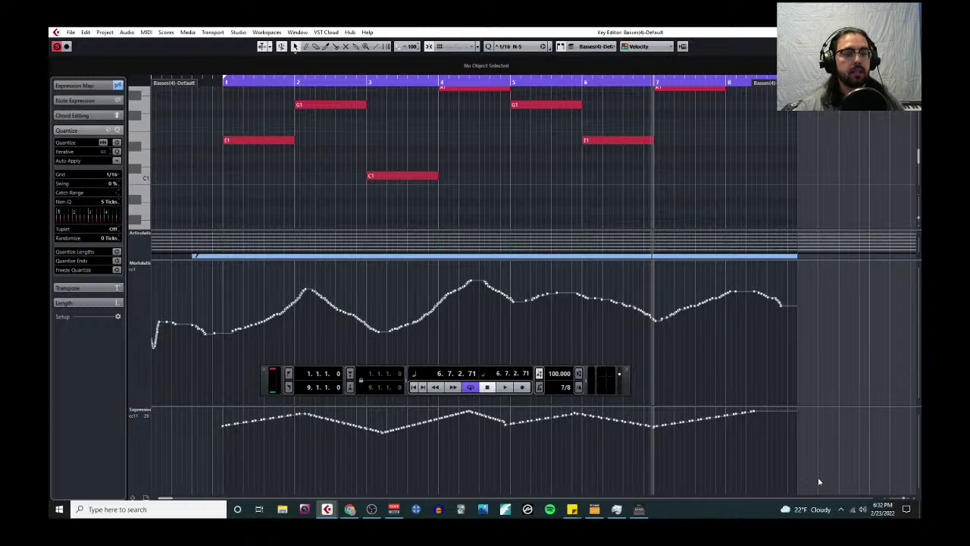
pyautogui.moveTo(824, 485); pyautogui.dragTo(194, 368)
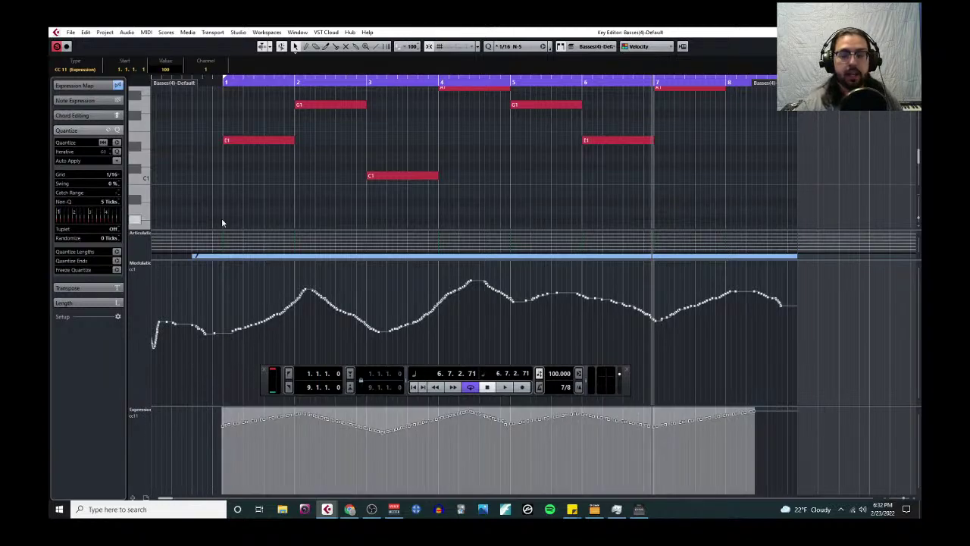
pyautogui.scroll(3, 220, 219)
pyautogui.click(232, 82)
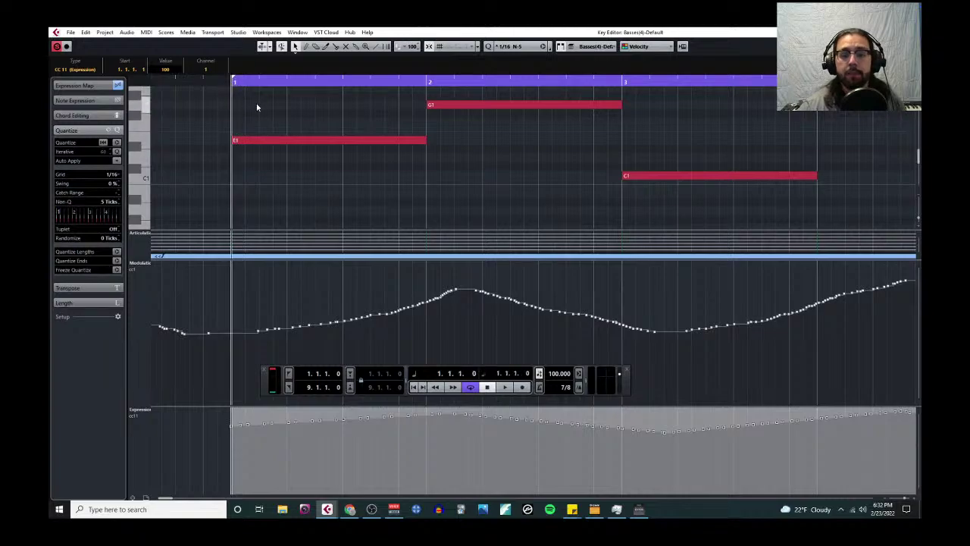
pyautogui.scroll(-5, 375, 267)
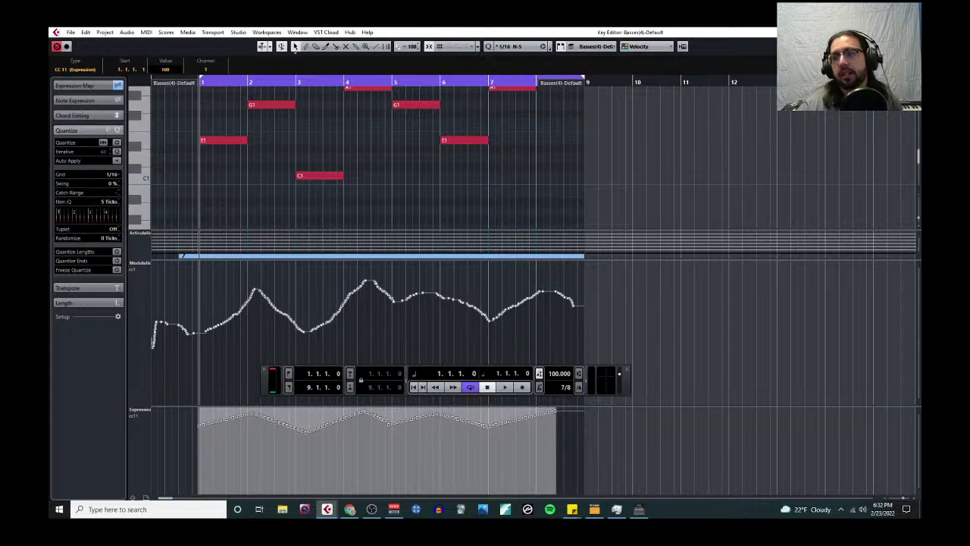
pyautogui.hotkey('ctrl', 'w')
# Step: Select the first Celli(12) part and open it in the Key Editor
pyautogui.scroll(-1, 316, 232)
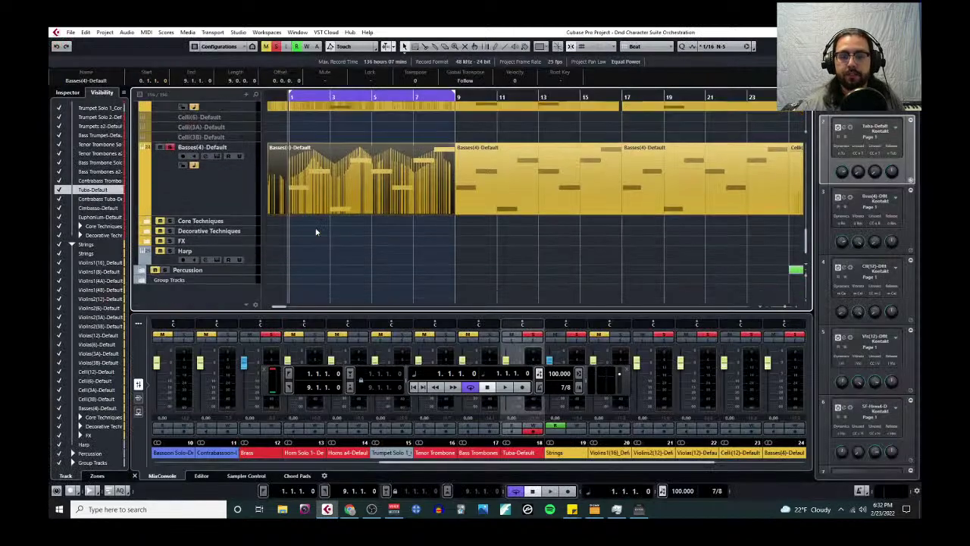
pyautogui.scroll(3, 316, 232)
pyautogui.scroll(-1, 318, 233)
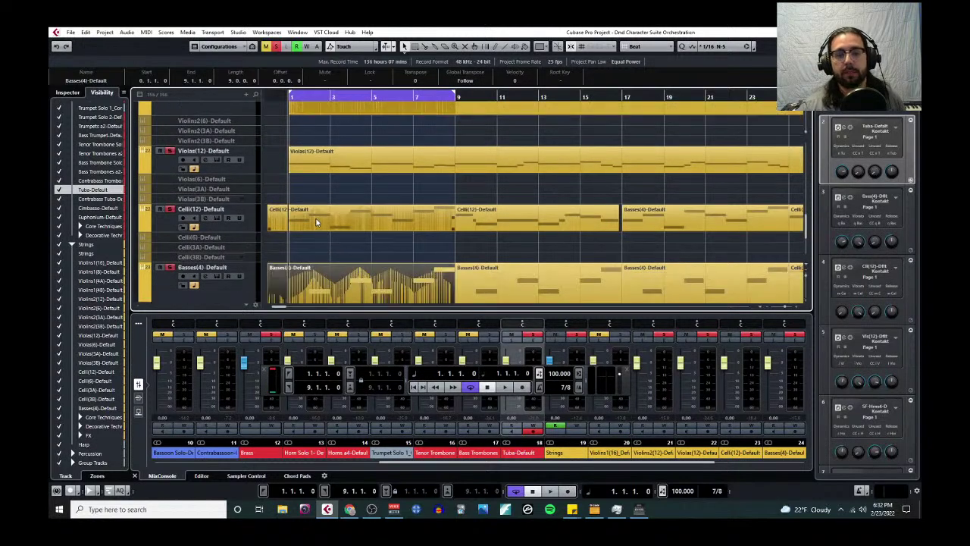
pyautogui.click(317, 222)
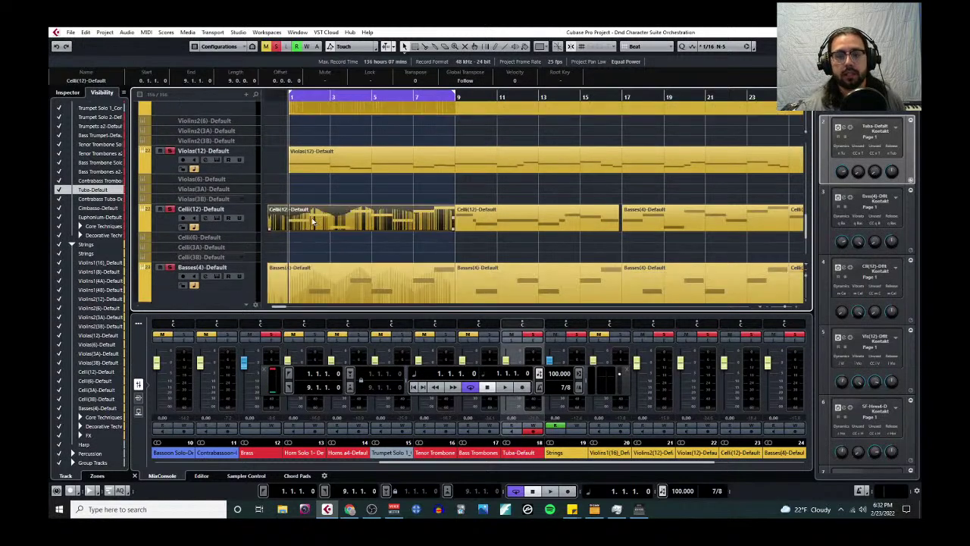
pyautogui.click(147, 32)
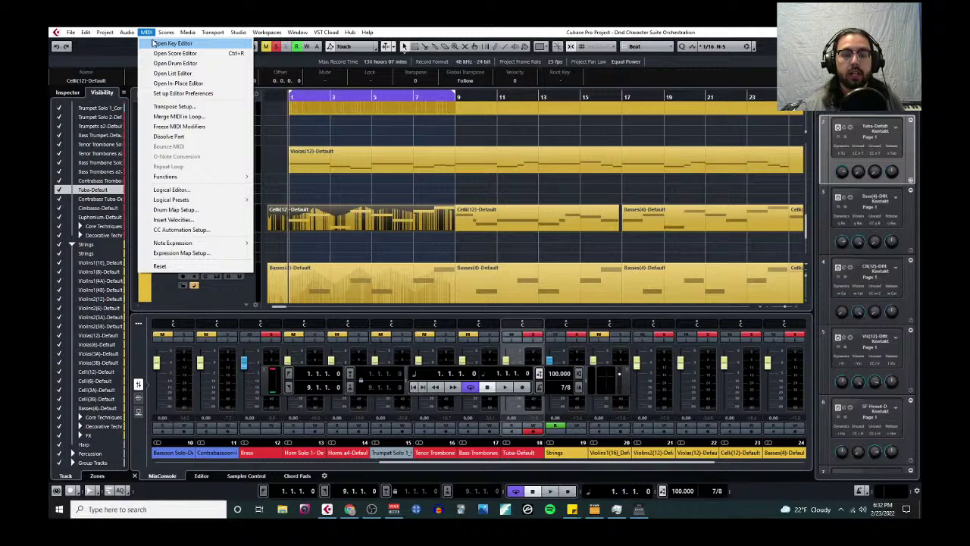
pyautogui.click(171, 43)
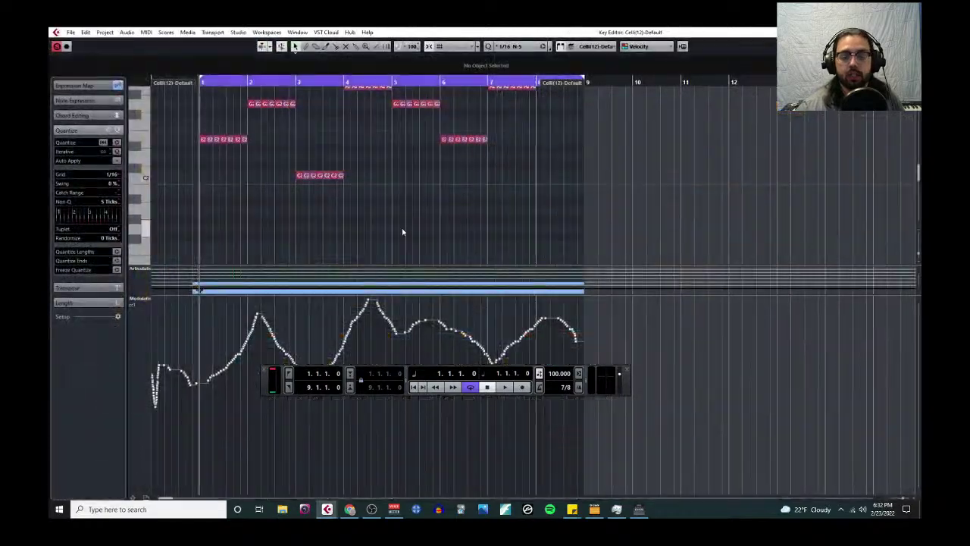
# Step: Add a CC 11 (Expression) controller lane to the first Celli(12) part and paste the copied basses curve at bar 1
pyautogui.click(149, 300)
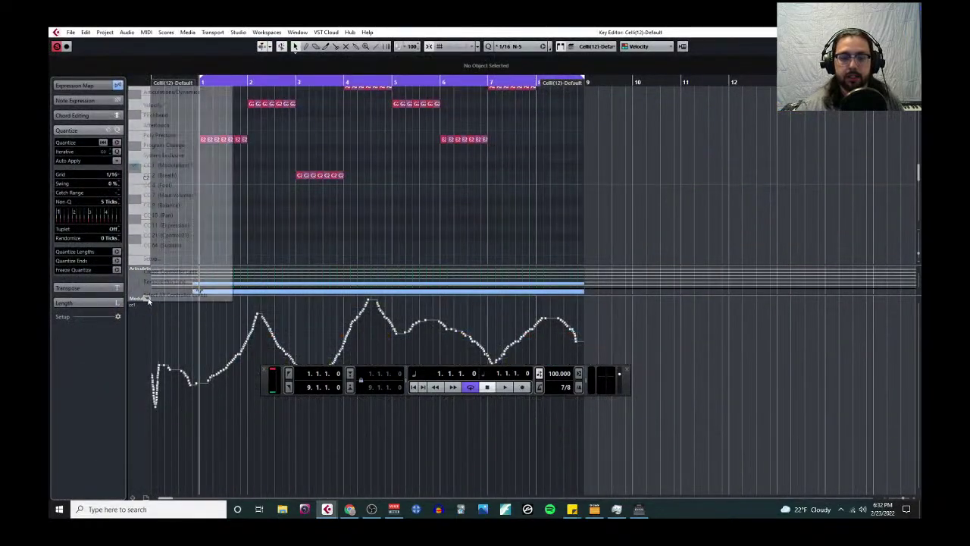
pyautogui.click(179, 272)
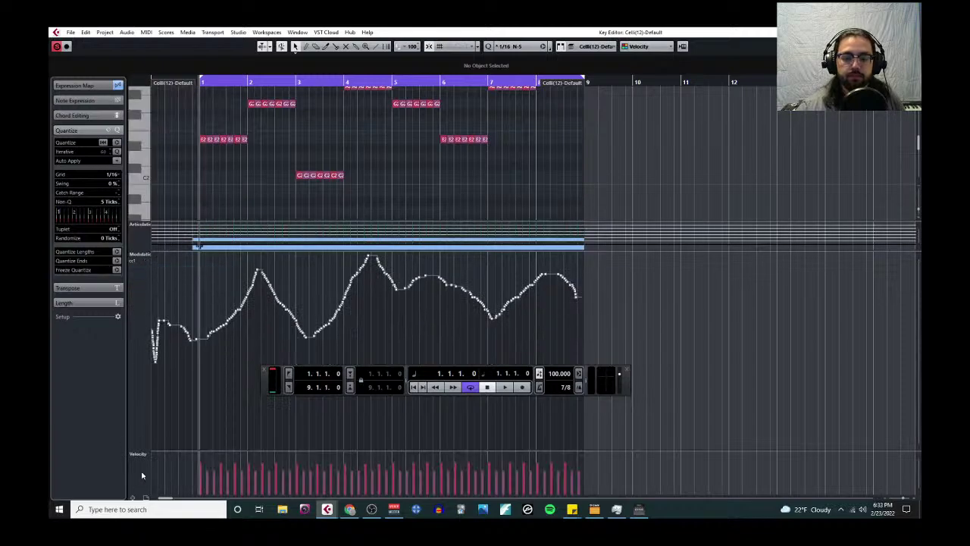
pyautogui.moveTo(253, 256); pyautogui.dragTo(269, 273)
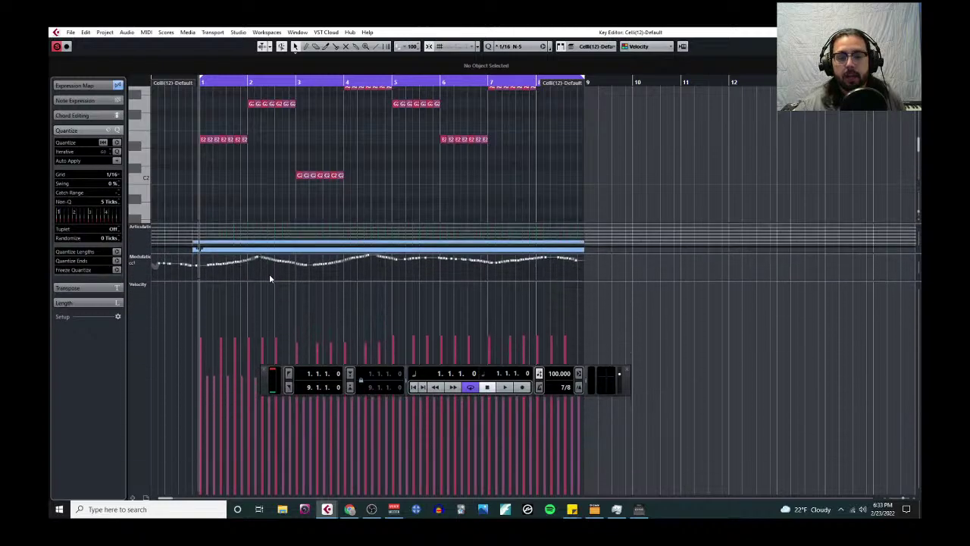
pyautogui.click(148, 280)
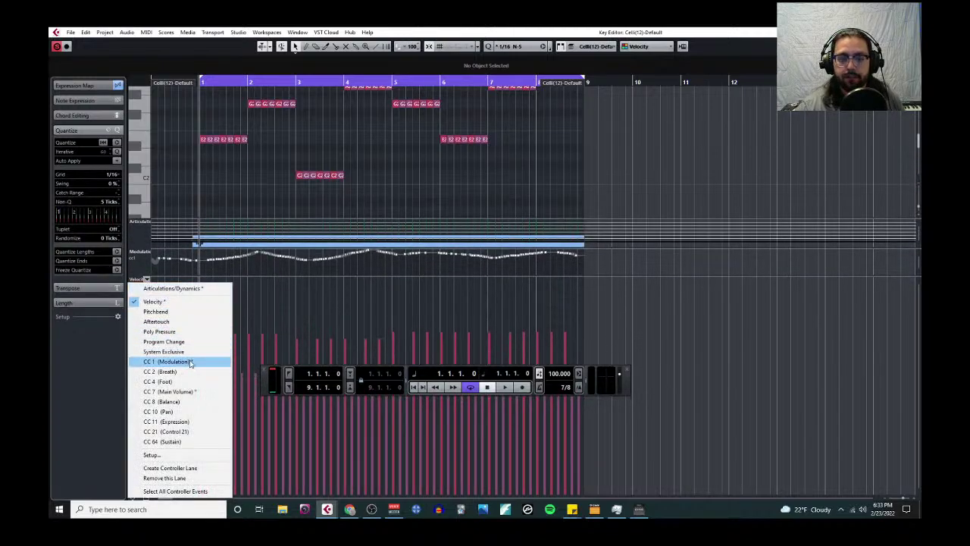
pyautogui.click(186, 421)
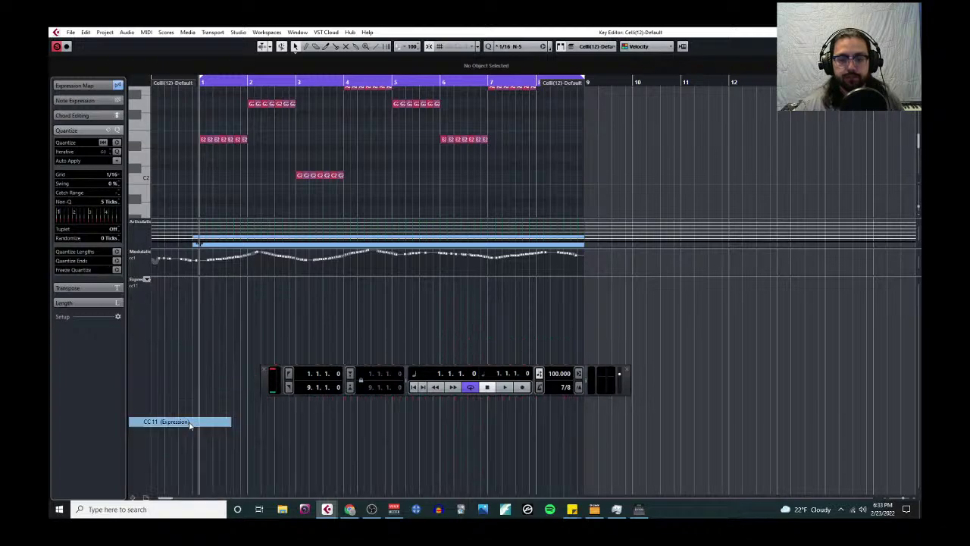
pyautogui.click(220, 343)
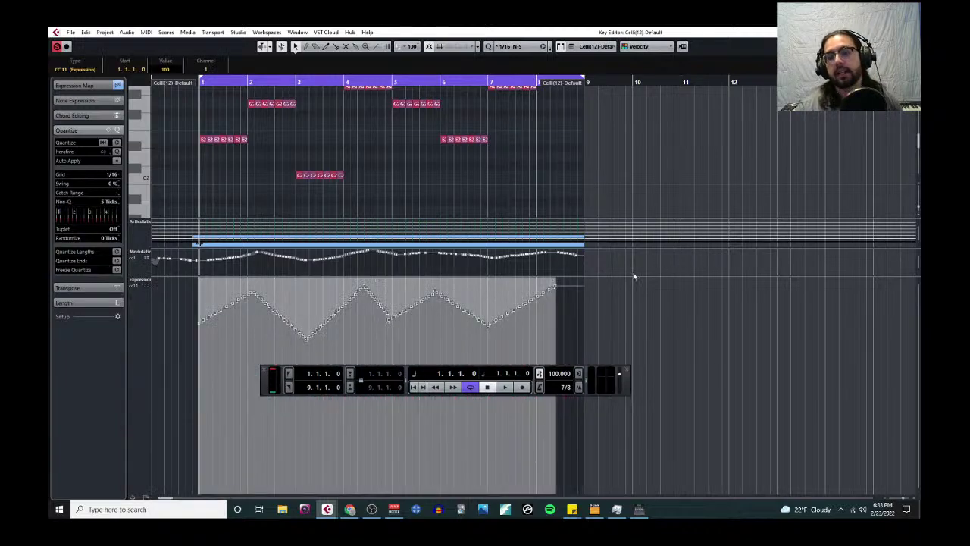
pyautogui.moveTo(482, 281); pyautogui.dragTo(480, 301)
pyautogui.hotkey('ctrl', 'z')
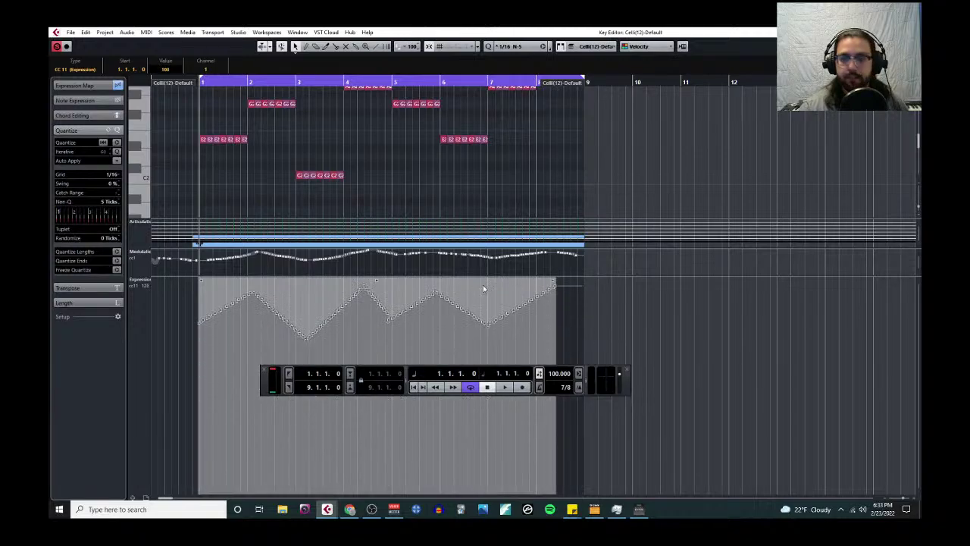
# Step: Select all notes of the first Celli(12) part and apply the Logical Editor preset Velocity 6% Variability to them
pyautogui.moveTo(666, 275); pyautogui.dragTo(682, 379)
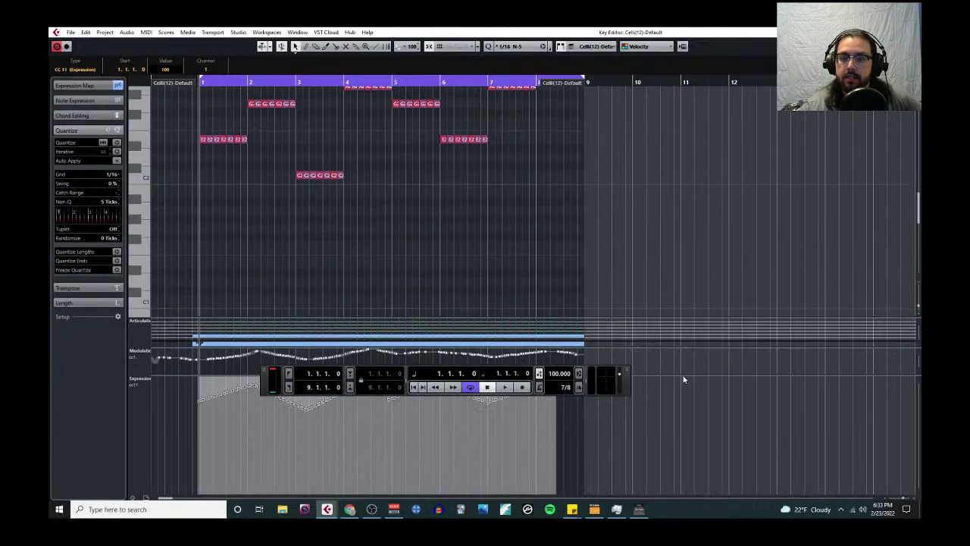
pyautogui.moveTo(200, 146); pyautogui.dragTo(625, 281)
pyautogui.click(145, 32)
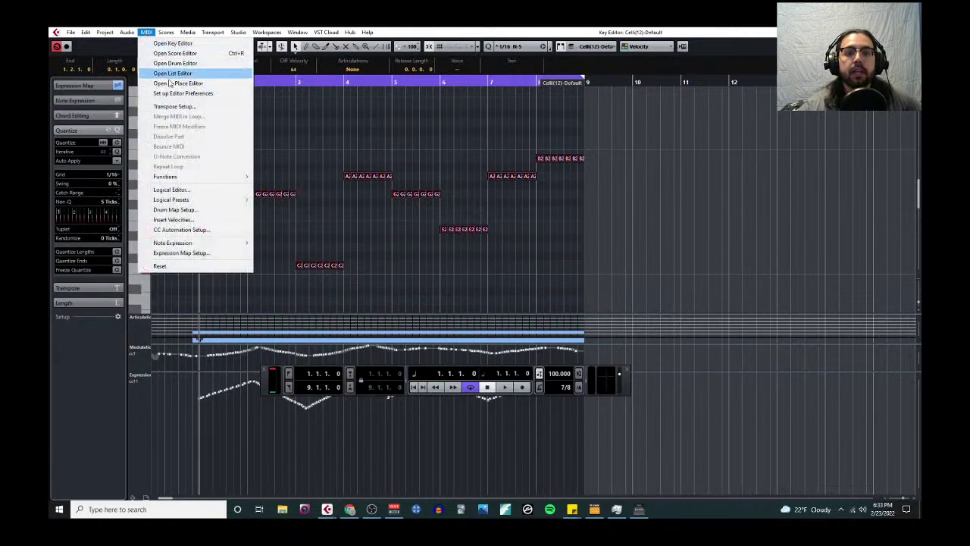
pyautogui.click(206, 189)
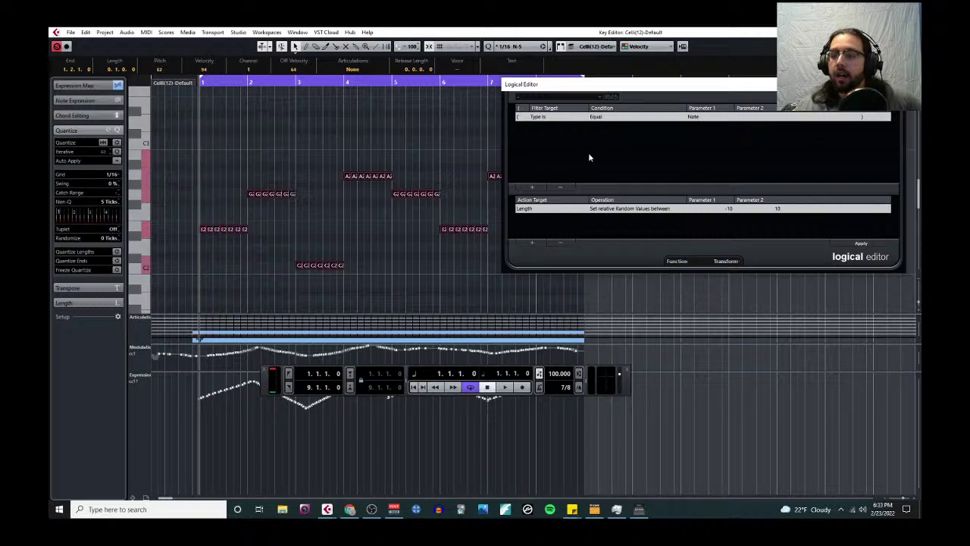
pyautogui.click(573, 101)
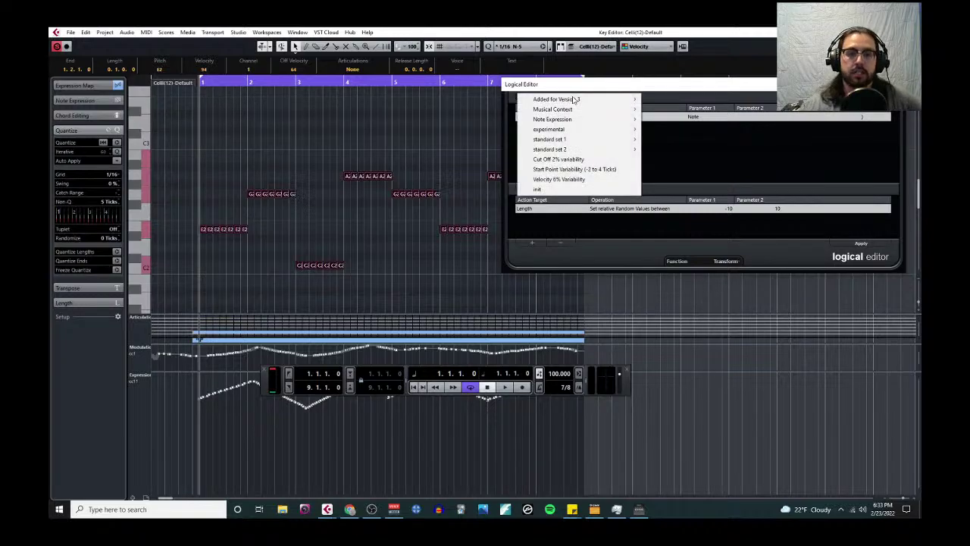
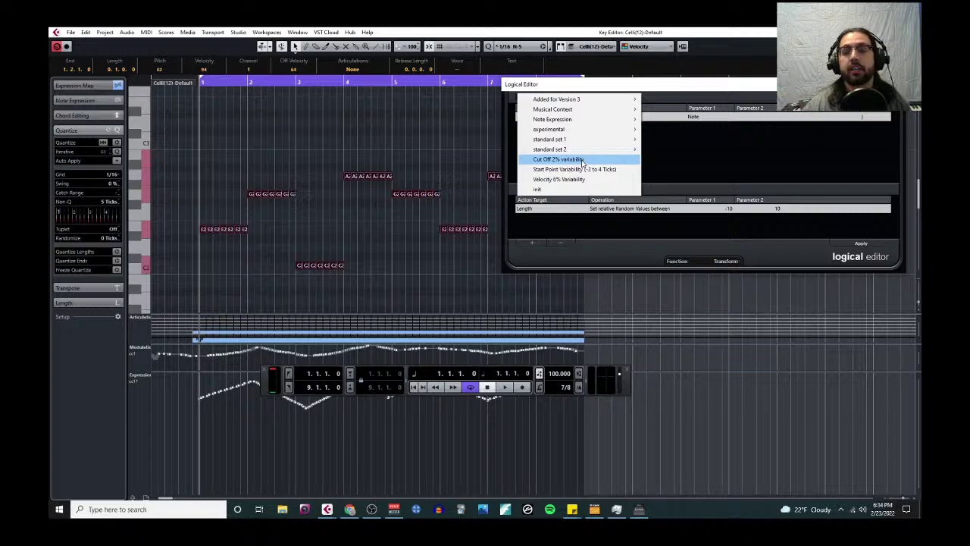
pyautogui.click(583, 179)
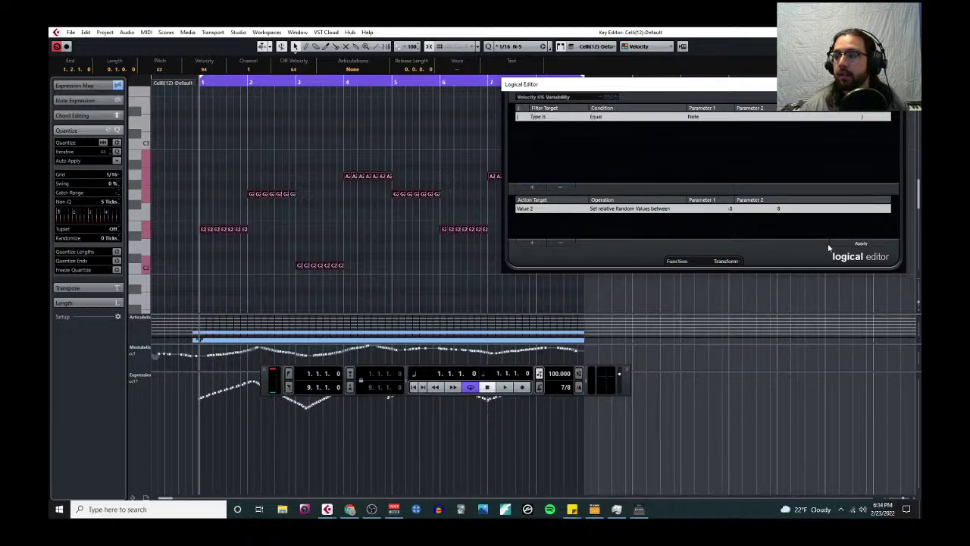
pyautogui.click(860, 244)
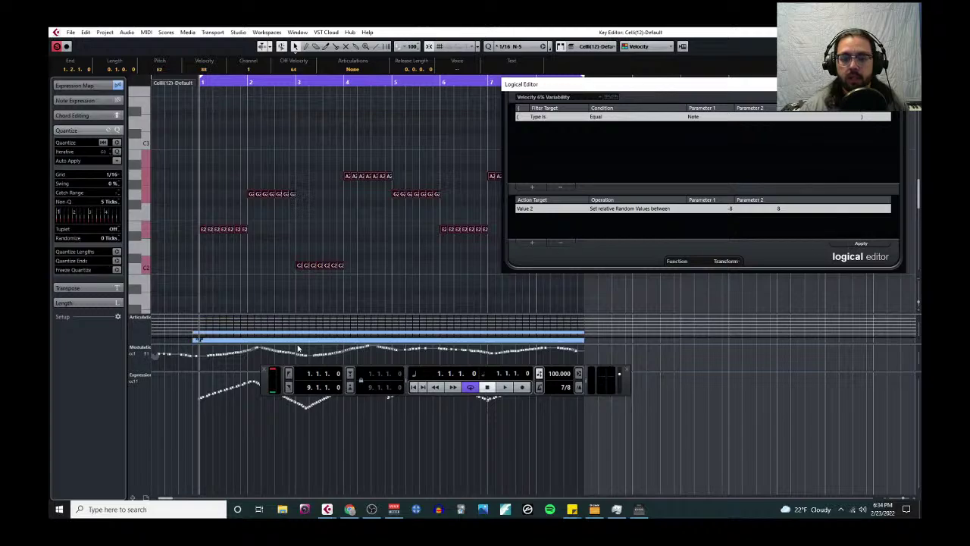
# Step: Add a Velocity lane for the Celli(12) part and move the Logical Editor window off the notes
pyautogui.click(149, 325)
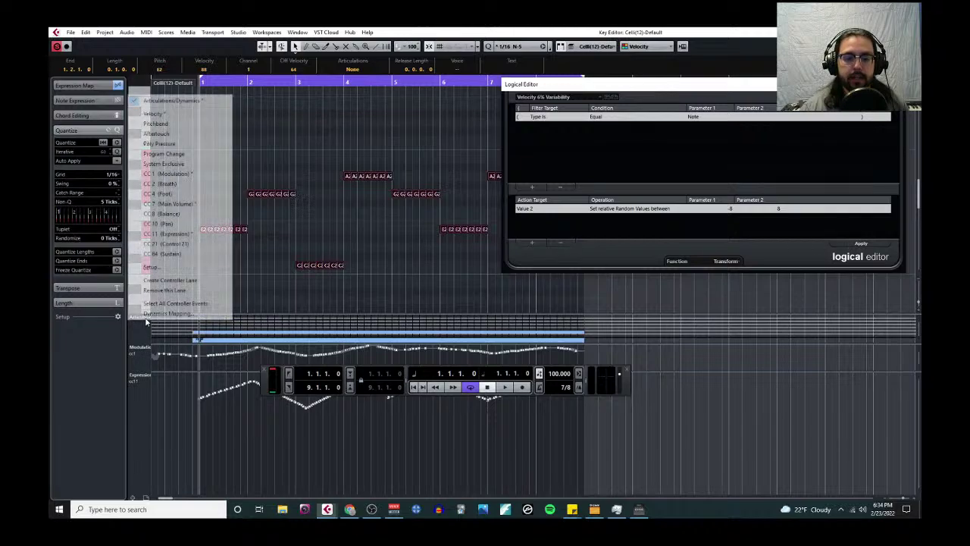
pyautogui.click(171, 279)
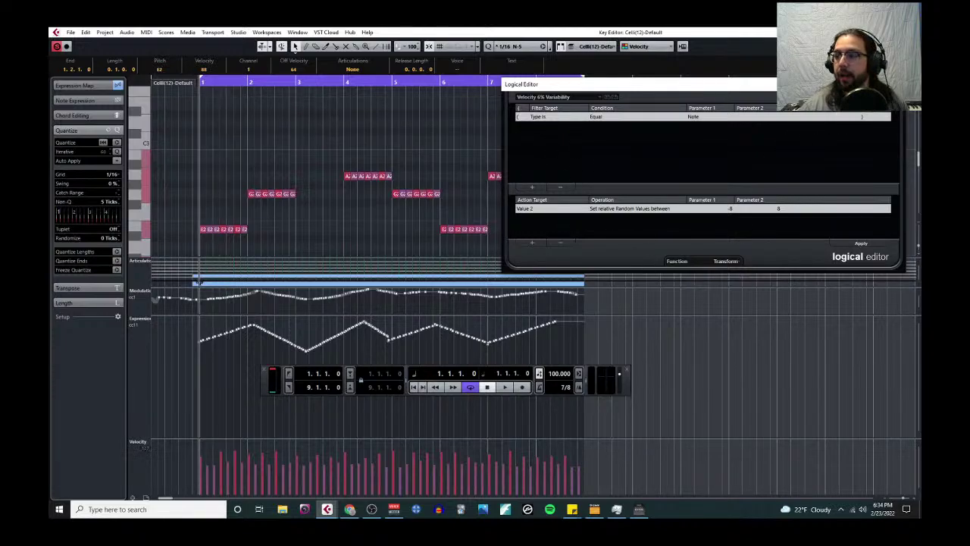
pyautogui.moveTo(644, 84); pyautogui.dragTo(599, 319)
pyautogui.scroll(-2, 624, 208)
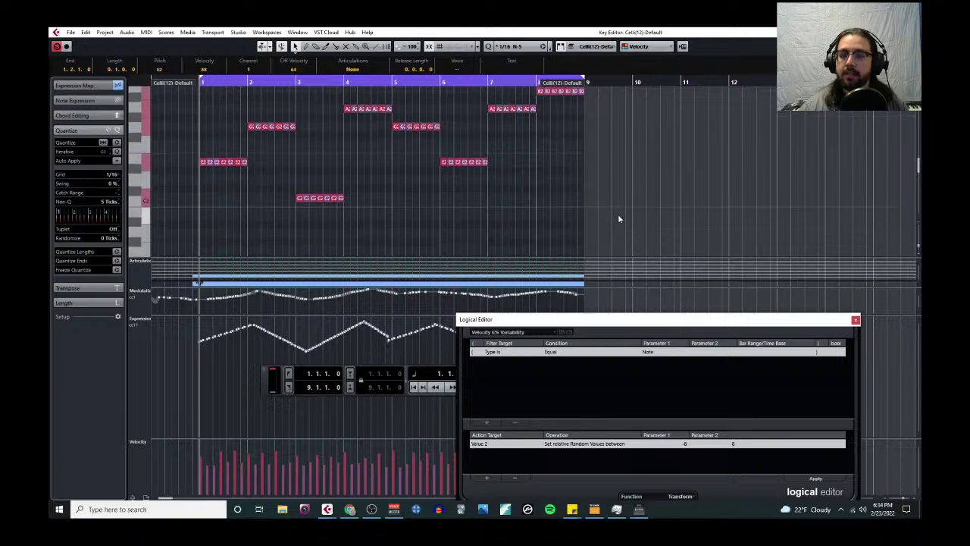
# Step: Select all the Celli(12) notes and apply the Logical Editor presets Start Point Variability (-2 to 4 Ticks) and Cut Off 2% variability
pyautogui.moveTo(618, 219); pyautogui.dragTo(296, 151)
pyautogui.scroll(1, 242, 129)
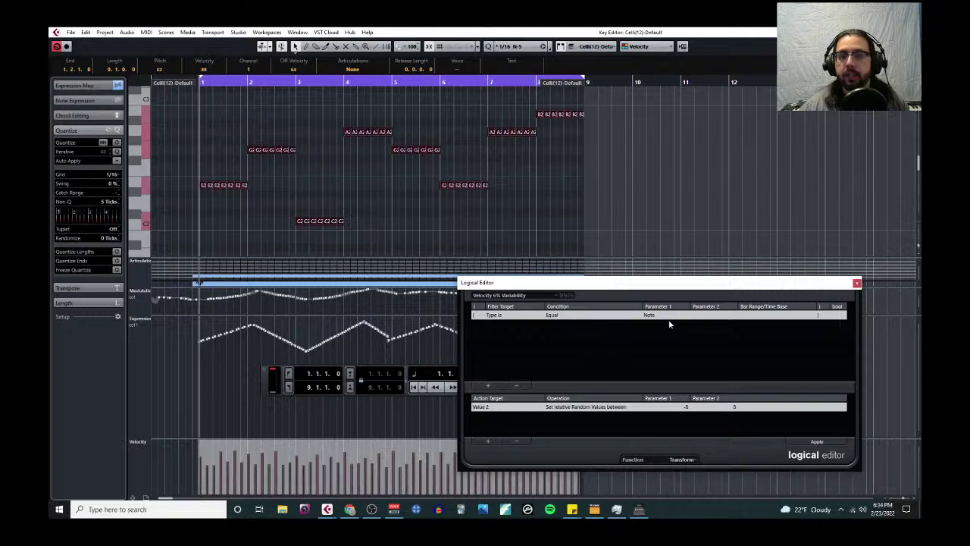
pyautogui.moveTo(667, 287); pyautogui.dragTo(672, 165)
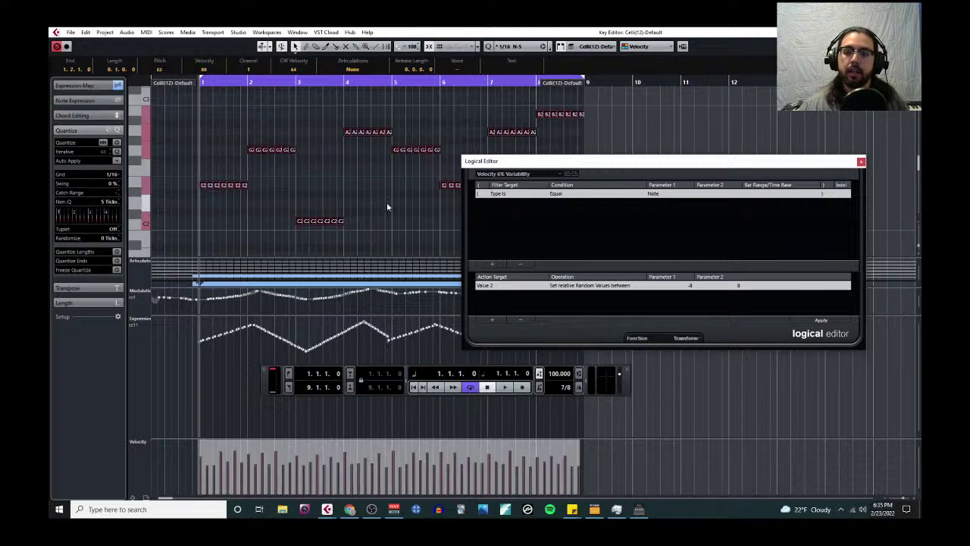
pyautogui.scroll(-2, 384, 216)
pyautogui.scroll(2, 384, 216)
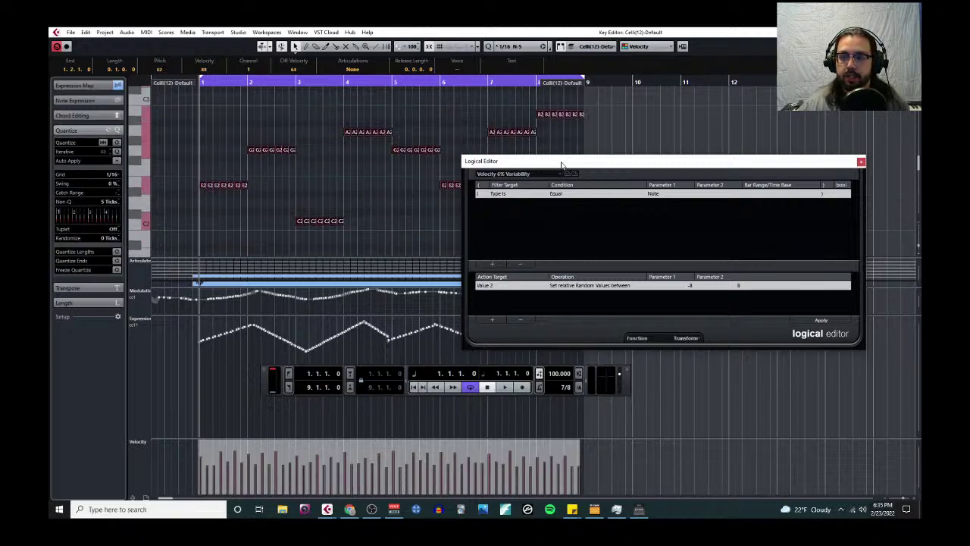
pyautogui.moveTo(562, 165); pyautogui.dragTo(541, 241)
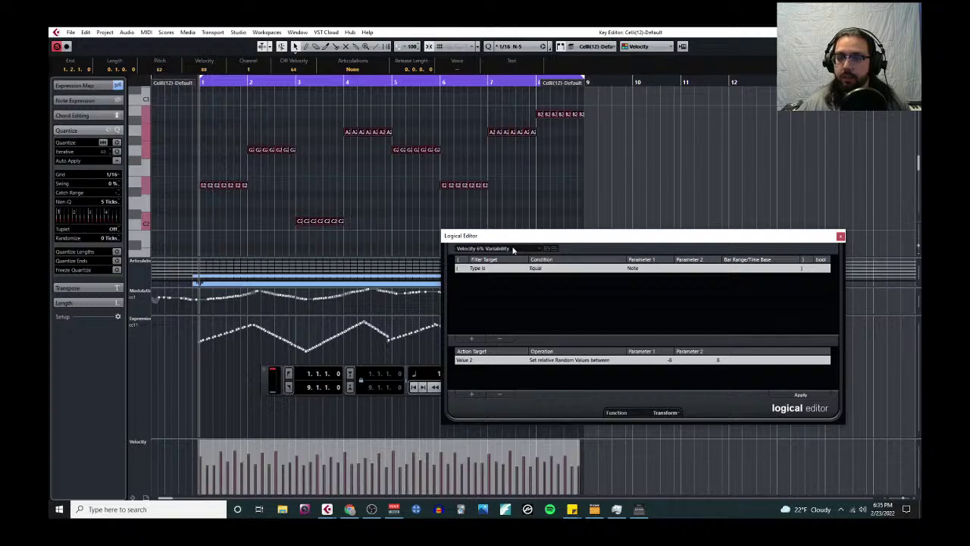
pyautogui.click(513, 249)
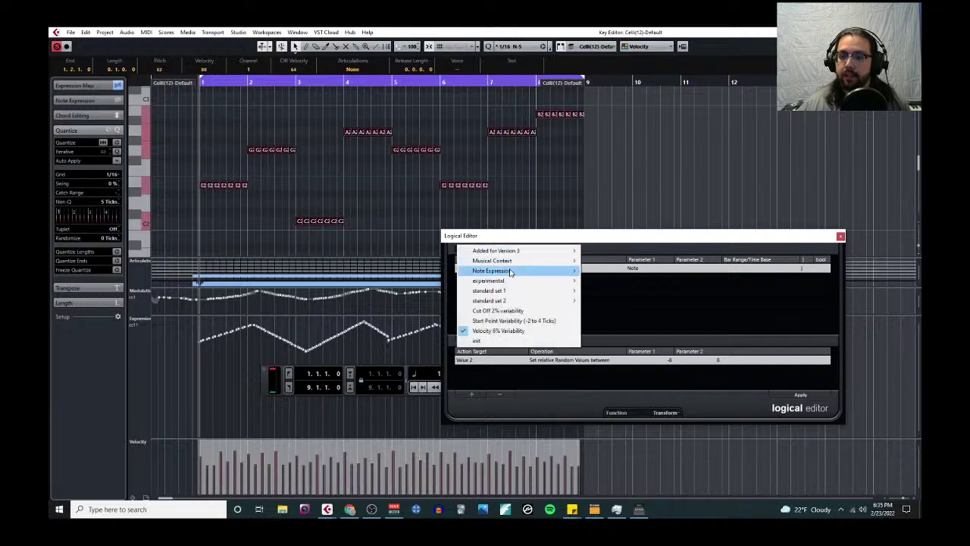
pyautogui.click(519, 322)
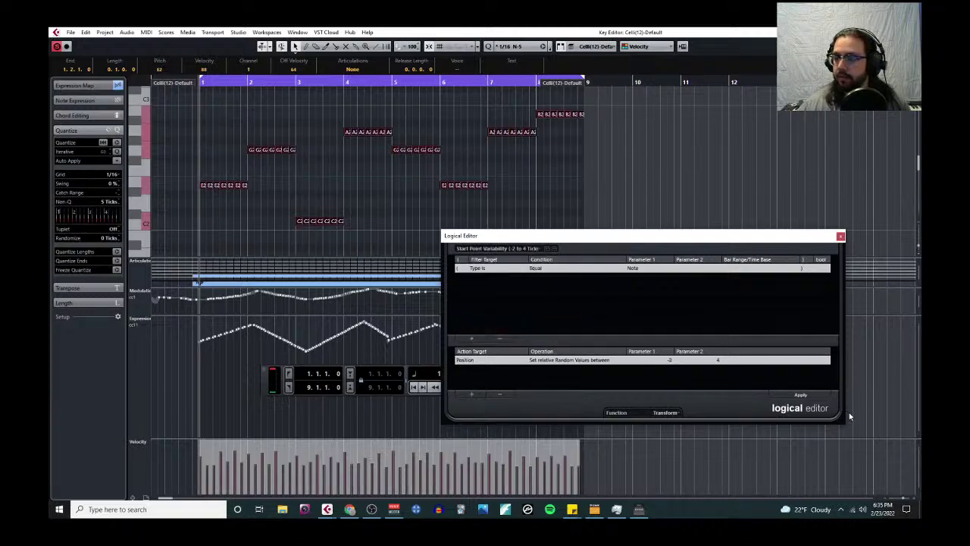
pyautogui.click(509, 250)
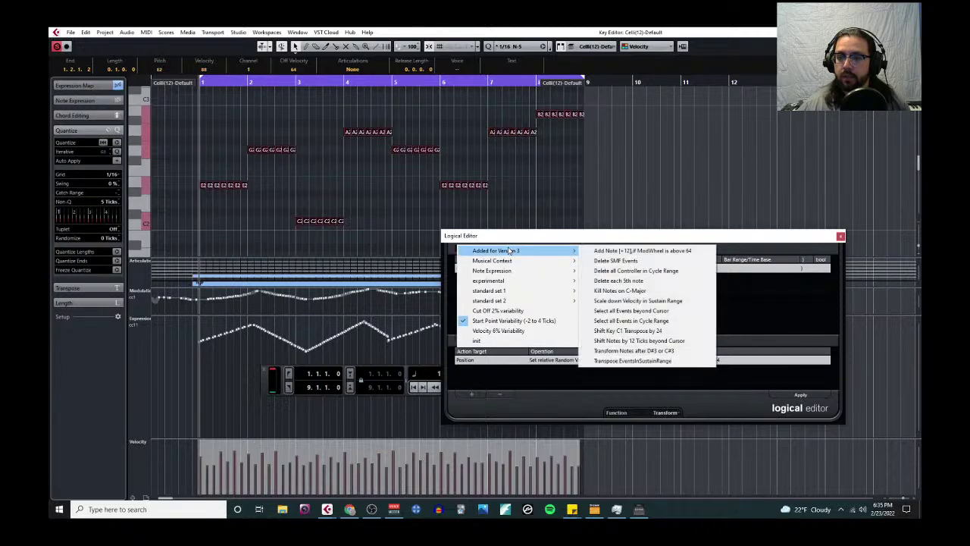
pyautogui.click(496, 305)
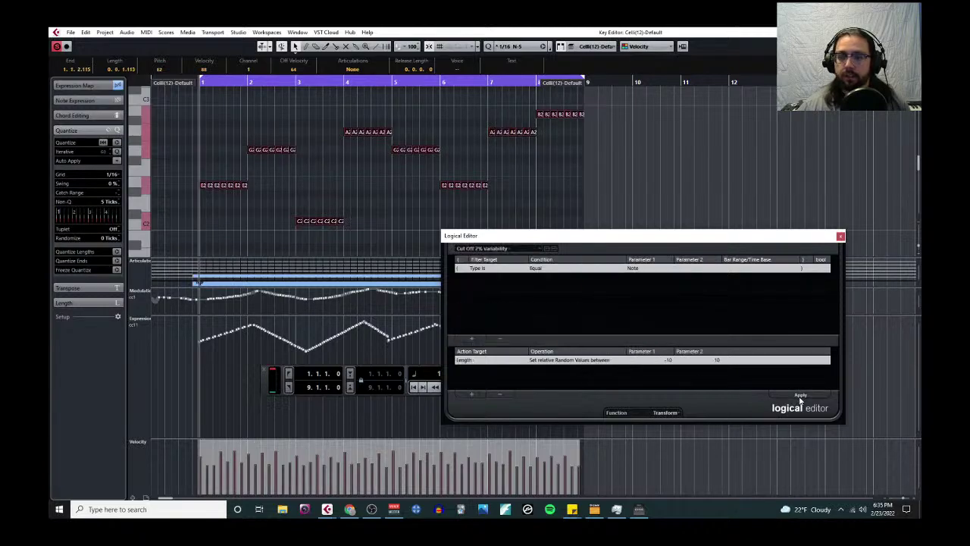
# Step: Close the Logical Editor and the celli editor and play the arrangement from bar 1
pyautogui.click(839, 235)
pyautogui.hotkey('ctrl', 'w')
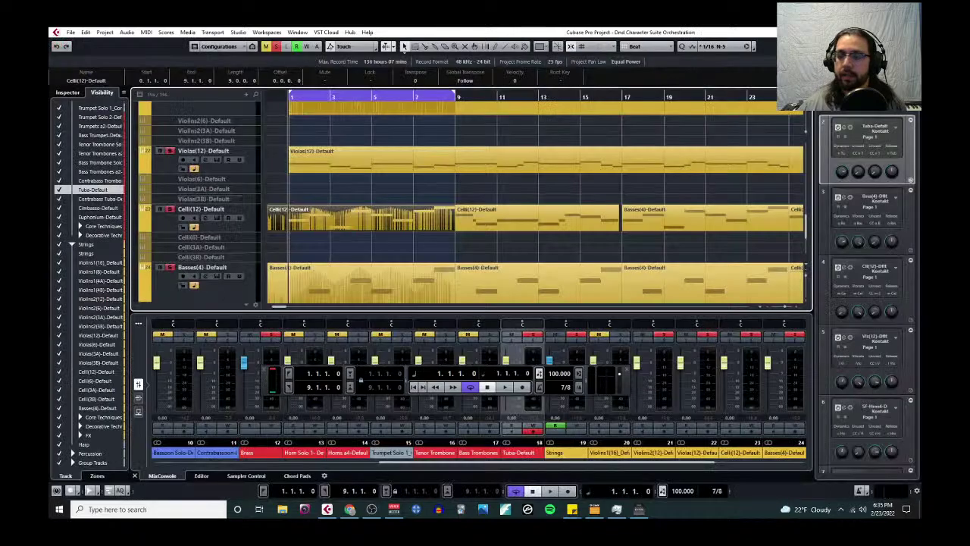
pyautogui.press('space')
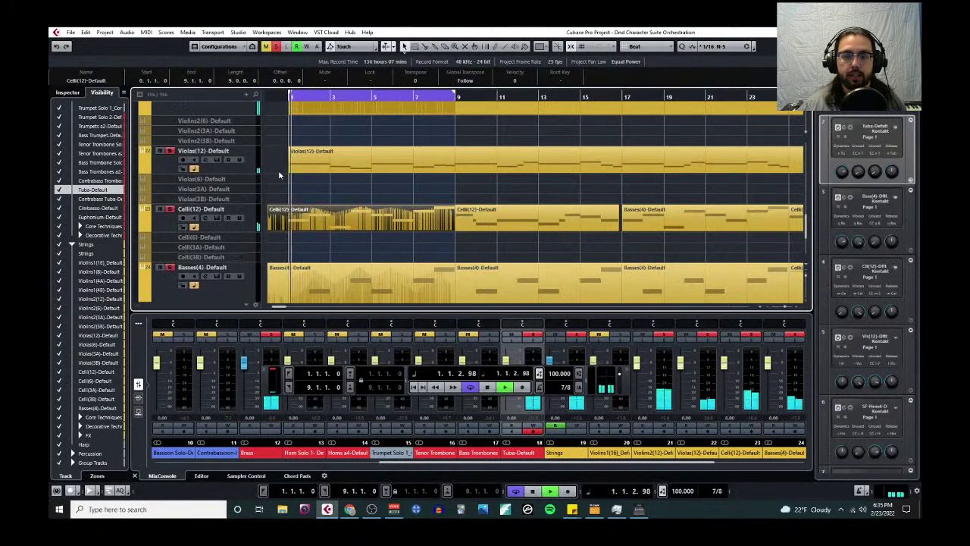
pyautogui.scroll(3, 246, 218)
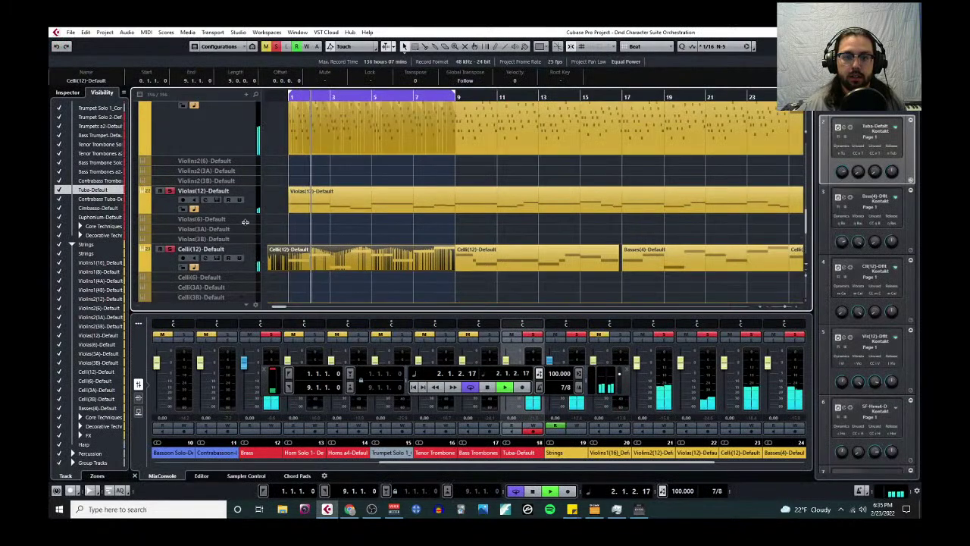
pyautogui.scroll(-2, 243, 220)
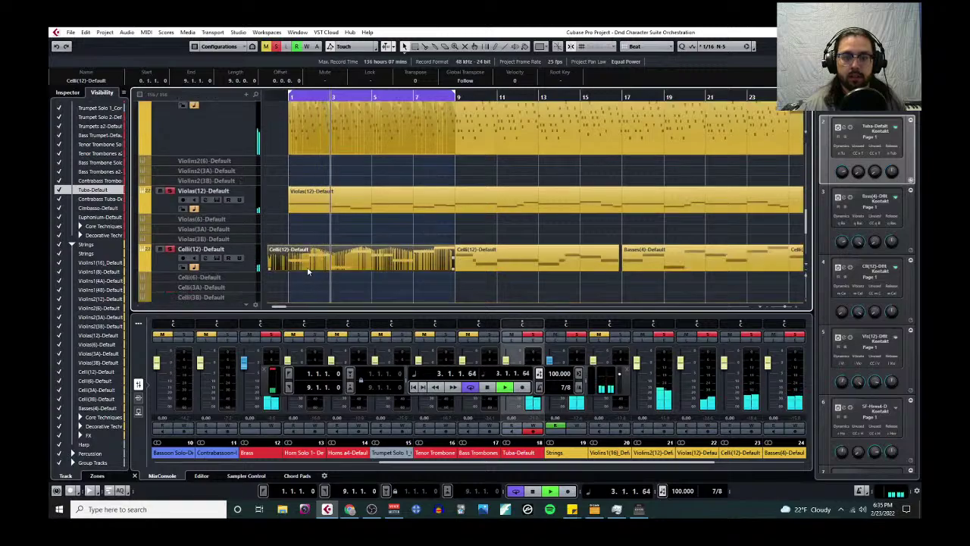
# Step: Check the first Celli(12) part in the Key Editor during playback and return to the project window
pyautogui.click(146, 32)
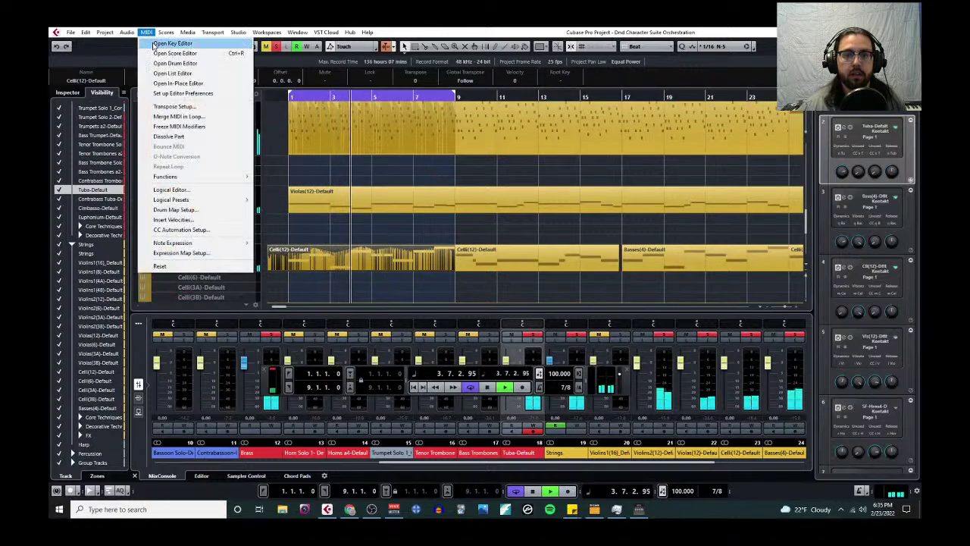
pyautogui.click(156, 40)
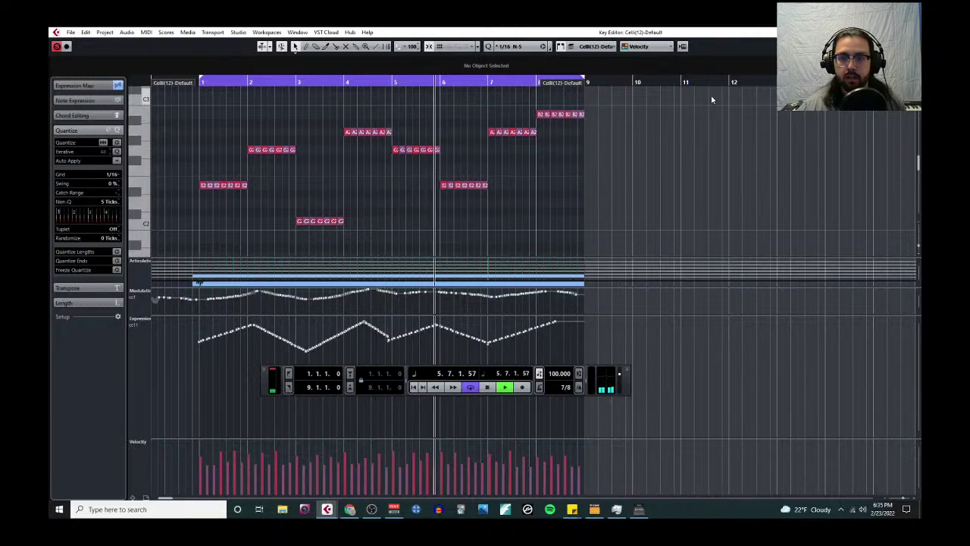
pyautogui.hotkey('ctrl', 'w')
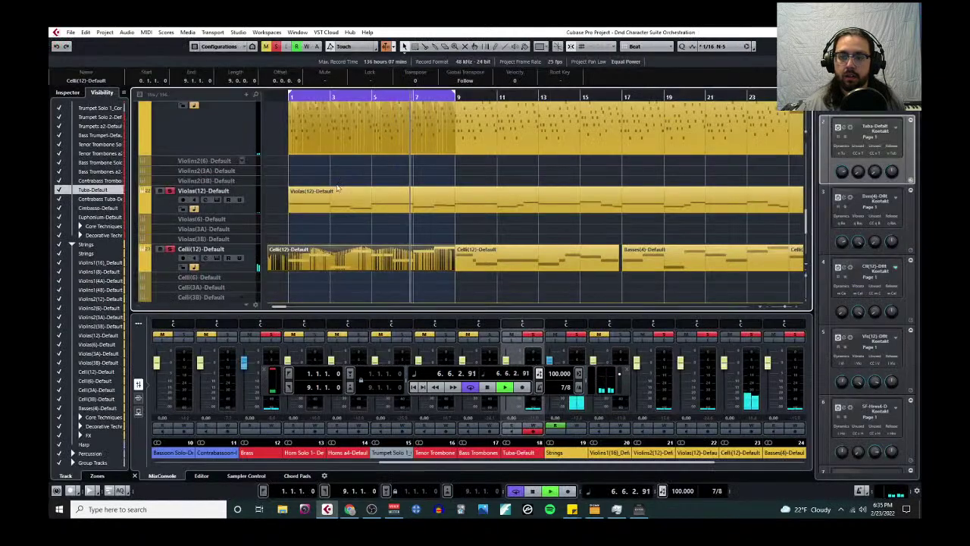
# Step: Locate the first Violins2(12) part in the strings tracks and open it in the Key Editor
pyautogui.press('Up')
pyautogui.press('Up')
pyautogui.press('Up')
pyautogui.press('Up')
pyautogui.press('Up')
pyautogui.press('Up')
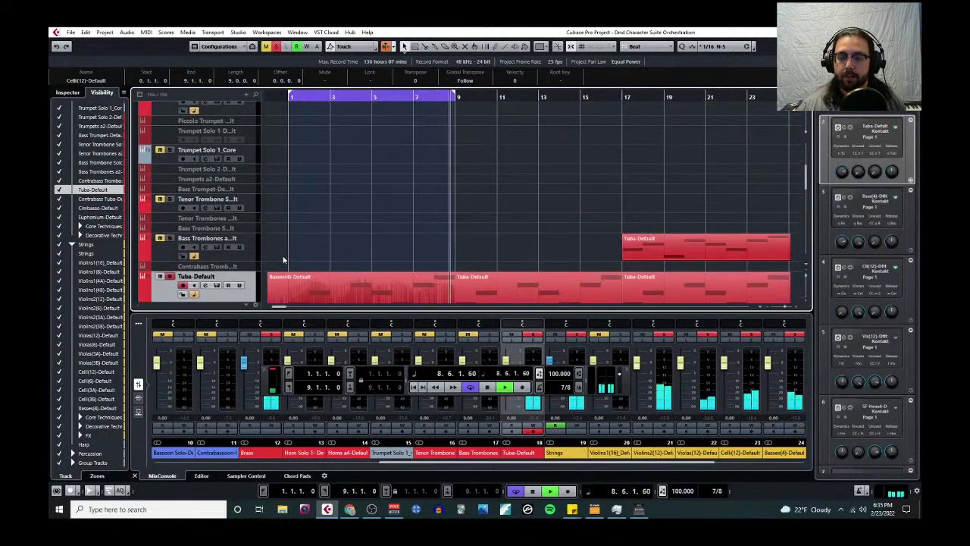
pyautogui.press('Down')
pyautogui.press('Down')
pyautogui.press('Down')
pyautogui.press('Down')
pyautogui.press('Down')
pyautogui.press('Down')
pyautogui.press('Down')
pyautogui.press('Down')
pyautogui.press('Down')
pyautogui.press('Down')
pyautogui.press('Down')
pyautogui.press('Right')
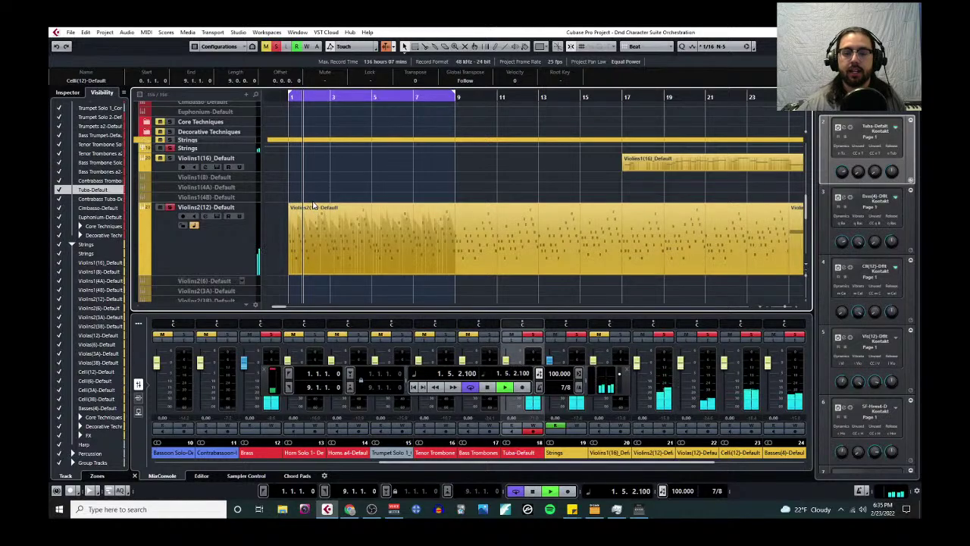
pyautogui.click(147, 32)
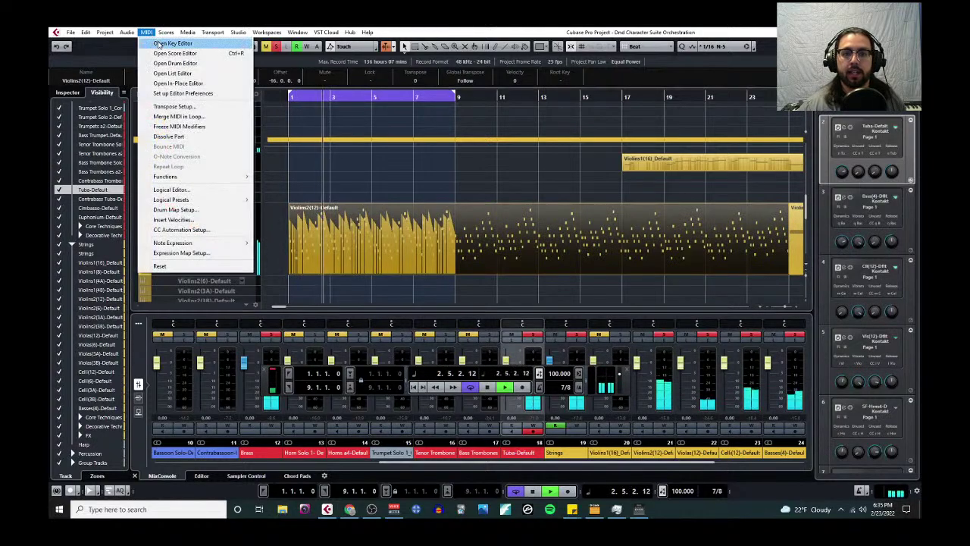
pyautogui.click(158, 41)
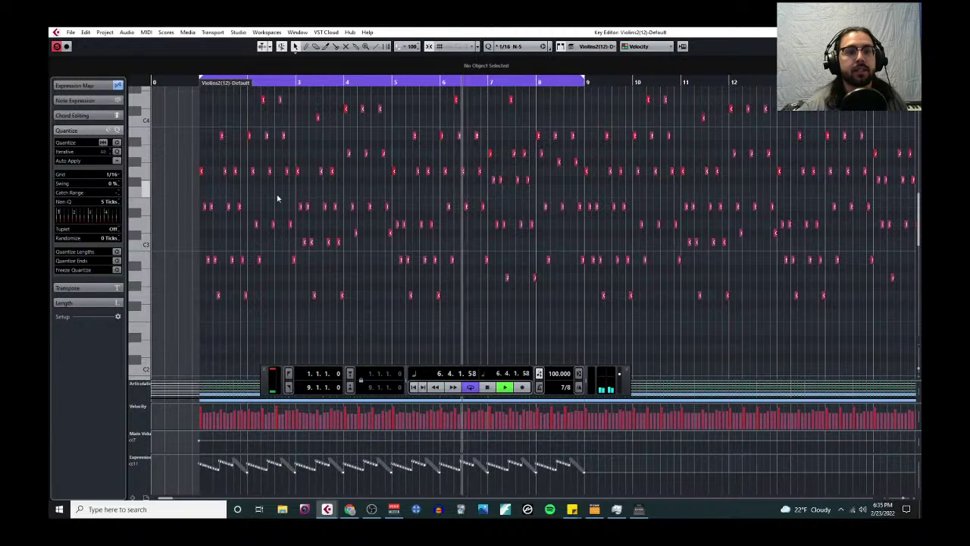
# Step: Turn off Solo Editor in the Violins2(12) Key Editor, close that editor and stop playback
pyautogui.click(56, 47)
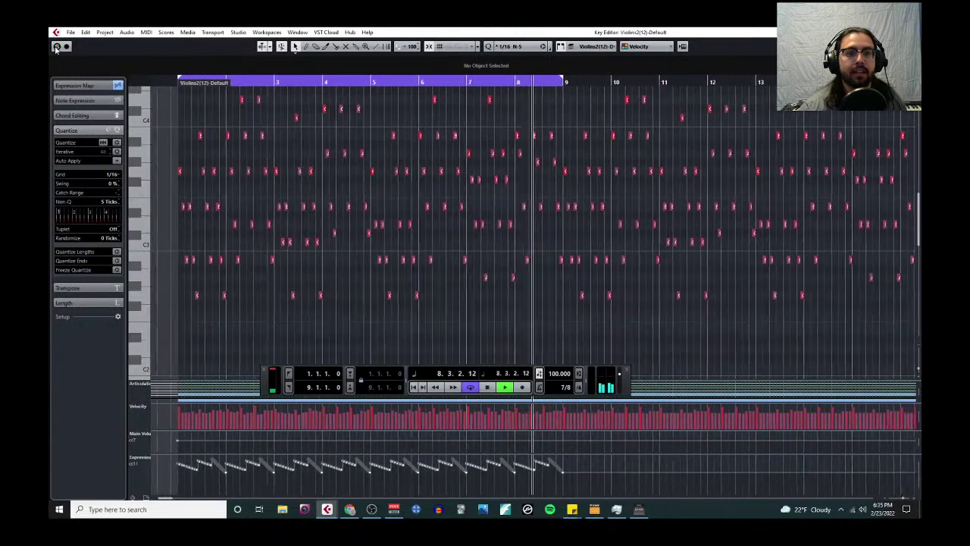
pyautogui.click(55, 47)
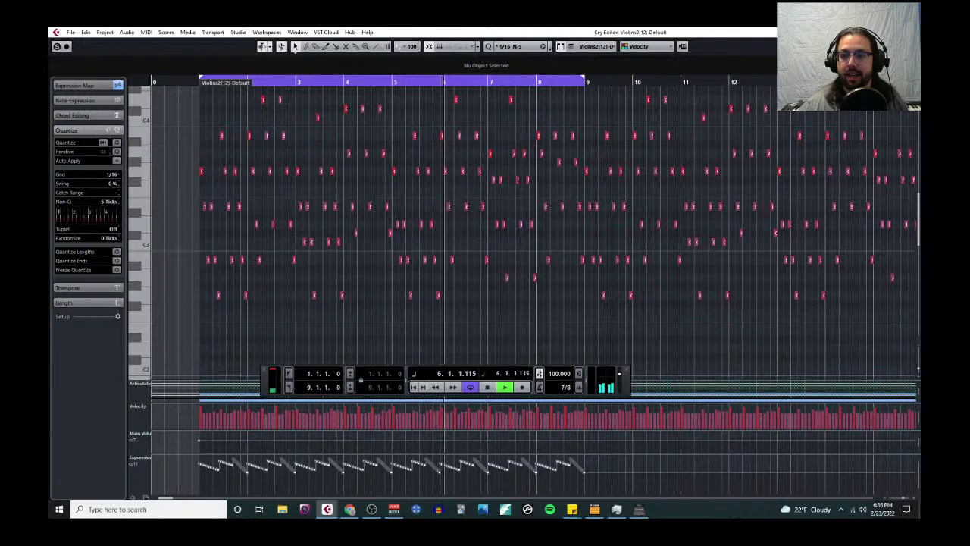
pyautogui.hotkey('ctrl', 'w')
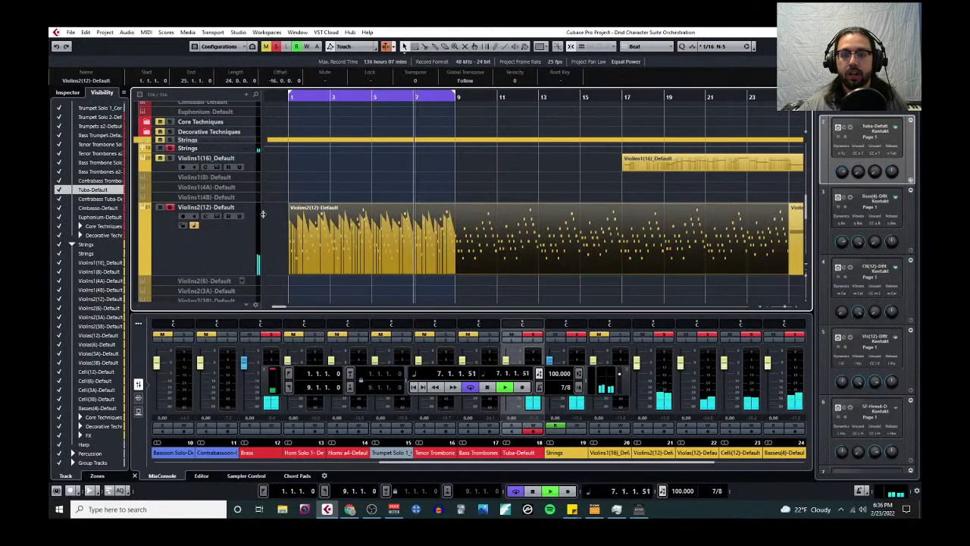
pyautogui.scroll(-6, 288, 260)
pyautogui.scroll(4, 288, 254)
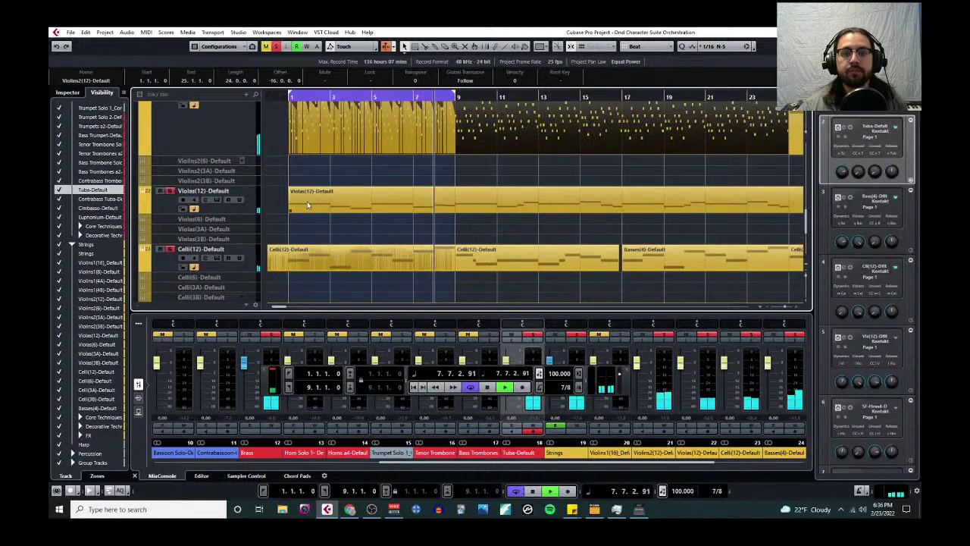
pyautogui.scroll(-2, 325, 244)
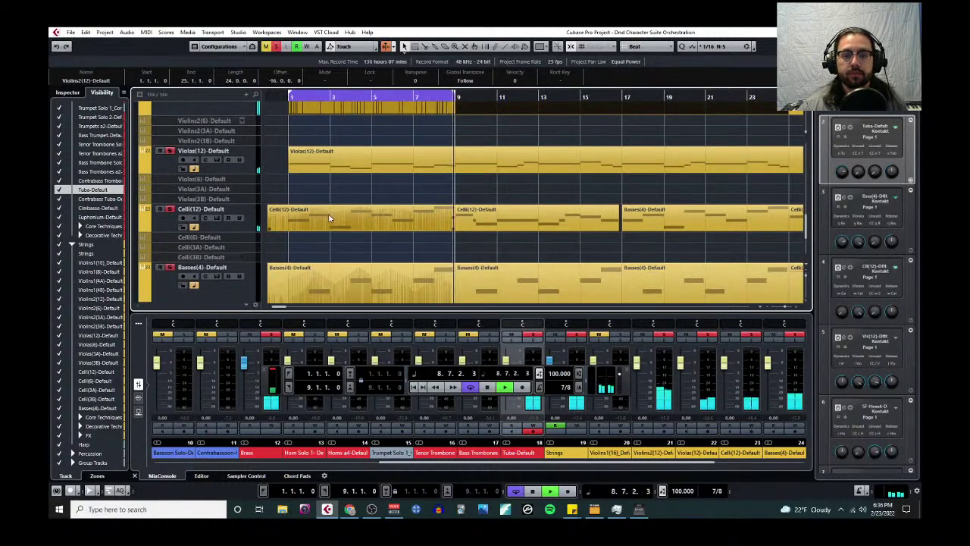
pyautogui.press('space')
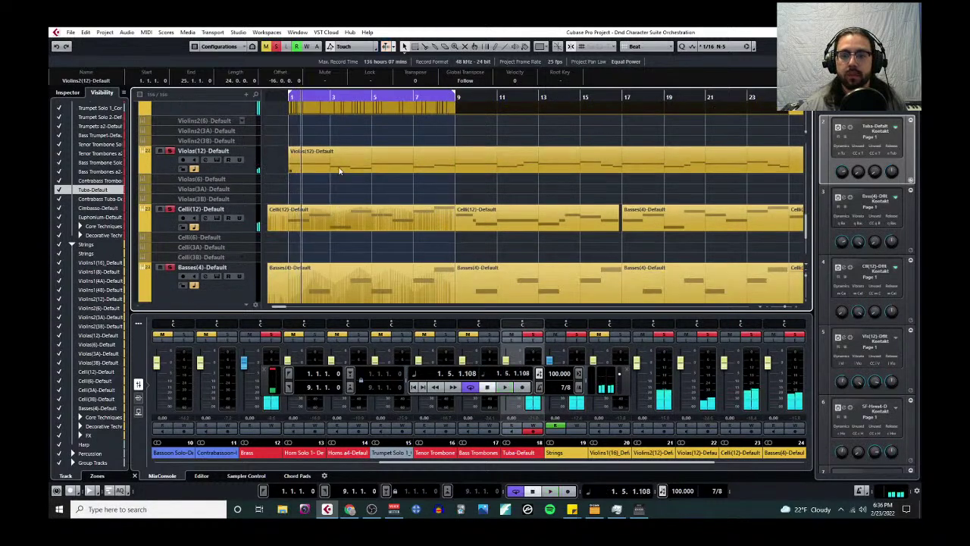
# Step: Copy the whole CC 11 (Expression) curve of the first Celli(12) part and set the project cursor to bar 1
pyautogui.click(335, 215)
pyautogui.click(146, 32)
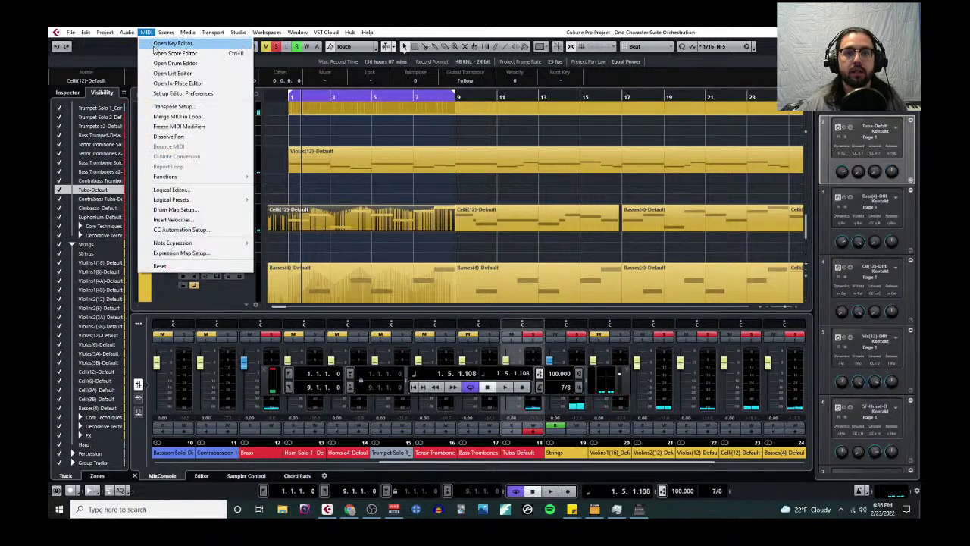
pyautogui.click(188, 96)
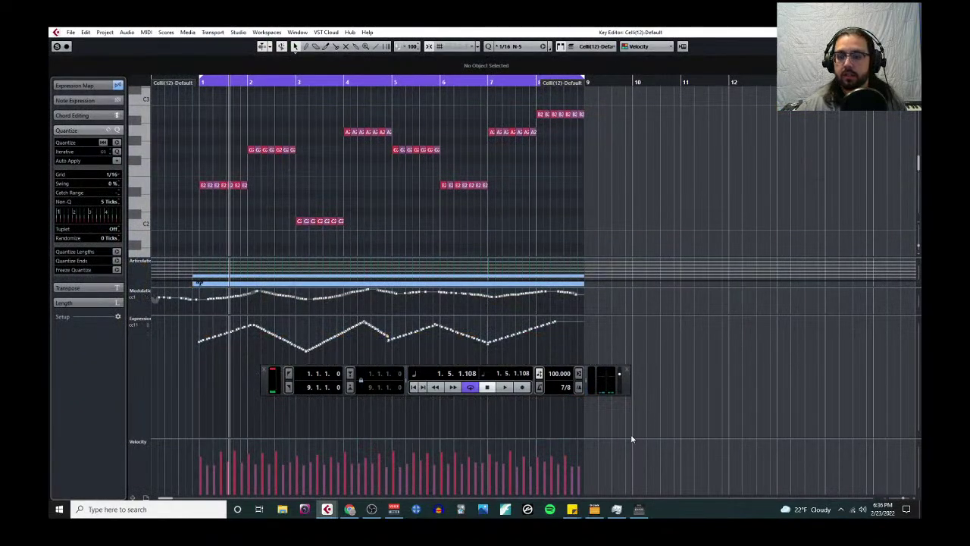
pyautogui.moveTo(631, 436); pyautogui.dragTo(171, 282)
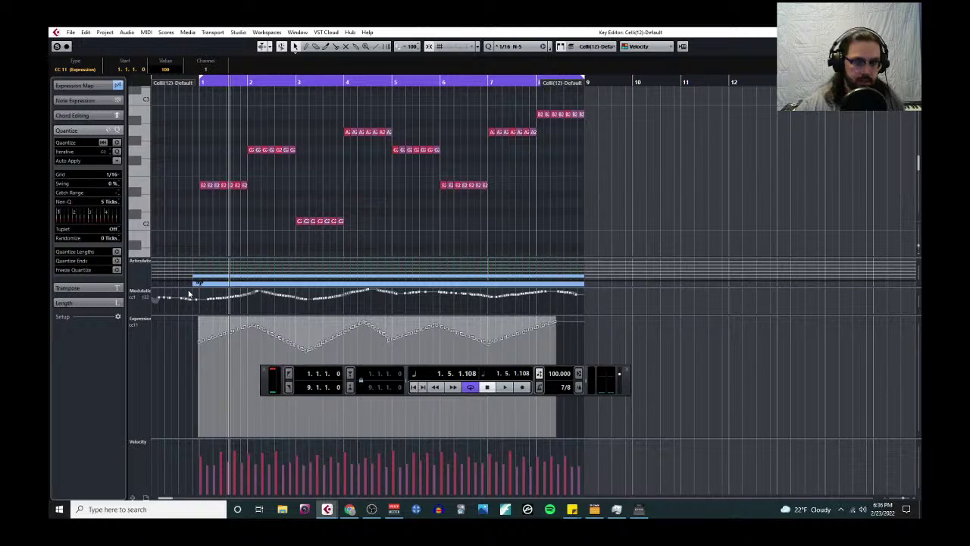
pyautogui.moveTo(205, 84); pyautogui.dragTo(241, 84)
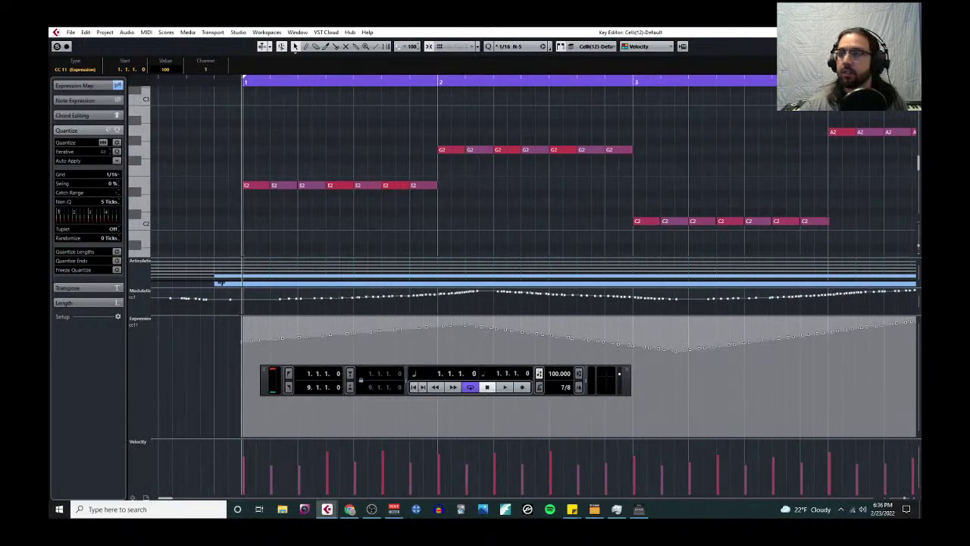
pyautogui.press('Escape')
# Step: Extend the start of the Violas(12) part back to 0.4.1.0 and open the part in the Key Editor
pyautogui.click(316, 164)
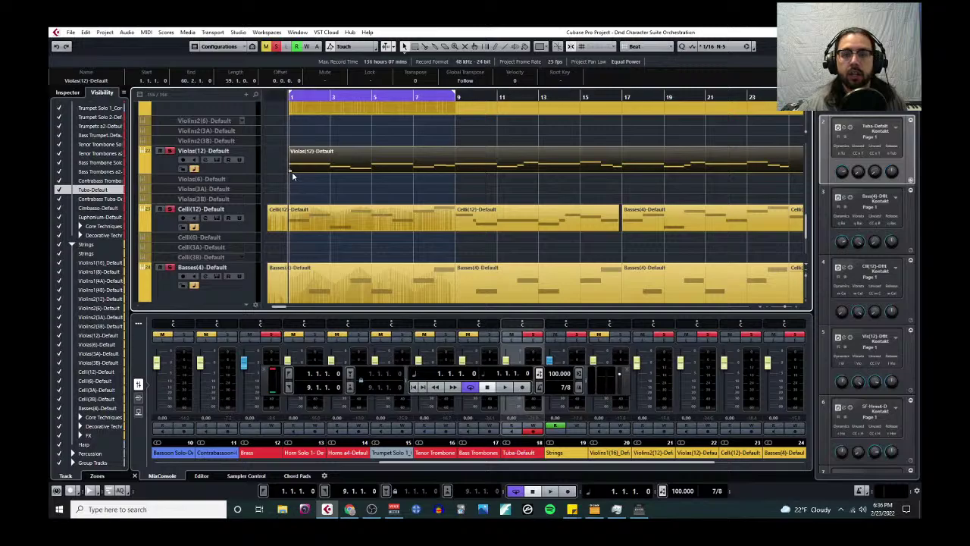
pyautogui.moveTo(288, 172); pyautogui.dragTo(277, 171)
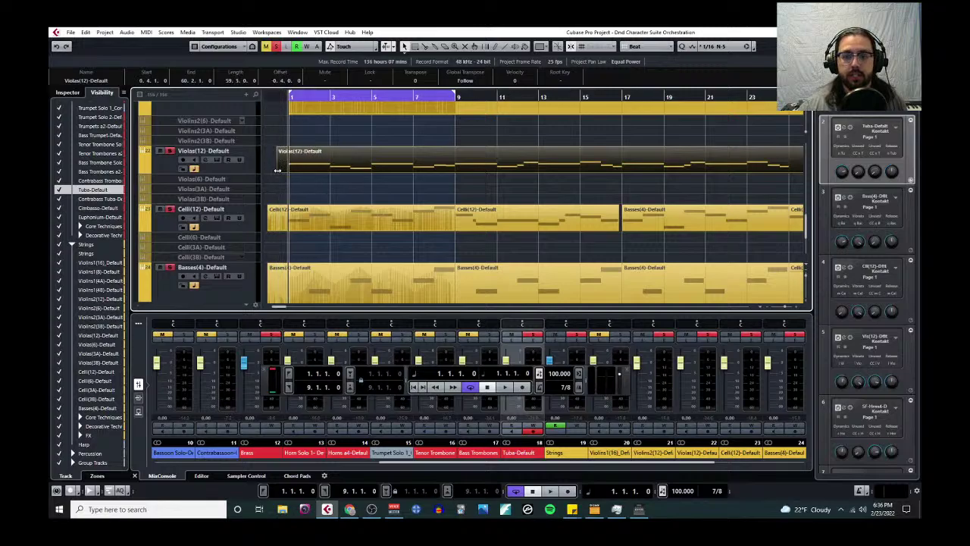
pyautogui.click(147, 33)
pyautogui.click(166, 43)
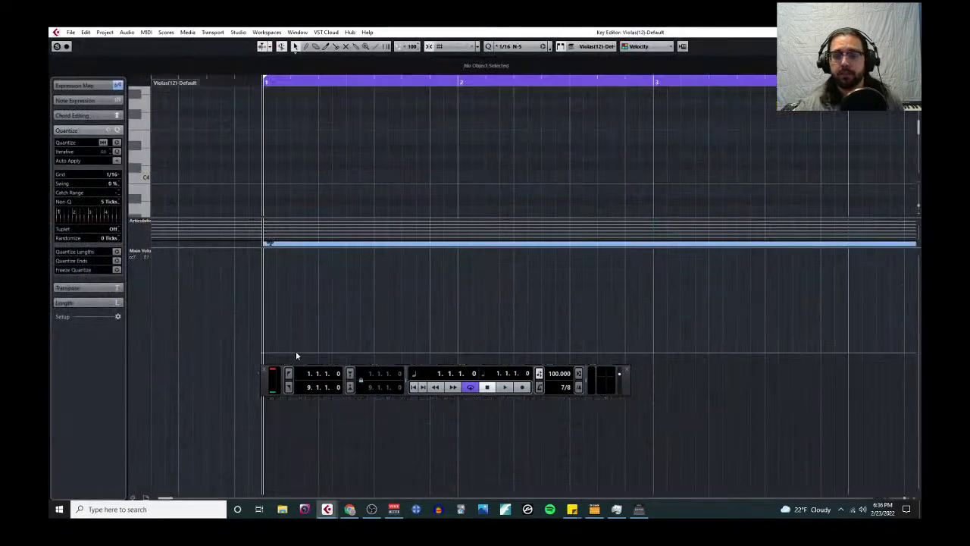
# Step: Add a CC 11 (Expression) controller lane to the Violas(12) part and paste the copied celli curve at bar 1
pyautogui.click(147, 251)
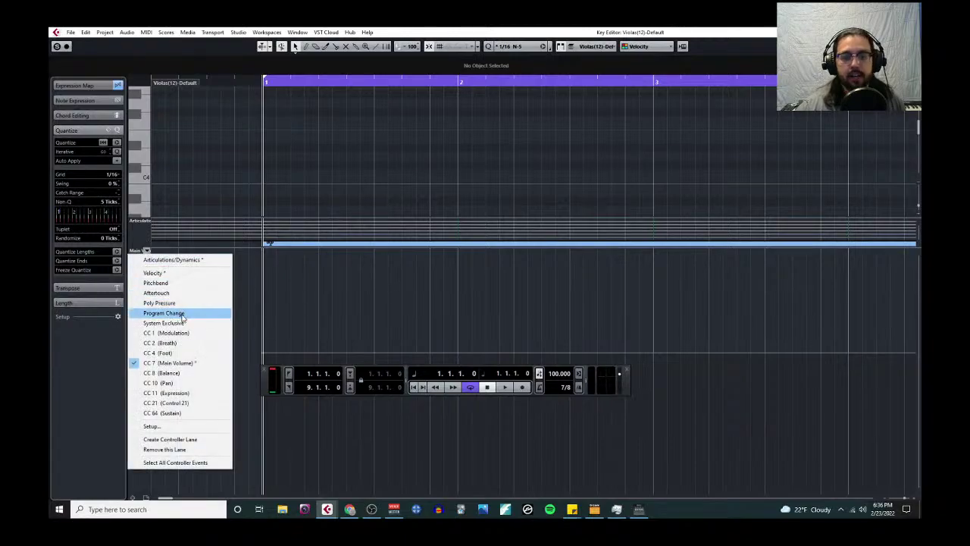
pyautogui.click(189, 441)
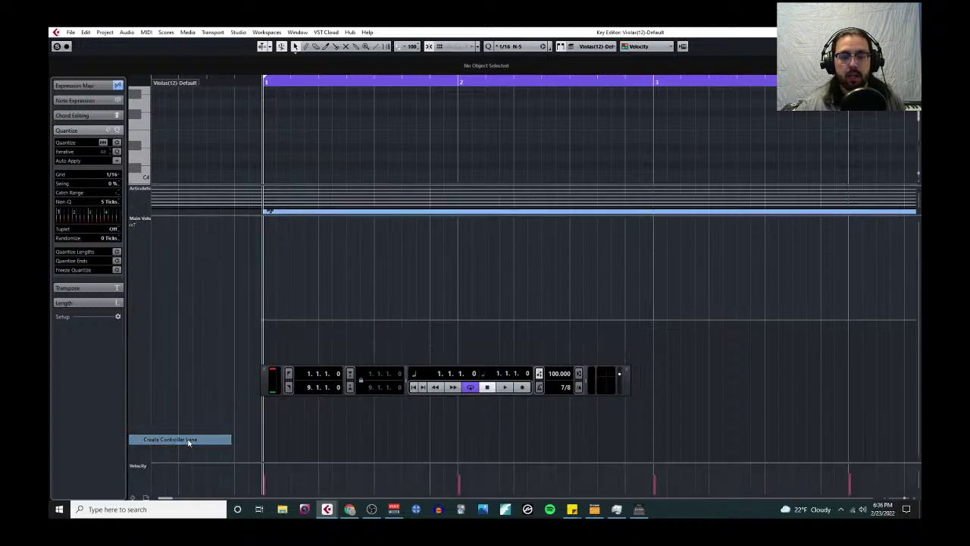
pyautogui.moveTo(238, 214); pyautogui.dragTo(292, 245)
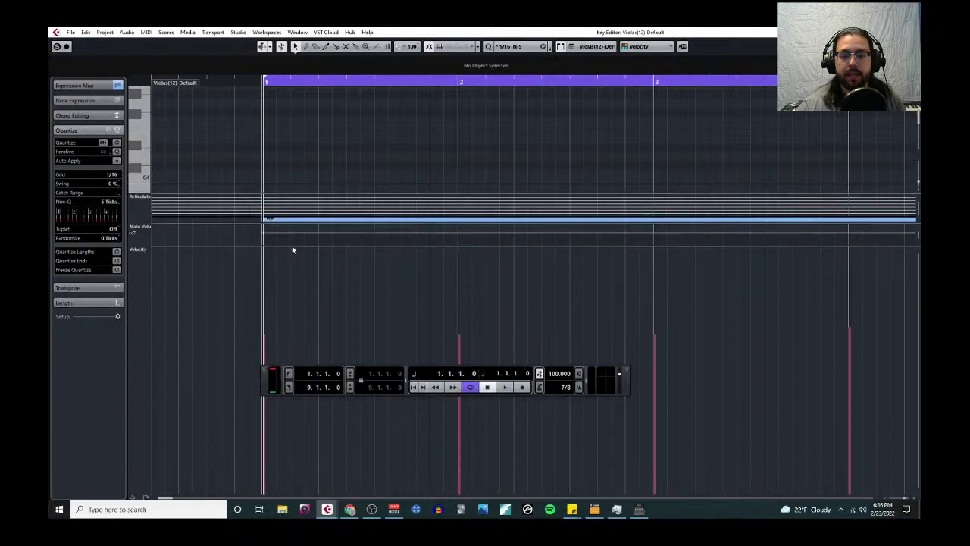
pyautogui.click(147, 249)
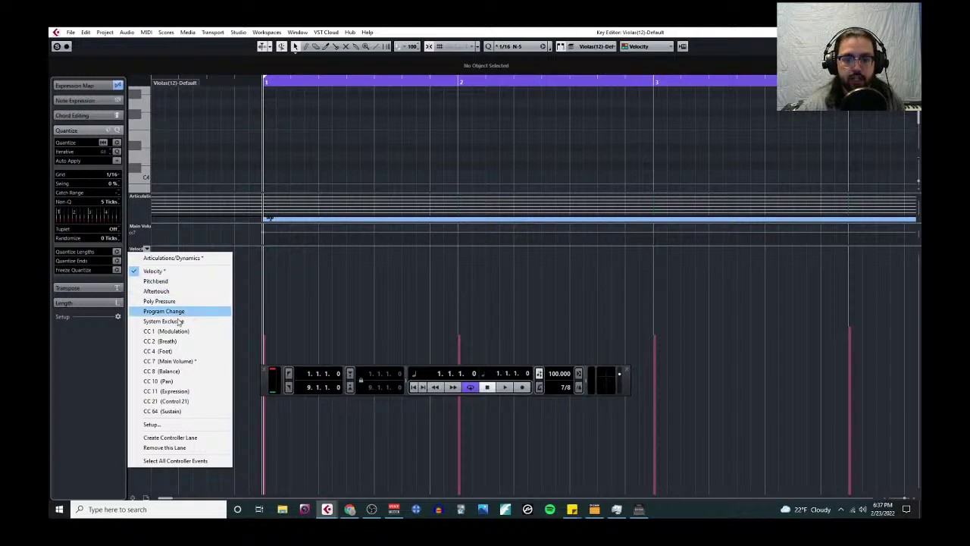
pyautogui.click(170, 391)
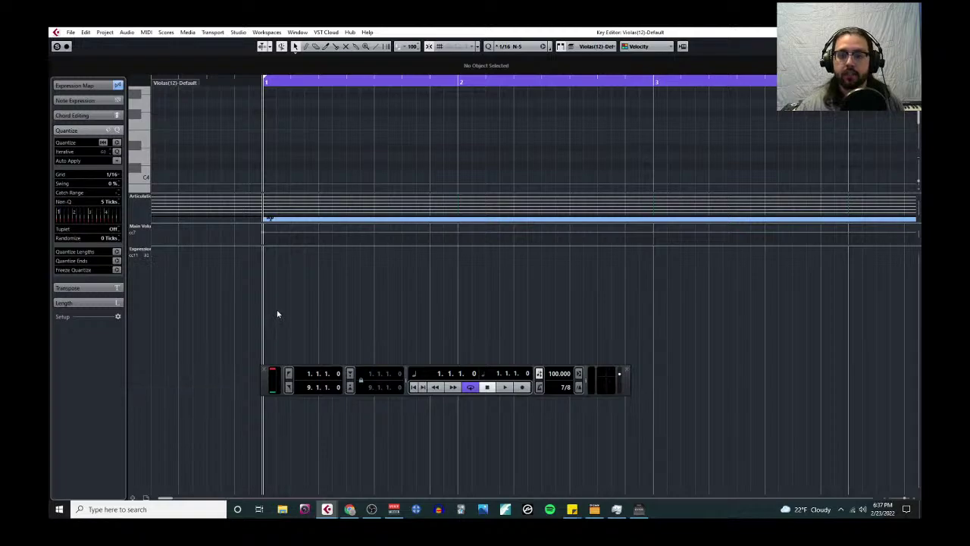
pyautogui.hotkey('ctrl', 'v')
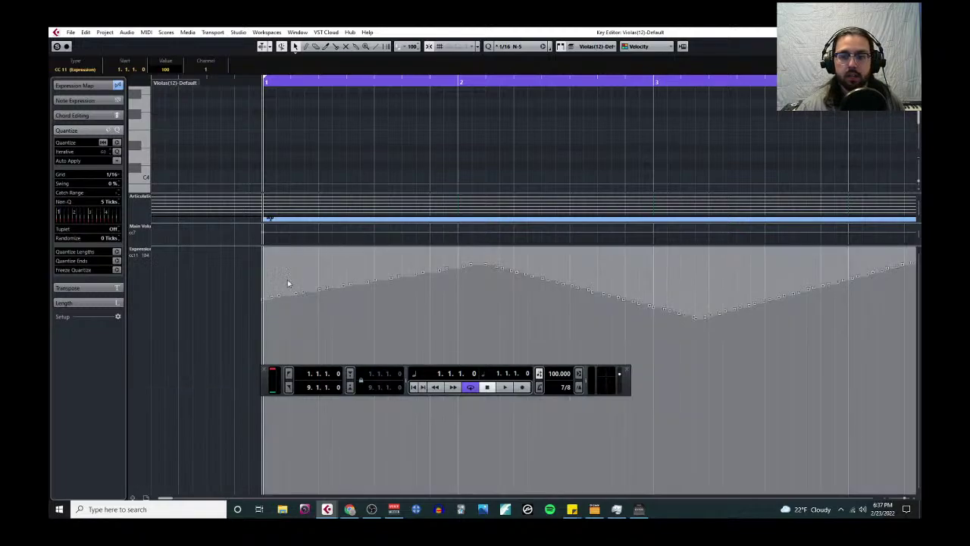
pyautogui.press('g')
pyautogui.press('g')
pyautogui.press('g')
pyautogui.press('g')
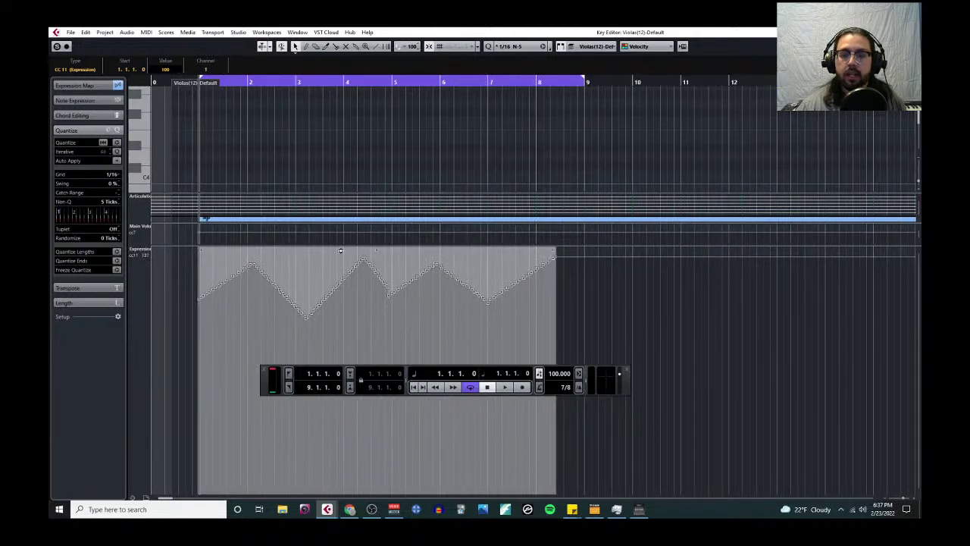
# Step: Shrink the Expression lane in the Violas(12) editor, add another controller lane set to CC 1 (Modulation) and close the editor
pyautogui.moveTo(340, 250); pyautogui.dragTo(321, 469)
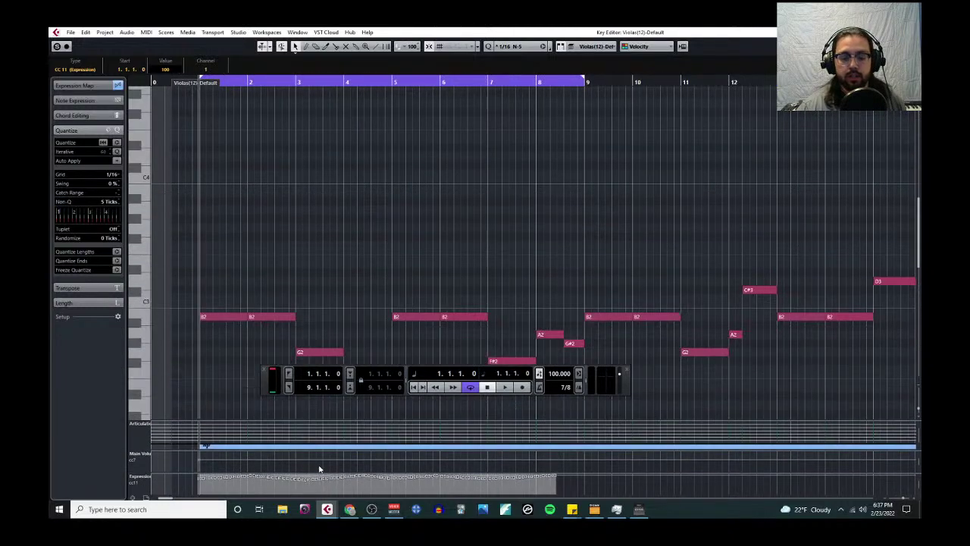
pyautogui.click(145, 475)
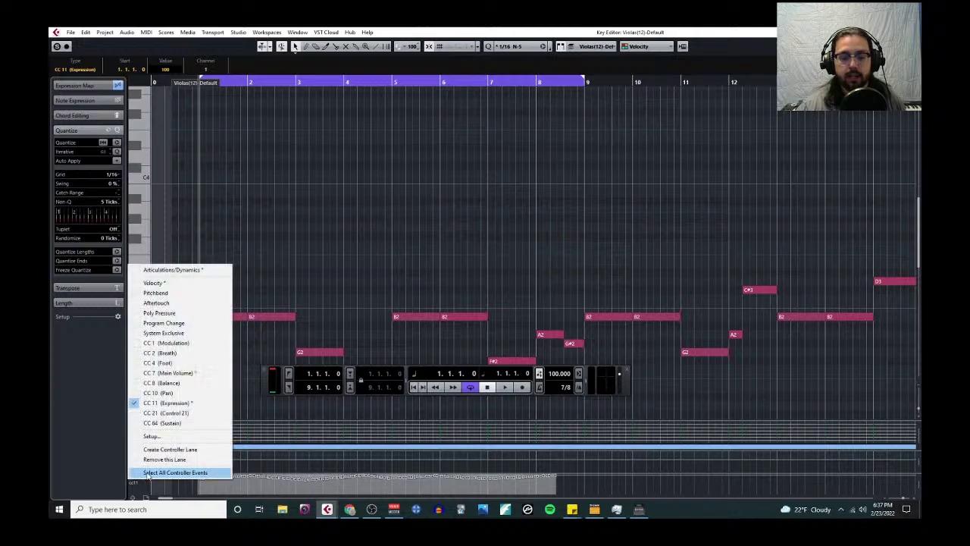
pyautogui.click(193, 449)
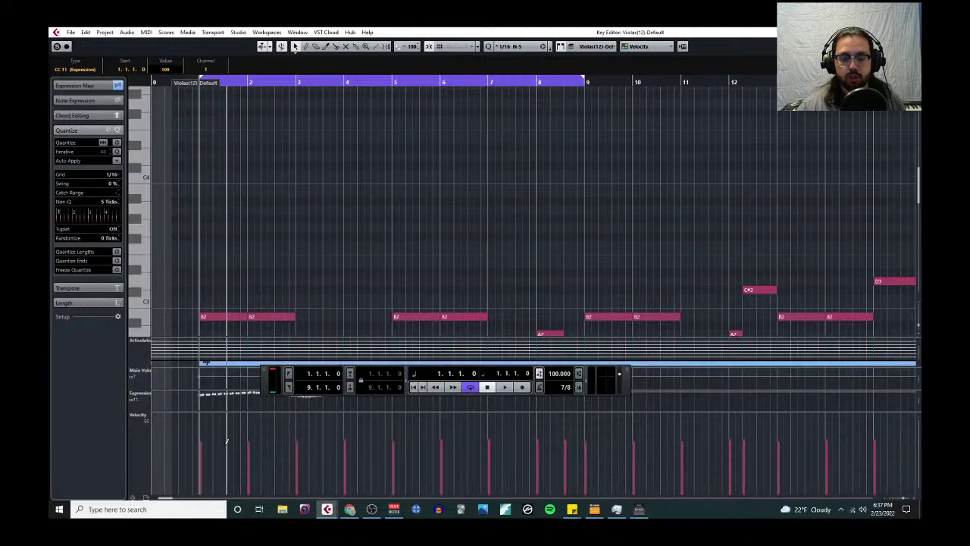
pyautogui.click(148, 420)
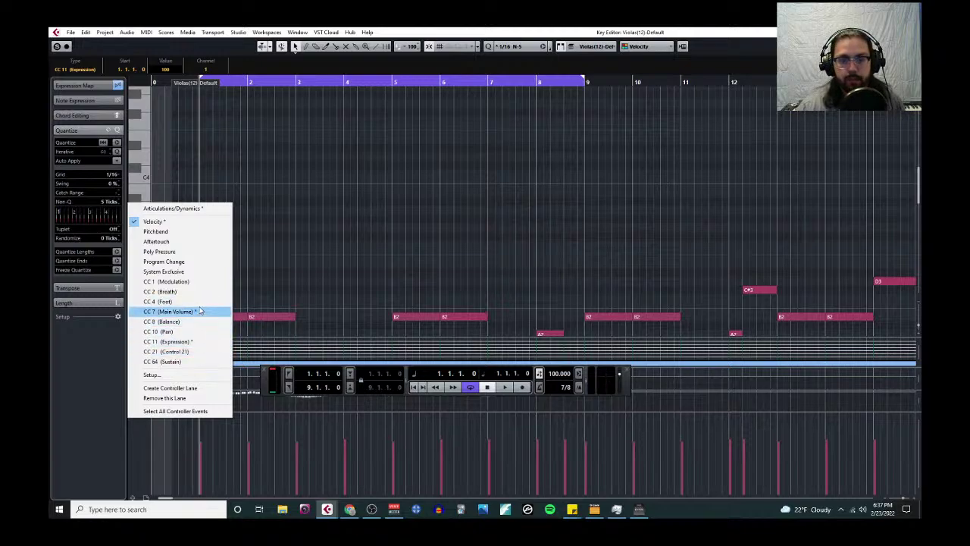
pyautogui.click(200, 282)
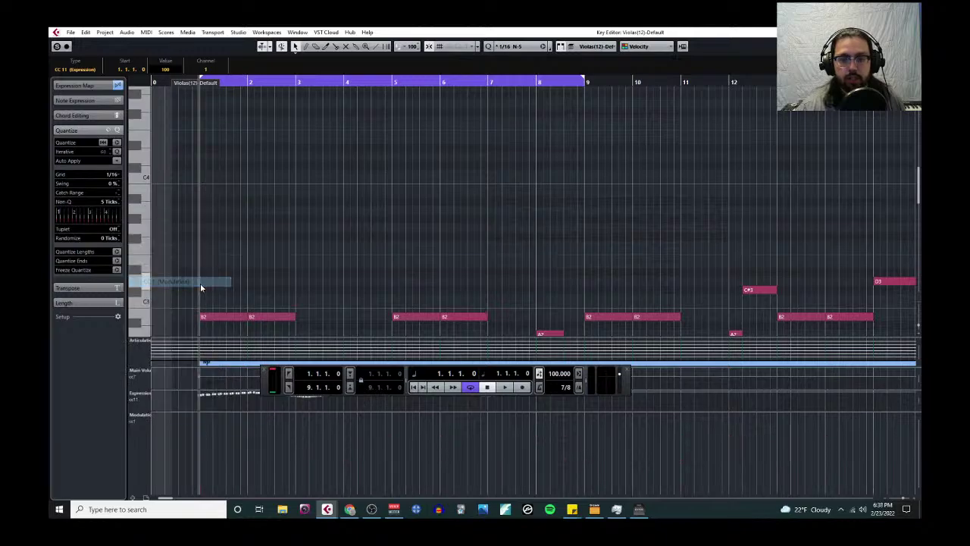
pyautogui.press('Return')
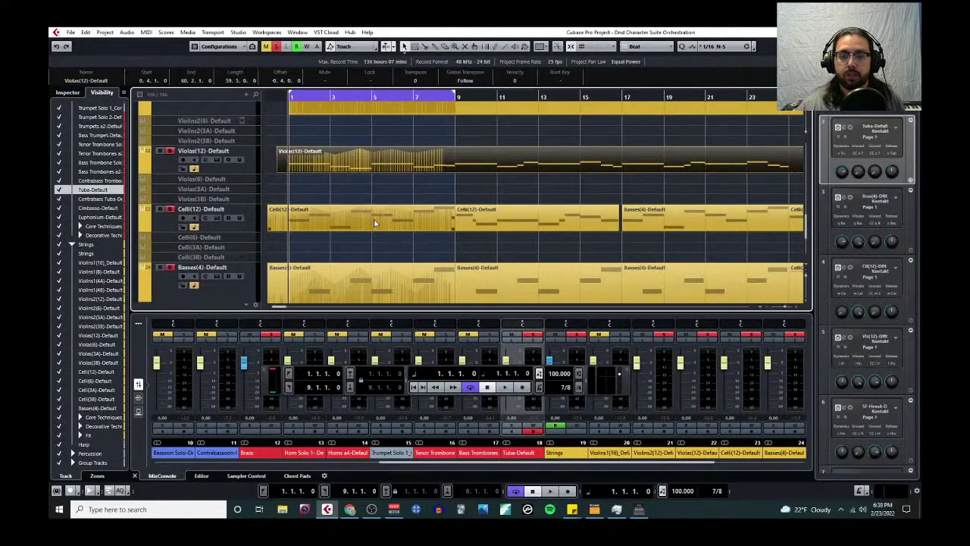
# Step: Open the first Basses(4) part in the Key Editor, copy its whole CC 1 (Modulation) curve and close the editor
pyautogui.click(233, 158)
pyautogui.click(341, 286)
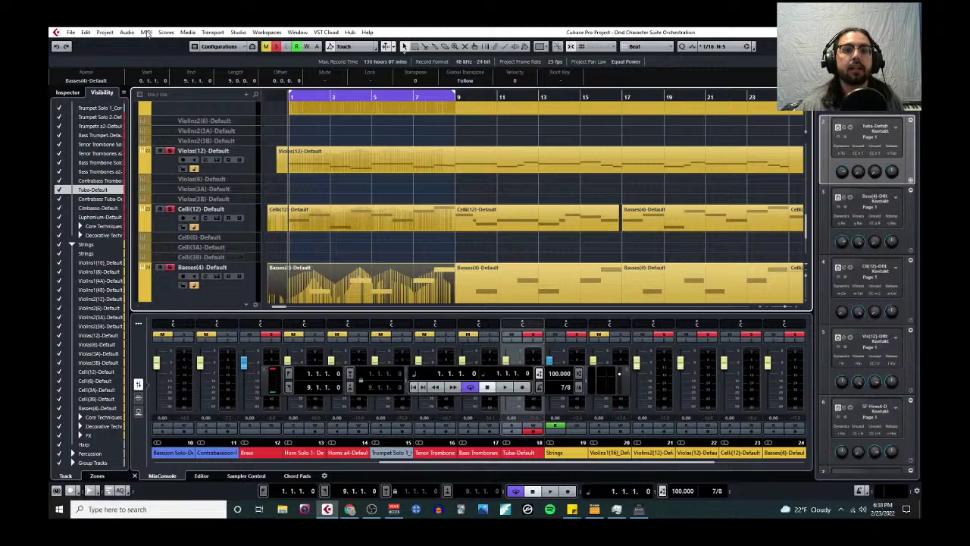
pyautogui.click(146, 33)
pyautogui.click(171, 47)
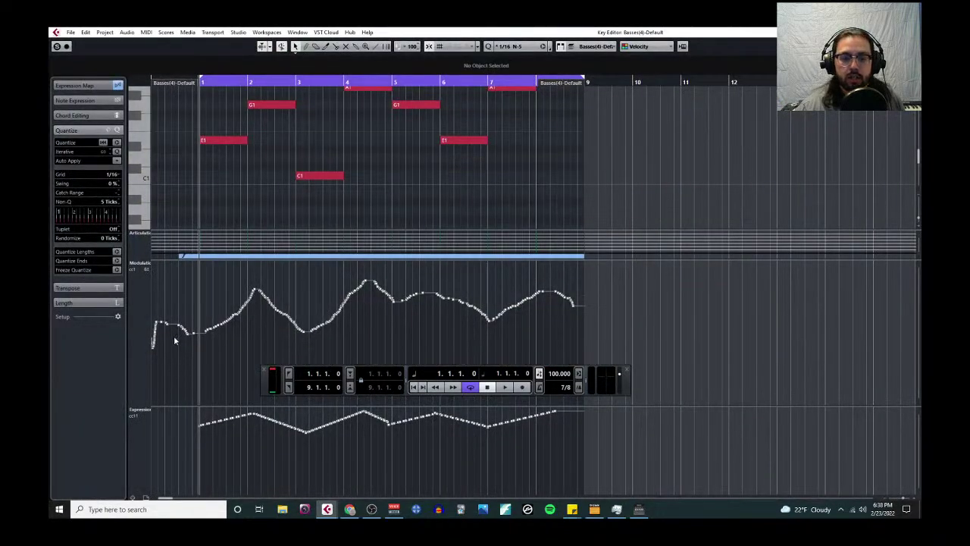
pyautogui.moveTo(676, 387); pyautogui.dragTo(151, 288)
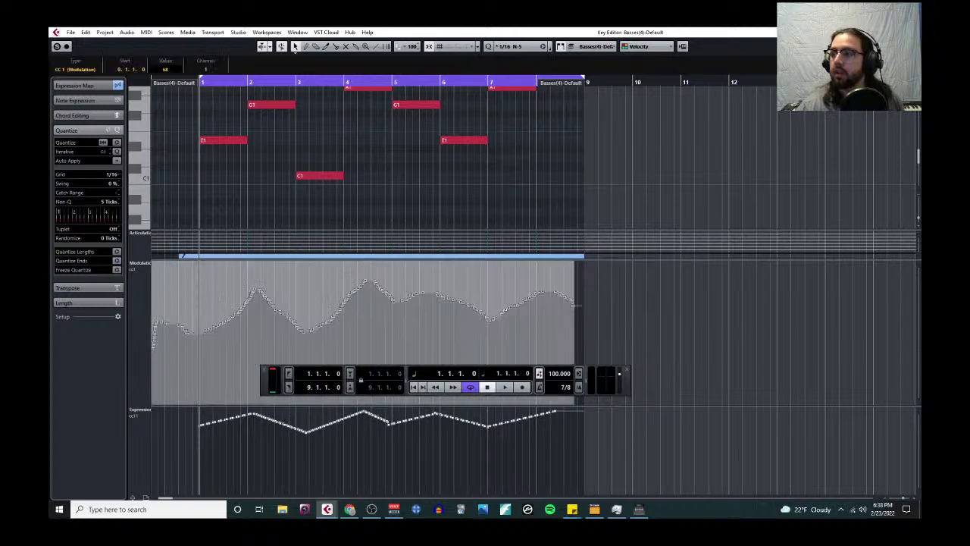
pyautogui.press('Escape')
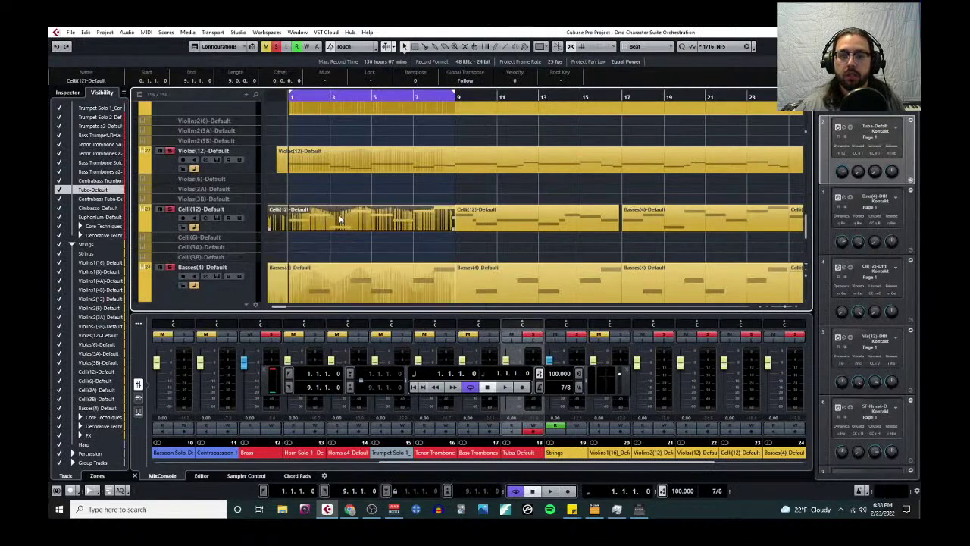
# Step: Paste the copied modulation curve into the Violas(12) part at 0.1.1.0 and extend the part's start back to 0.1.1.0
pyautogui.click(328, 160)
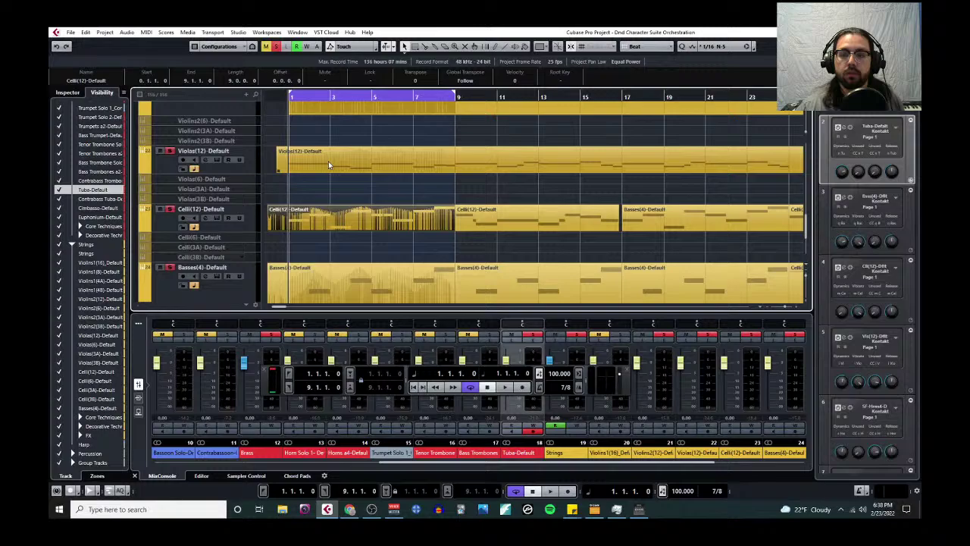
pyautogui.click(146, 31)
pyautogui.click(162, 41)
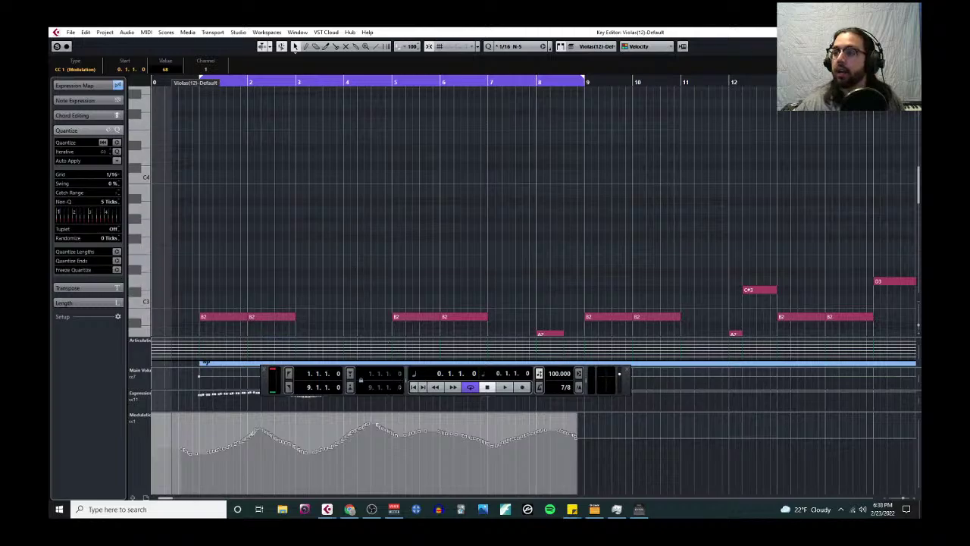
pyautogui.press('Return')
pyautogui.moveTo(278, 170); pyautogui.dragTo(269, 170)
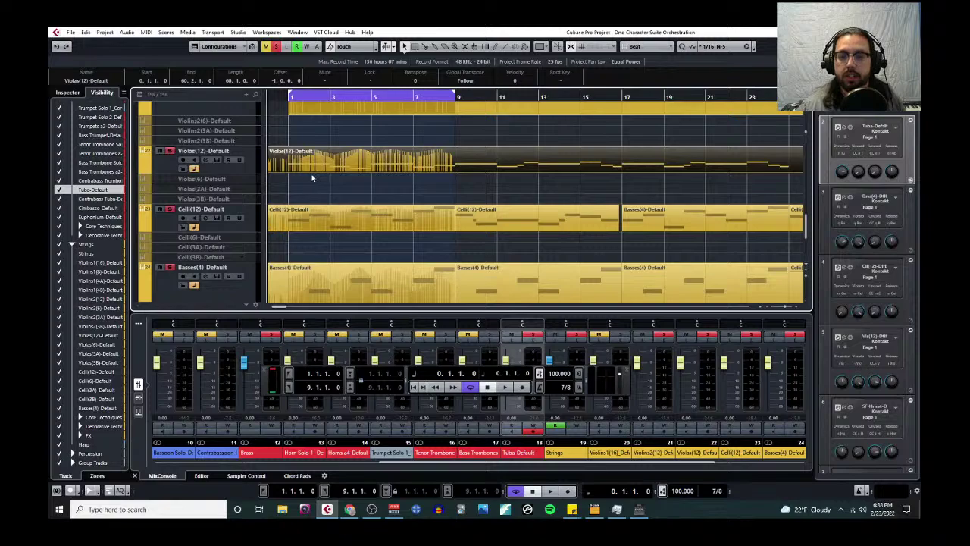
# Step: Play bars 1 to 8 from the start of the arrangement to hear the violas' new dynamics, and stop playback
pyautogui.scroll(-1, 311, 179)
pyautogui.scroll(1, 324, 178)
pyautogui.scroll(-2, 324, 178)
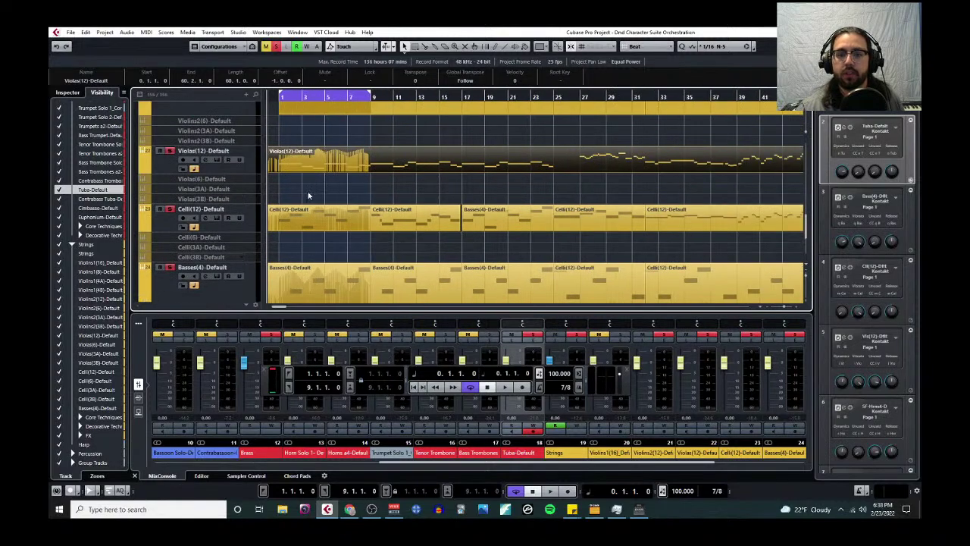
pyautogui.scroll(4, 306, 197)
pyautogui.scroll(-3, 306, 198)
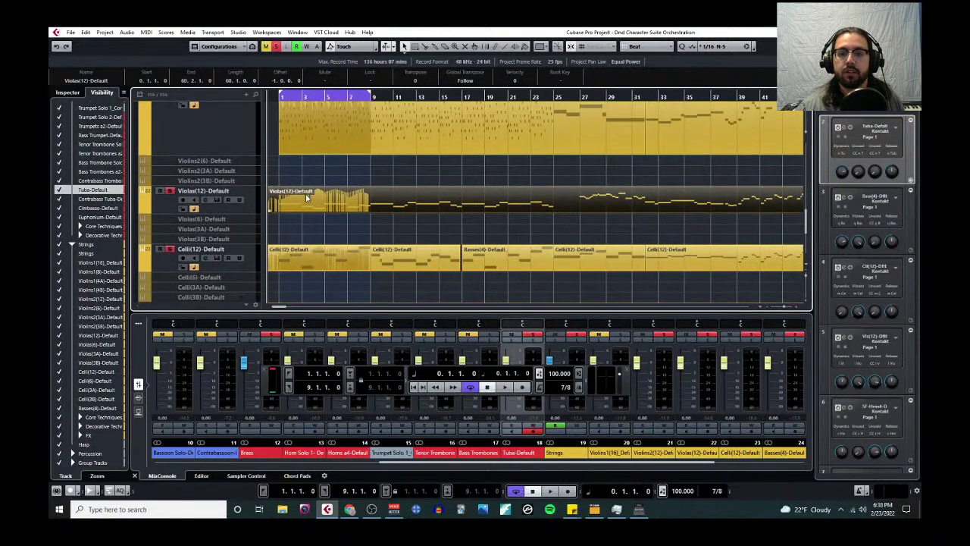
pyautogui.click(278, 97)
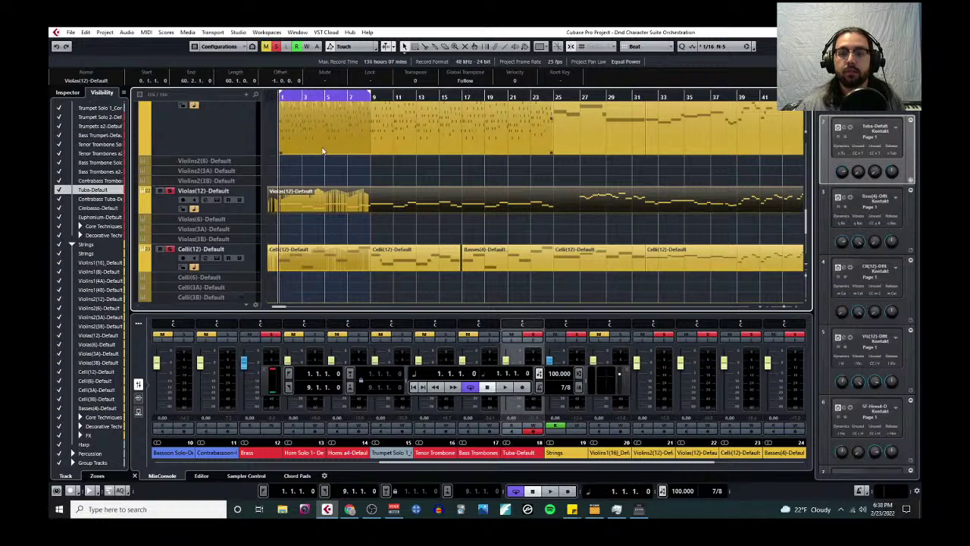
pyautogui.press('space')
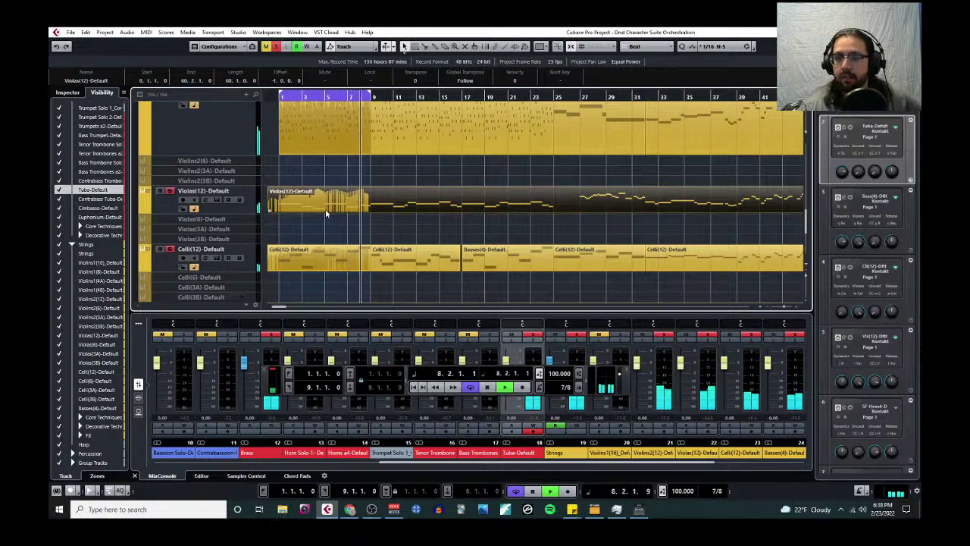
pyautogui.press('space')
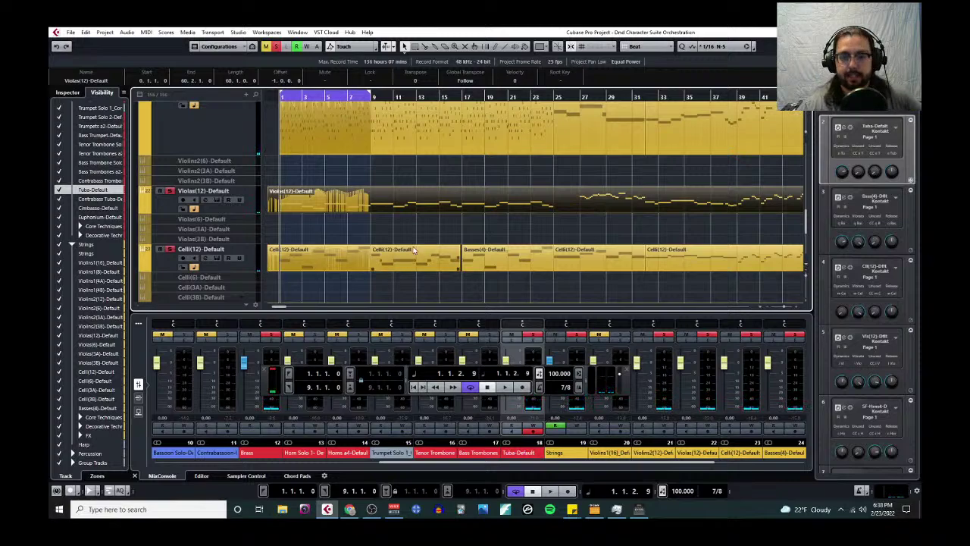
# Step: Look over the string and brass tracks to see how their parts are laid out across the arrangement
pyautogui.scroll(6, 327, 244)
pyautogui.scroll(-6, 329, 248)
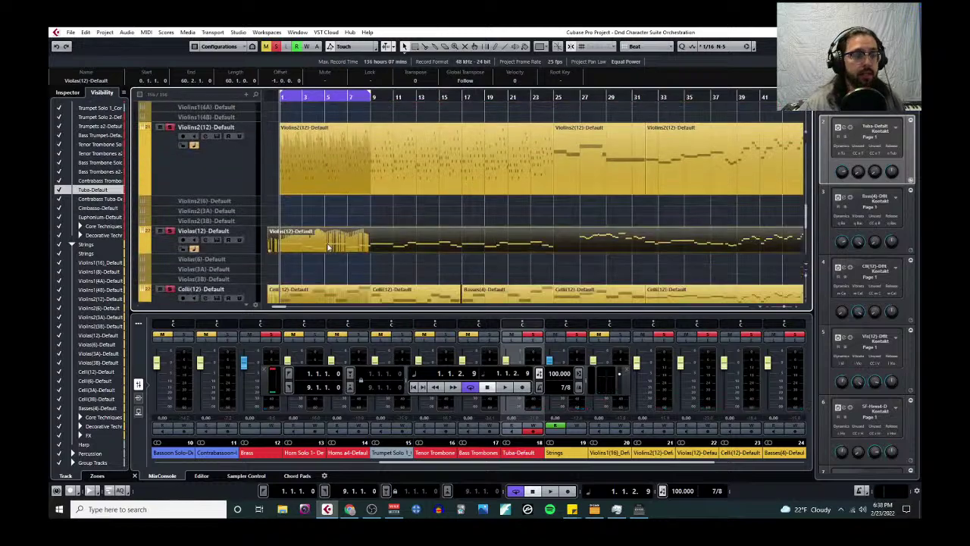
pyautogui.scroll(-2, 350, 227)
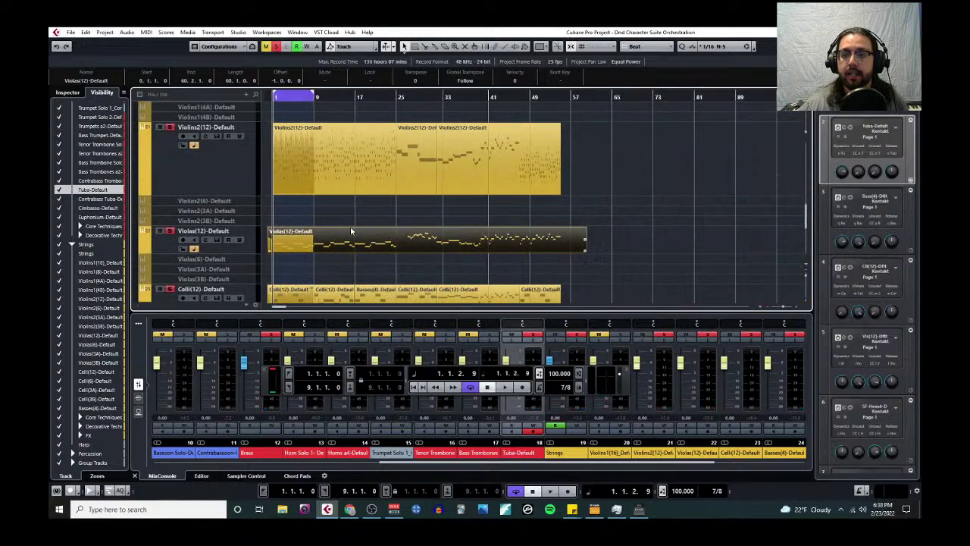
pyautogui.scroll(10, 356, 231)
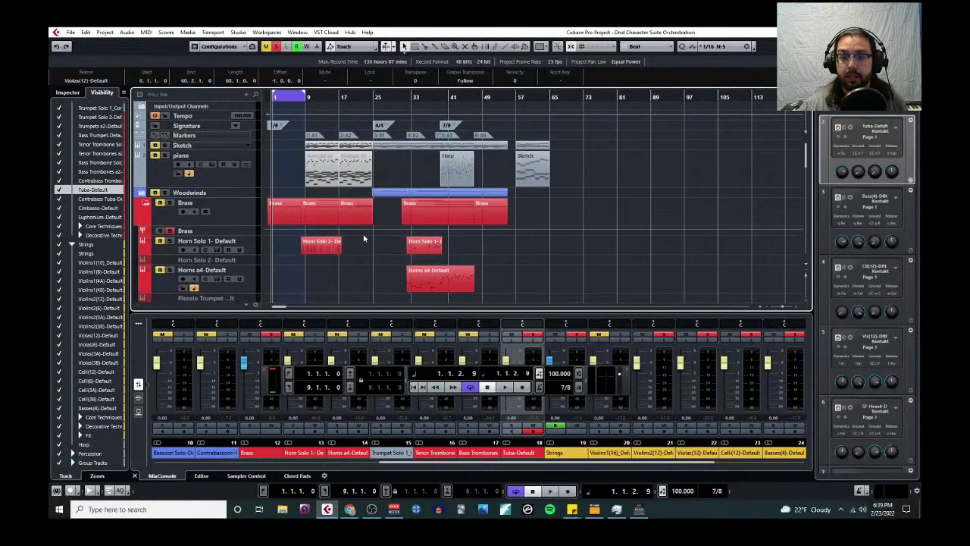
pyautogui.scroll(6, 364, 239)
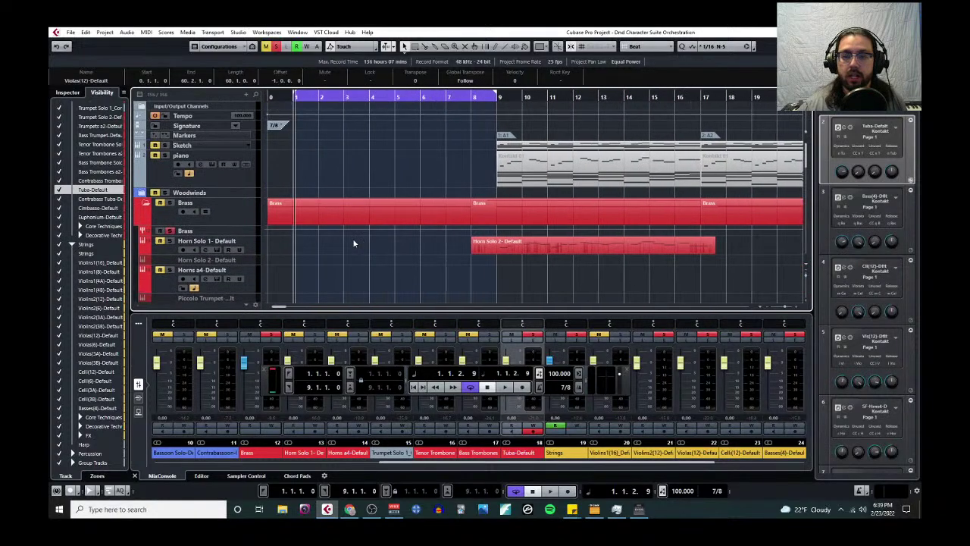
pyautogui.scroll(-4, 352, 243)
pyautogui.scroll(-3, 356, 249)
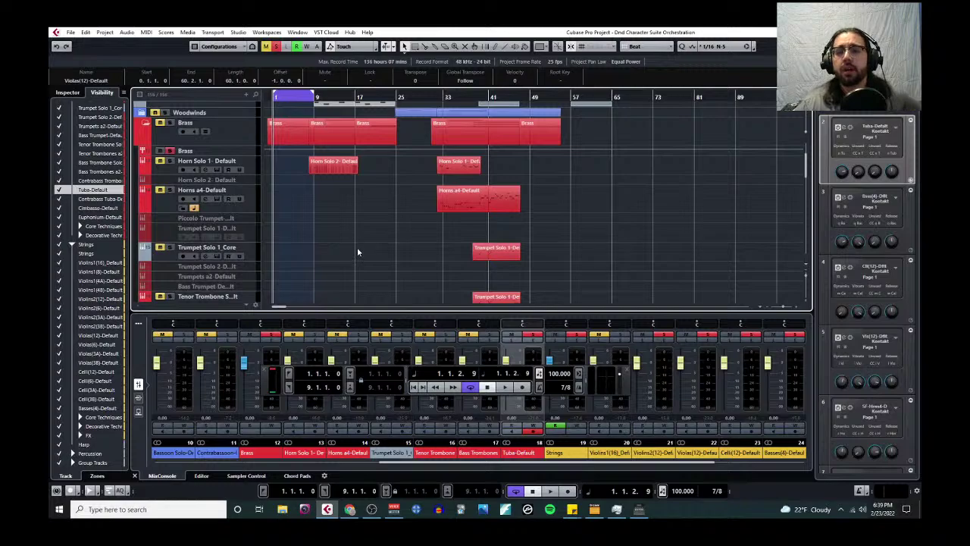
pyautogui.scroll(-2, 357, 247)
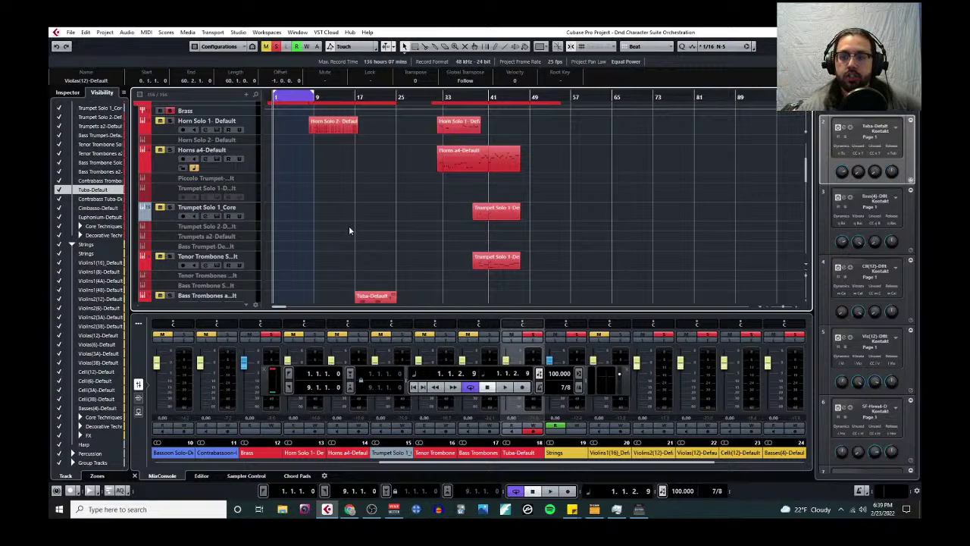
pyautogui.scroll(-4, 349, 226)
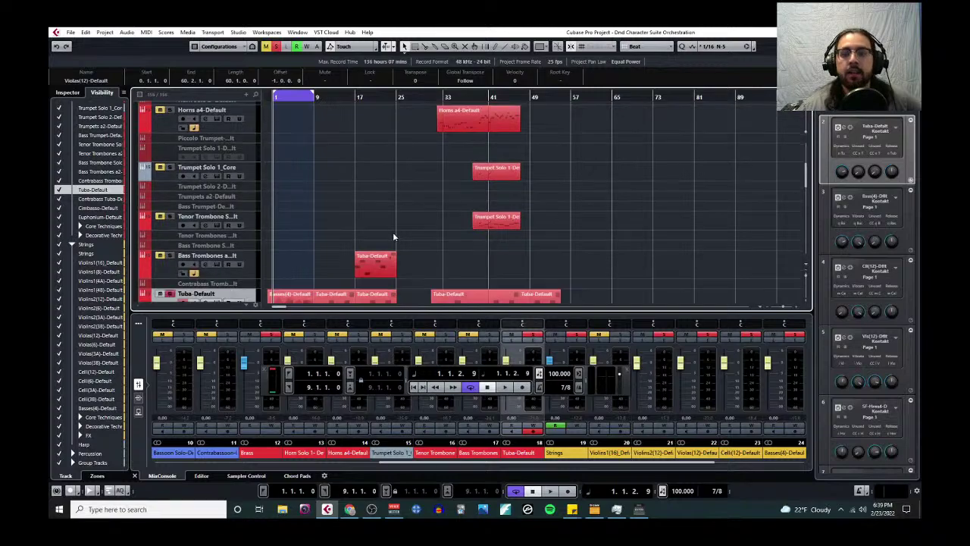
# Step: Examine the notes of the Tenor Trombone track's part in the Key Editor, with the project cursor at 37.4.1.0, and close it
pyautogui.click(485, 182)
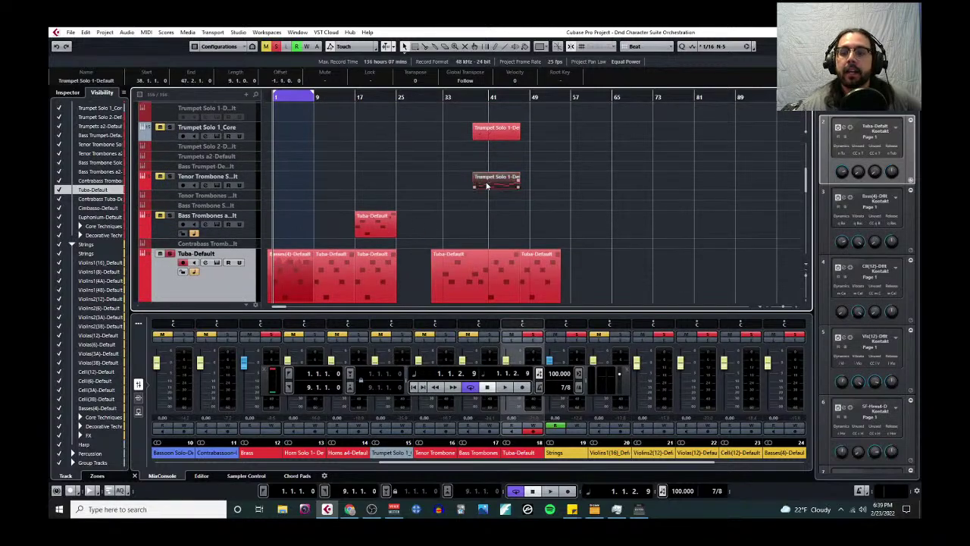
pyautogui.click(471, 97)
pyautogui.click(147, 33)
pyautogui.click(166, 39)
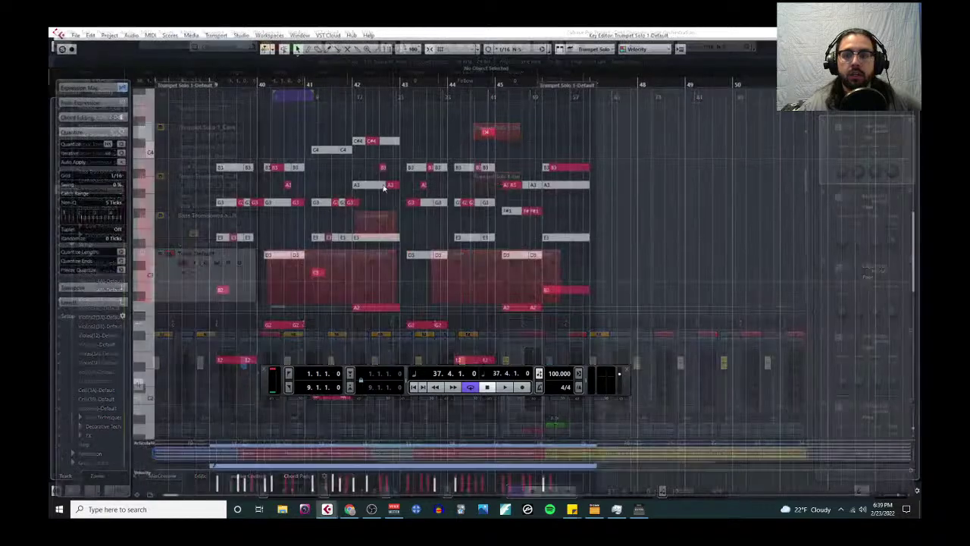
pyautogui.scroll(-3, 277, 229)
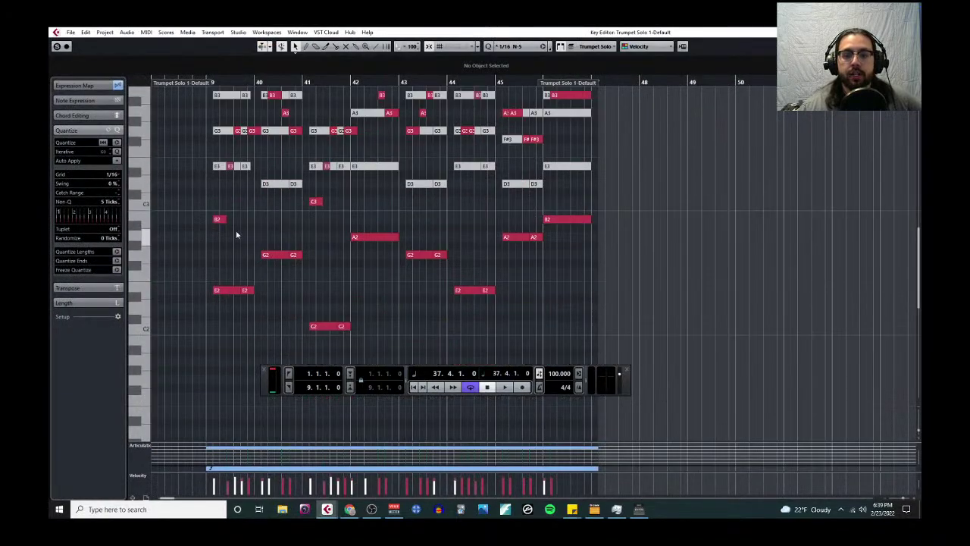
pyautogui.scroll(6, 306, 261)
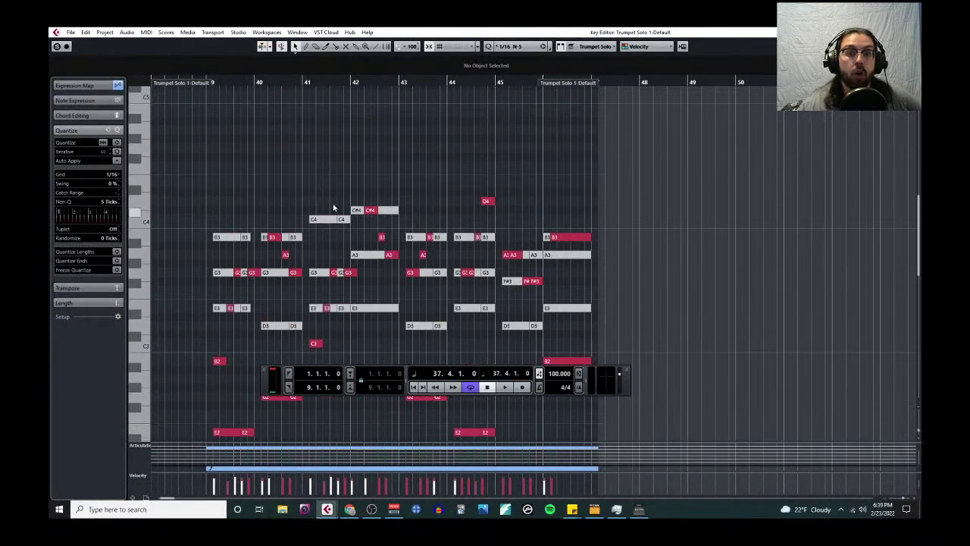
pyautogui.press('Escape')
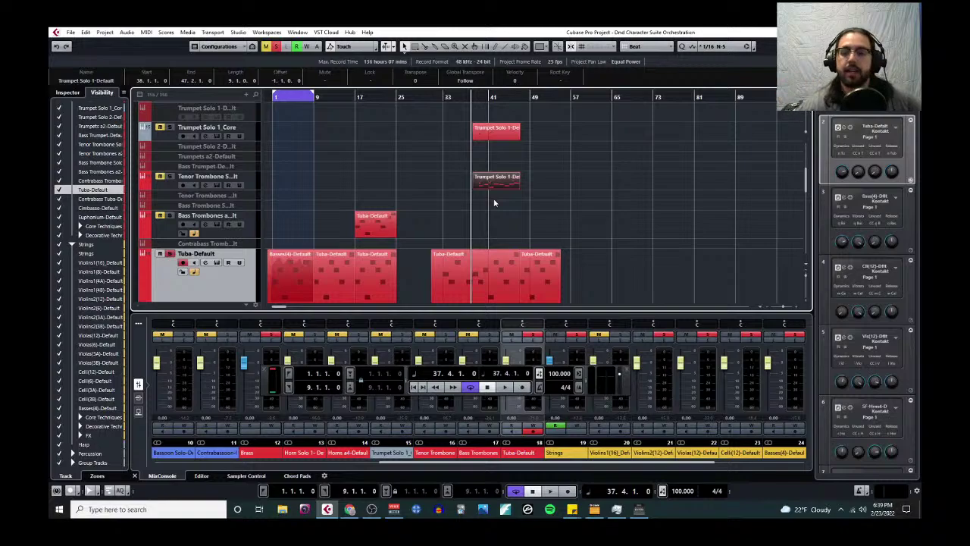
# Step: Open the Horns a4 part in the Key Editor to examine its notes
pyautogui.scroll(2, 478, 211)
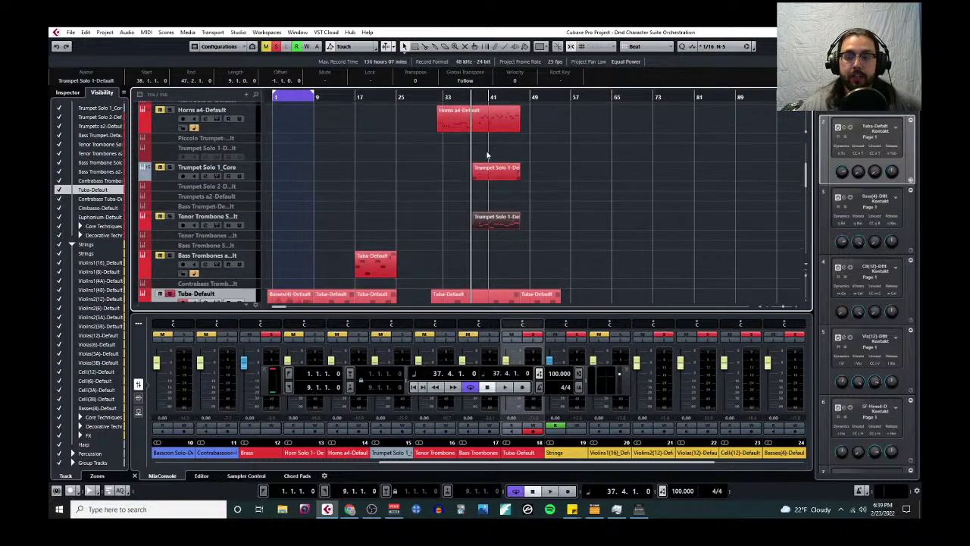
pyautogui.scroll(2, 503, 220)
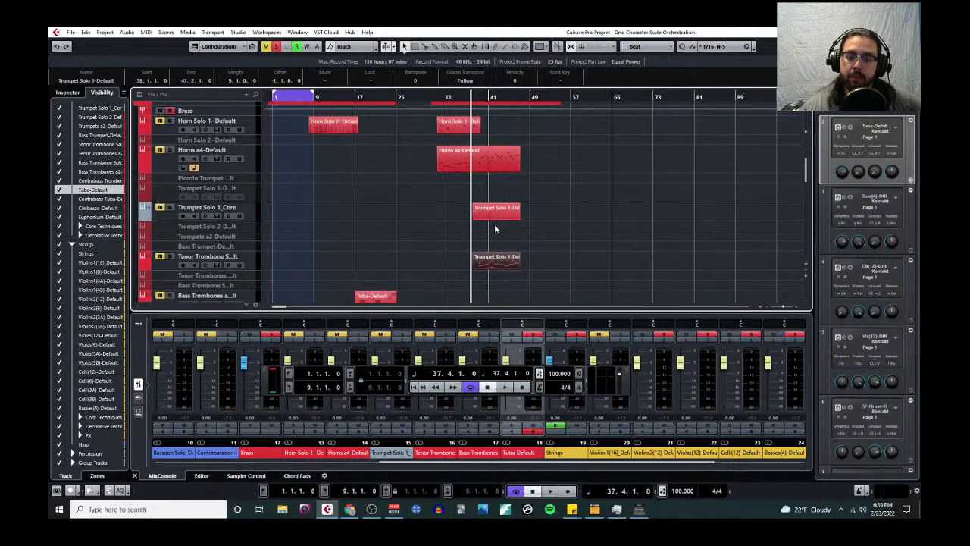
pyautogui.scroll(2, 496, 234)
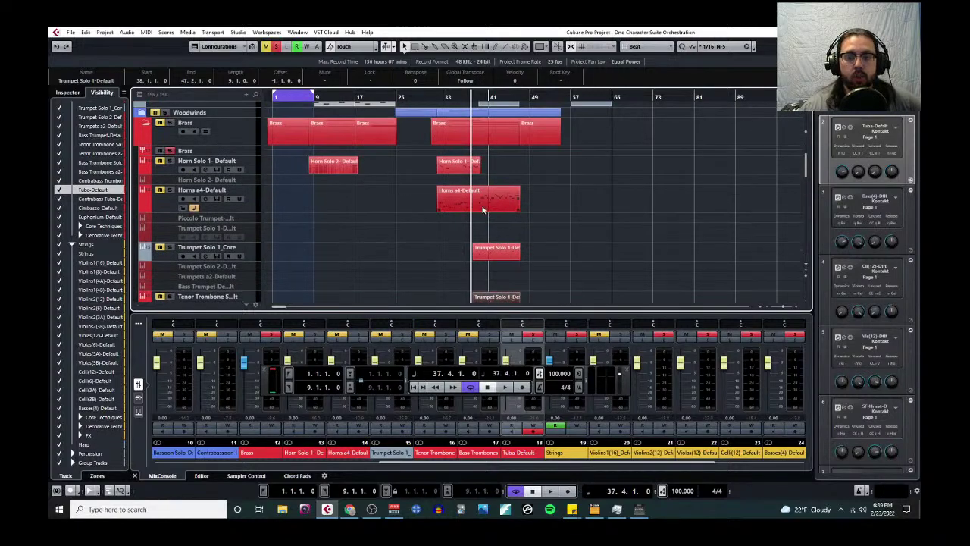
pyautogui.click(487, 208)
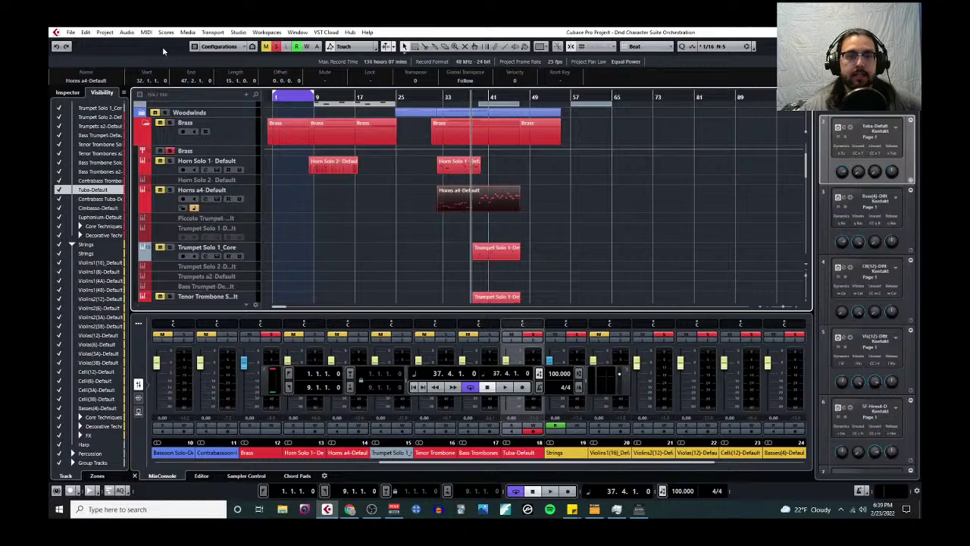
pyautogui.click(146, 32)
pyautogui.click(172, 44)
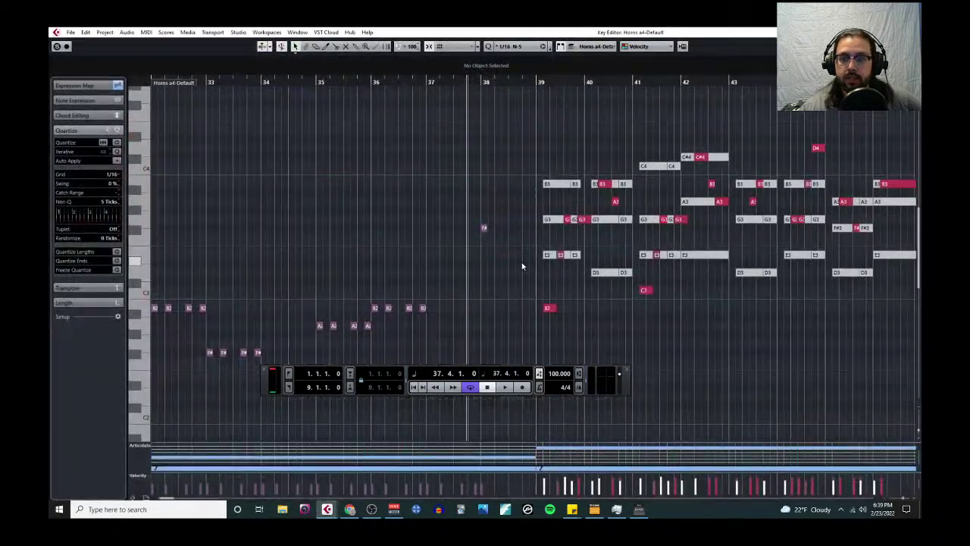
# Step: Review the notes of the whole Horns a4 part in the Key Editor and close it
pyautogui.scroll(-3, 593, 296)
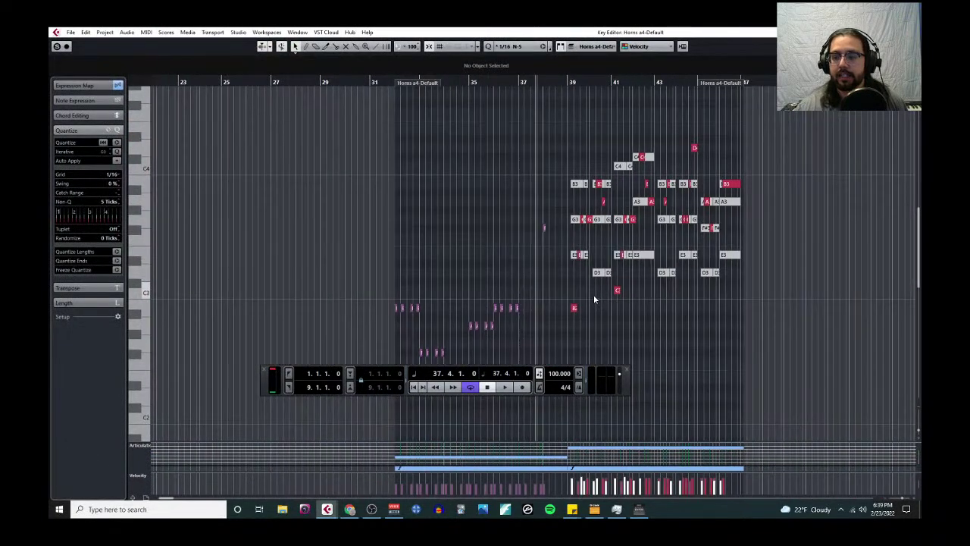
pyautogui.press('Escape')
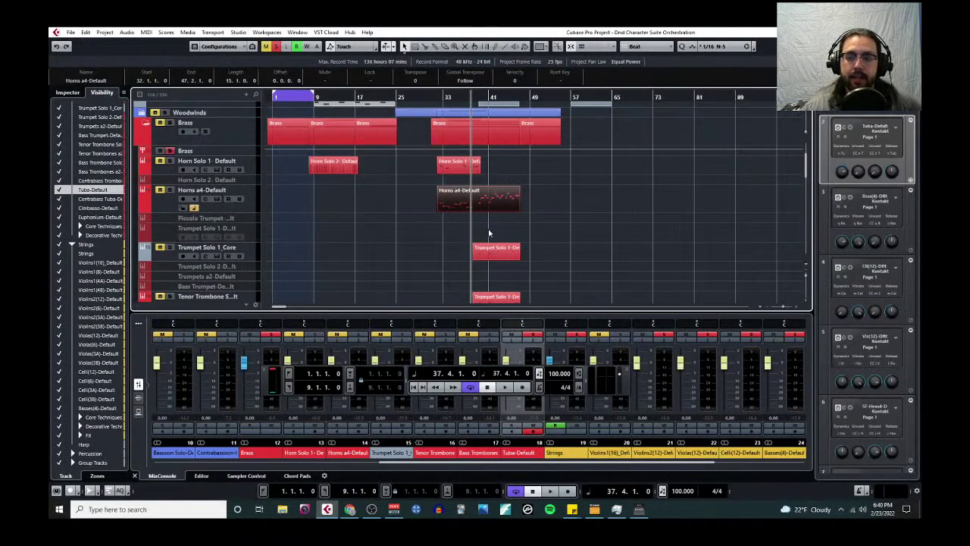
# Step: Look over the brass, string and harp tracks to see which bars each instrument plays in
pyautogui.scroll(-5, 487, 228)
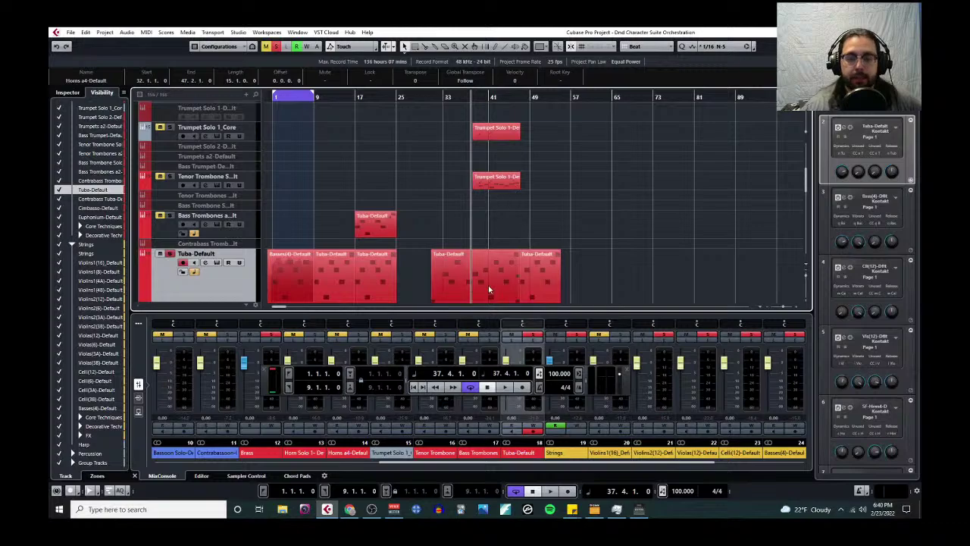
pyautogui.scroll(-3, 488, 285)
pyautogui.scroll(-5, 491, 266)
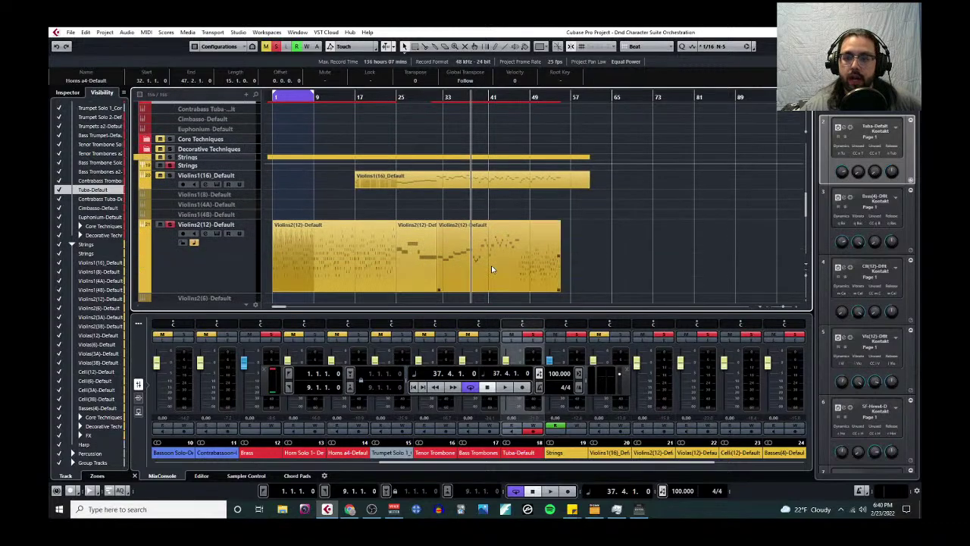
pyautogui.scroll(-6, 491, 268)
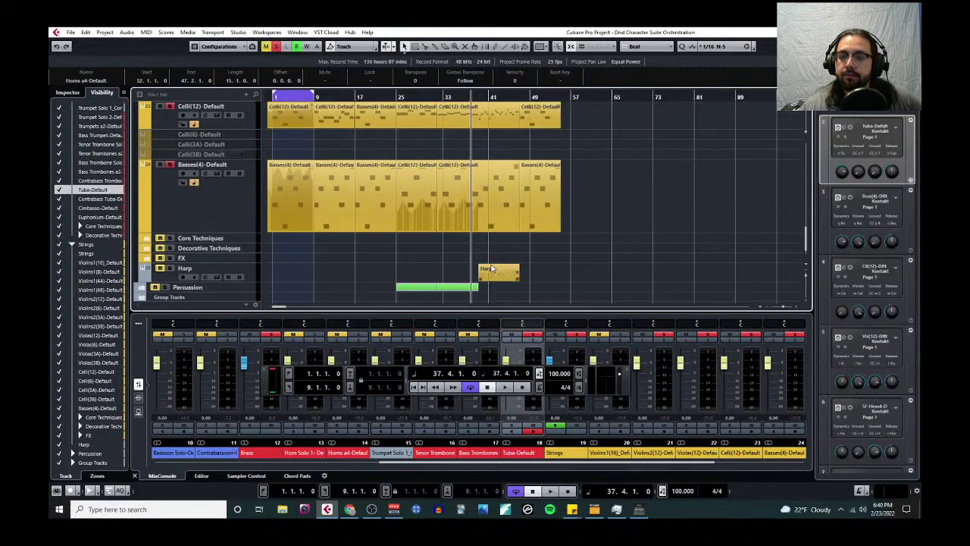
pyautogui.scroll(15, 515, 279)
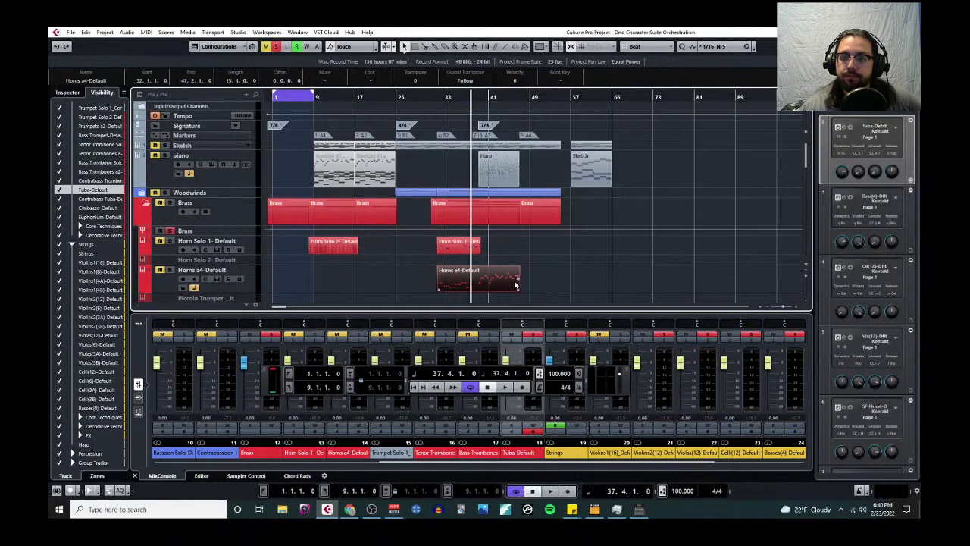
pyautogui.scroll(-2, 511, 283)
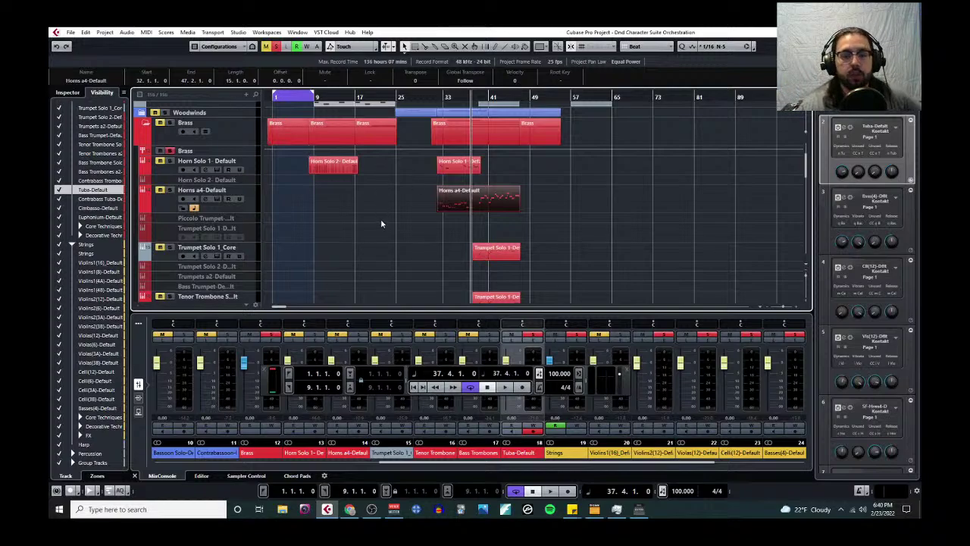
pyautogui.scroll(-10, 362, 239)
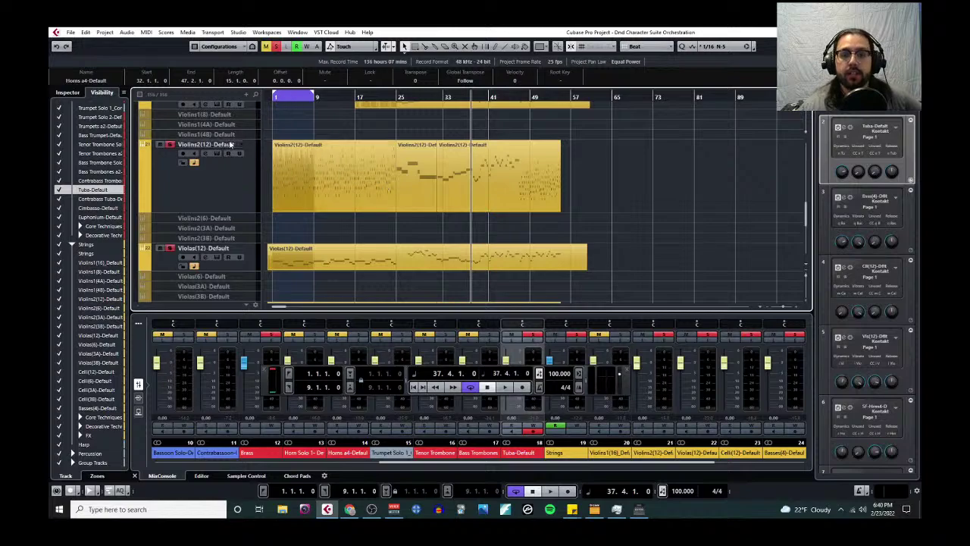
# Step: Clear the solo on all tracks, turn off the cycle over bars 1 to 8, and place the project cursor at 6.6.1.0
pyautogui.click(169, 144)
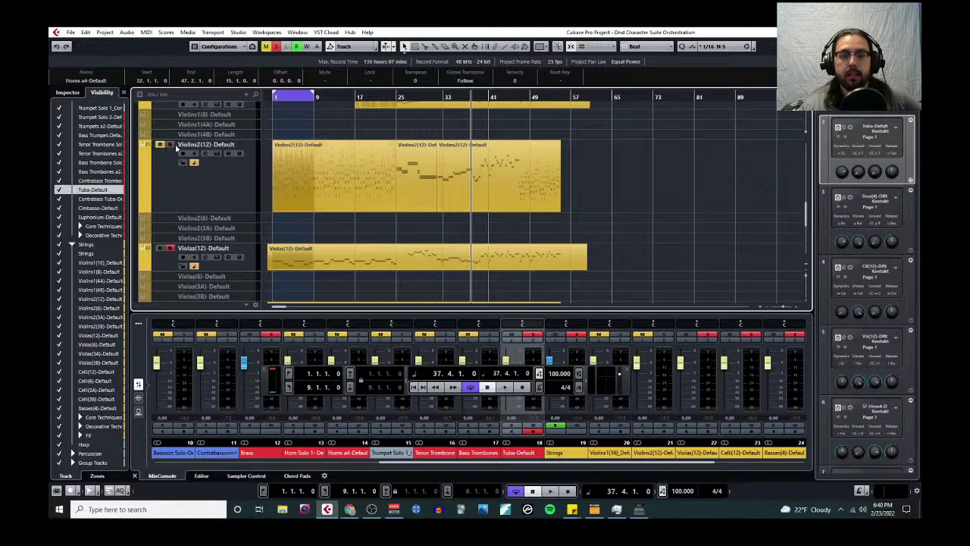
pyautogui.click(276, 46)
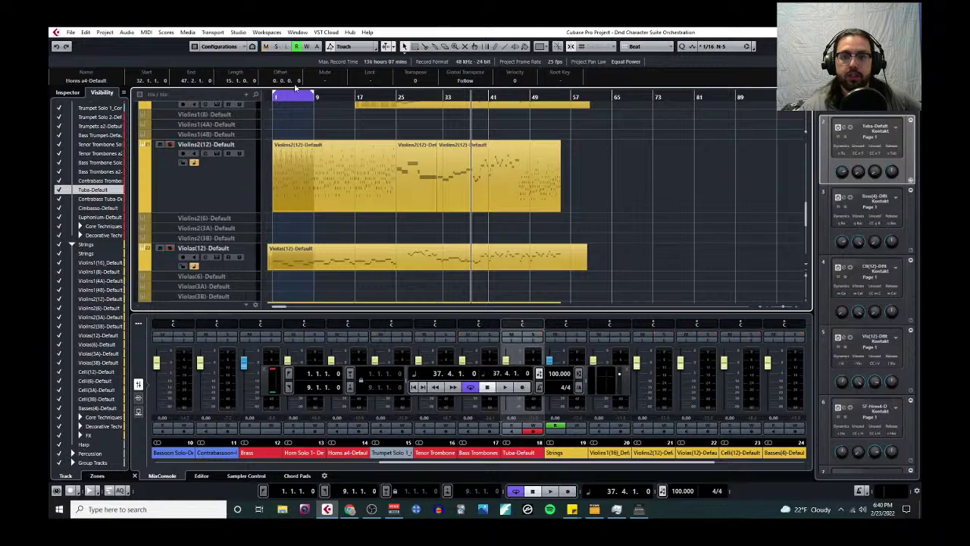
pyautogui.click(305, 93)
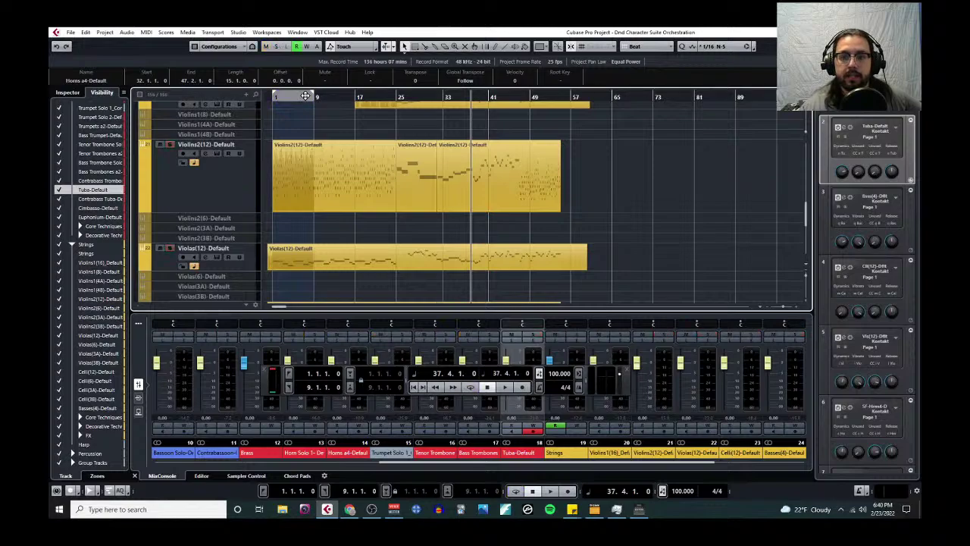
pyautogui.click(304, 96)
pyautogui.click(298, 173)
pyautogui.press('h')
pyautogui.press('h')
pyautogui.press('h')
pyautogui.press('h')
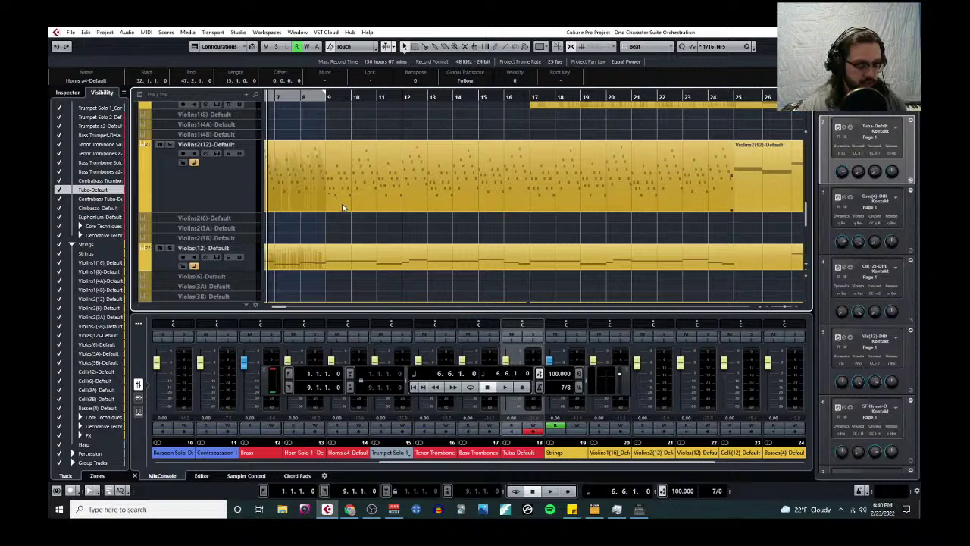
# Step: Solo the Violins2(12) track
pyautogui.scroll(-8, 341, 198)
pyautogui.scroll(5, 435, 204)
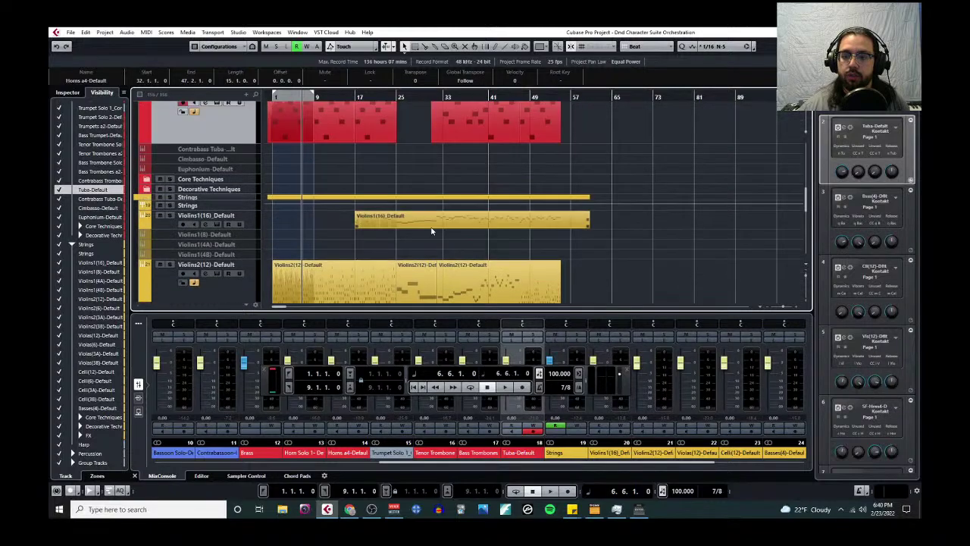
pyautogui.scroll(6, 326, 228)
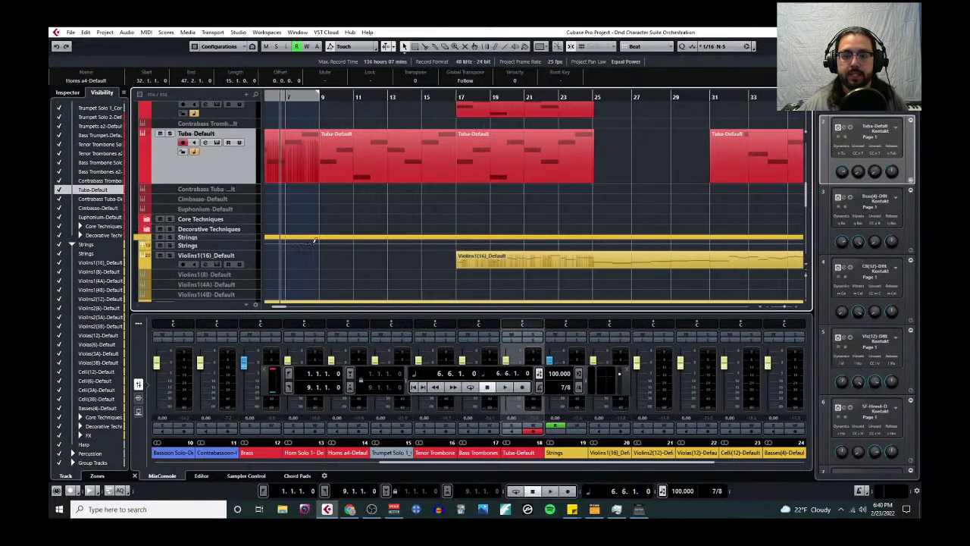
pyautogui.scroll(-4, 341, 191)
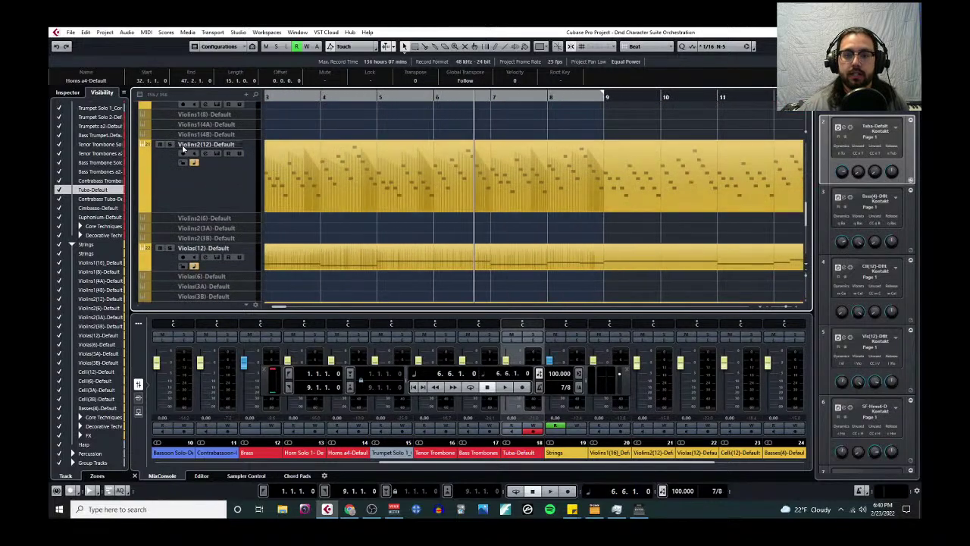
pyautogui.click(169, 144)
pyautogui.scroll(-2, 506, 148)
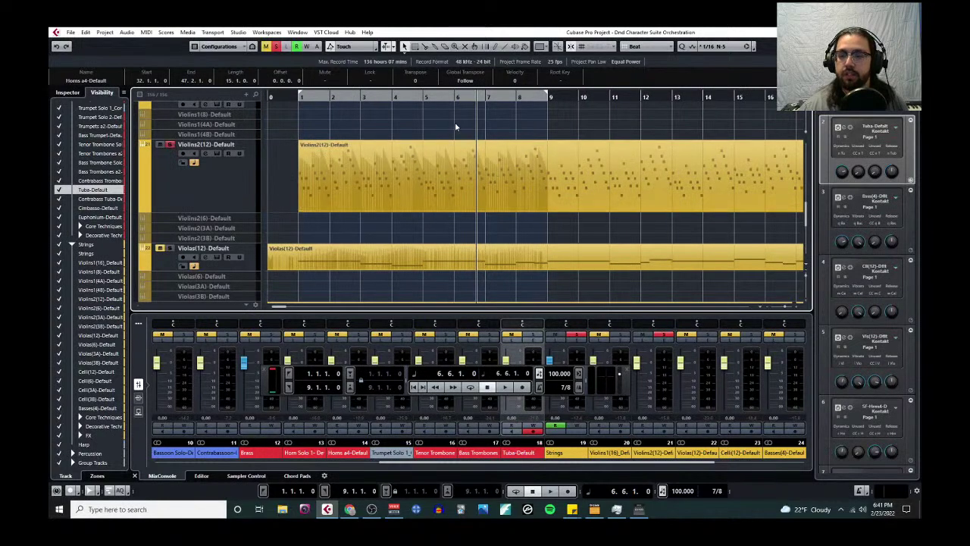
# Step: Play the soloed second violins from 6.1.1.0 into bar 12 and stop playback
pyautogui.click(454, 98)
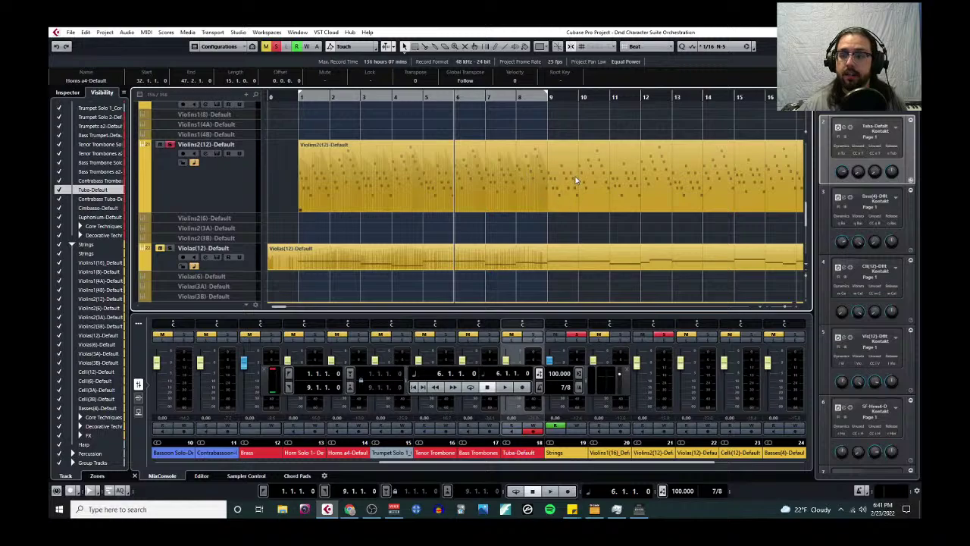
pyautogui.press('space')
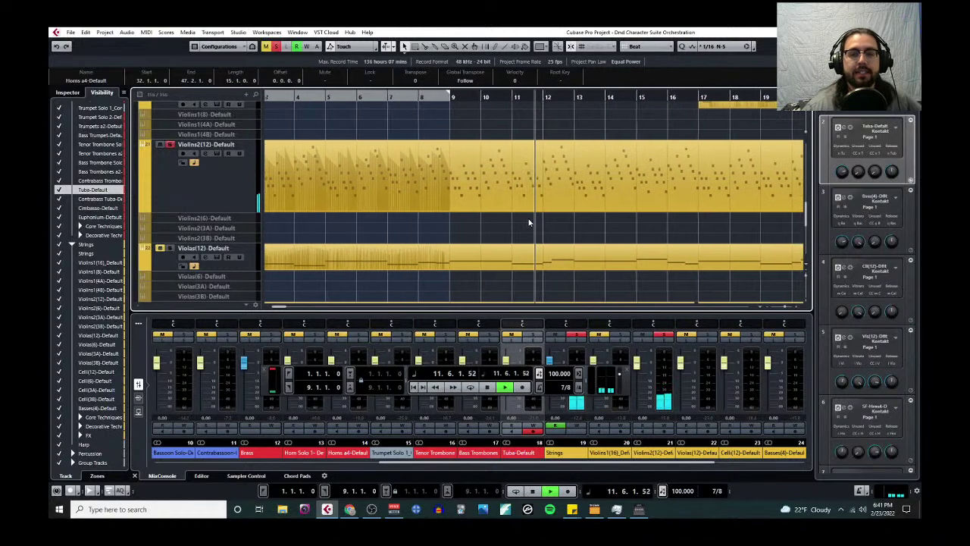
pyautogui.press('space')
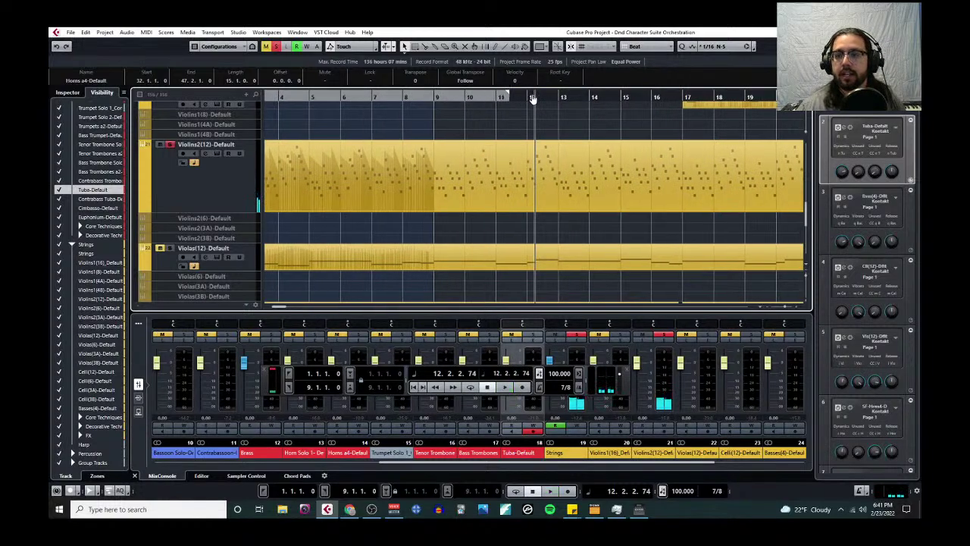
# Step: Extend the cycle range to end at 13.1.1.0, activate the cycle, and play the soloed second violins through it before stopping
pyautogui.click(434, 95)
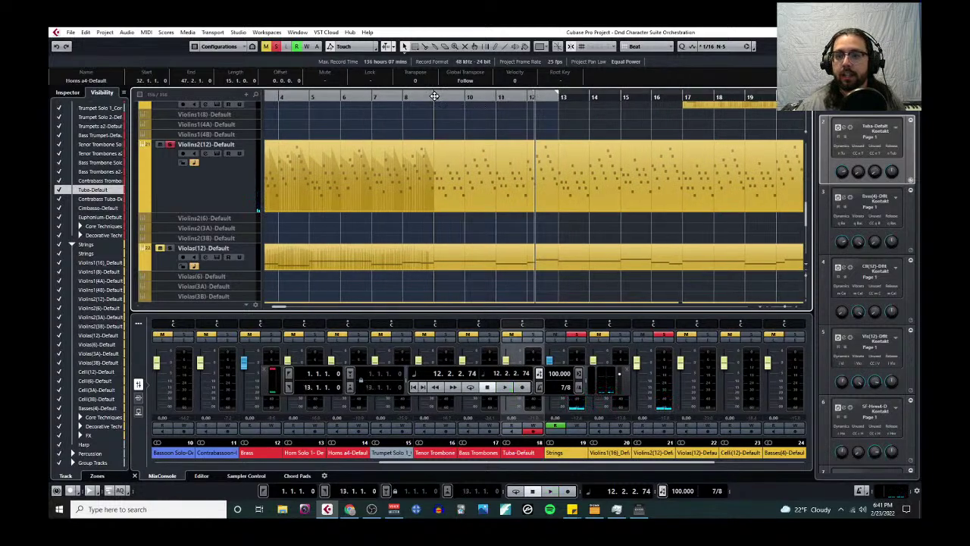
pyautogui.press('space')
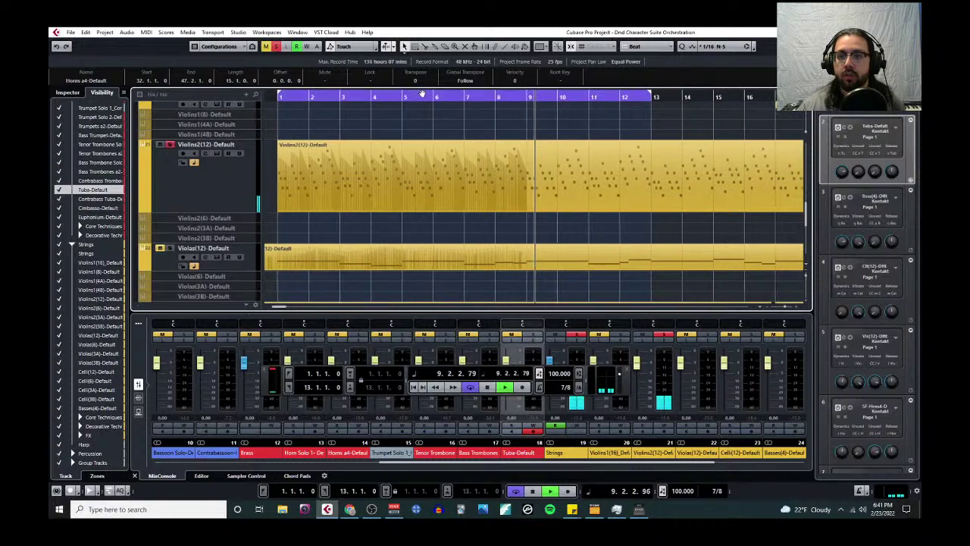
pyautogui.press('g')
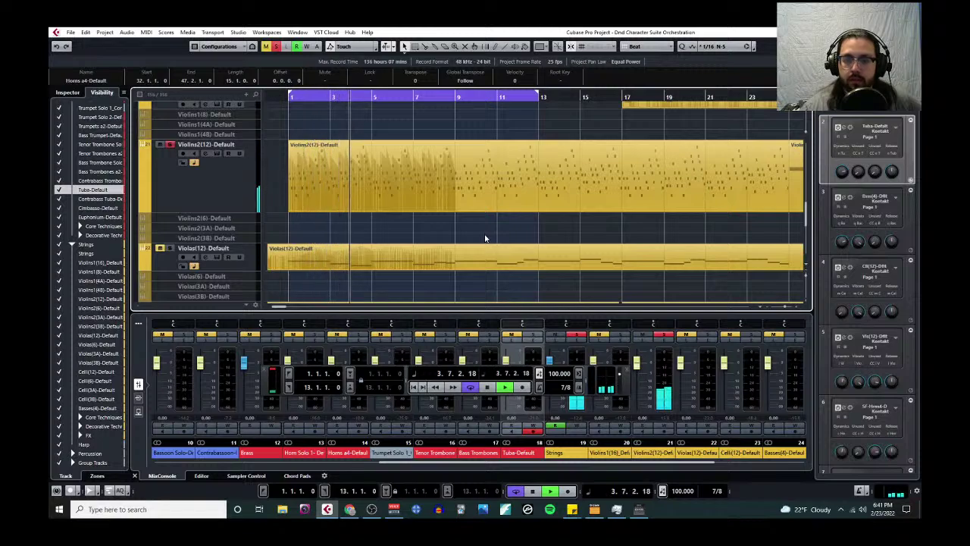
pyautogui.press('space')
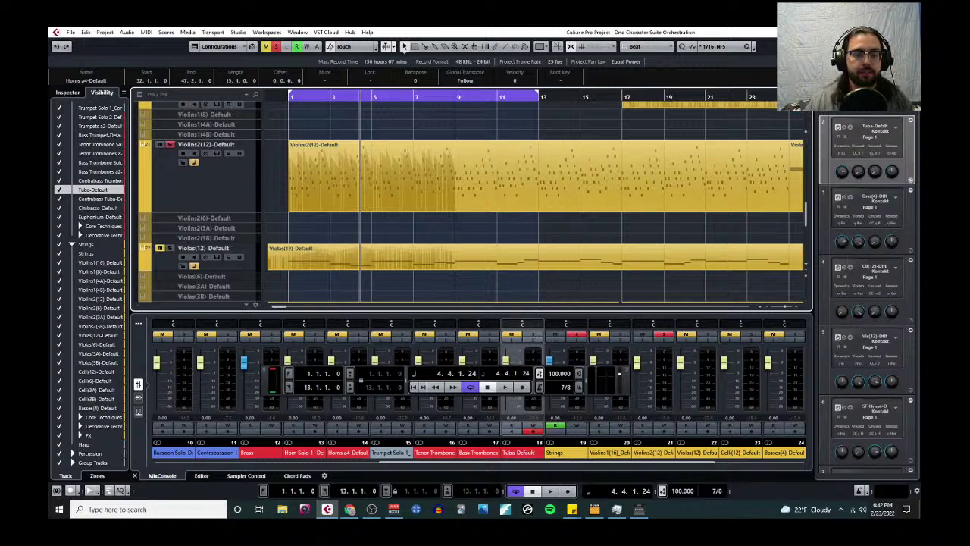
# Step: Examine the layout of the string, brass, woodwind, piano and percussion tracks across the arrangement
pyautogui.click(327, 183)
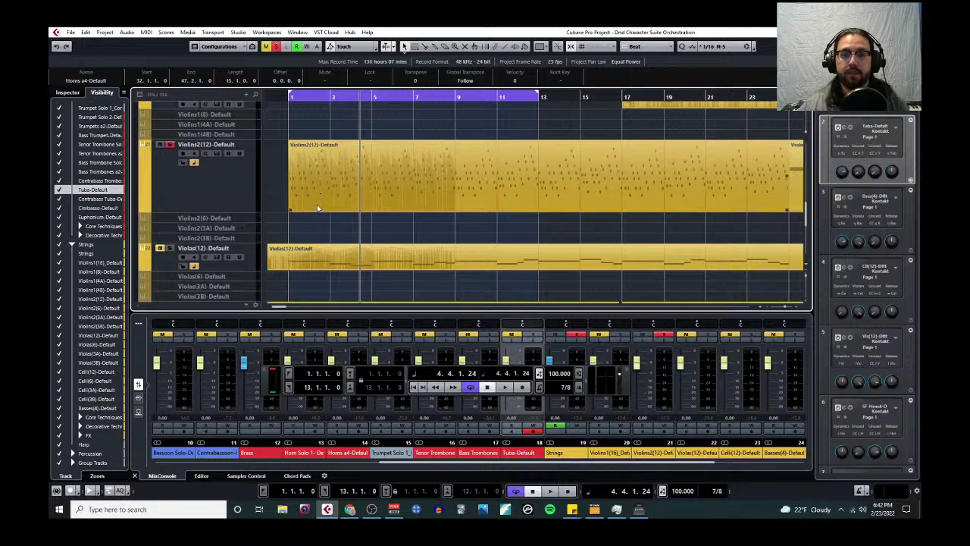
pyautogui.scroll(-6, 313, 207)
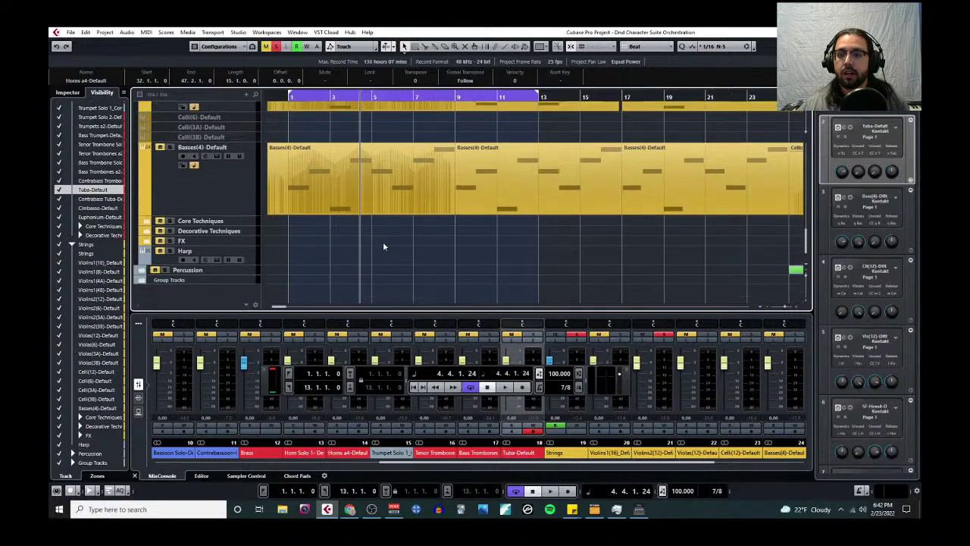
pyautogui.scroll(4, 384, 246)
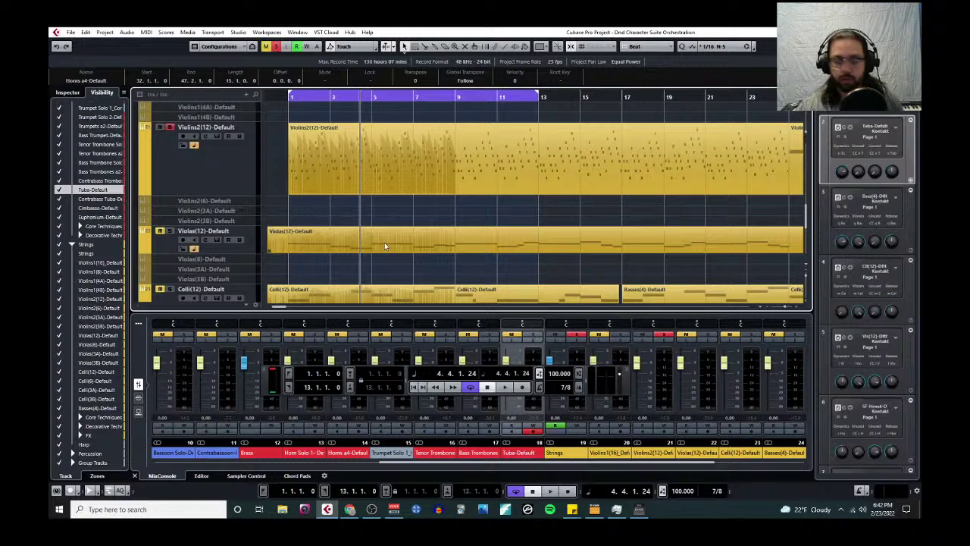
pyautogui.scroll(-3, 387, 208)
pyautogui.scroll(4, 326, 227)
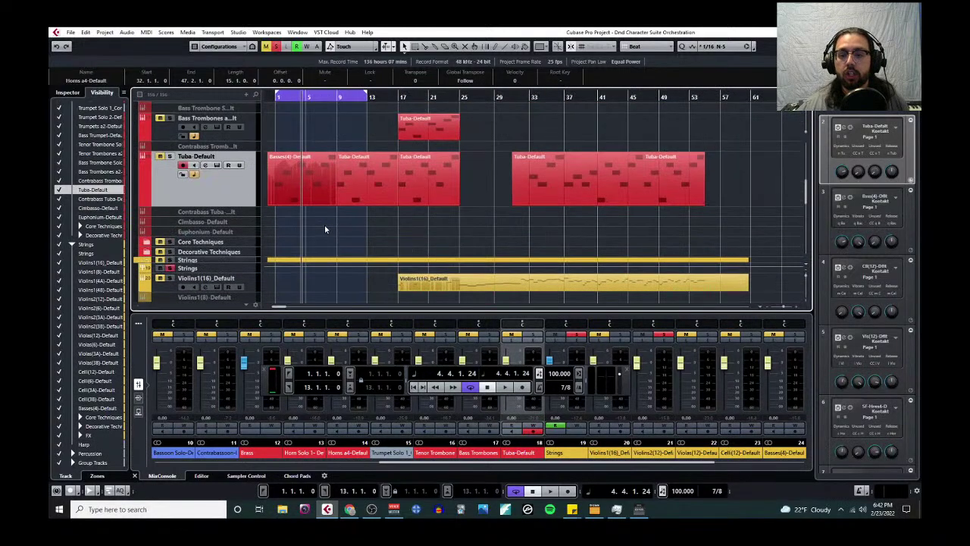
pyautogui.scroll(6, 325, 229)
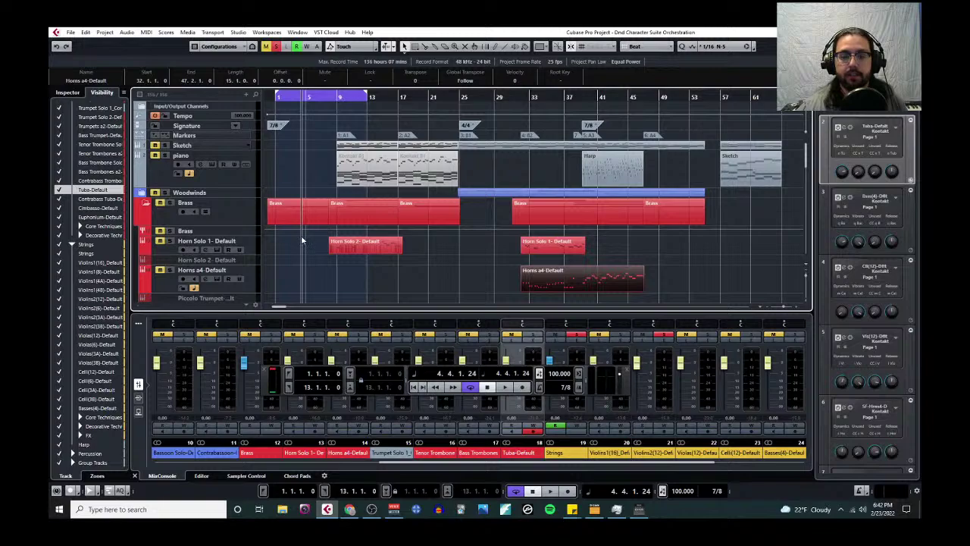
pyautogui.scroll(4, 301, 239)
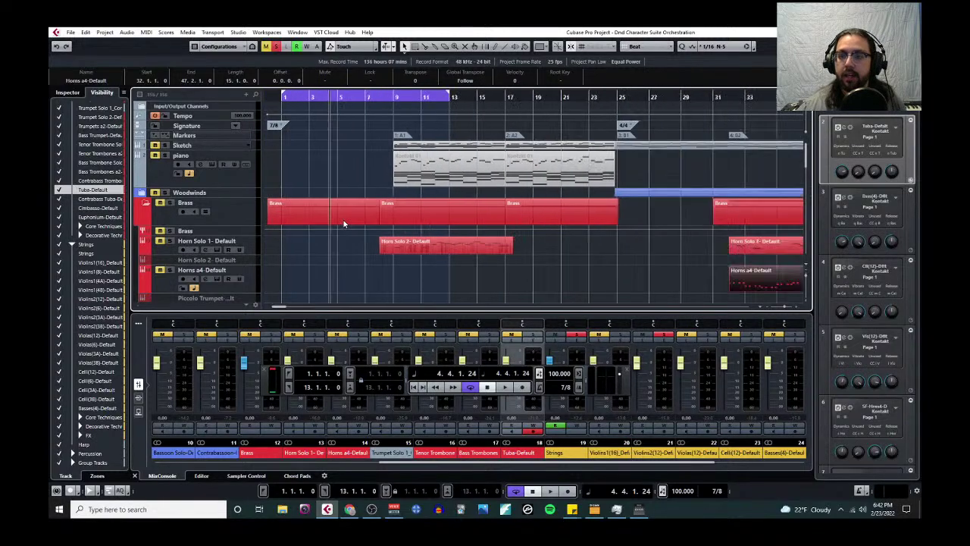
pyautogui.scroll(-4, 343, 224)
pyautogui.scroll(-8, 340, 227)
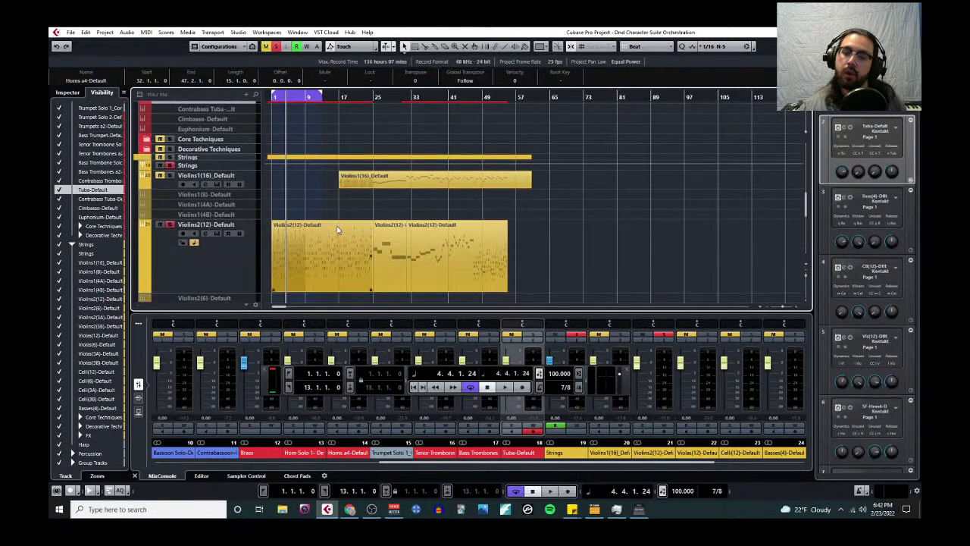
pyautogui.scroll(-8, 338, 229)
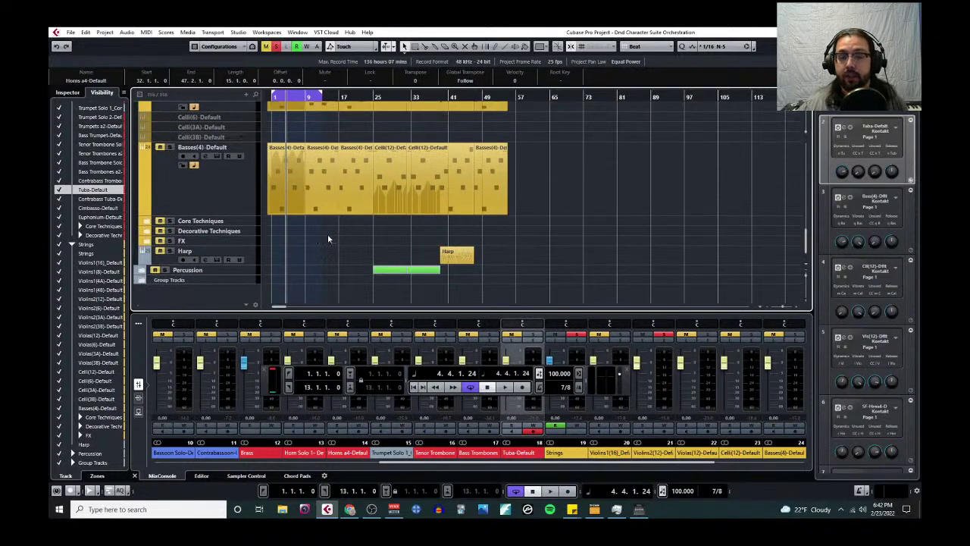
pyautogui.scroll(5, 327, 235)
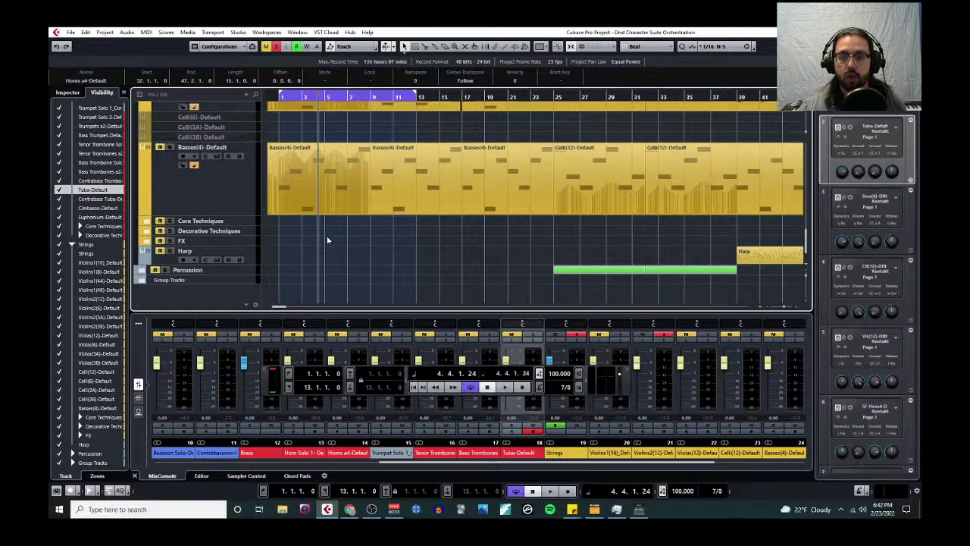
pyautogui.scroll(10, 327, 239)
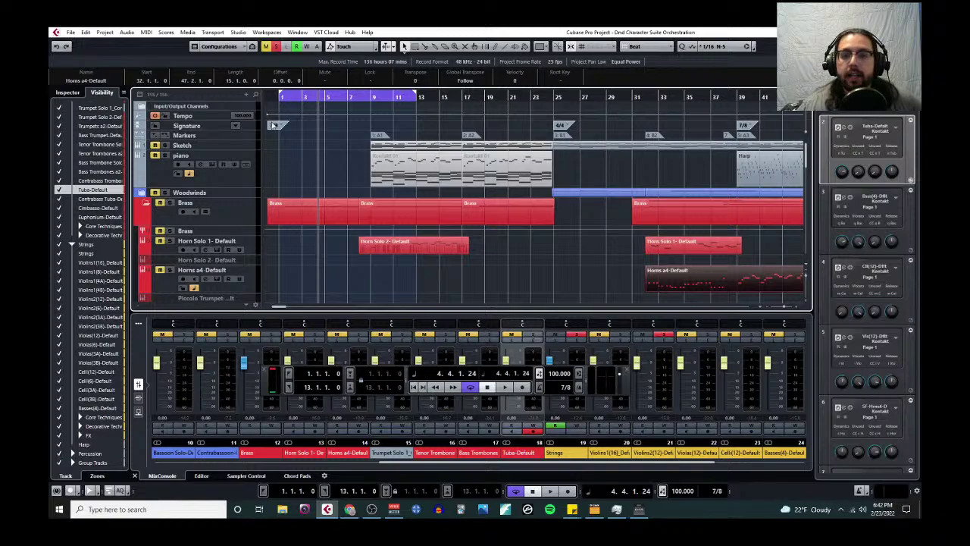
# Step: Open the project The Storm_theme journal and activate it
pyautogui.click(71, 33)
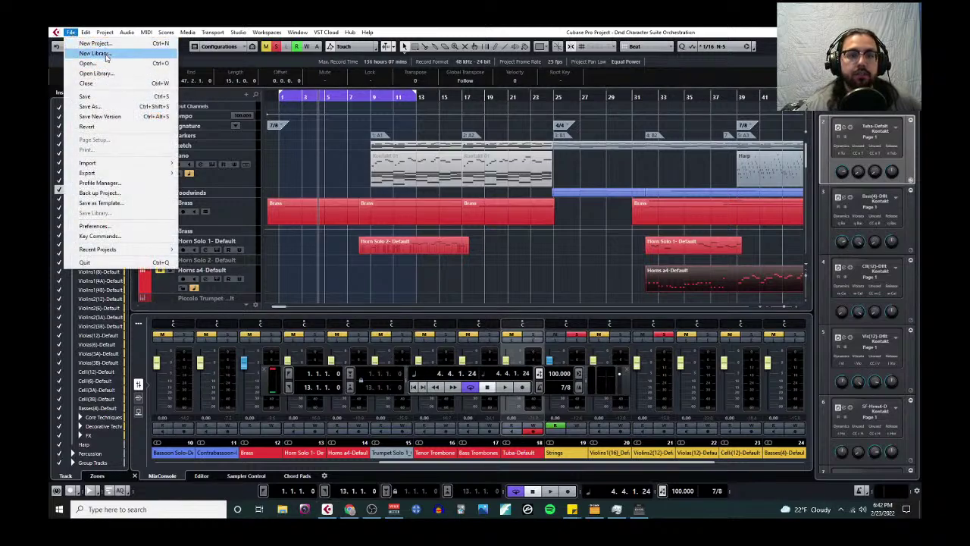
pyautogui.click(106, 44)
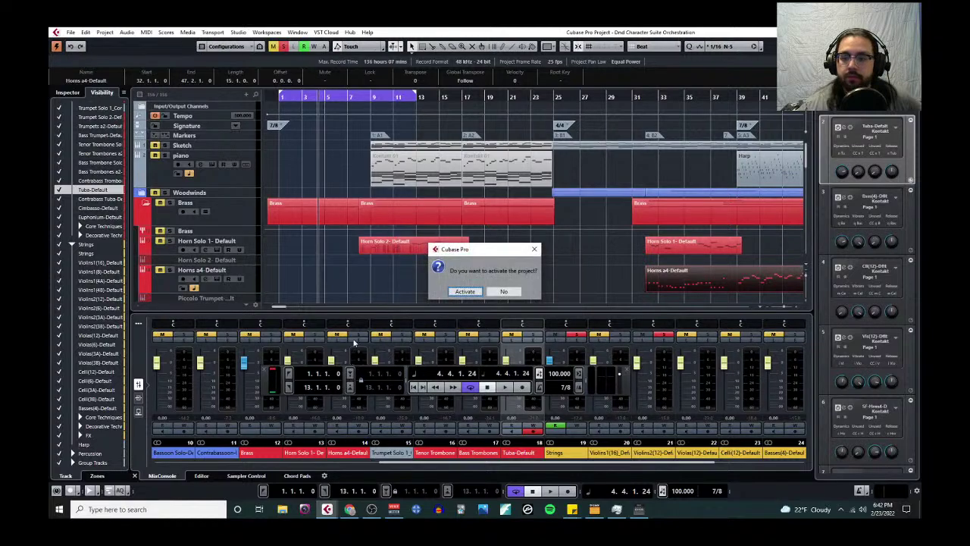
pyautogui.click(464, 292)
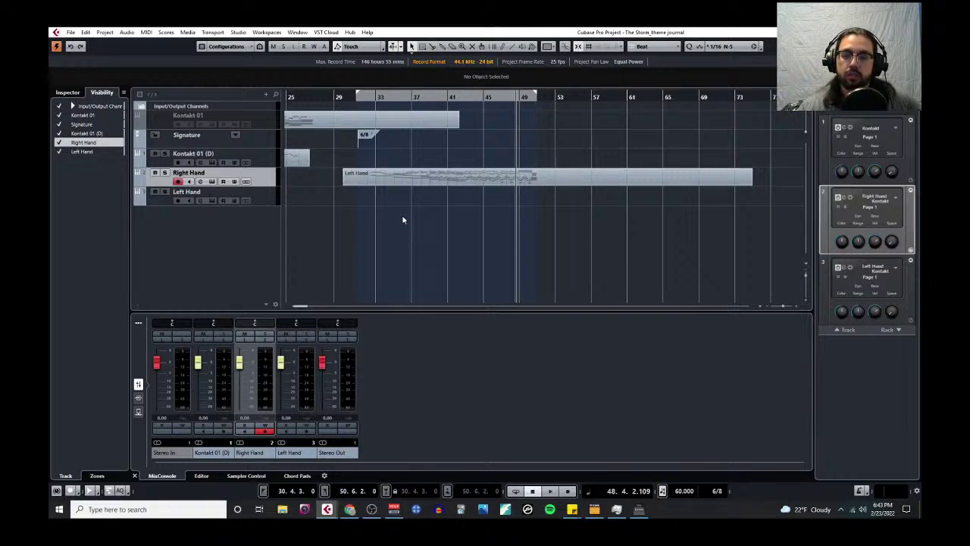
# Step: Return to the left locator near bar 31, clear away the stray project window, and play the part on the Right Hand track
pyautogui.press('KP_1')
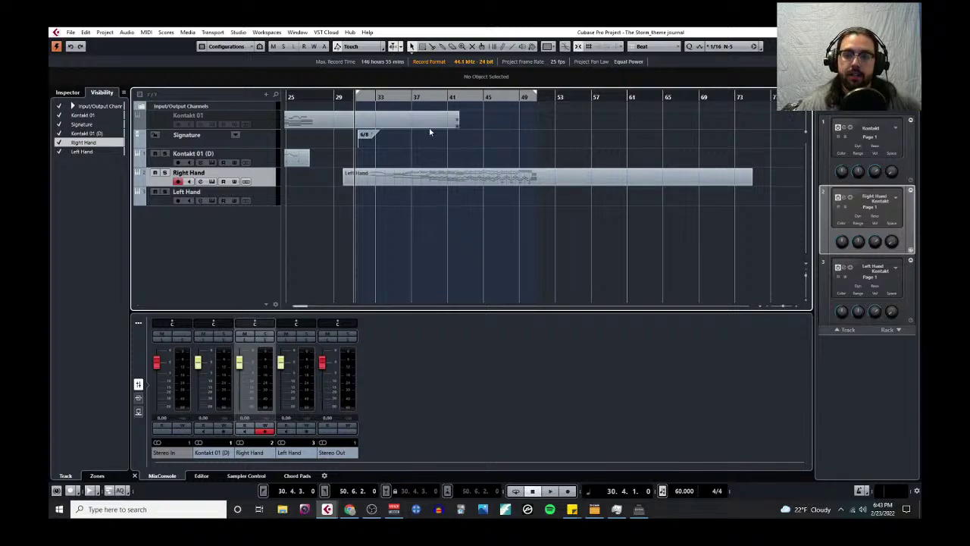
pyautogui.scroll(3, 410, 144)
pyautogui.scroll(-2, 408, 145)
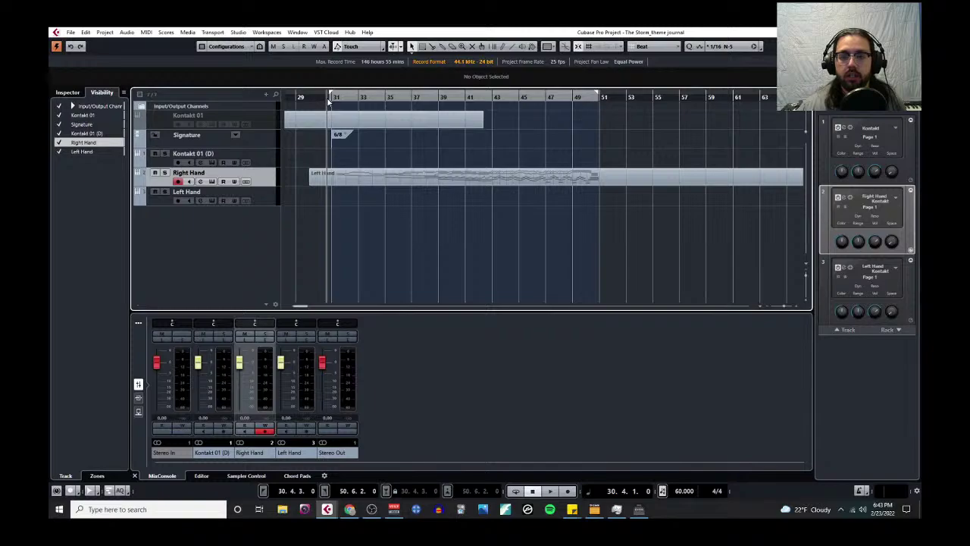
pyautogui.scroll(3, 332, 143)
pyautogui.scroll(-2, 336, 183)
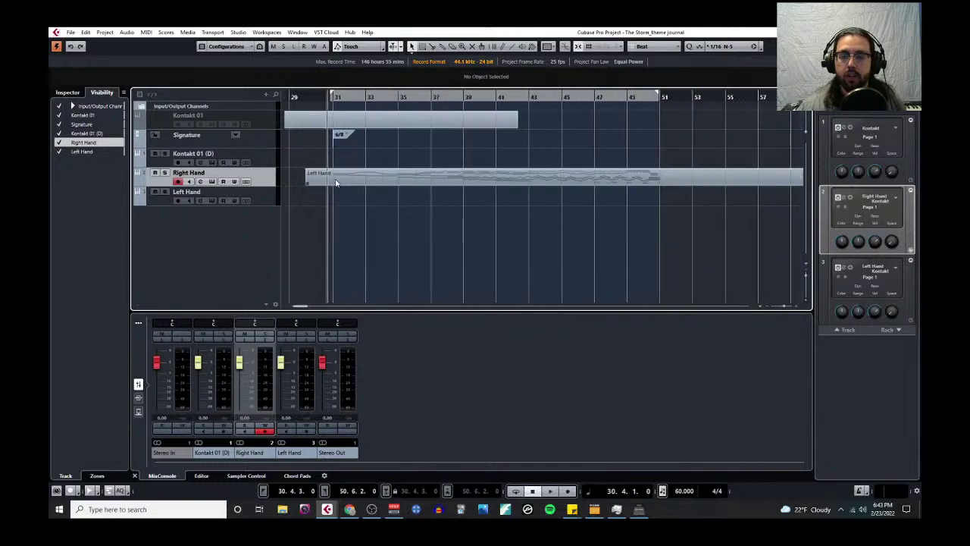
pyautogui.scroll(-1, 335, 183)
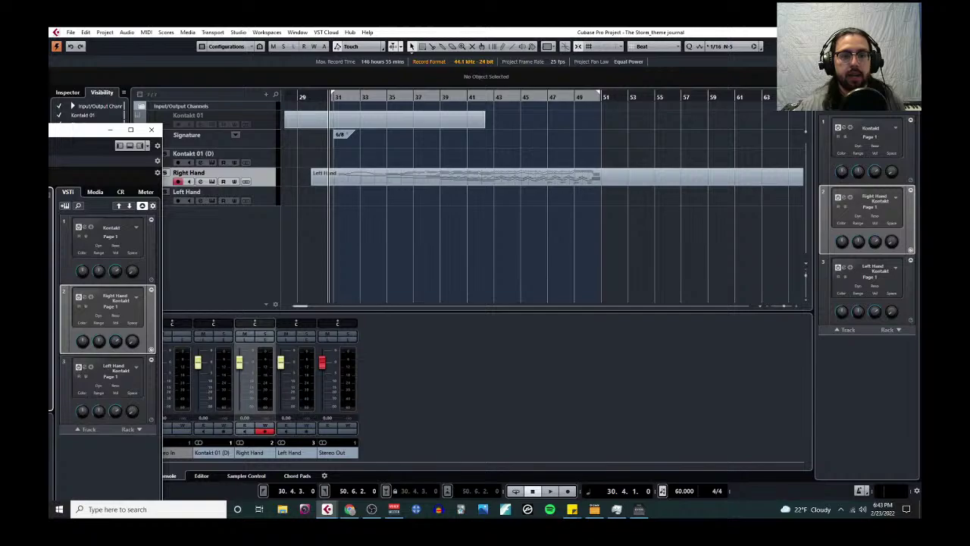
pyautogui.click(108, 129)
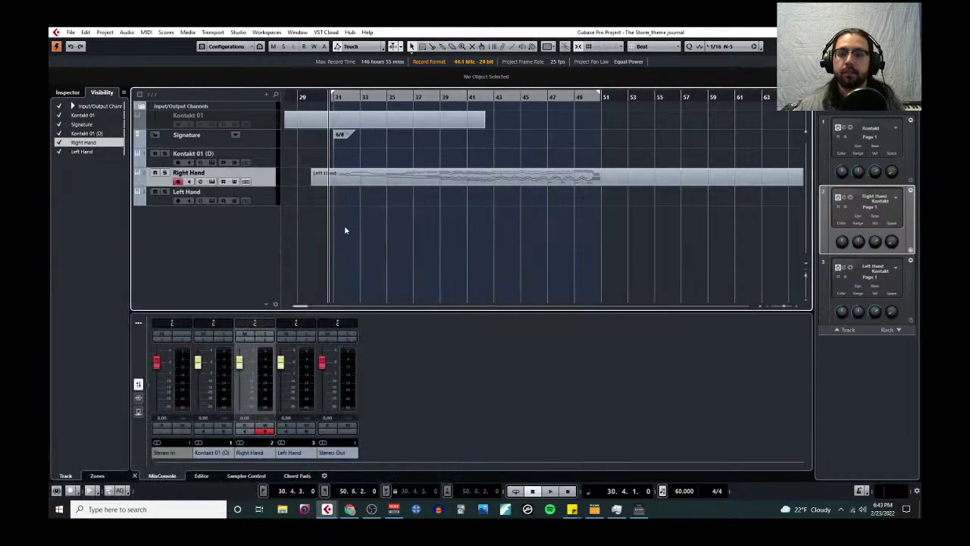
pyautogui.press('space')
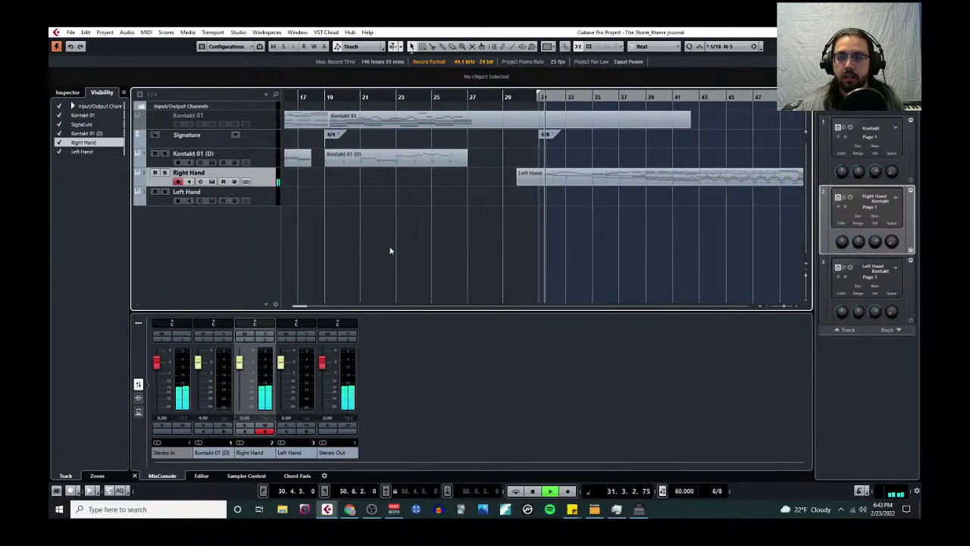
# Step: Open the Left Hand part on the Right Hand track in the Key Editor, with more of its pitch range in view
pyautogui.click(552, 177)
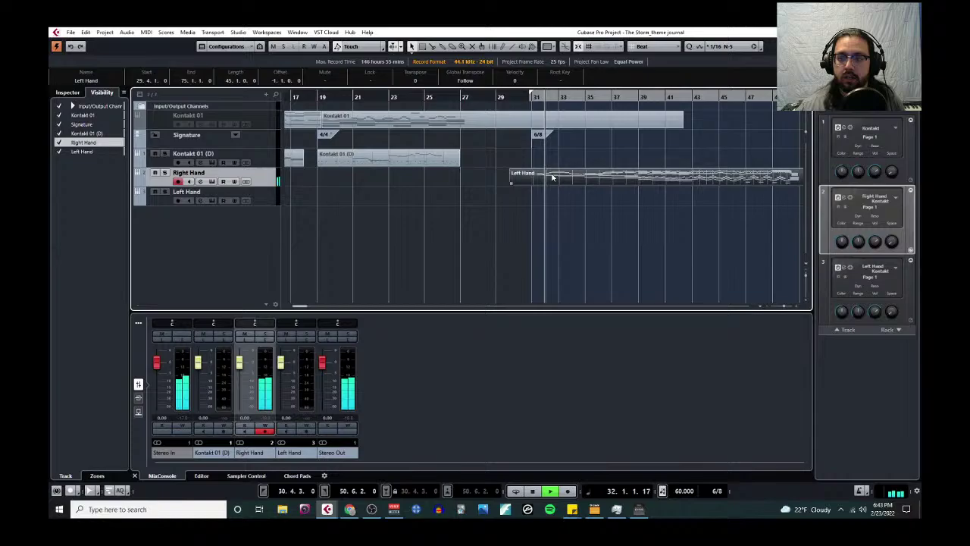
pyautogui.click(147, 32)
pyautogui.click(163, 41)
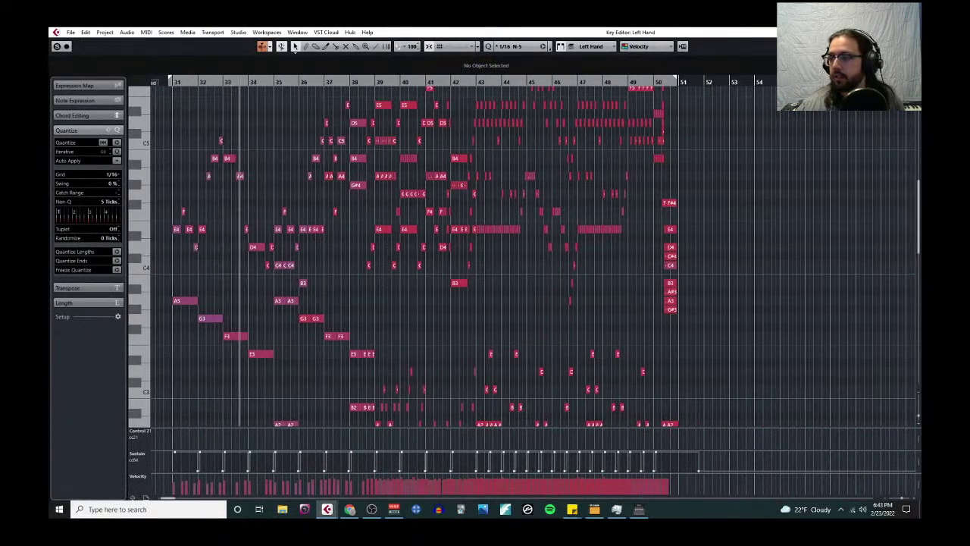
pyautogui.moveTo(918, 419); pyautogui.dragTo(919, 406)
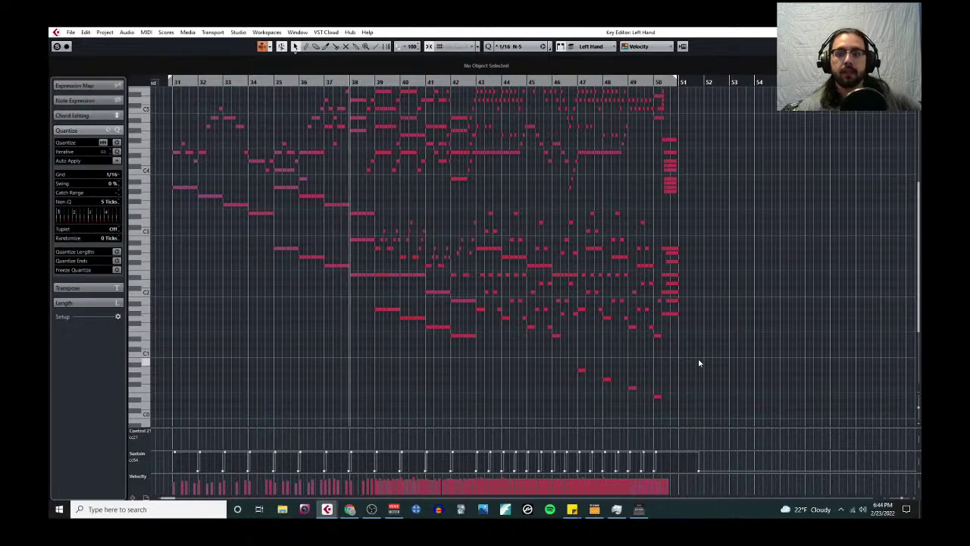
# Step: Examine the part's notes from bar 31 to bar 50, from the highest melody notes down to the lowest bass
pyautogui.scroll(3, 703, 348)
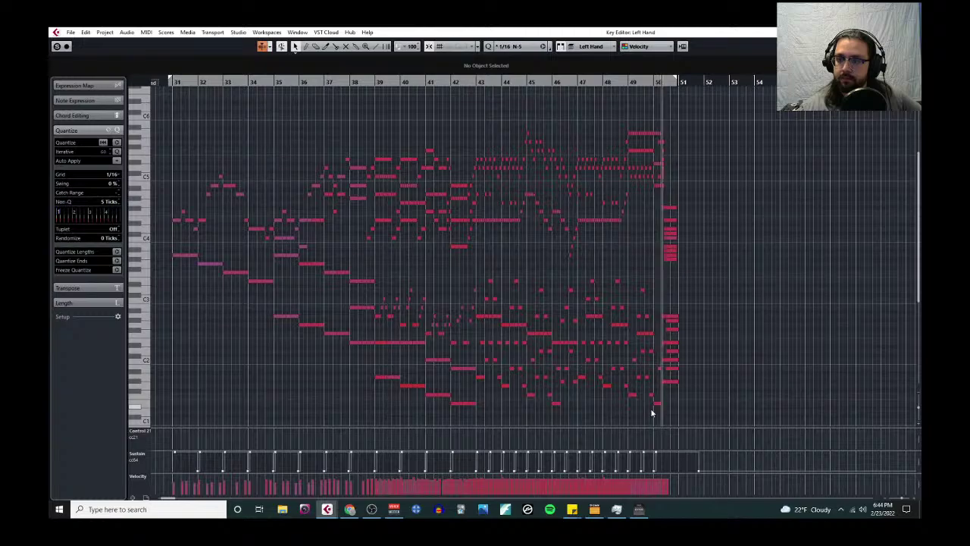
pyautogui.scroll(-3, 761, 316)
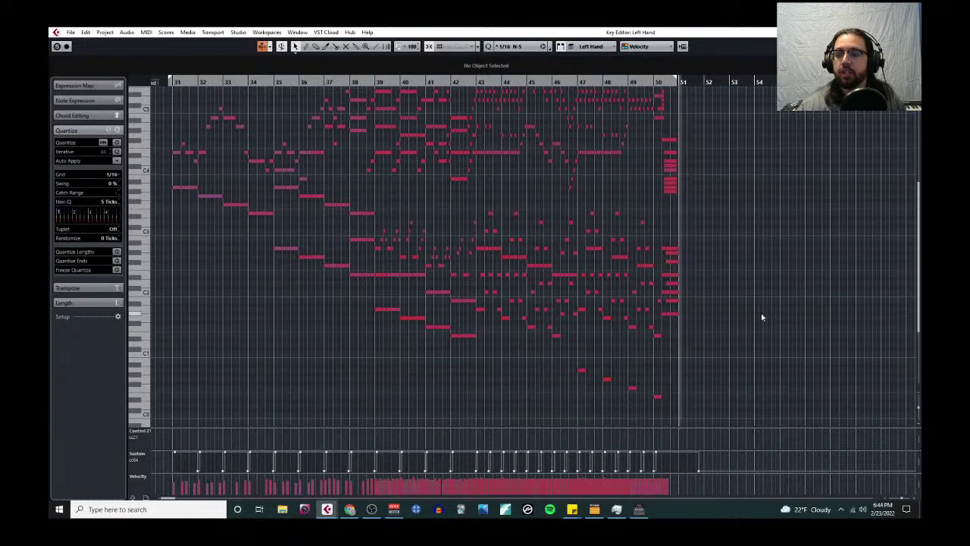
pyautogui.hscroll(-5, 560, 336)
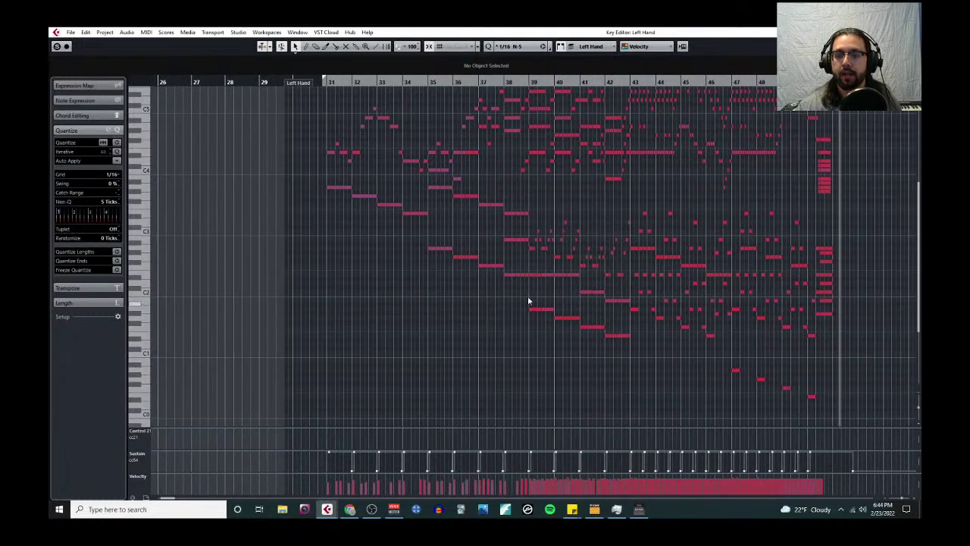
pyautogui.scroll(-3, 530, 307)
pyautogui.hscroll(3, 530, 307)
pyautogui.scroll(6, 557, 317)
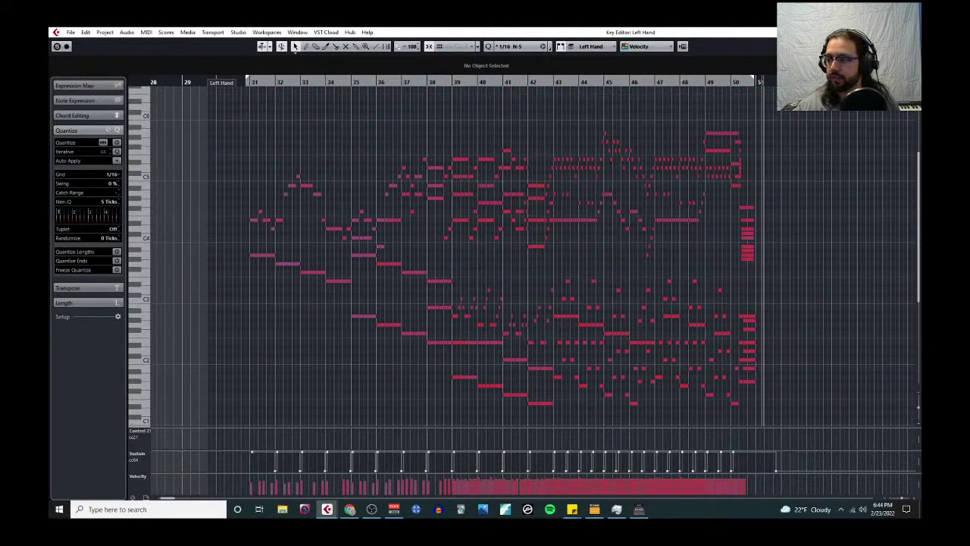
pyautogui.moveTo(918, 410); pyautogui.dragTo(917, 400)
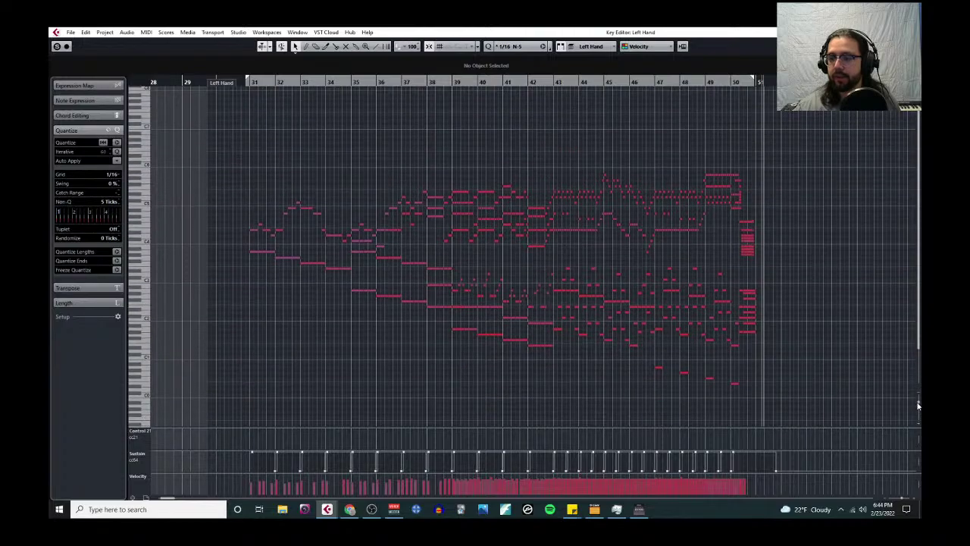
pyautogui.scroll(-1, 663, 304)
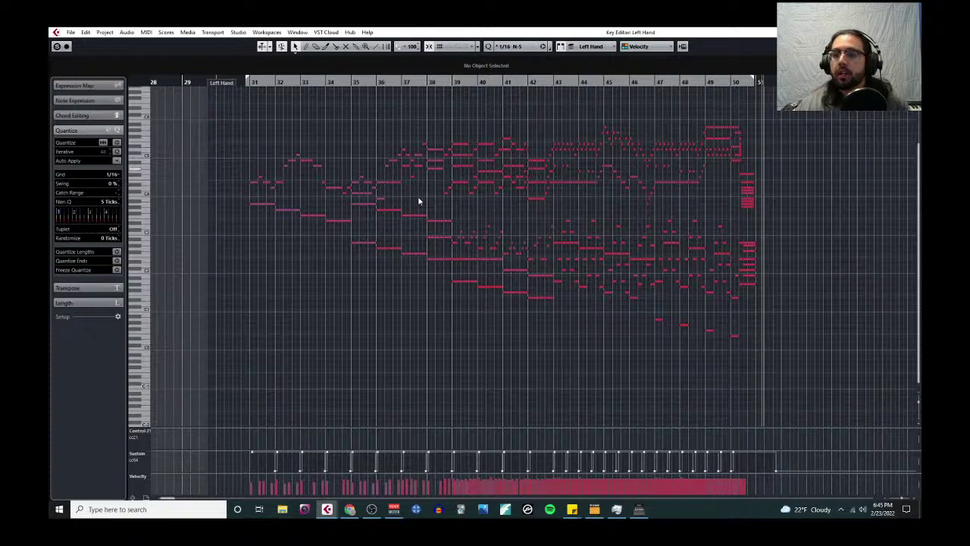
# Step: Move the playhead to bar 31 and inspect the sustained bass notes A3, G3, F3 and E3 in bars 31 to 34
pyautogui.click(249, 82)
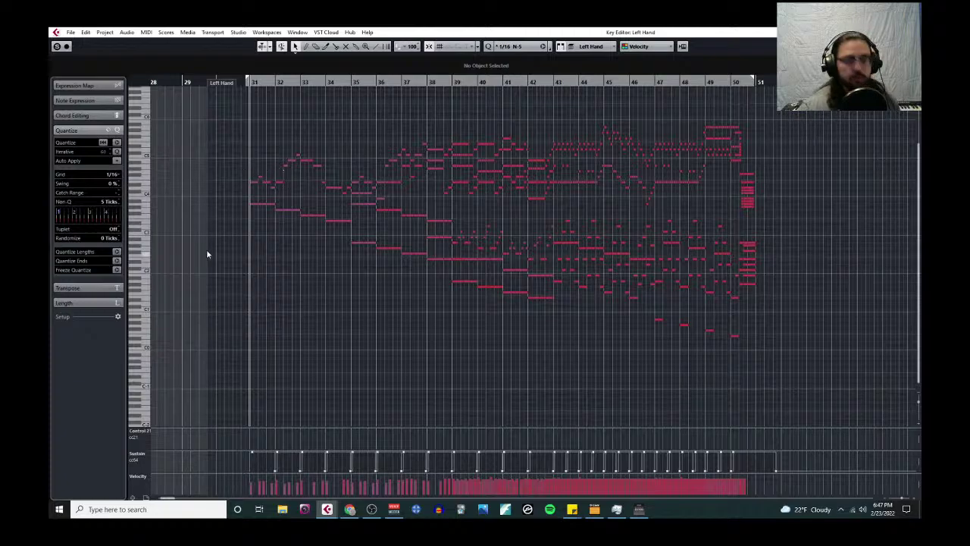
pyautogui.scroll(3, 282, 218)
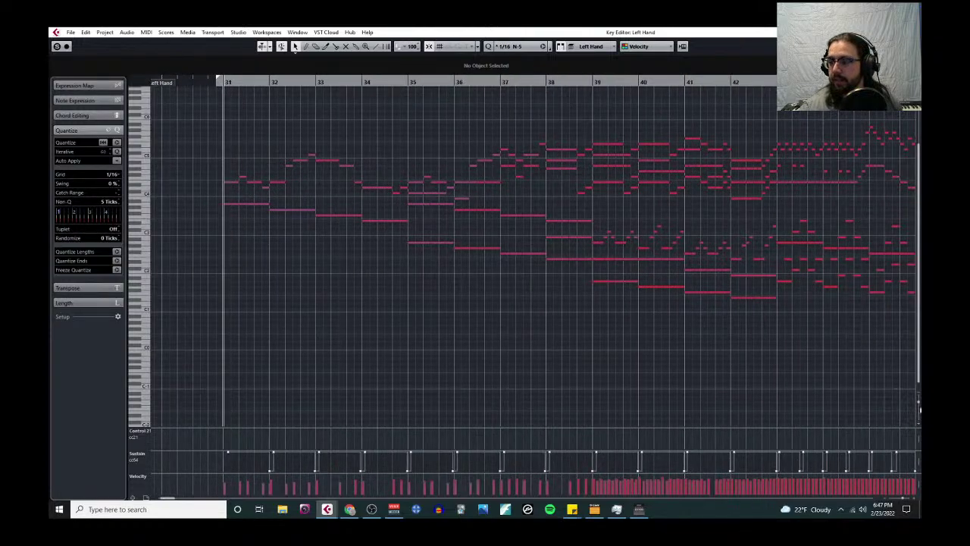
pyautogui.moveTo(917, 402); pyautogui.dragTo(919, 414)
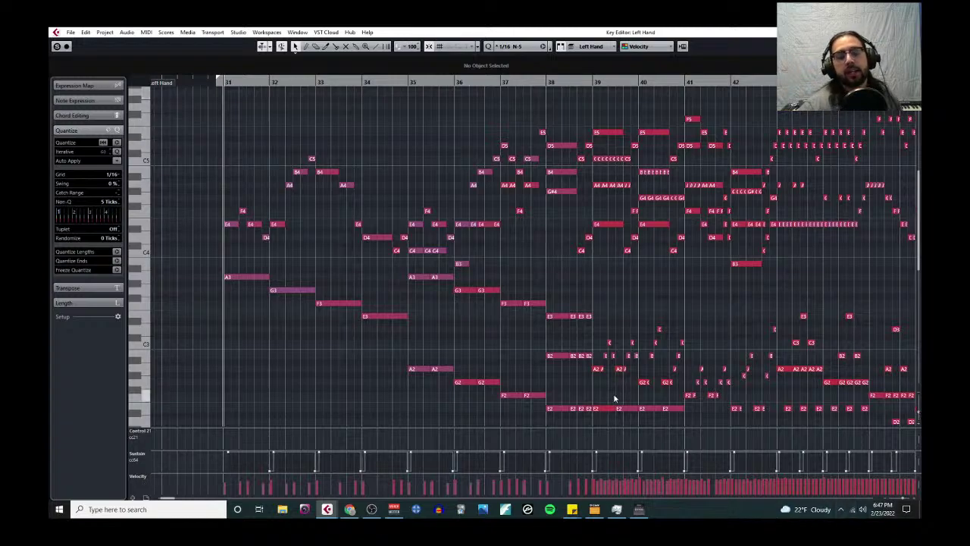
pyautogui.click(253, 282)
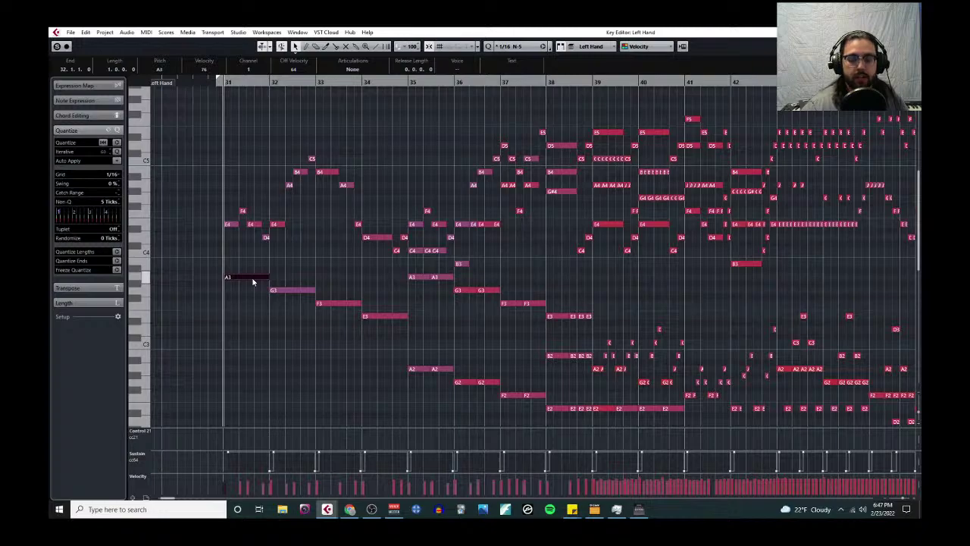
pyautogui.moveTo(281, 291); pyautogui.dragTo(329, 304)
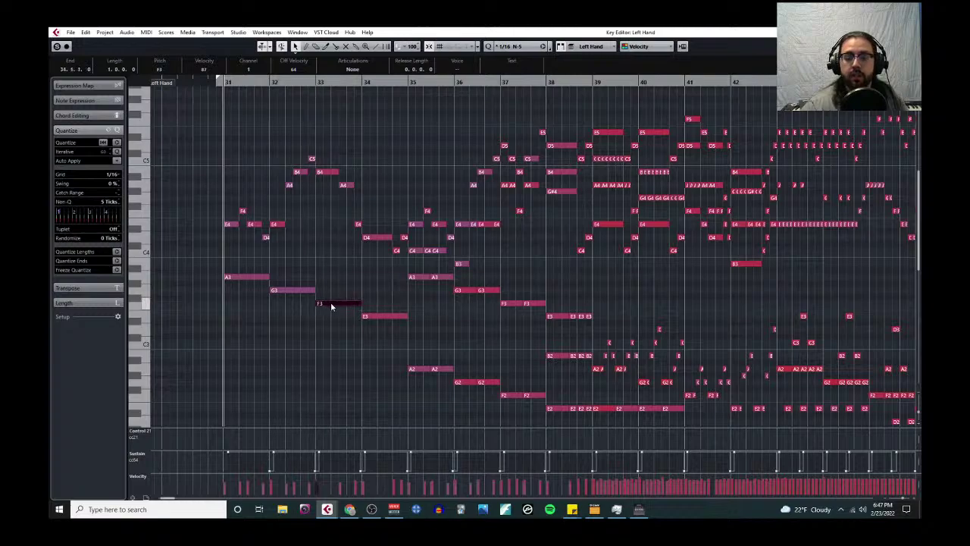
pyautogui.click(384, 318)
pyautogui.moveTo(384, 318); pyautogui.dragTo(385, 318)
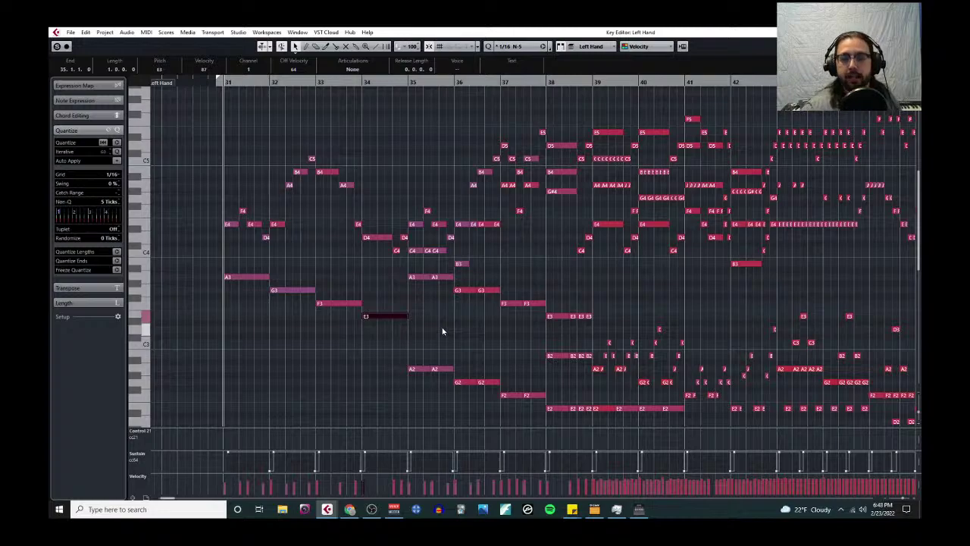
# Step: Inspect how the bass line descends through the octaves, checking A3 in bar 35, E1 in bar 42, A0 in bar 47 and E0 in bar 50
pyautogui.scroll(-3, 429, 295)
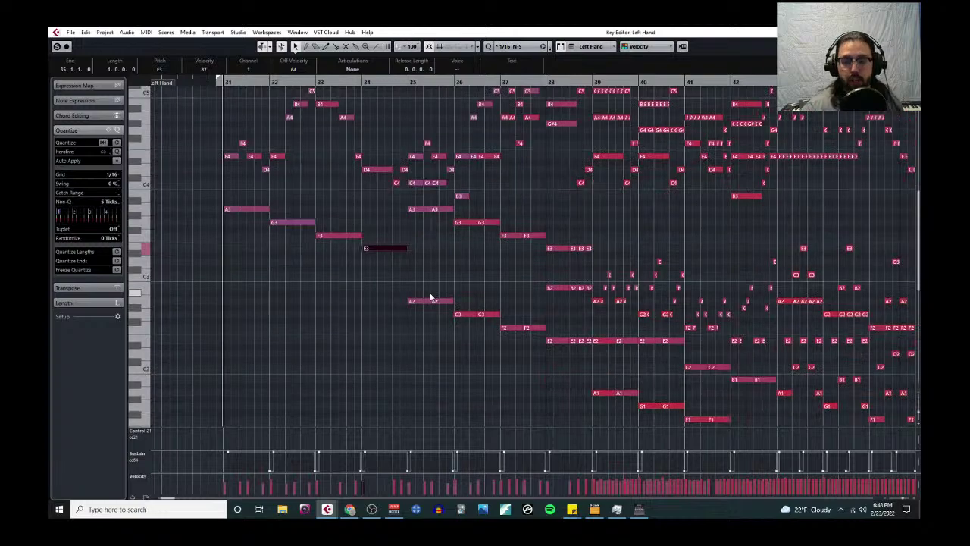
pyautogui.keyDown('ctrl'); pyautogui.scroll(-3, 430, 295); pyautogui.keyUp('ctrl')
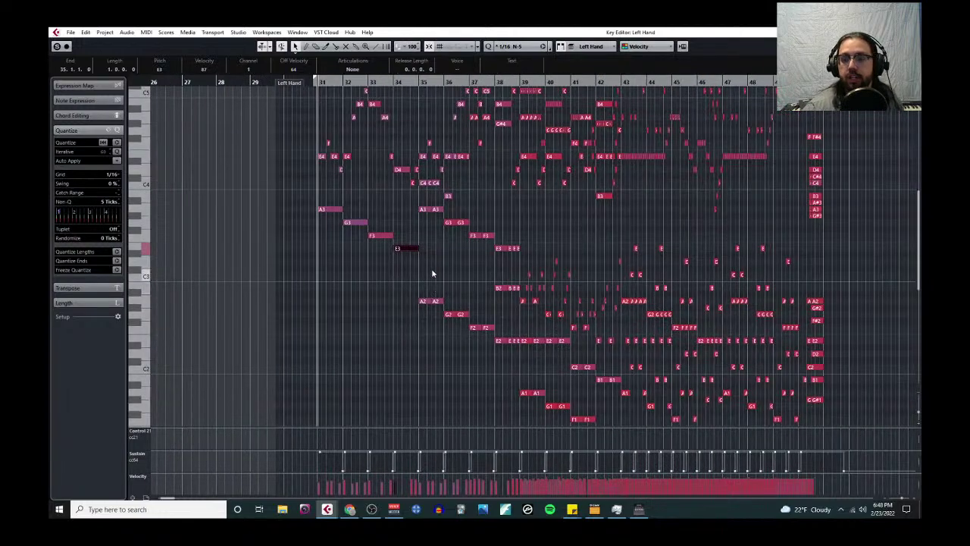
pyautogui.click(424, 211)
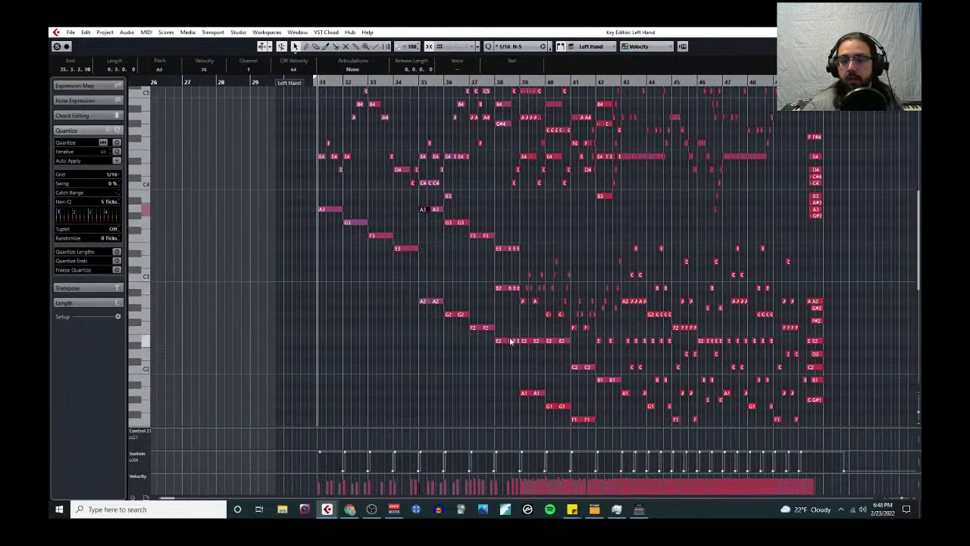
pyautogui.scroll(-6, 591, 346)
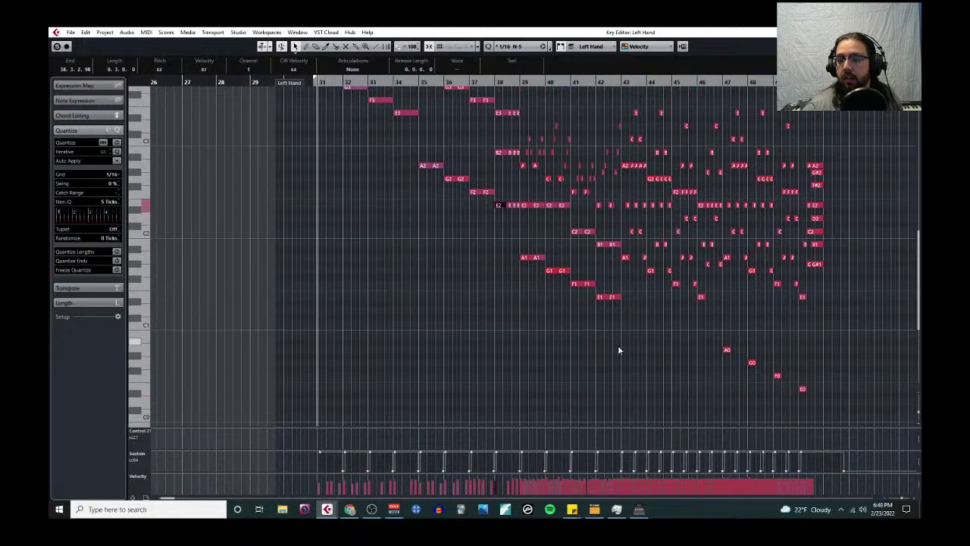
pyautogui.click(613, 297)
pyautogui.click(726, 349)
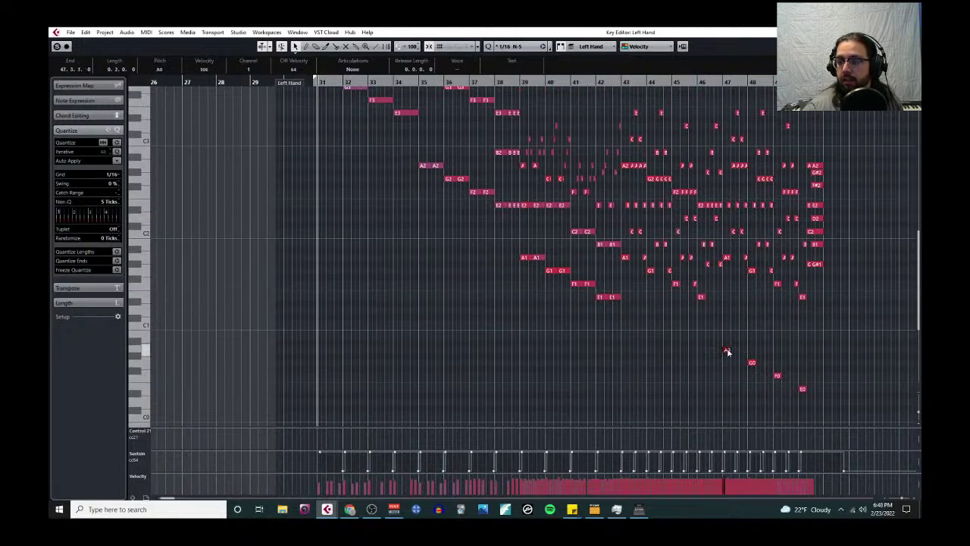
pyautogui.click(803, 391)
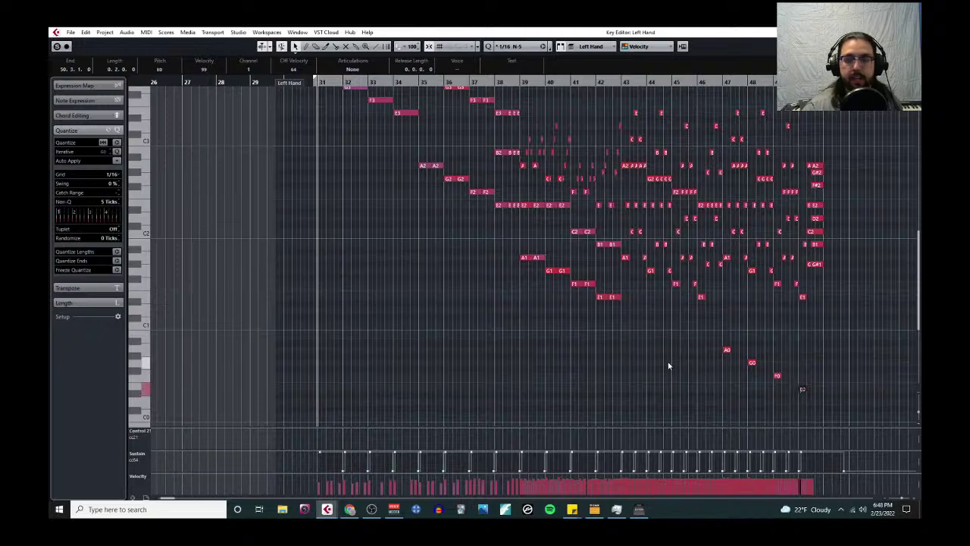
# Step: Inspect the repeated C5 notes in bar 39 and the bass notes beneath them
pyautogui.scroll(3, 667, 364)
pyautogui.scroll(3, 666, 365)
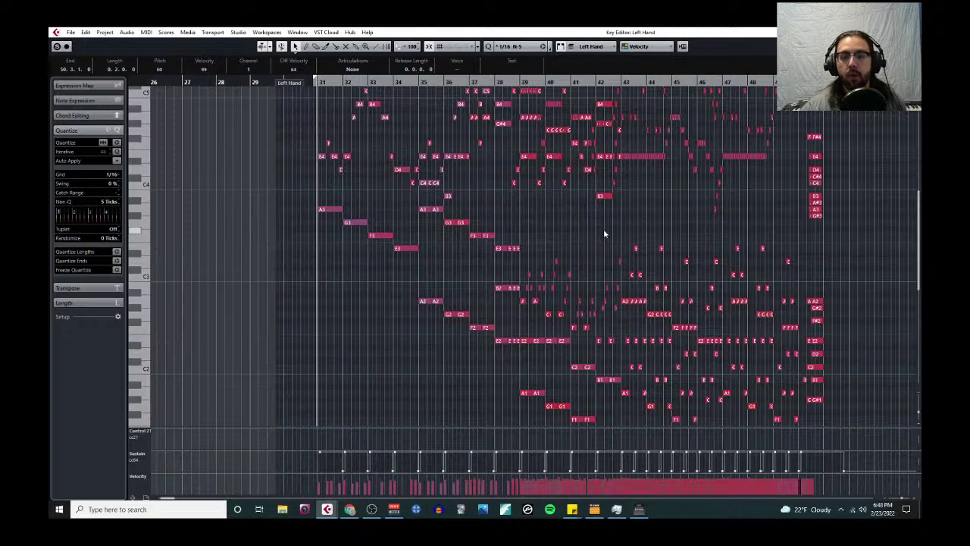
pyautogui.scroll(3, 587, 257)
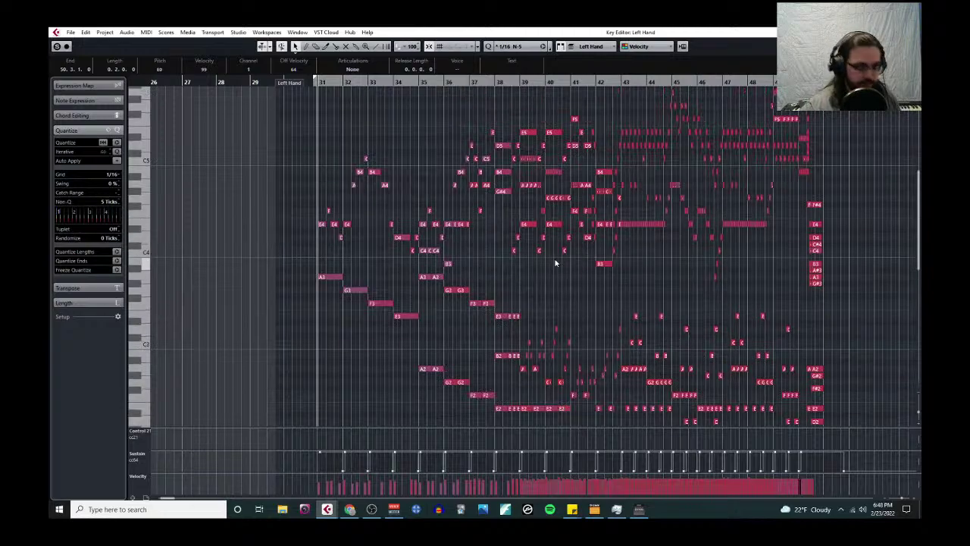
pyautogui.scroll(3, 459, 243)
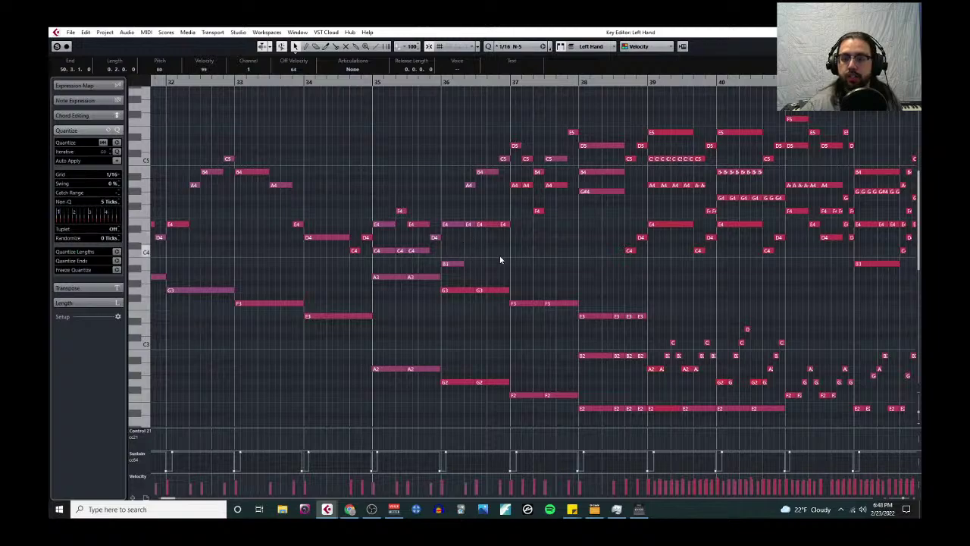
pyautogui.hscroll(4, 500, 255)
pyautogui.click(445, 160)
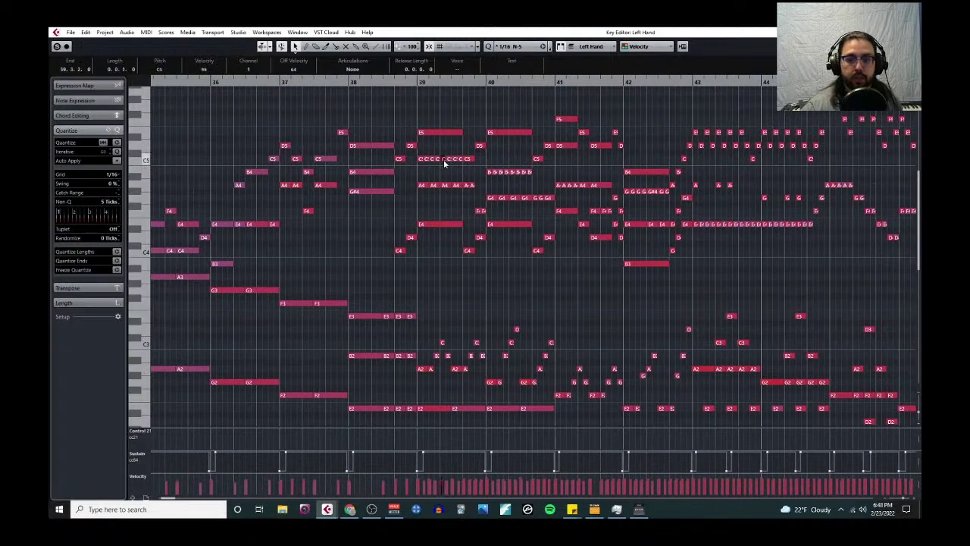
pyautogui.scroll(-4, 455, 334)
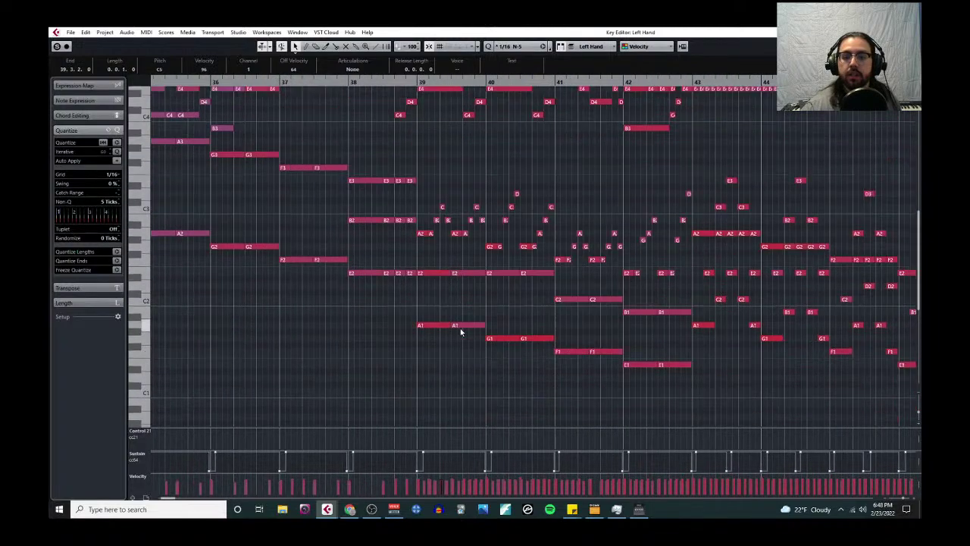
# Step: Move the playhead into bar 42 and inspect how the melody and upper chord notes develop from bar 31 to bar 50
pyautogui.hscroll(4, 612, 344)
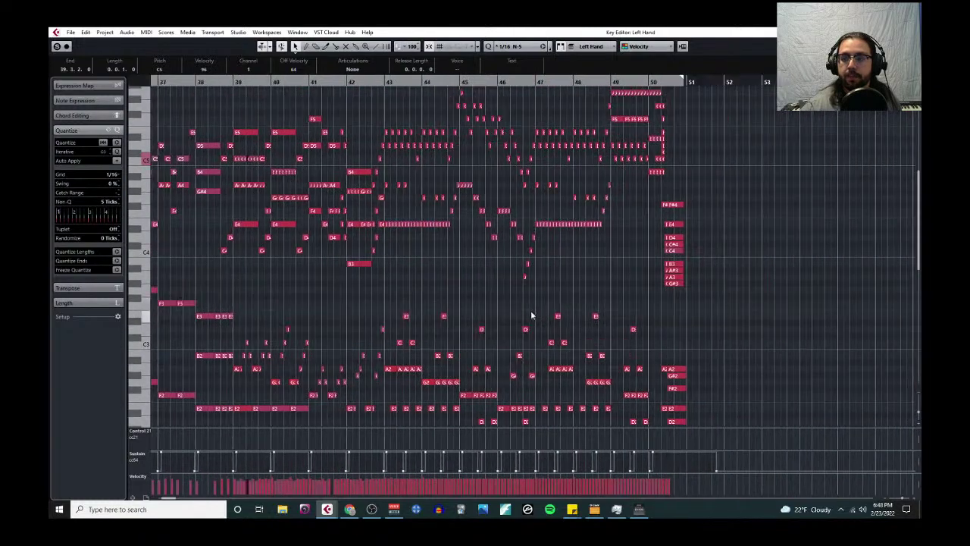
pyautogui.click(373, 83)
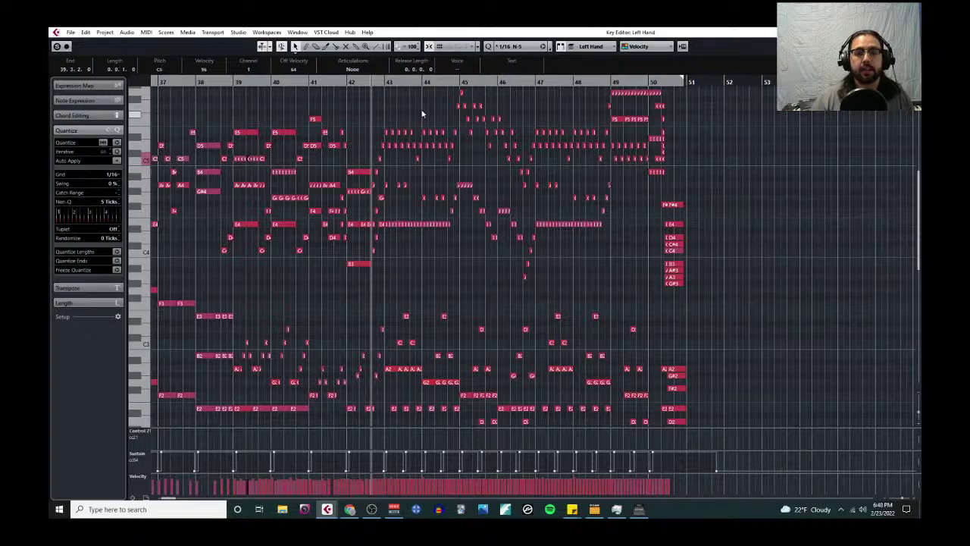
pyautogui.hscroll(-4, 450, 268)
pyautogui.press('g')
pyautogui.press('g')
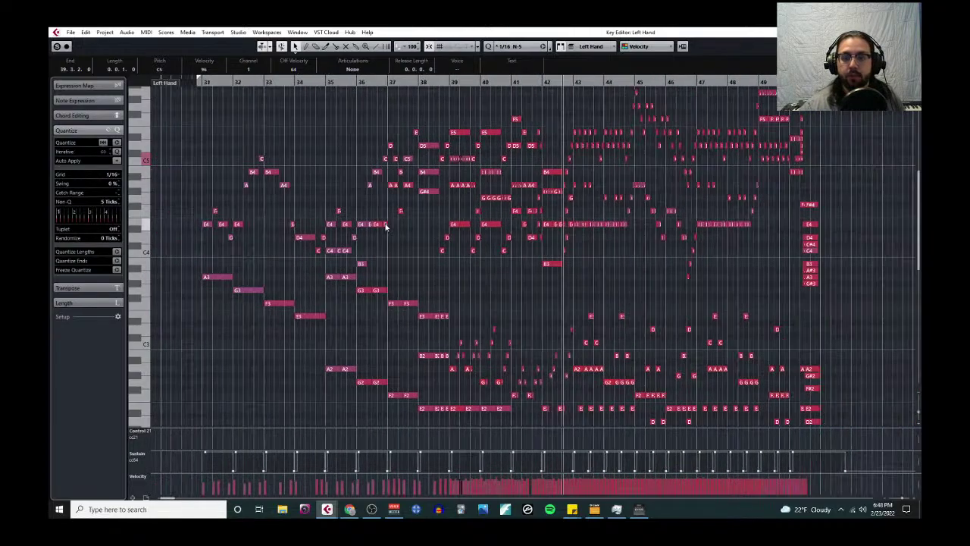
pyautogui.scroll(2, 388, 197)
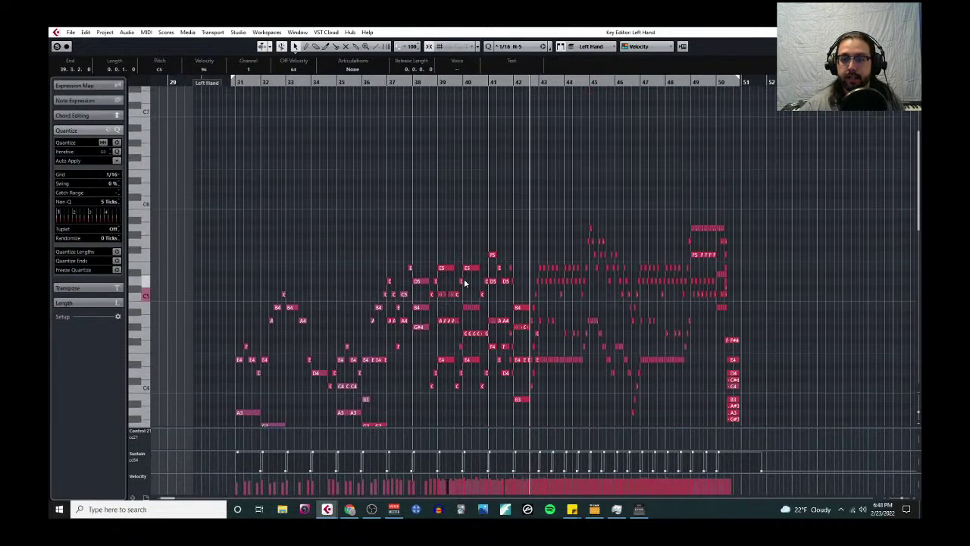
pyautogui.press('h')
pyautogui.press('h')
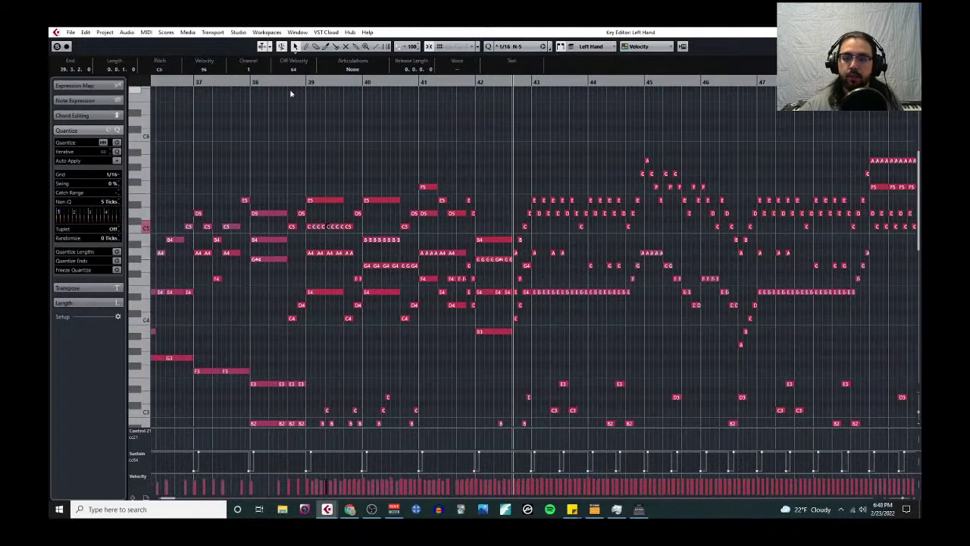
# Step: Place the playhead in bar 38, reposition it in bar 42, and play the passage from there
pyautogui.click(287, 82)
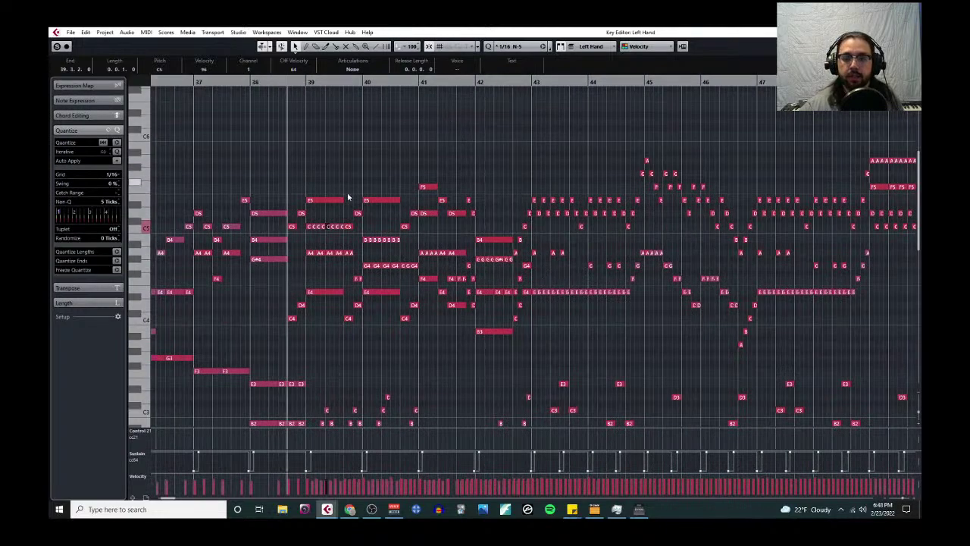
pyautogui.click(507, 82)
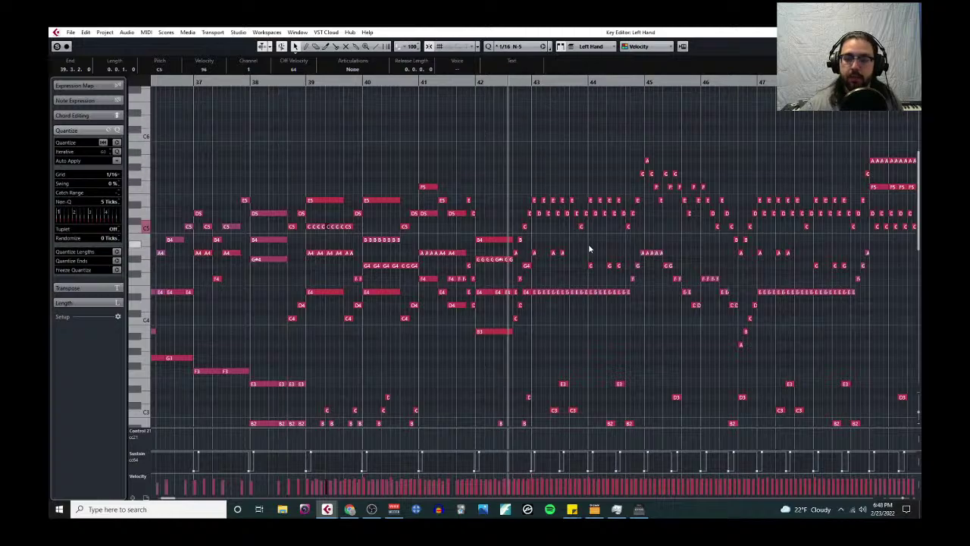
pyautogui.press('space')
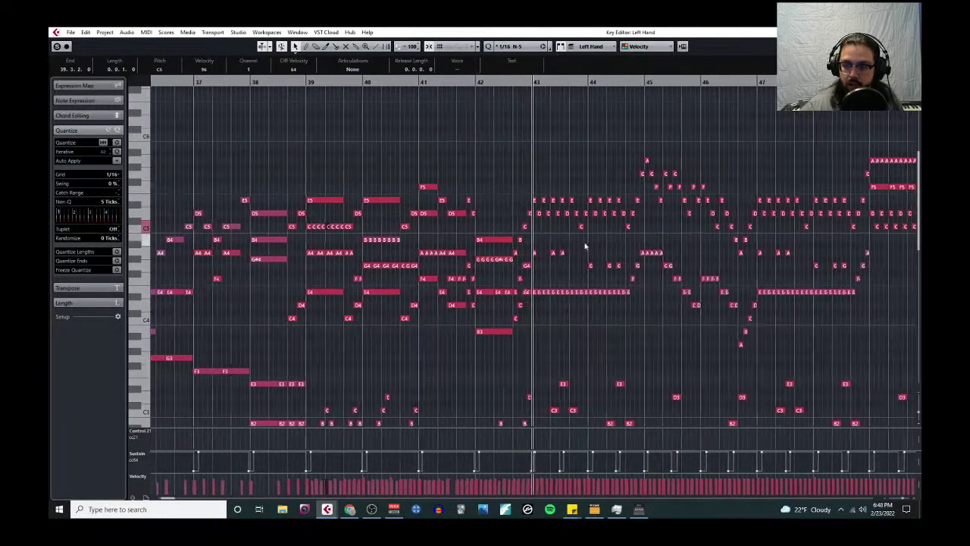
pyautogui.scroll(-4, 560, 311)
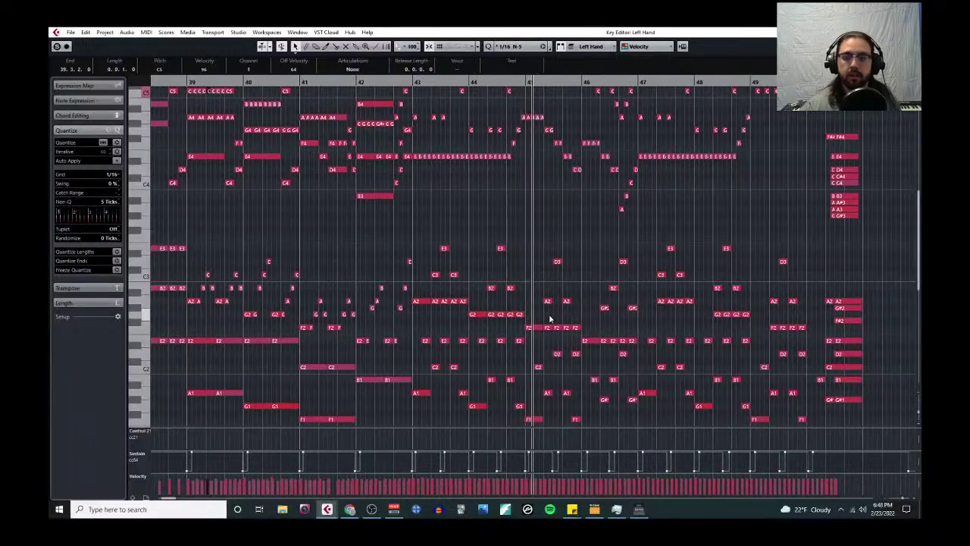
# Step: Examine the descending bass line and its octave doublings across bars 31 to 50
pyautogui.press('g')
pyautogui.press('g')
pyautogui.scroll(-3, 549, 317)
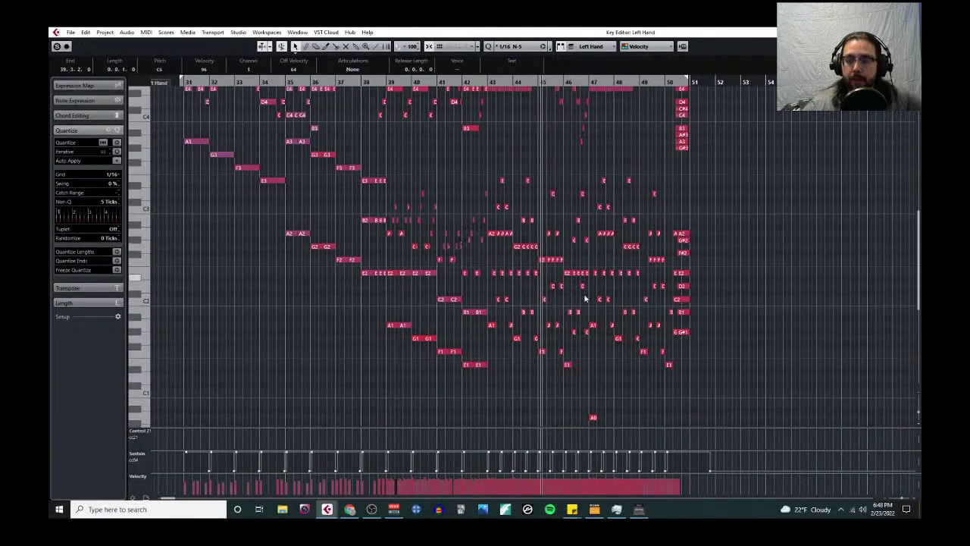
pyautogui.scroll(3, 607, 278)
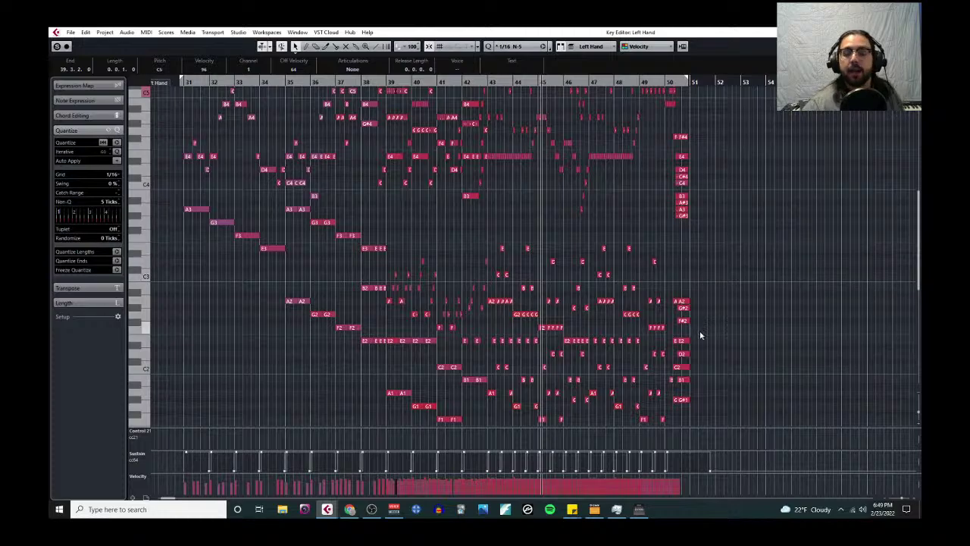
pyautogui.scroll(-3, 698, 330)
pyautogui.scroll(3, 698, 331)
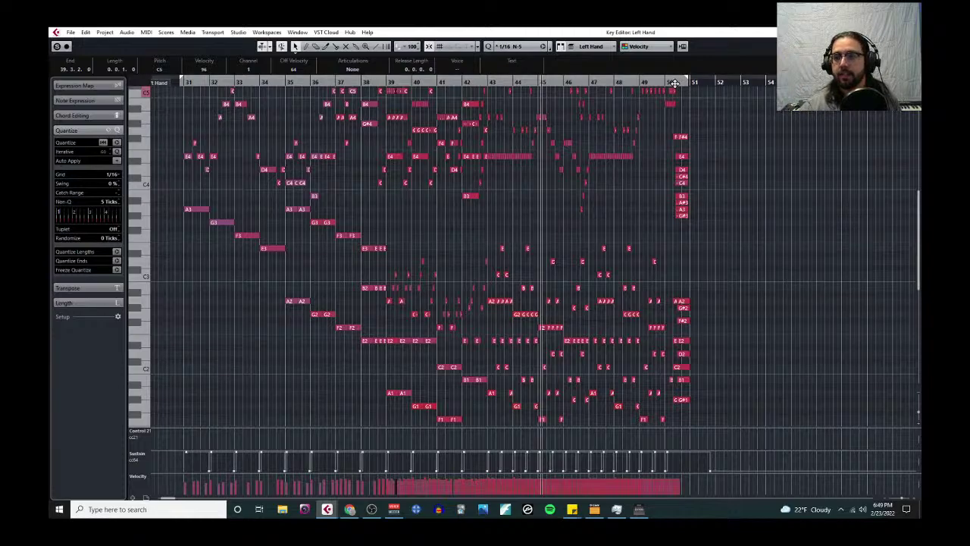
# Step: Move the playhead to the closing chord in bar 50 and inspect the part's full range from lowest bass to highest melody
pyautogui.click(674, 82)
pyautogui.hscroll(5, 674, 82)
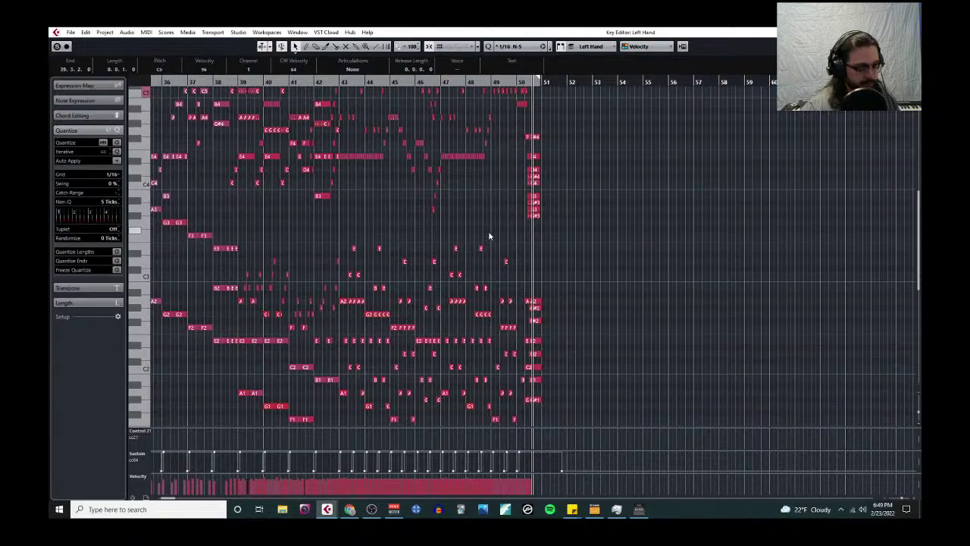
pyautogui.hscroll(-5, 464, 244)
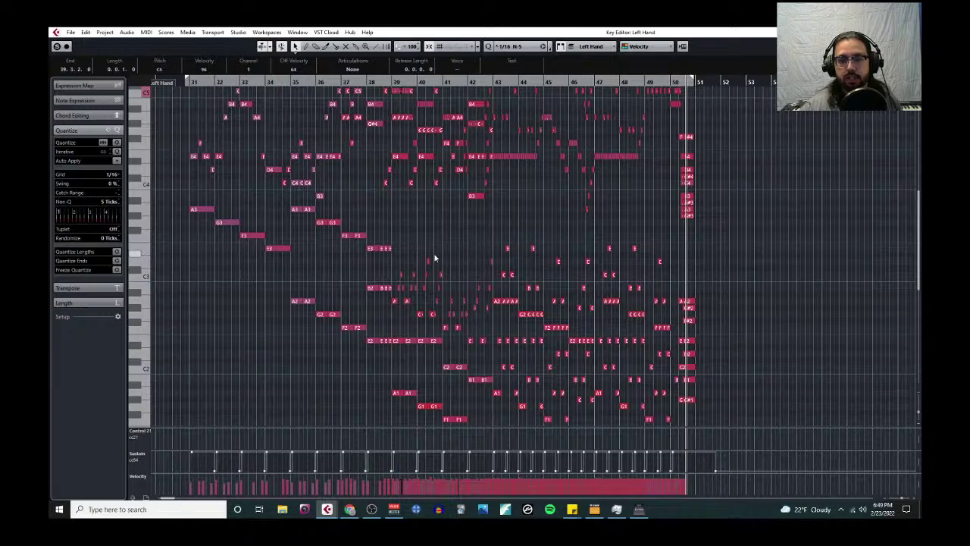
pyautogui.scroll(4, 435, 259)
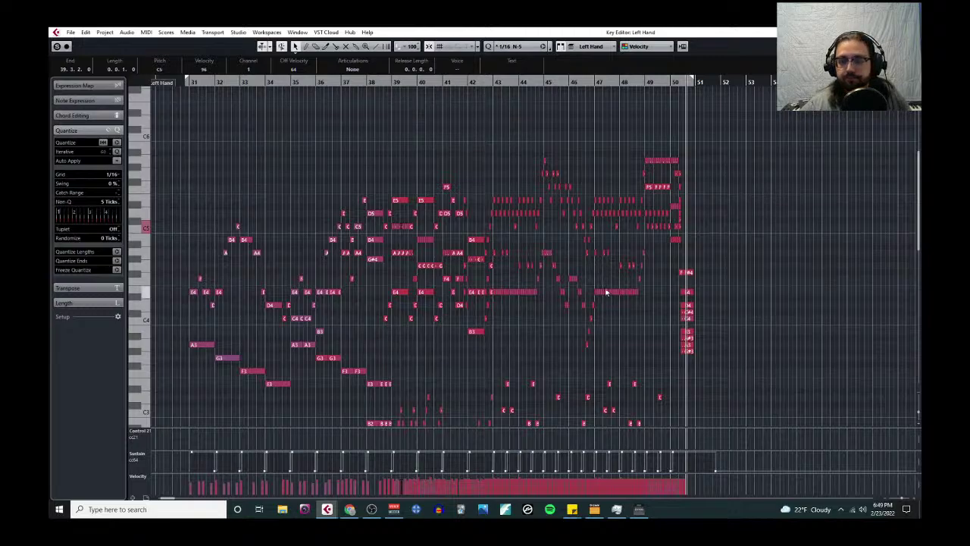
pyautogui.scroll(-8, 598, 303)
pyautogui.scroll(6, 601, 324)
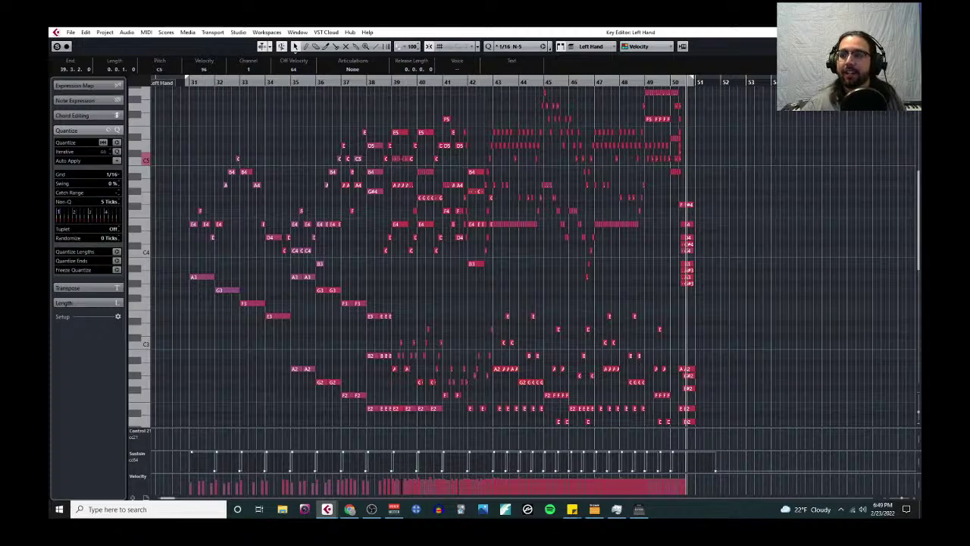
# Step: Close the key editor and select the Left Hand track
pyautogui.hotkey('ctrl', 'w')
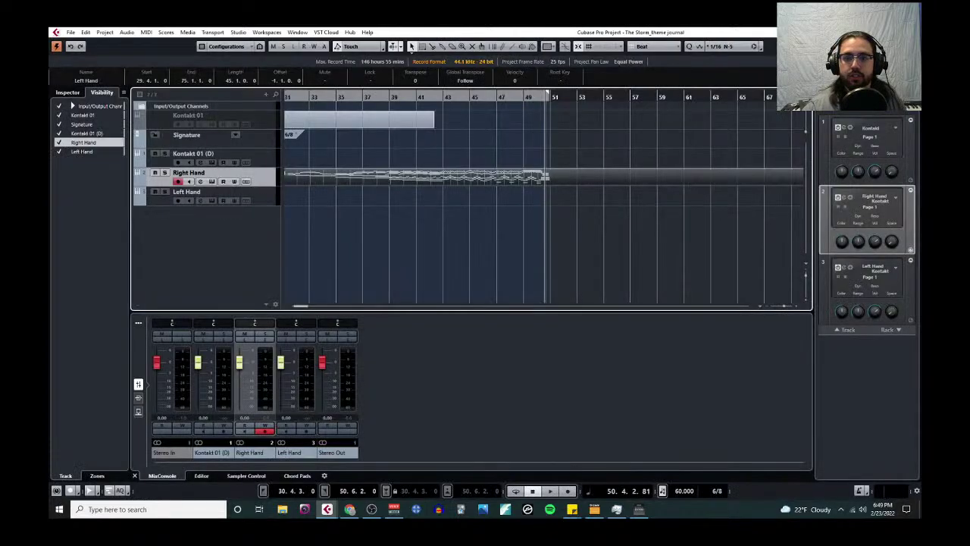
pyautogui.click(267, 198)
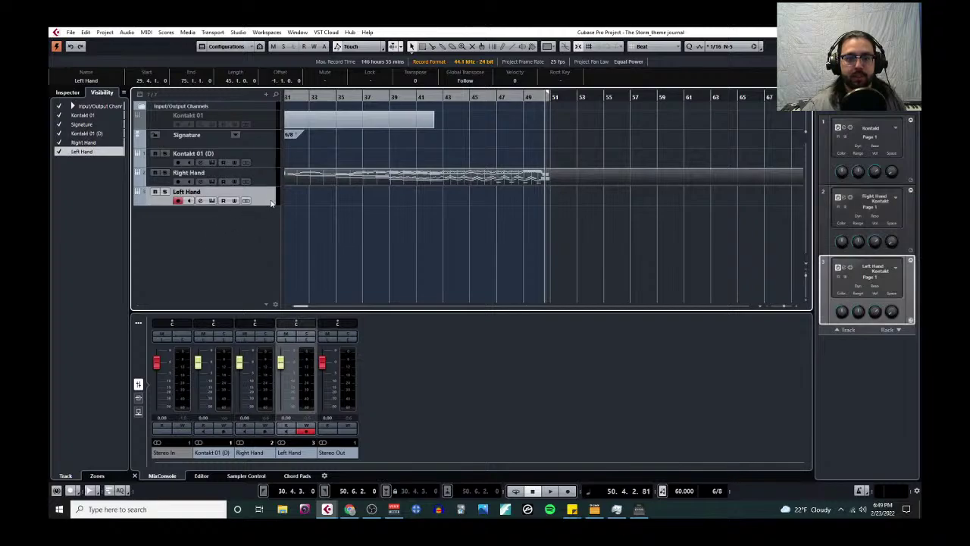
# Step: Add an instrument track below Left Hand using Kontakt as its instrument, routed to Stereo Out
pyautogui.click(266, 94)
pyautogui.press('Escape')
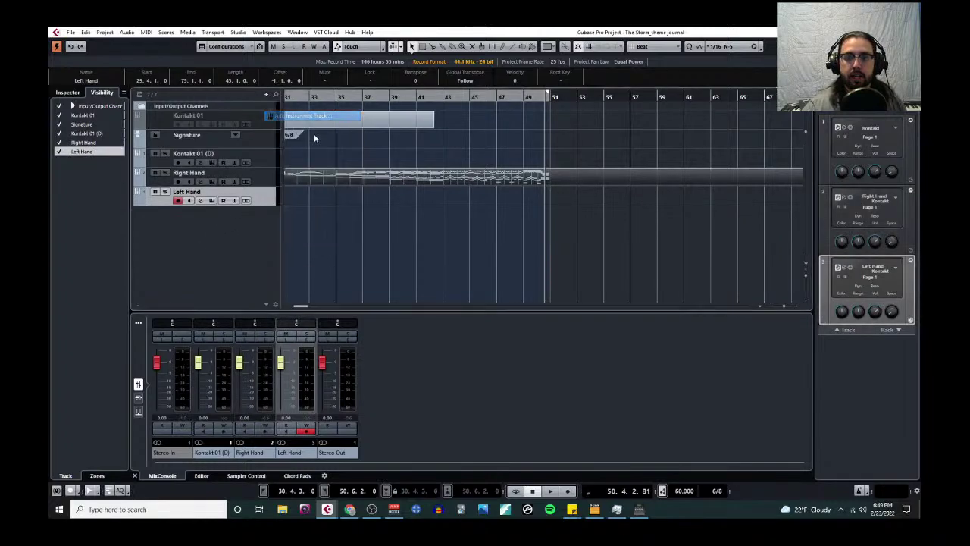
pyautogui.doubleClick(185, 219)
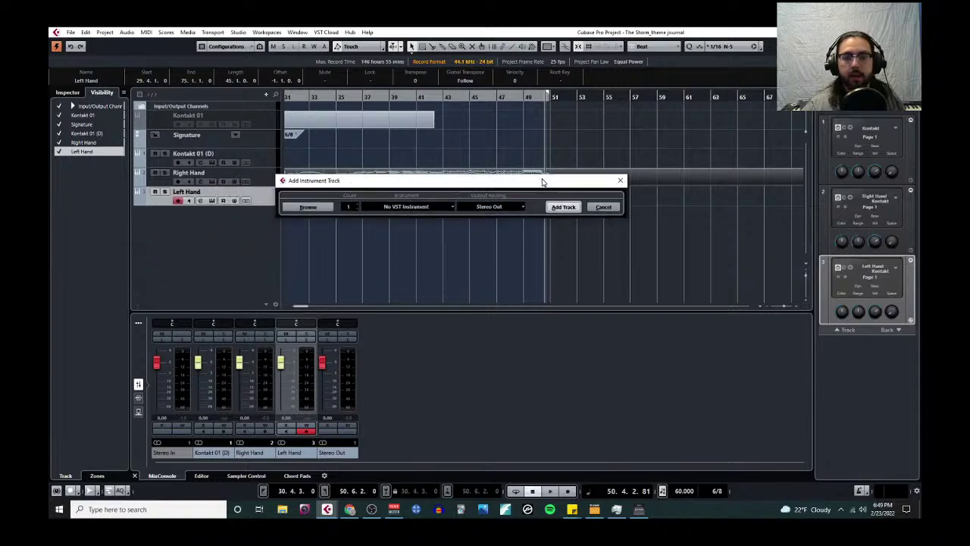
pyautogui.click(429, 207)
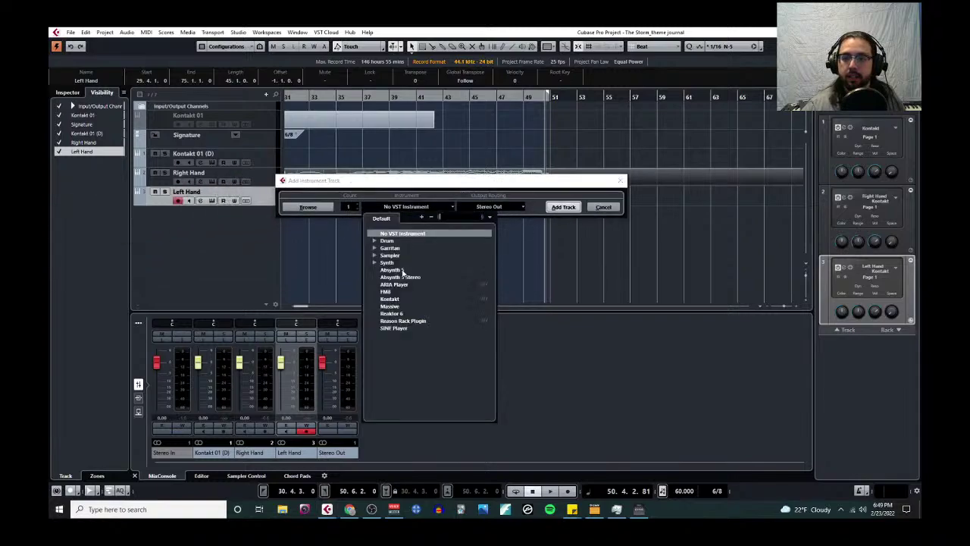
pyautogui.click(390, 298)
pyautogui.click(562, 207)
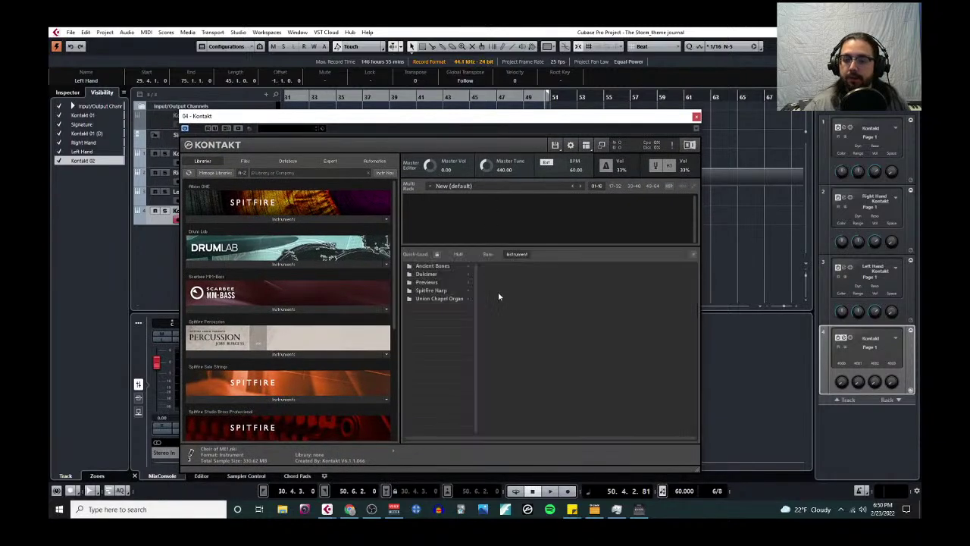
# Step: Load the Union Chapel Organ's Great Manual patch into the new Kontakt, reveal its controls, and close the instrument window
pyautogui.click(458, 291)
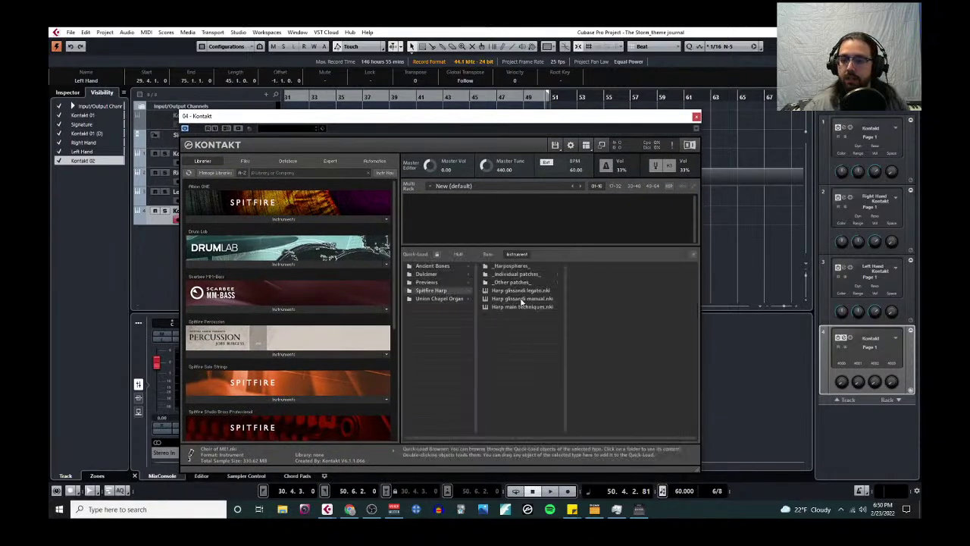
pyautogui.click(463, 298)
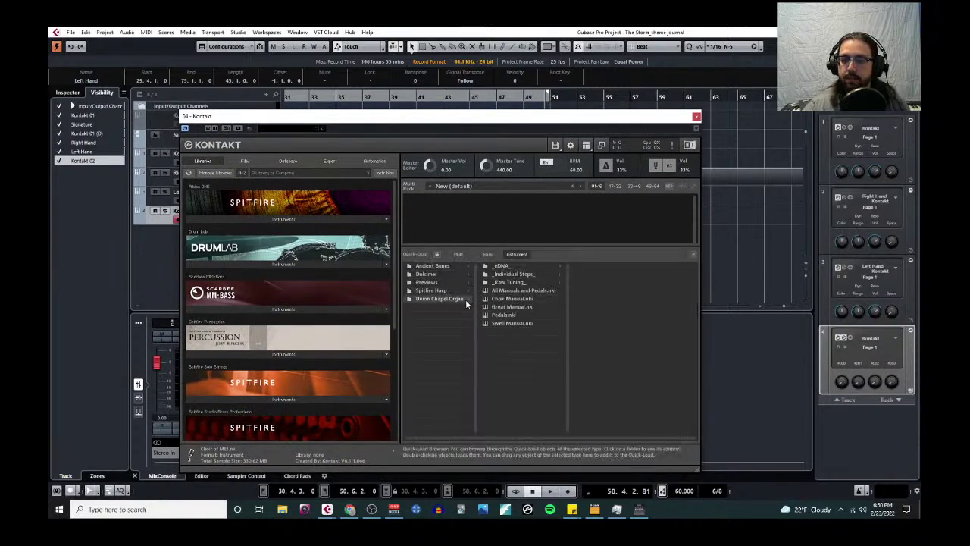
pyautogui.click(508, 307)
pyautogui.moveTo(639, 172); pyautogui.dragTo(642, 220)
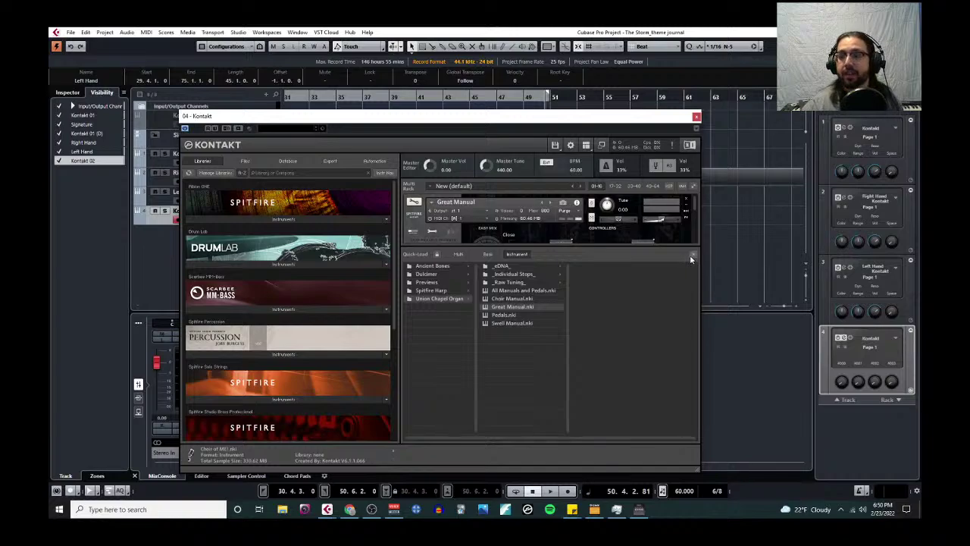
pyautogui.click(691, 255)
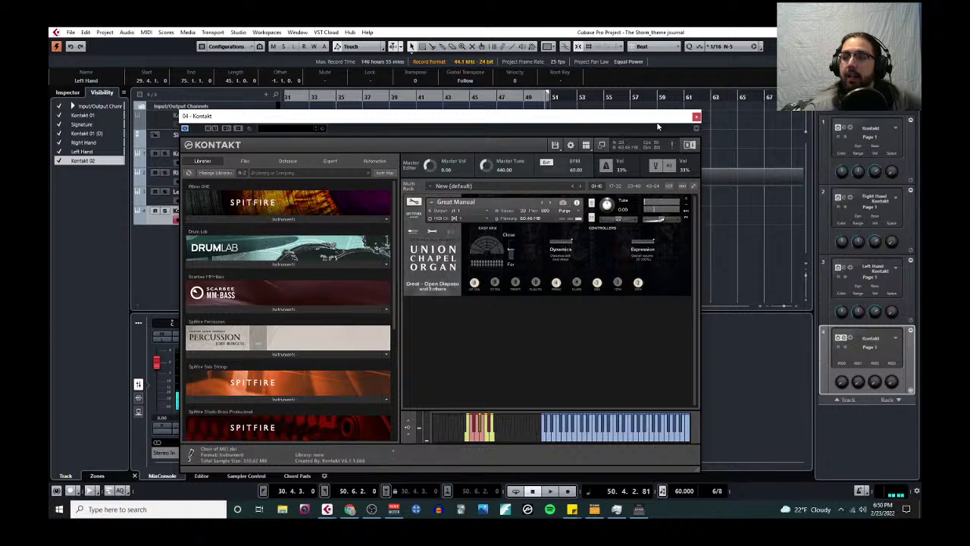
pyautogui.click(695, 119)
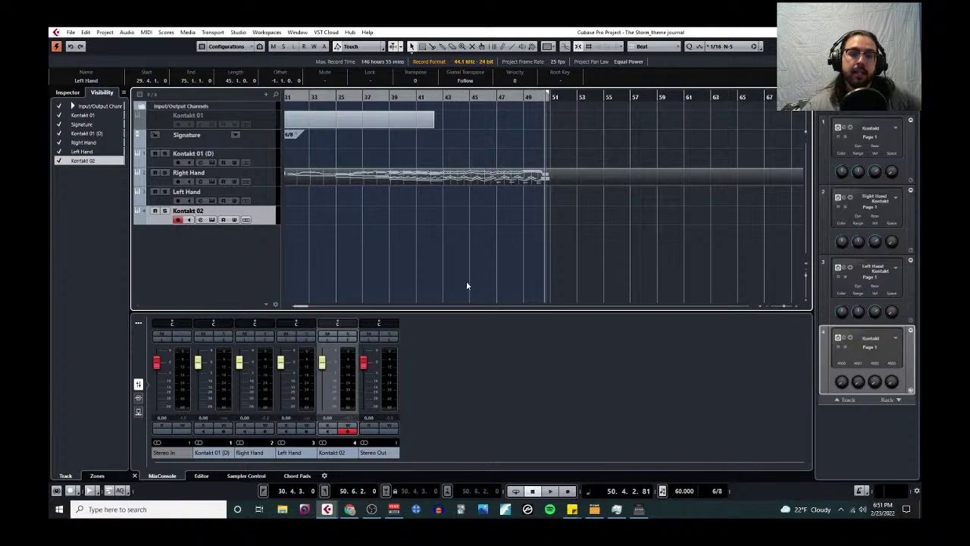
# Step: Remove the Kontakt 02 track from the project
pyautogui.rightClick(273, 214)
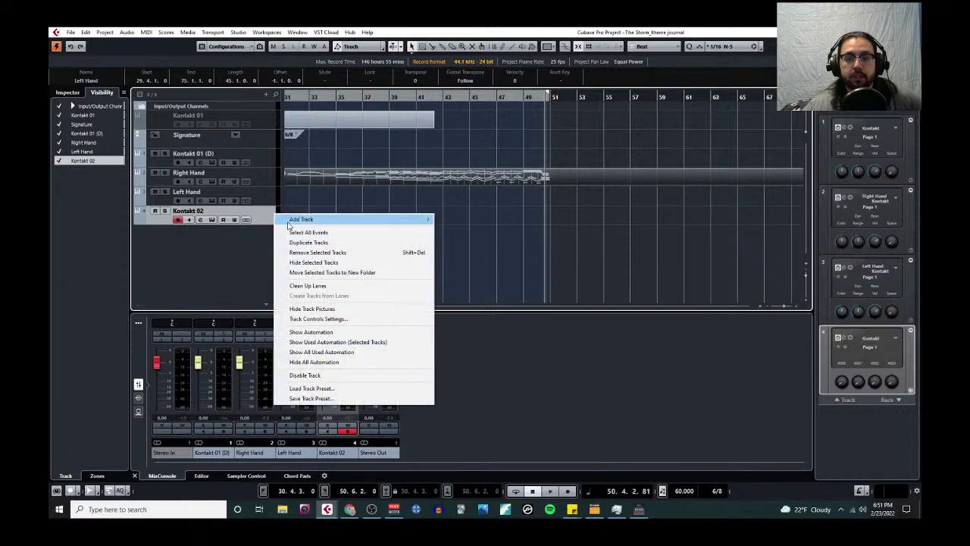
pyautogui.click(307, 255)
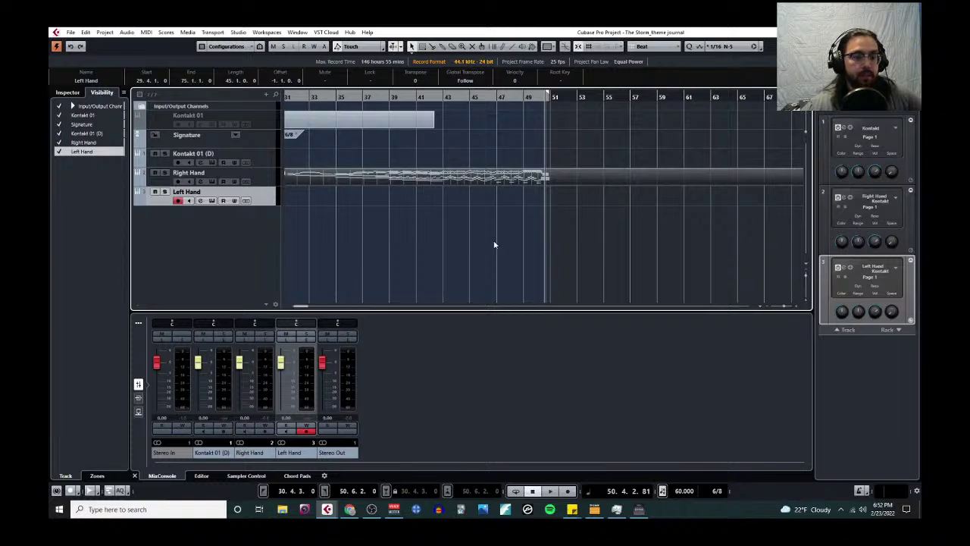
# Step: Open the project's Notepad and enter the heading "writing ostinati" on its first line
pyautogui.click(106, 33)
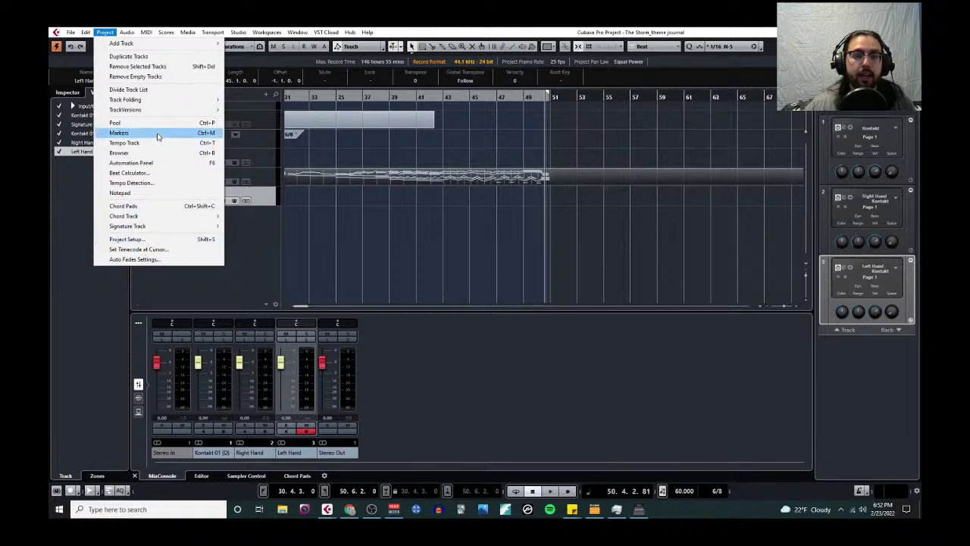
pyautogui.click(450, 194)
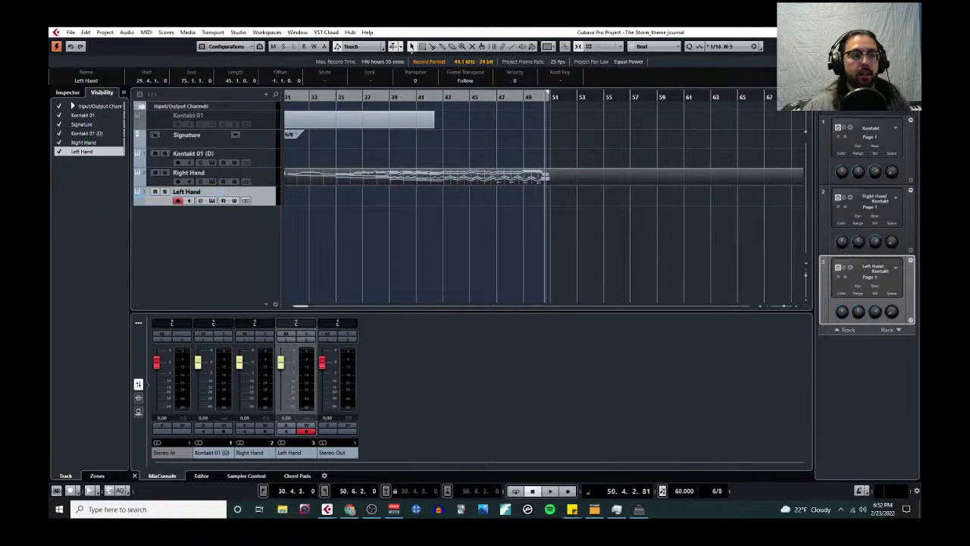
pyautogui.moveTo(284, 195); pyautogui.dragTo(400, 147)
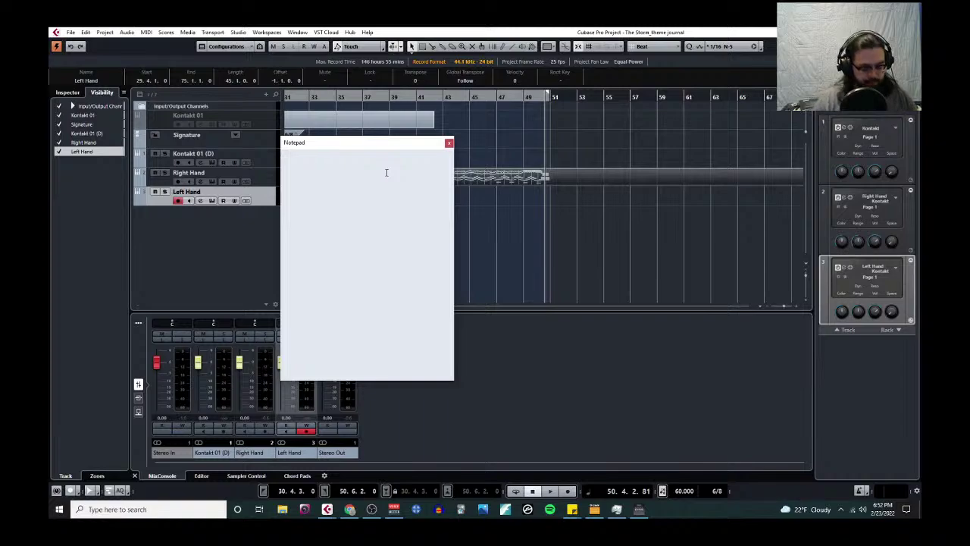
pyautogui.write('writing est')
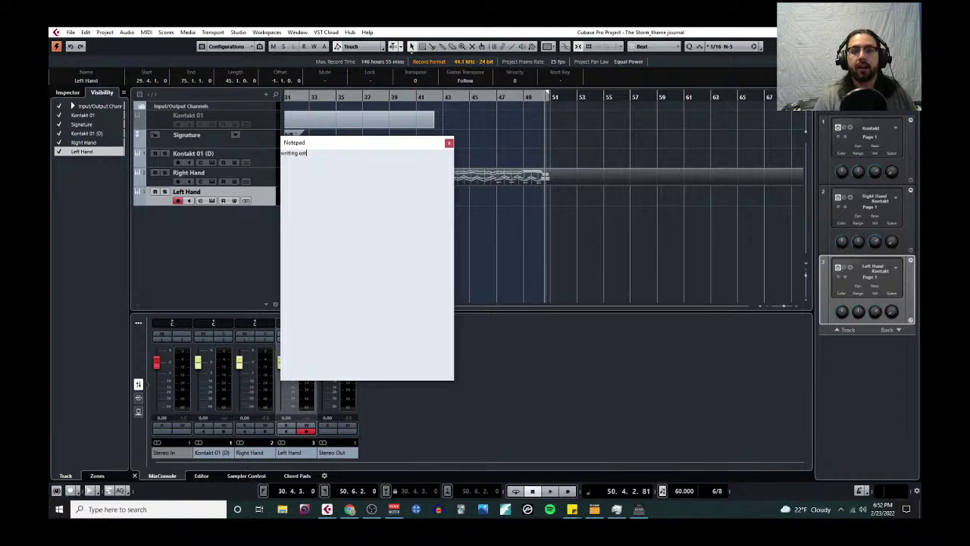
pyautogui.write('imatiostinato')
pyautogui.press('Return')
# Step: Add the note "step one: what kind? (rhythmic, harmonic, melodic)" below the heading
pyautogui.write('step one: ')
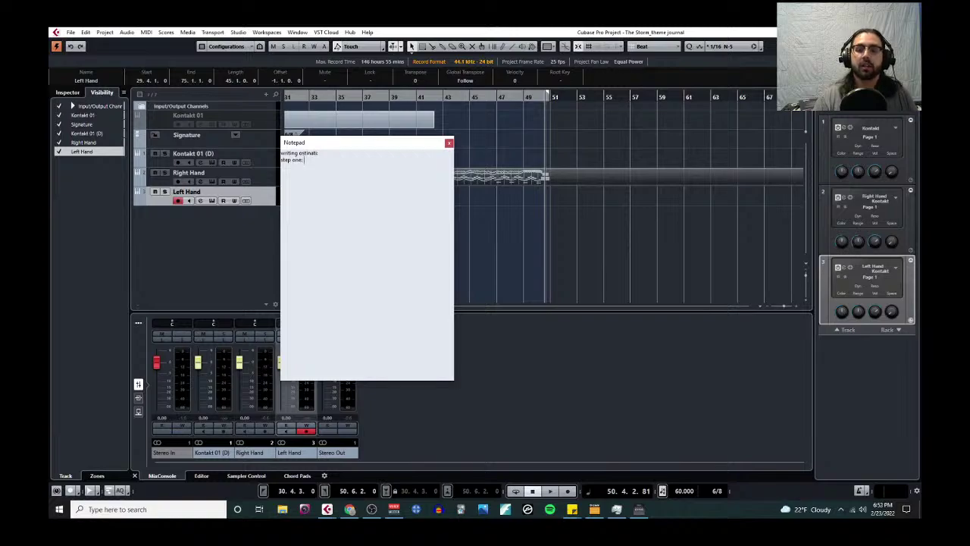
pyautogui.write('what kind? (')
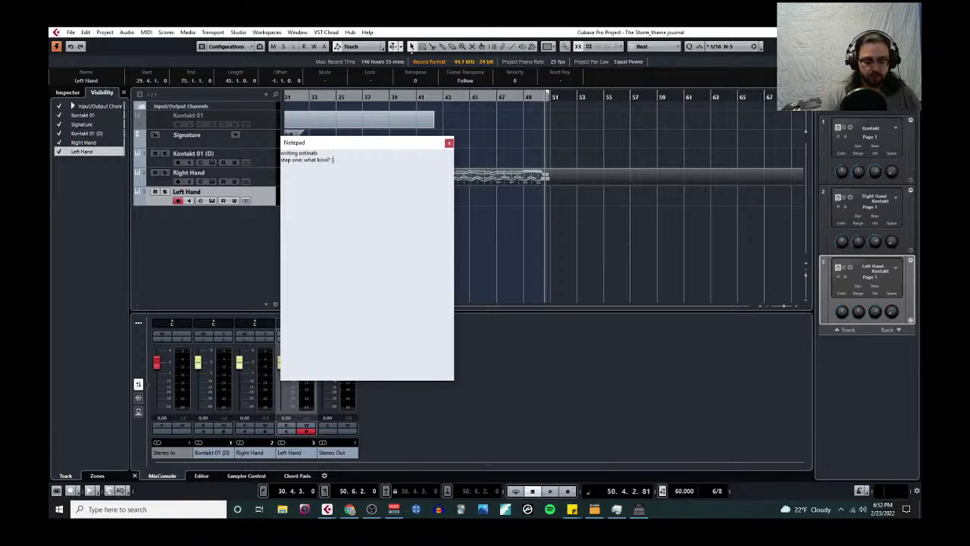
pyautogui.write('rhythmic, ')
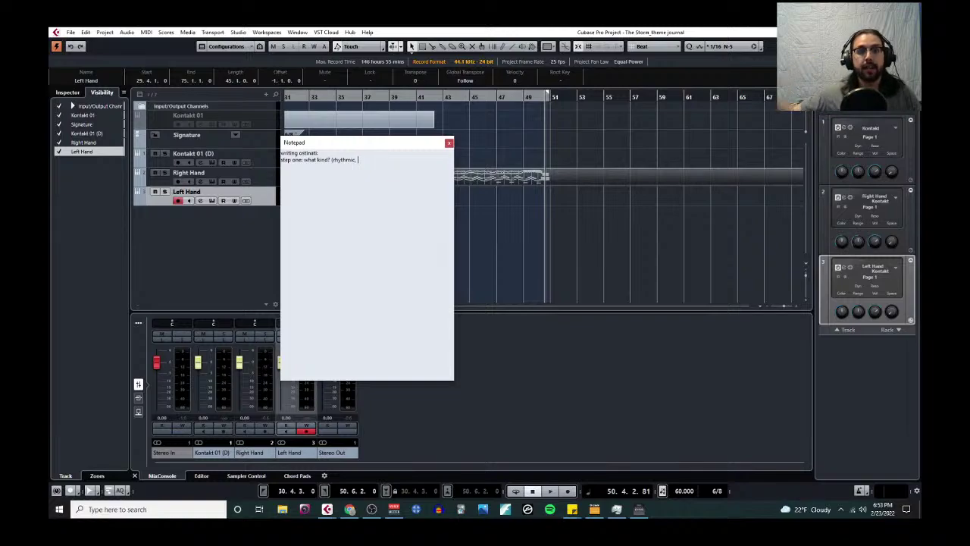
pyautogui.write('harmonic')
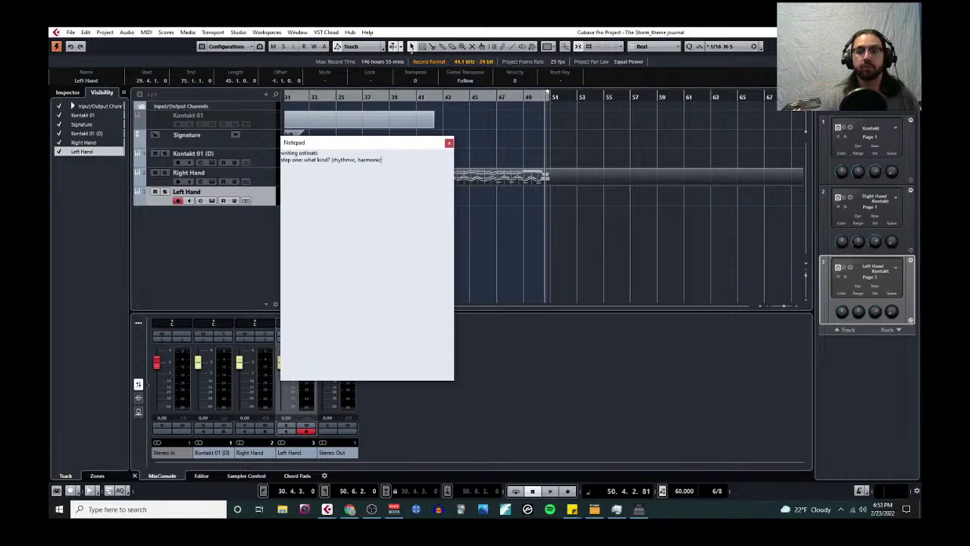
pyautogui.write(', melodic')
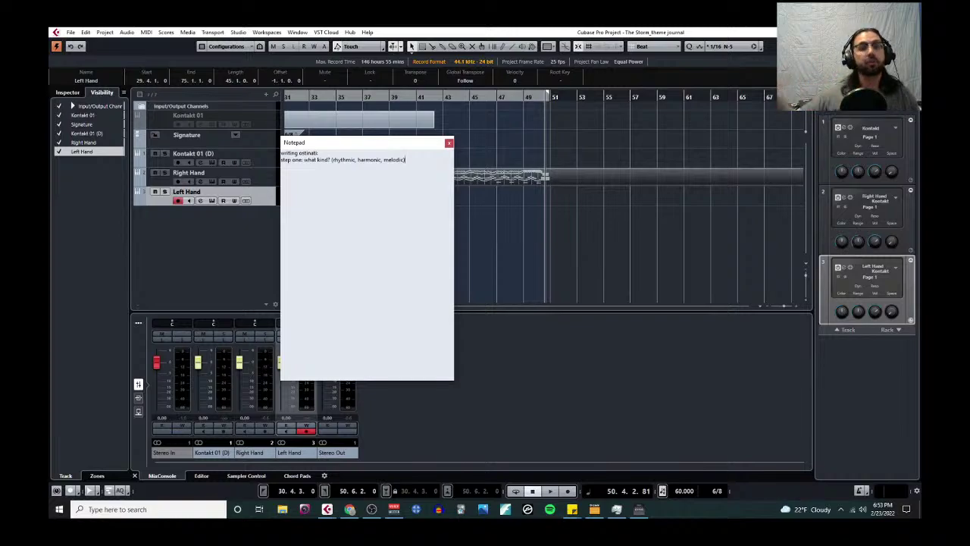
# Step: Add a new line reading "Step two: what kind of articulations (short, long, combo?)" to the notes
pyautogui.press('Return')
pyautogui.write('Step two: ')
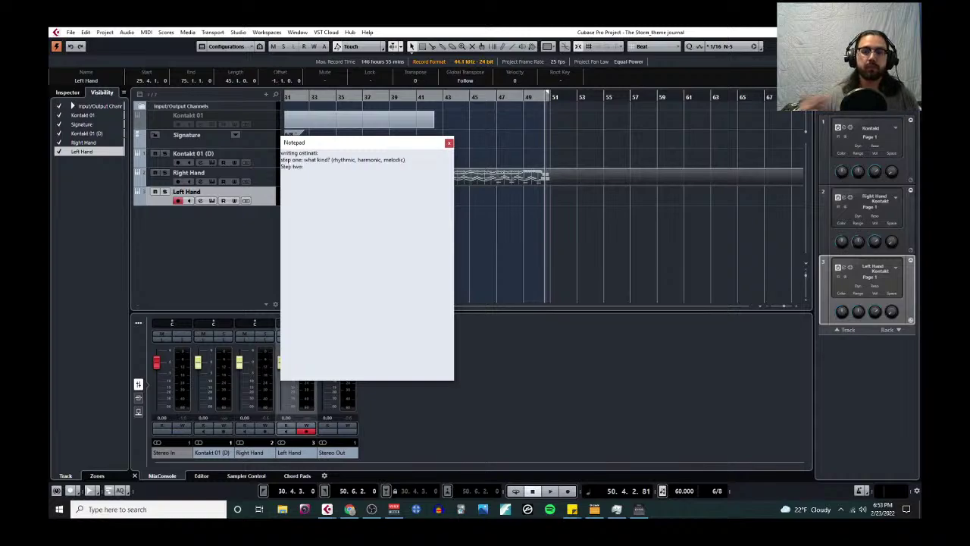
pyautogui.write('what')
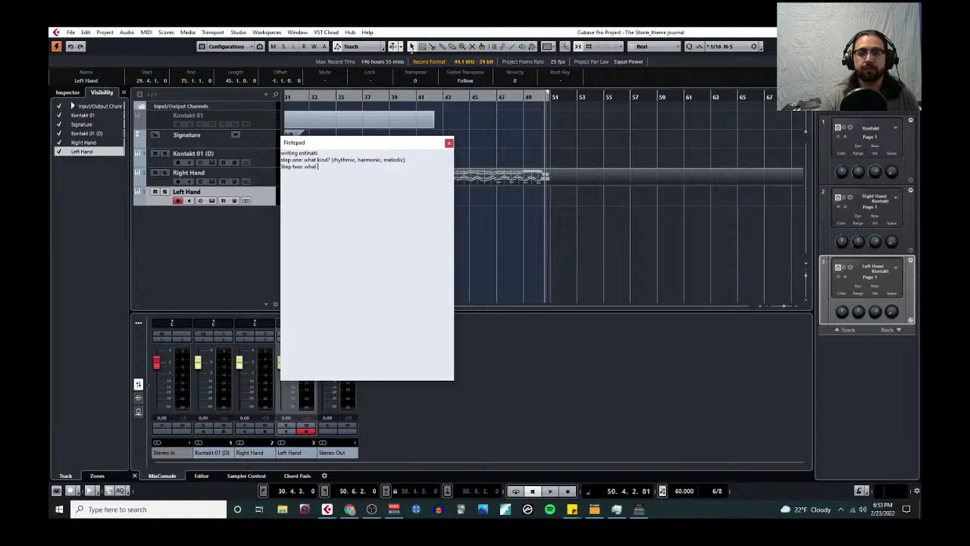
pyautogui.write(' kind of articulations')
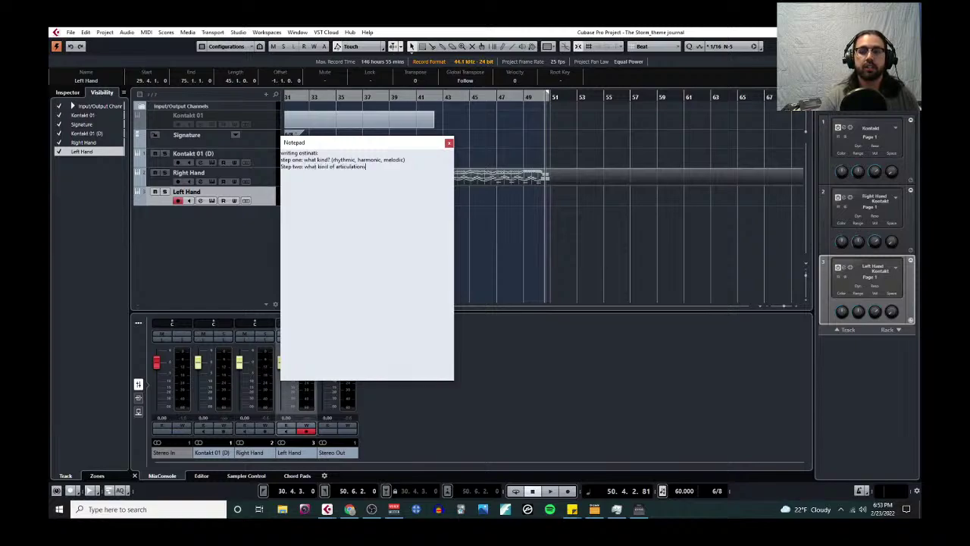
pyautogui.write(' (short, ')
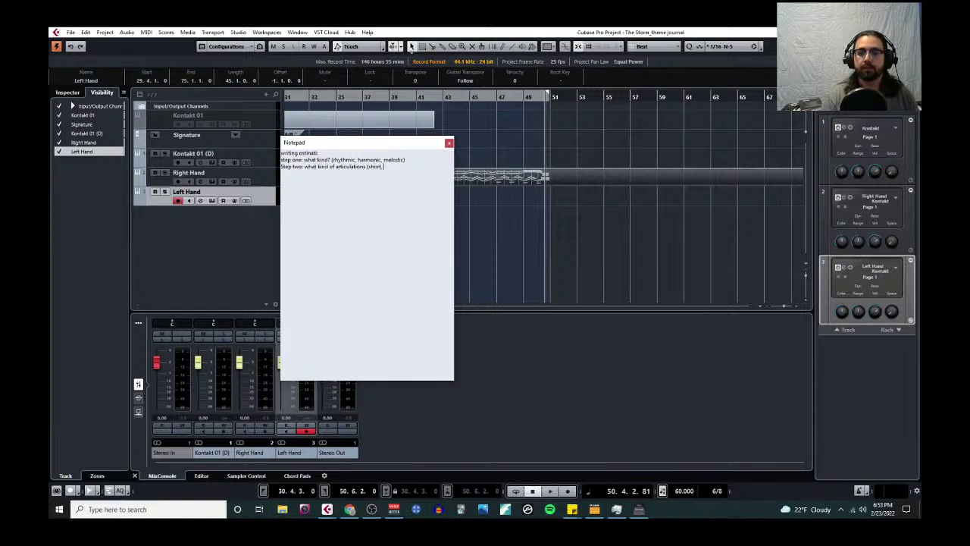
pyautogui.write('long, comb)o')
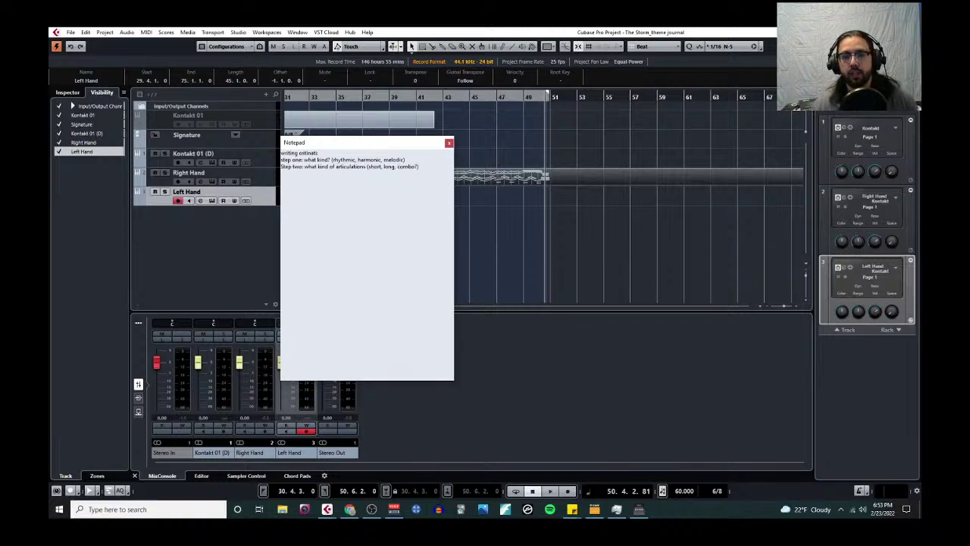
# Step: Add a new line reading "Step three: Where in relationship to the melody? (higher in pitch, lower?)" to the notes
pyautogui.write('tep t')
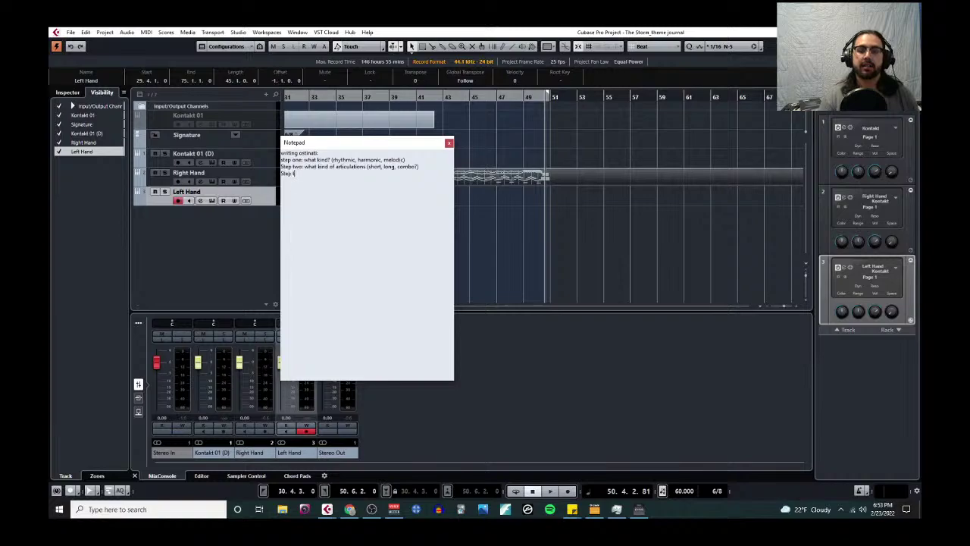
pyautogui.write('hree: Where')
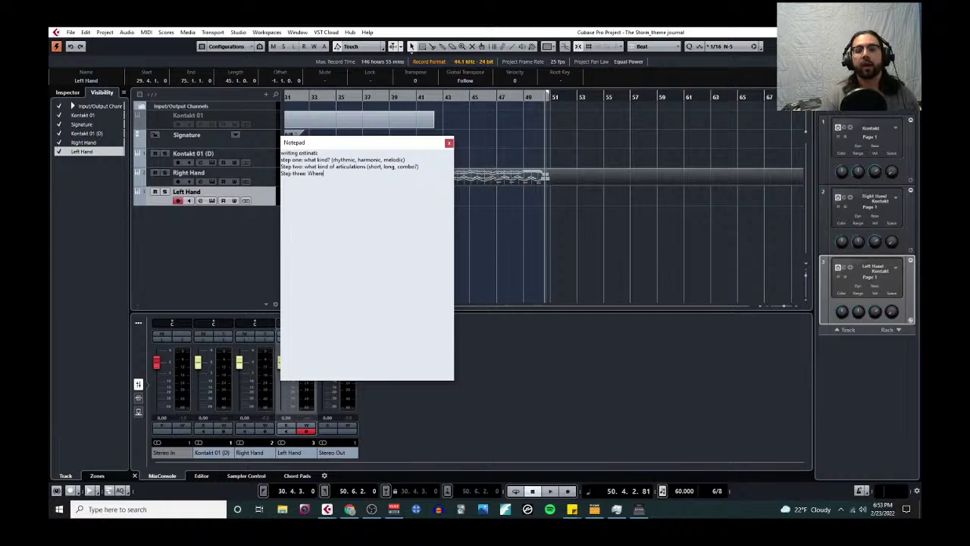
pyautogui.write(' in relationship to th')
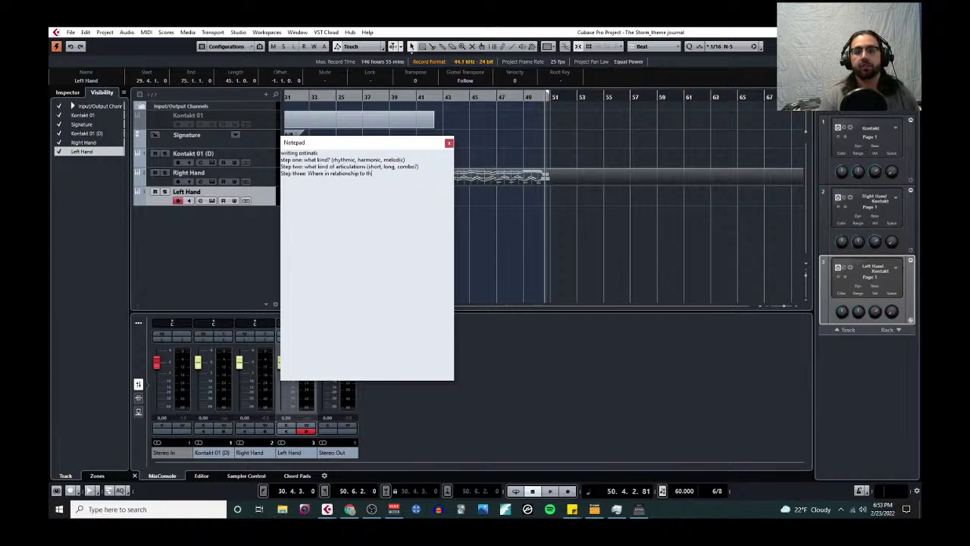
pyautogui.write('e melody?')
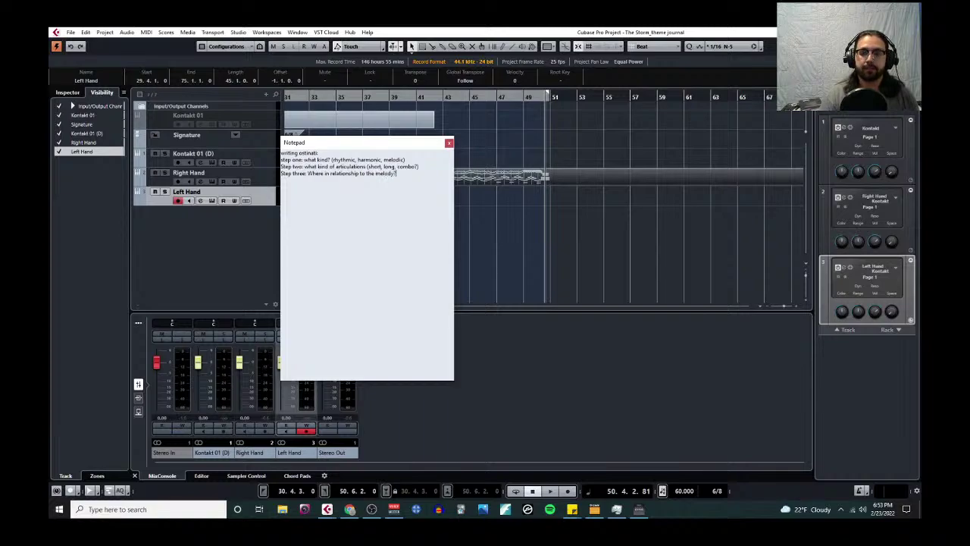
pyautogui.write(' (higher in')
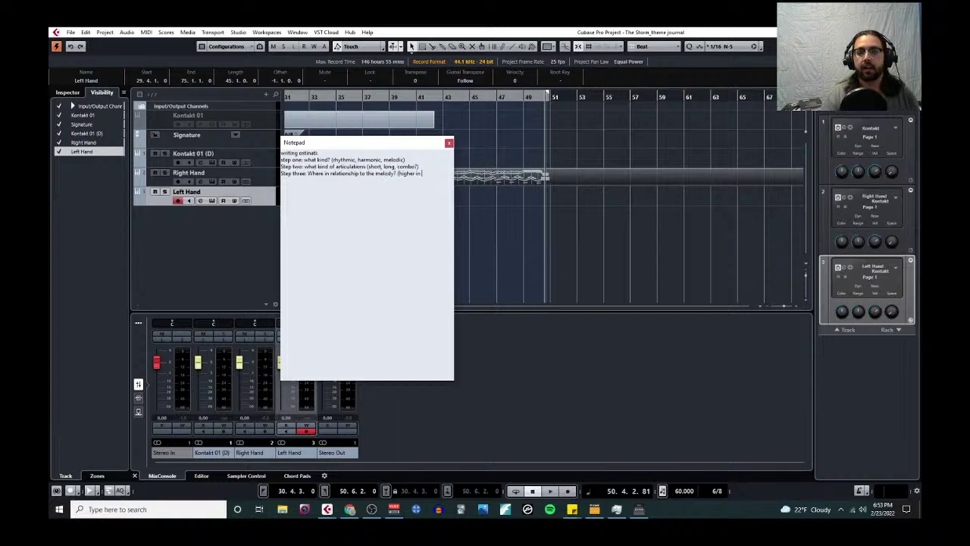
pyautogui.write(' pitch), lower')
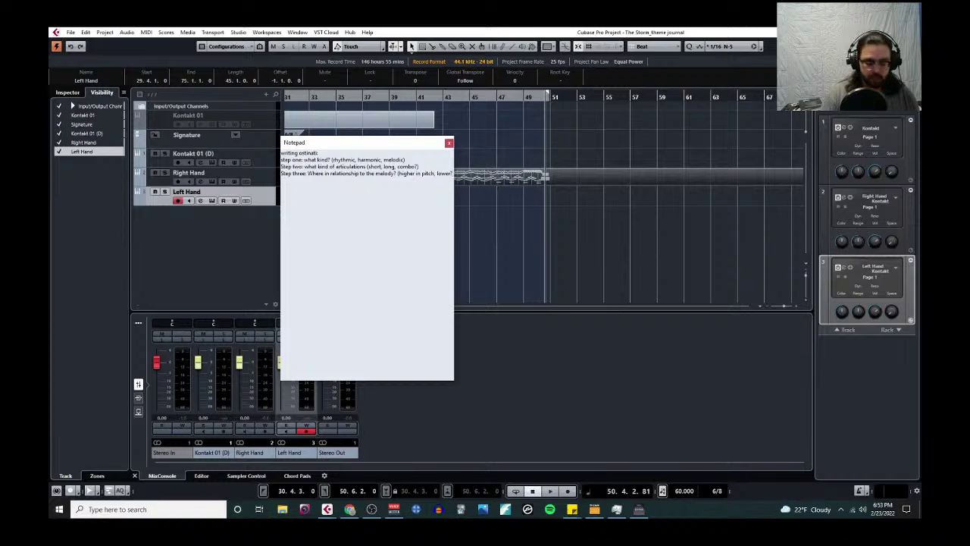
pyautogui.write('?')
# Step: Add a new line reading "Step four: Contrasting or complementary stress points?" to the notes
pyautogui.press('Return')
pyautogui.write('Step four:')
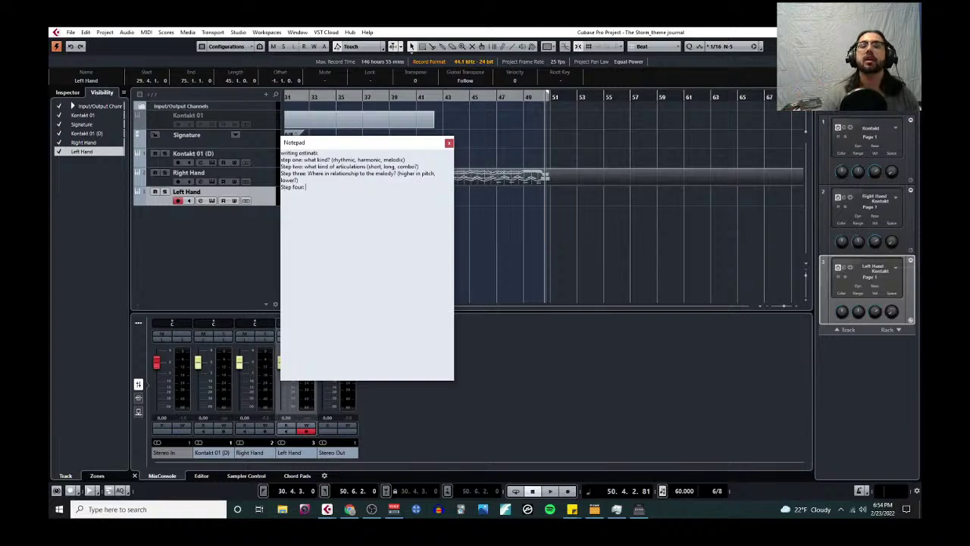
pyautogui.write('Co')
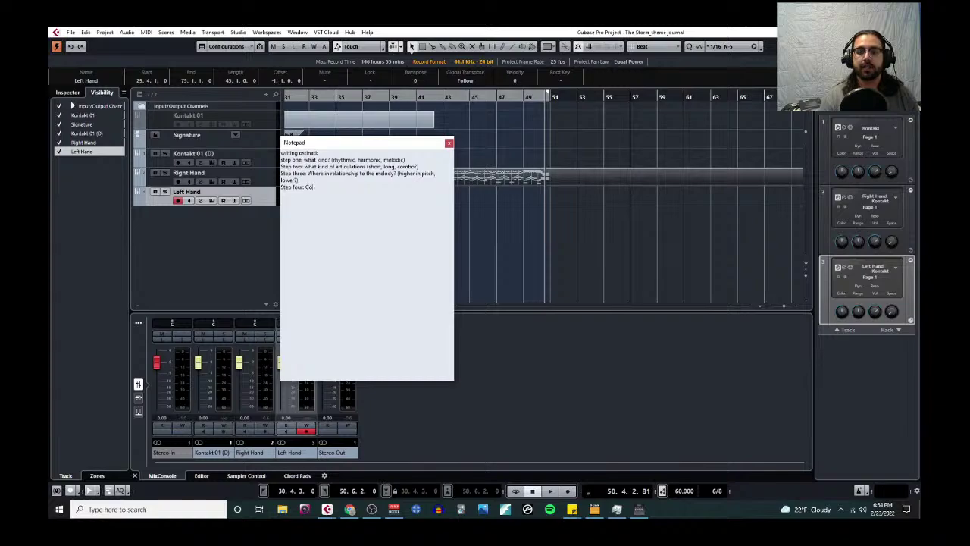
pyautogui.write('ntrasting or complemen')
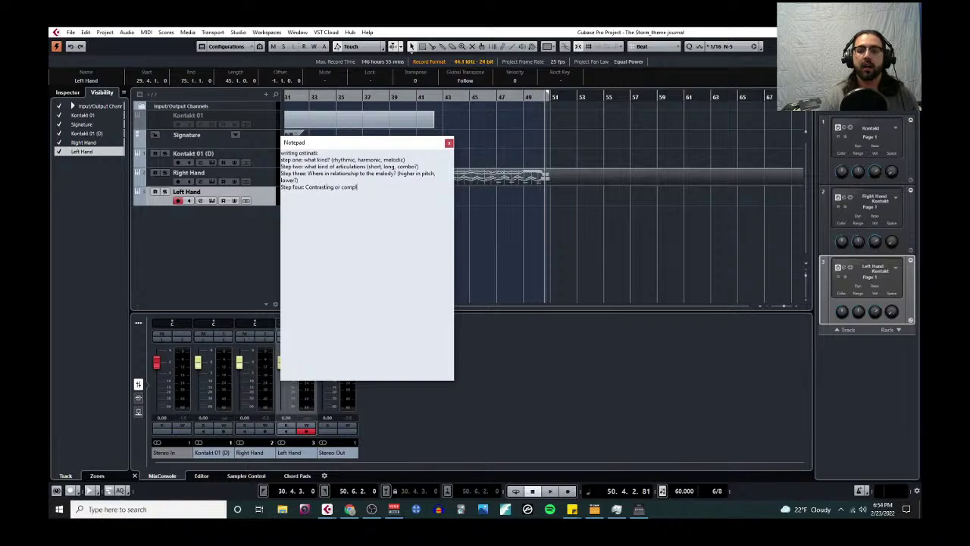
pyautogui.press('BackSpace')
pyautogui.press('BackSpace')
pyautogui.press('BackSpace')
pyautogui.write('m')
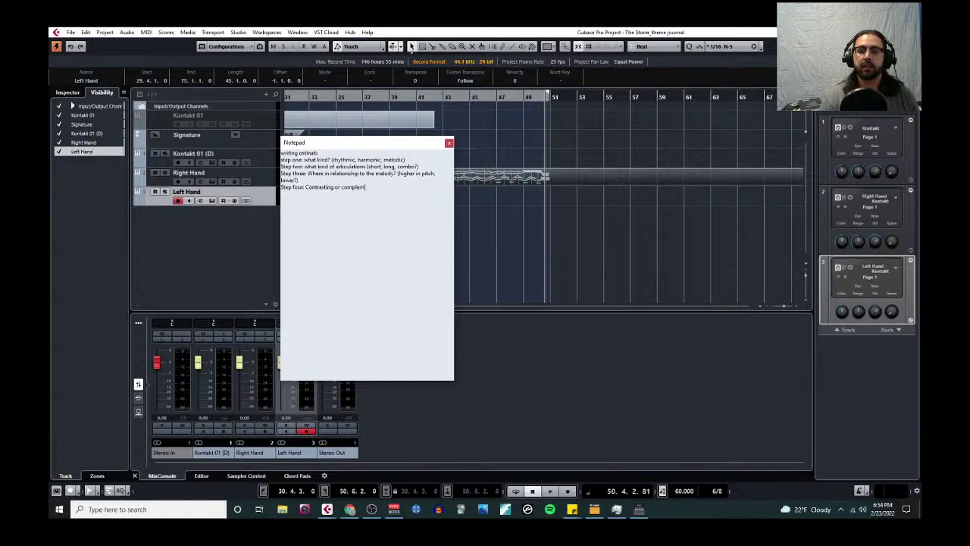
pyautogui.write('entary stress ')
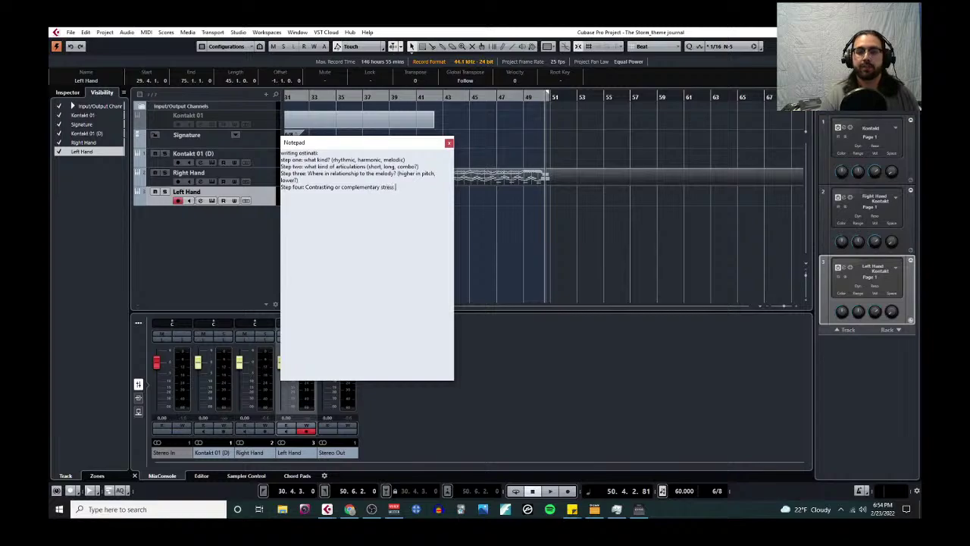
pyautogui.write('points?')
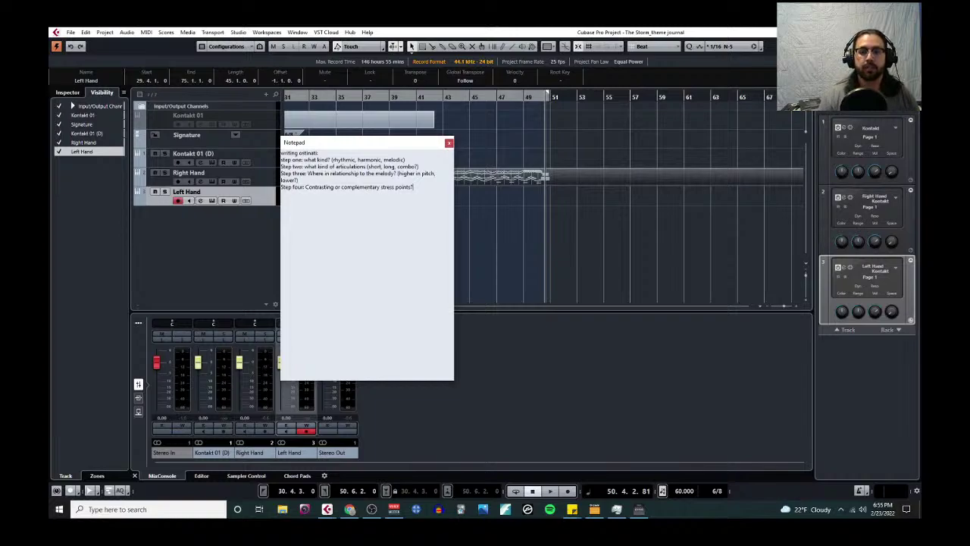
# Step: Start a new line in the notes with "Step five: write the ostinato, layer it with the melody only!"
pyautogui.press('Return')
pyautogui.write('Step')
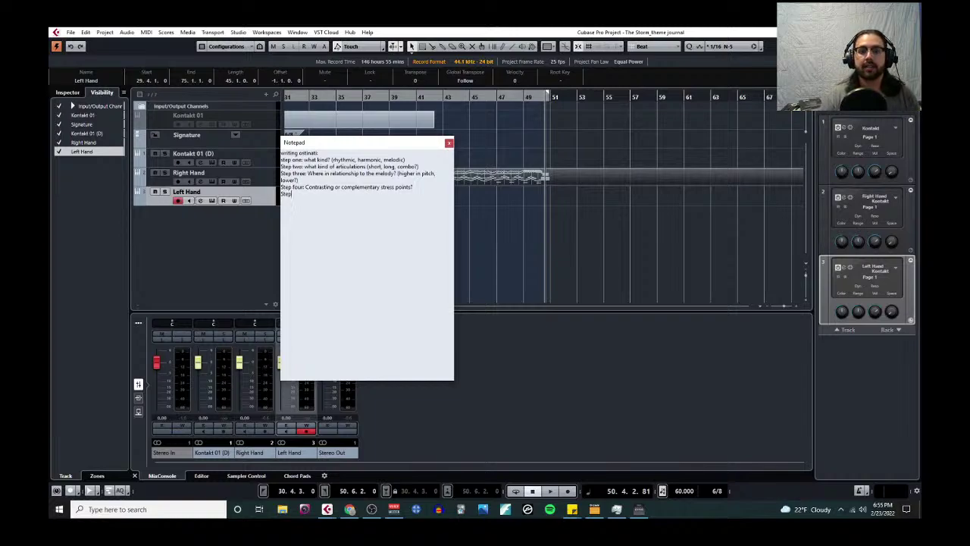
pyautogui.write(' five: write')
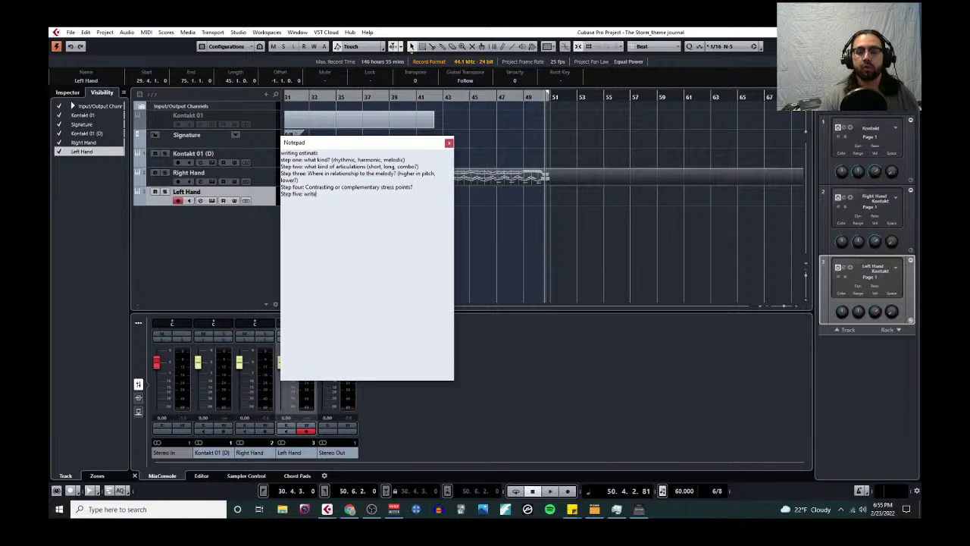
pyautogui.write(' the ostinato, liyer it with the meldoy')
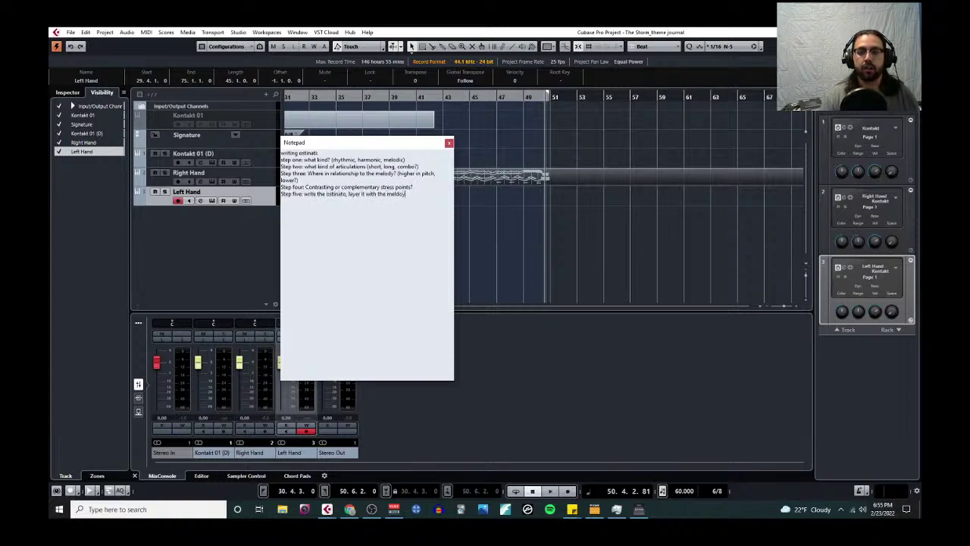
pyautogui.press('BackSpace')
pyautogui.press('BackSpace')
pyautogui.press('BackSpace')
pyautogui.write('ody on')
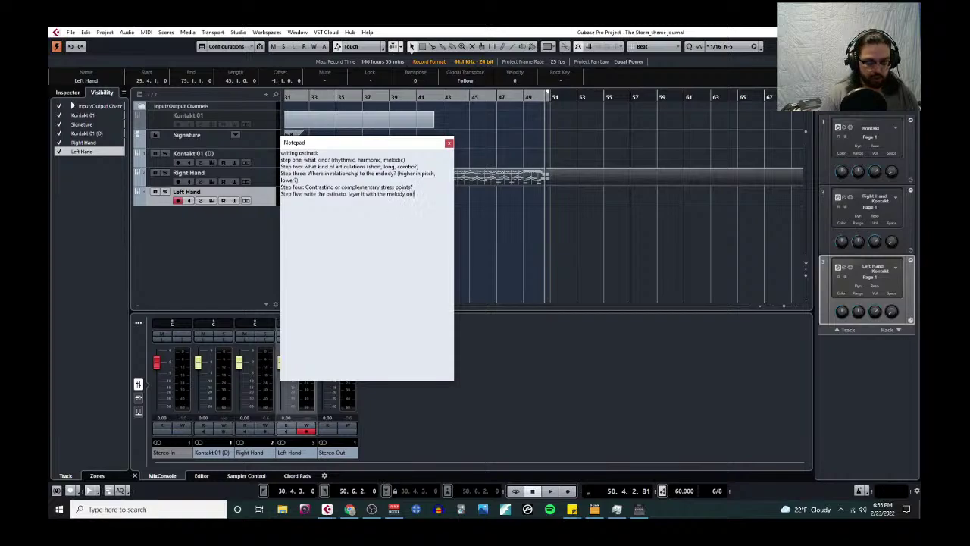
pyautogui.write('ly! and then gradual')
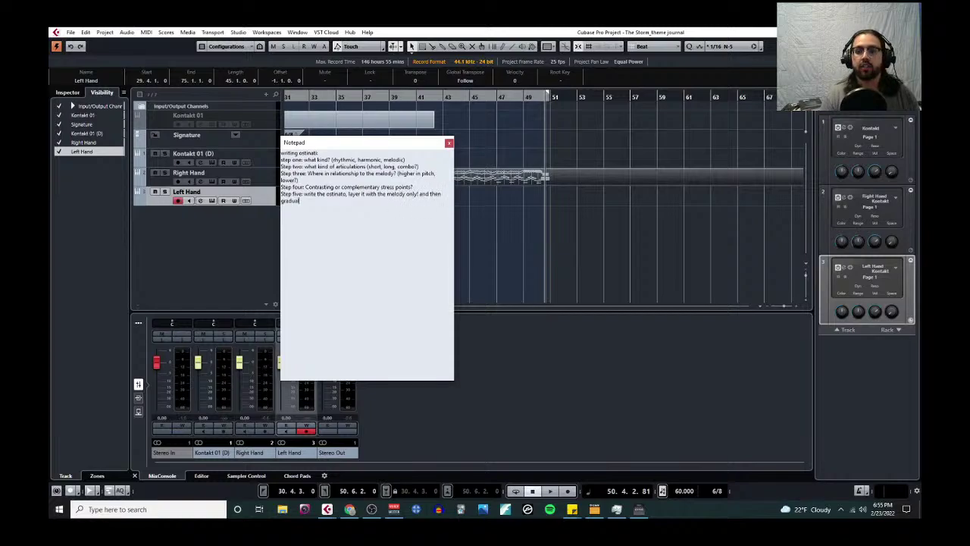
# Step: Complete the step-five line with "and then gradually add other layers until you have the sound you want." and switch to Chrome
pyautogui.write('ly add other layers u')
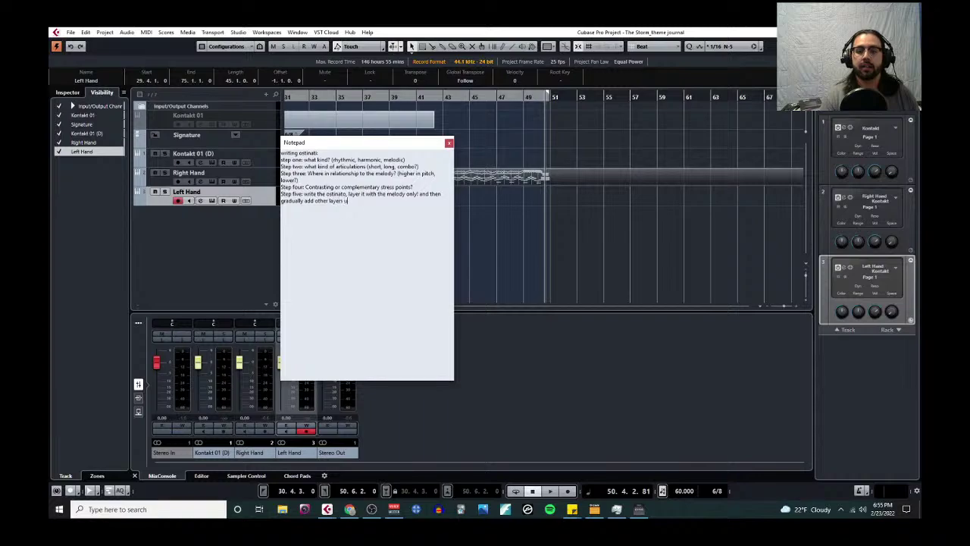
pyautogui.write('ntil you have teh soun')
pyautogui.write('d')
pyautogui.press('BackSpace')
pyautogui.press('BackSpace')
pyautogui.press('BackSpace')
pyautogui.press('BackSpace')
pyautogui.press('BackSpace')
pyautogui.press('BackSpace')
pyautogui.press('BackSpace')
pyautogui.press('BackSpace')
pyautogui.press('BackSpace')
pyautogui.write('the')
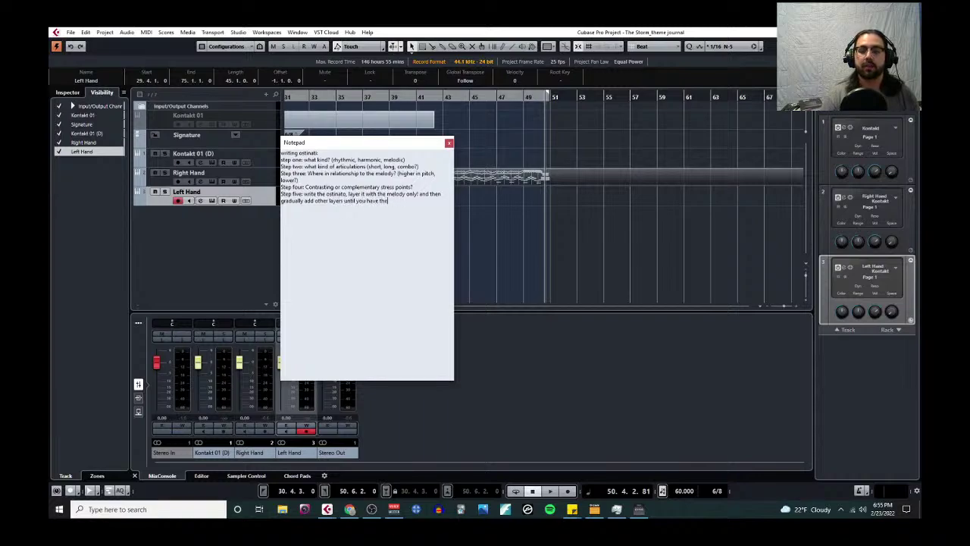
pyautogui.write(' sound you want.')
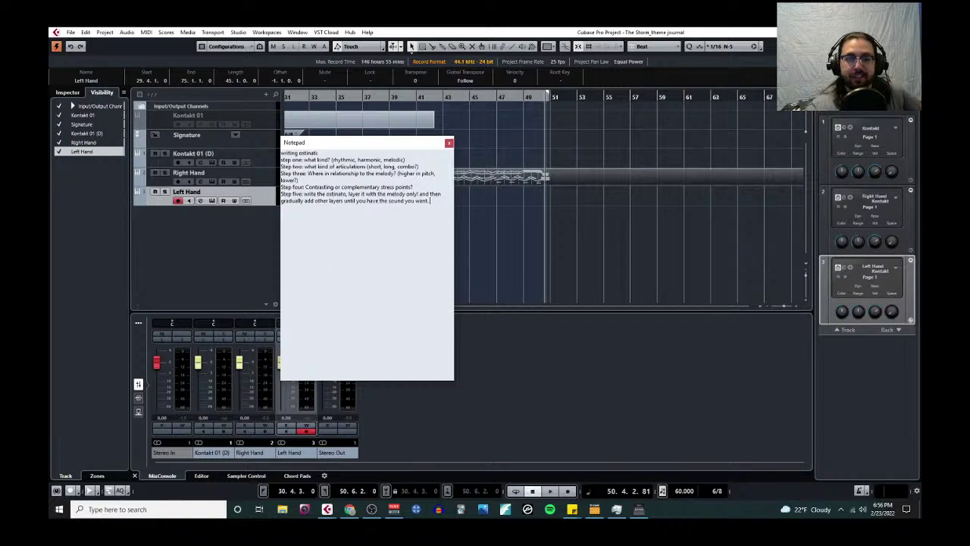
pyautogui.click(349, 508)
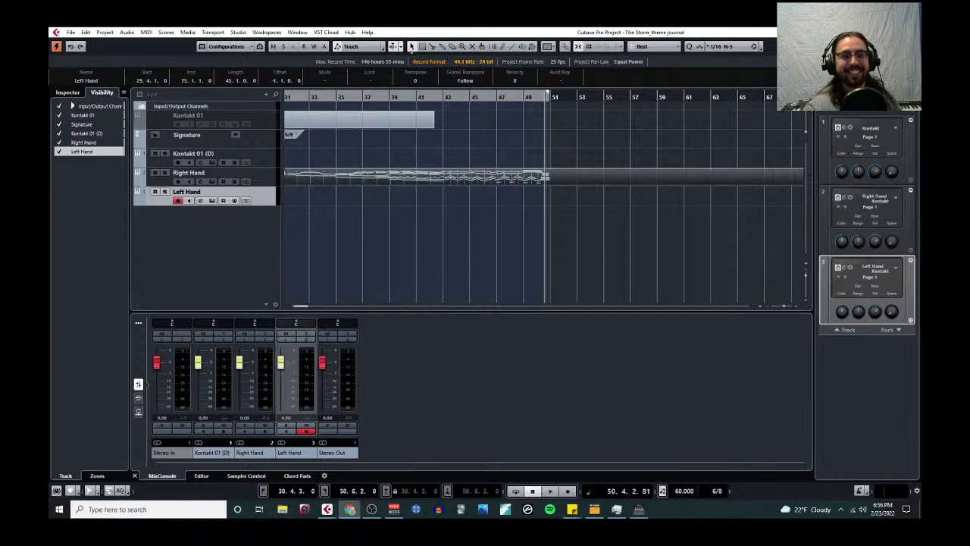